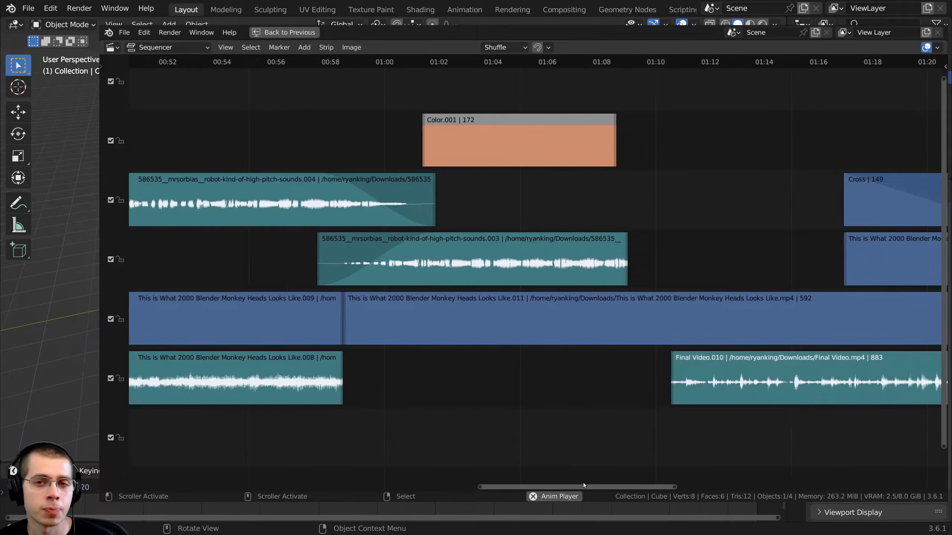
pyautogui.moveTo(598, 485); pyautogui.dragTo(622, 489)
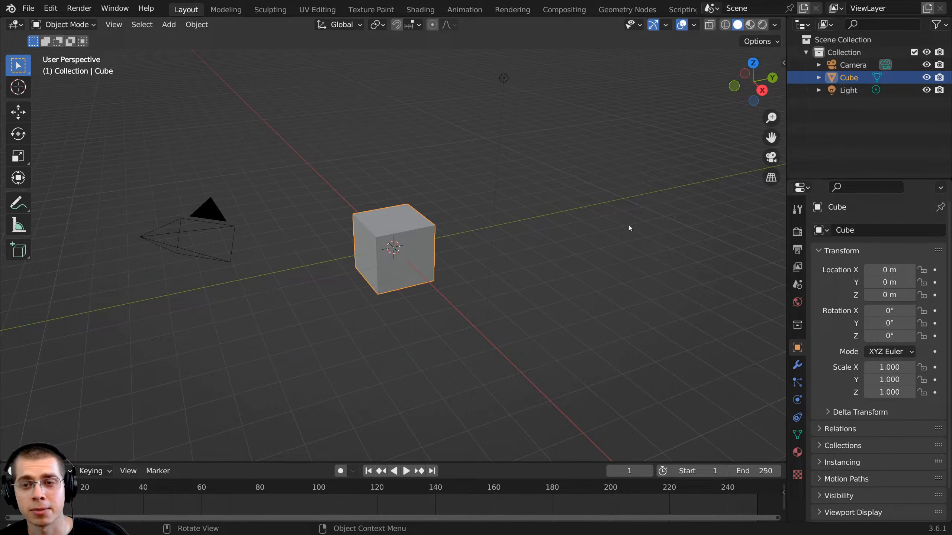
# - Create a new project from the Video Editing template
pyautogui.click(28, 9)
pyautogui.moveTo(36, 23)
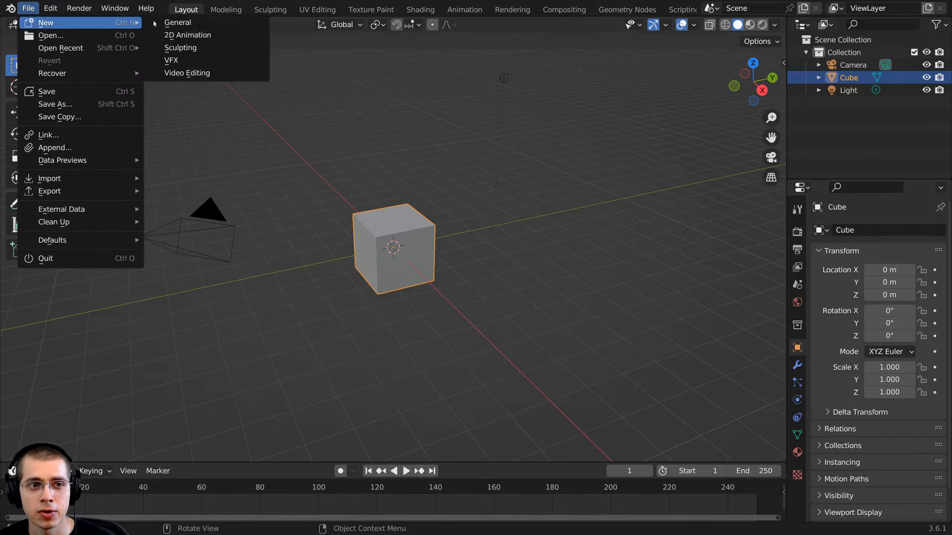
pyautogui.click(187, 73)
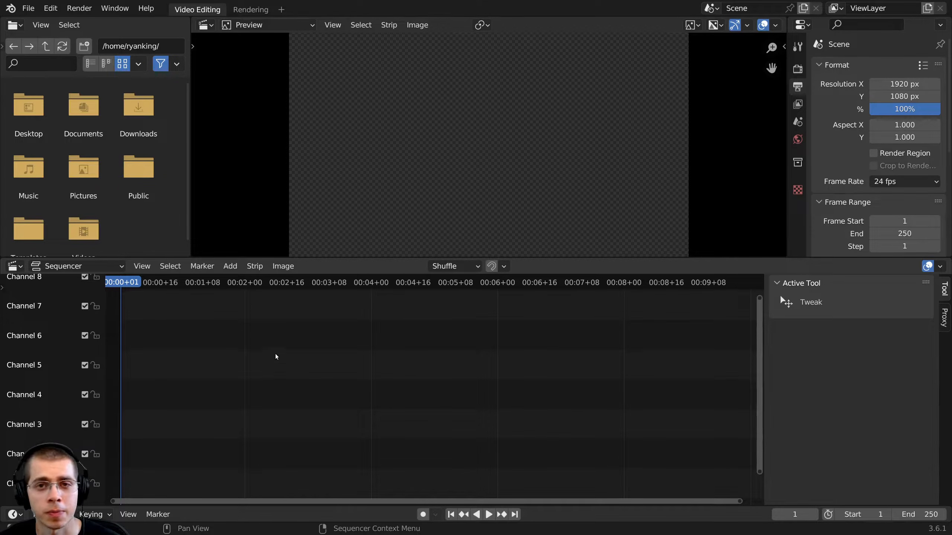
# - Open the Downloads folder in the file browser and look through its media files
pyautogui.doubleClick(129, 111)
pyautogui.scroll(-3, 187, 97)
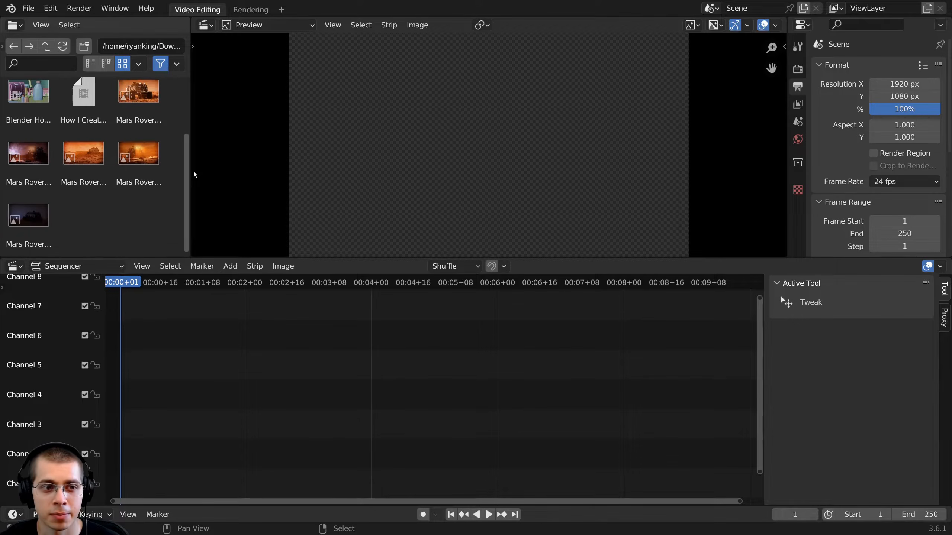
pyautogui.scroll(3, 189, 172)
pyautogui.scroll(-2, 183, 161)
pyautogui.scroll(-2, 183, 157)
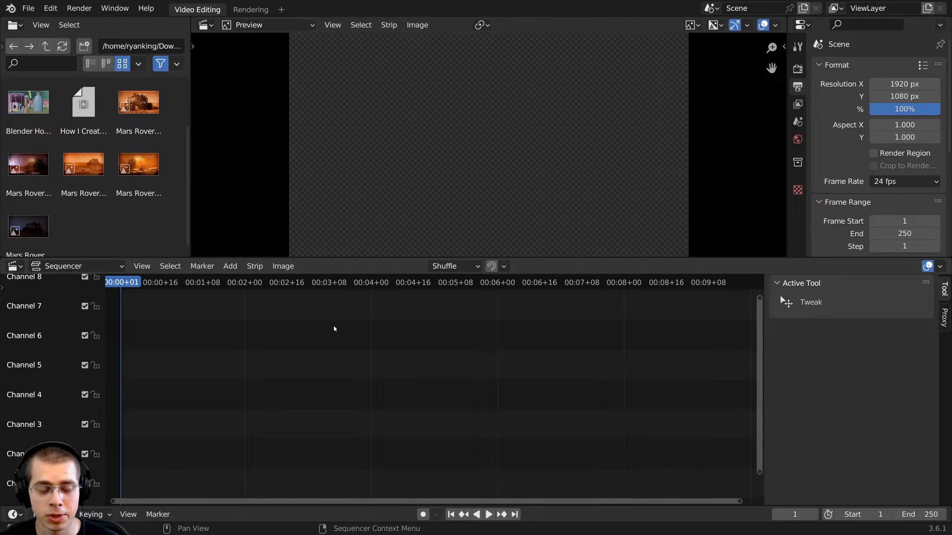
pyautogui.hotkey('shift', 'a')
pyautogui.moveTo(335, 328)
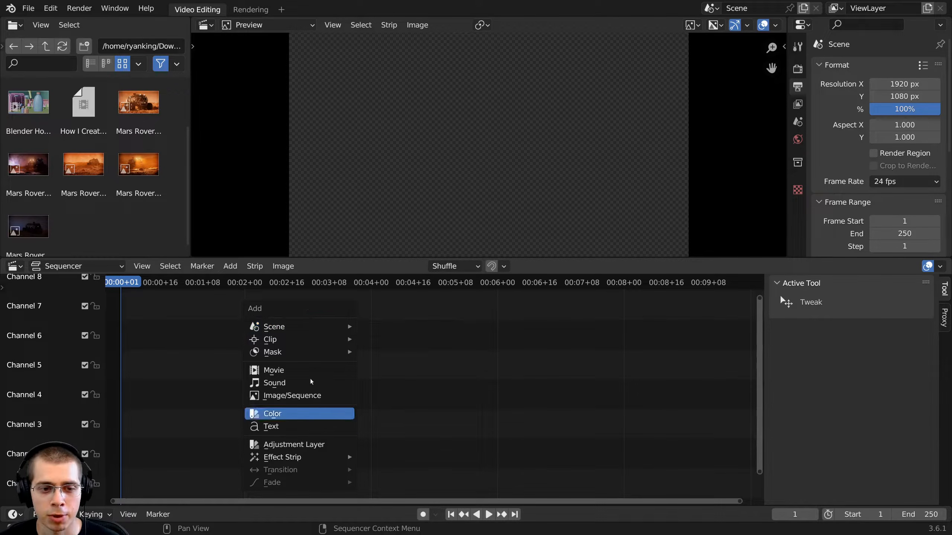
pyautogui.click(230, 267)
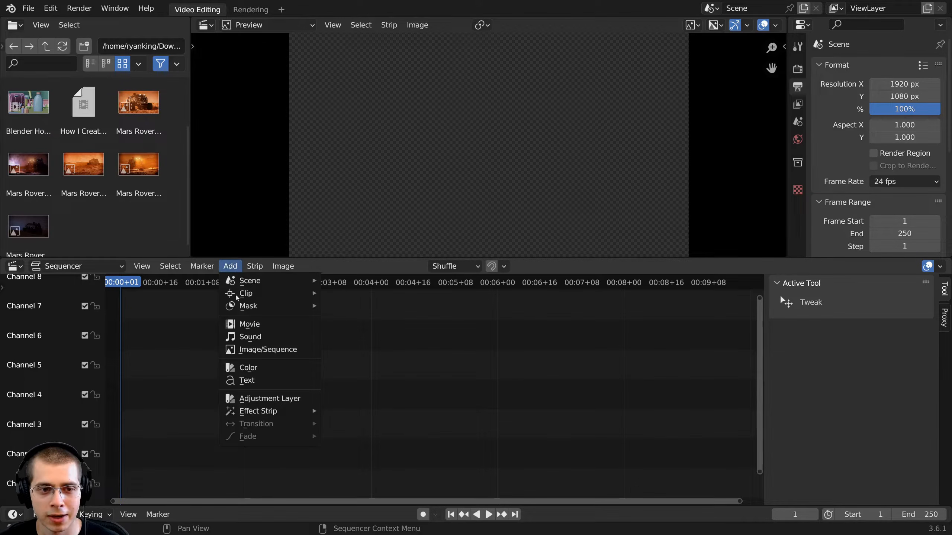
pyautogui.click(231, 268)
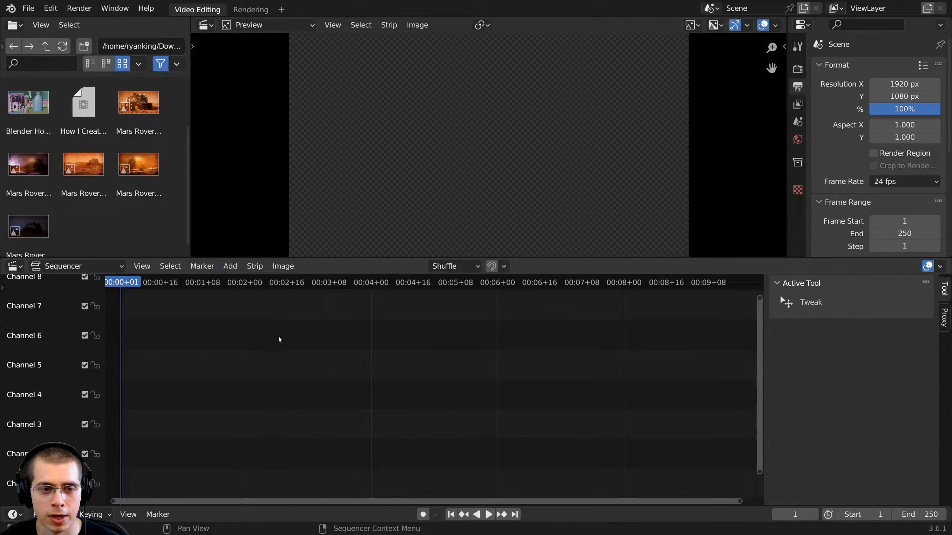
pyautogui.hotkey('shift', 'a')
pyautogui.moveTo(294, 338)
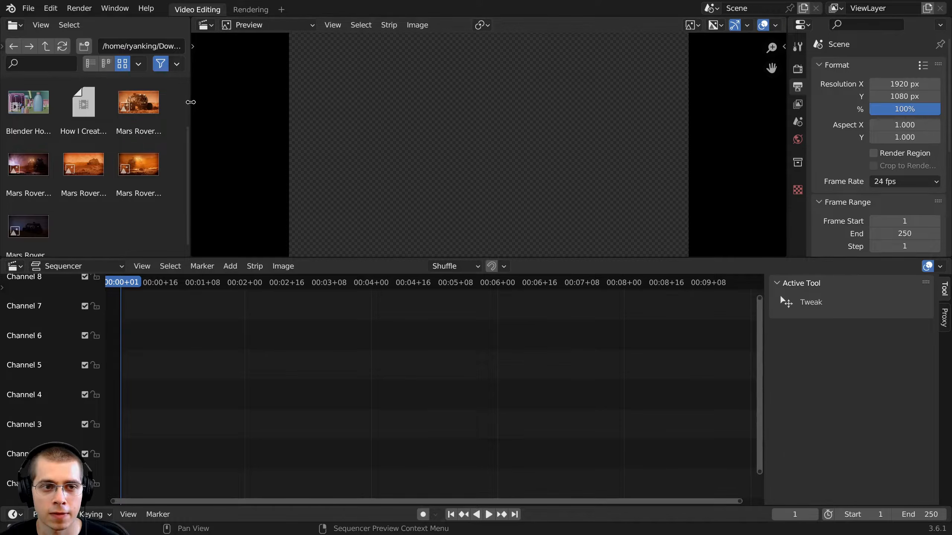
# - With the file browser widened, place Mars Rover Final Render 1.jpg on channel 4 and the Blender Honey Fluid Simulation video on channels 2 and 3
pyautogui.moveTo(191, 99); pyautogui.dragTo(248, 99)
pyautogui.moveTo(83, 157); pyautogui.dragTo(120, 413)
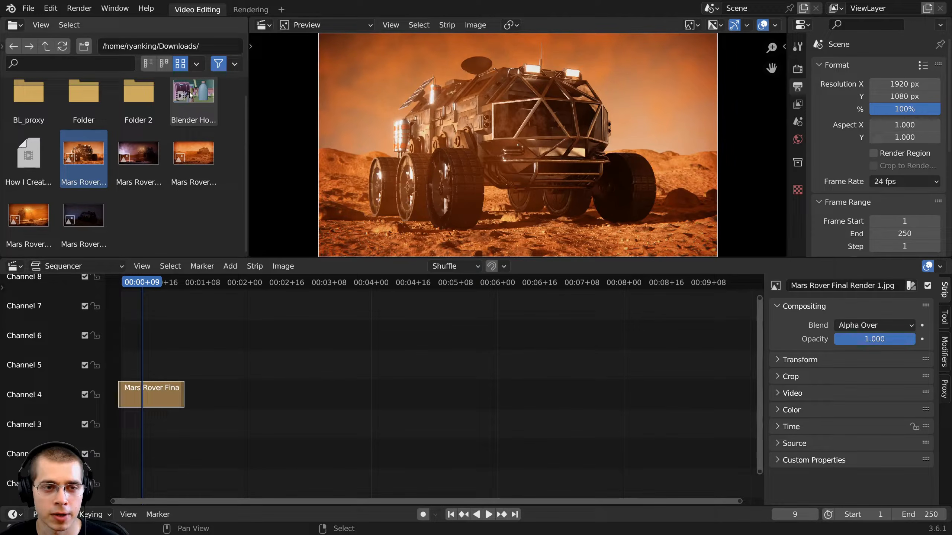
pyautogui.moveTo(188, 96); pyautogui.dragTo(350, 467)
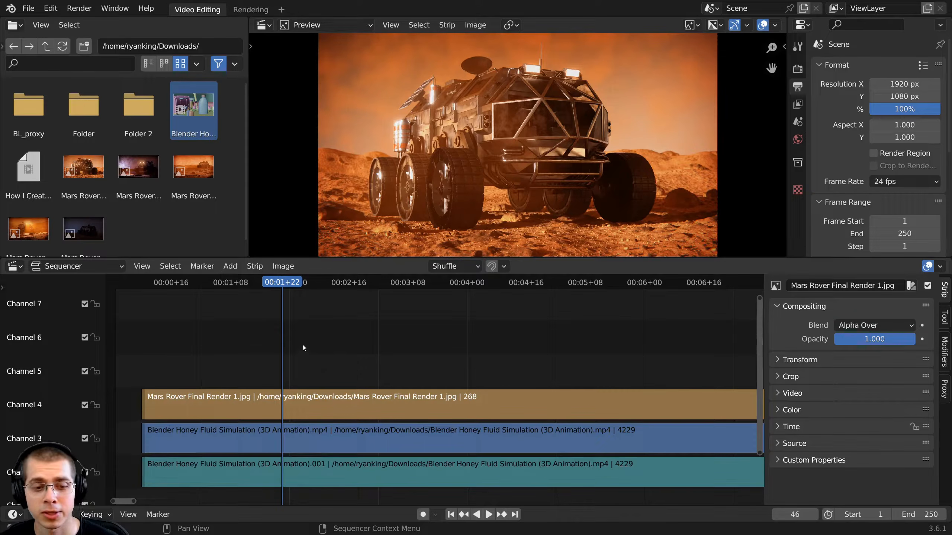
pyautogui.moveTo(303, 348); pyautogui.dragTo(299, 346, button='middle')
# - Add a Color strip about 173 frames long on channel 5 and a Text strip about 155 frames long on channel 6
pyautogui.hotkey('shift', 'a')
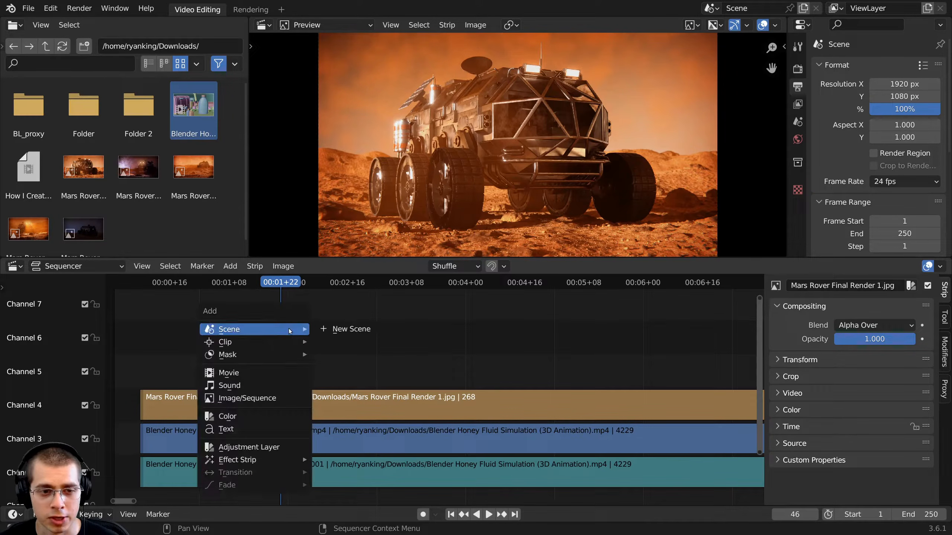
pyautogui.click(244, 418)
pyautogui.hotkey('shift', 'a')
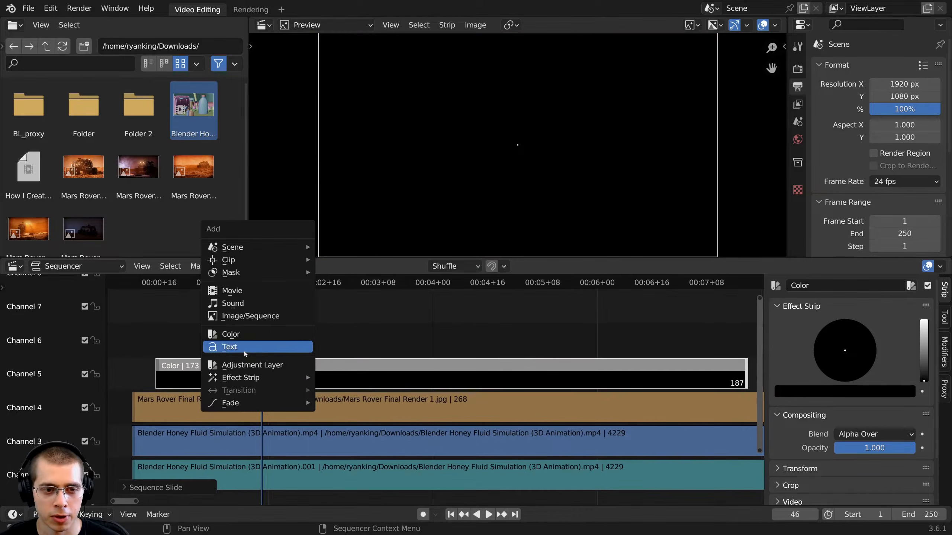
pyautogui.click(241, 348)
pyautogui.moveTo(297, 504); pyautogui.dragTo(286, 337)
# - Select all strips together, and the sound, movie, image and text strips individually, to examine the colour of each strip type
pyautogui.moveTo(252, 295); pyautogui.dragTo(463, 492)
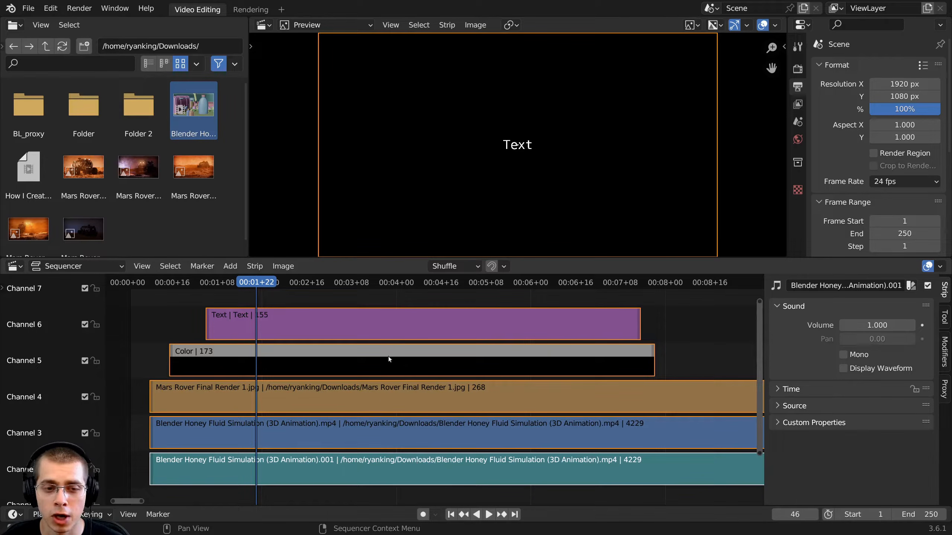
pyautogui.click(374, 465)
pyautogui.click(370, 433)
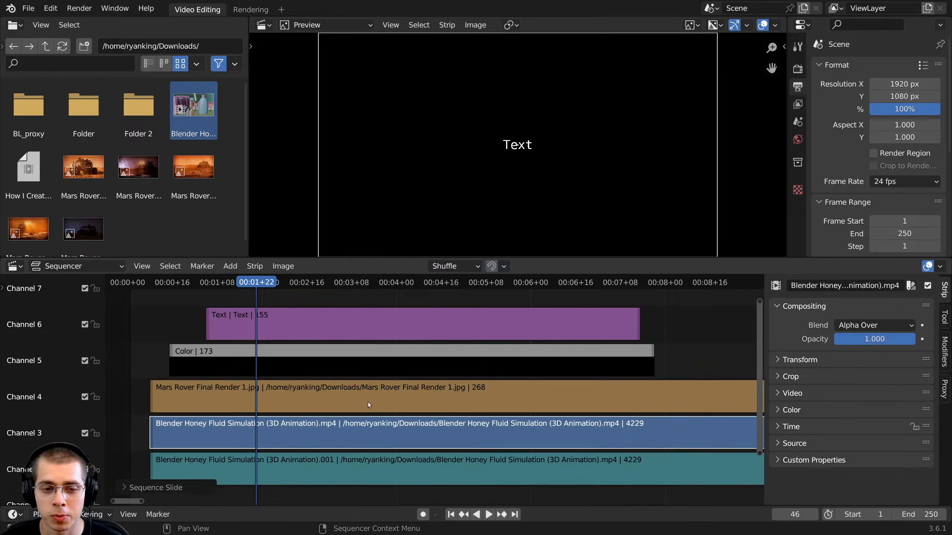
pyautogui.click(367, 402)
pyautogui.click(359, 328)
pyautogui.moveTo(378, 394); pyautogui.dragTo(416, 384, button='middle')
pyautogui.click(347, 461)
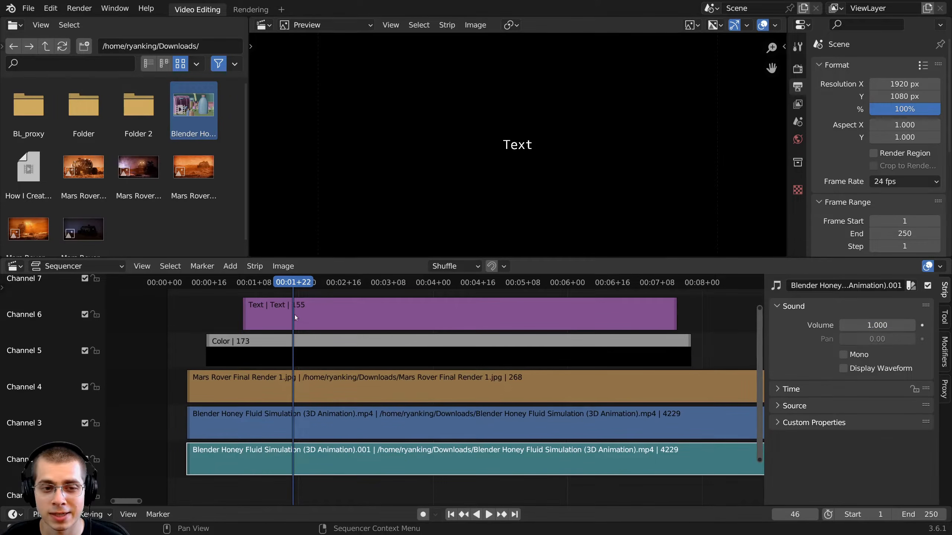
# - Move the playhead to frame 60 and inspect the movie strip and the Mars Rover image strip
pyautogui.moveTo(309, 283); pyautogui.dragTo(333, 284)
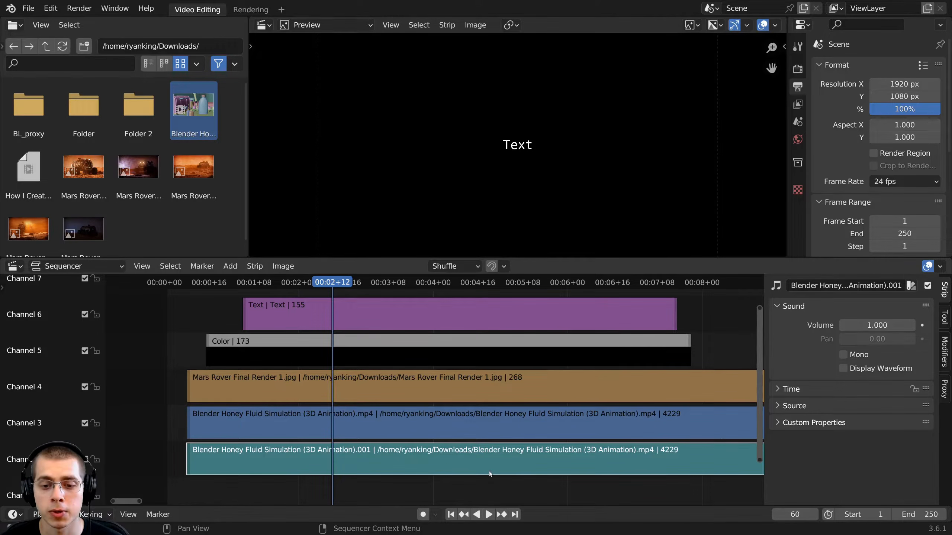
pyautogui.click(305, 432)
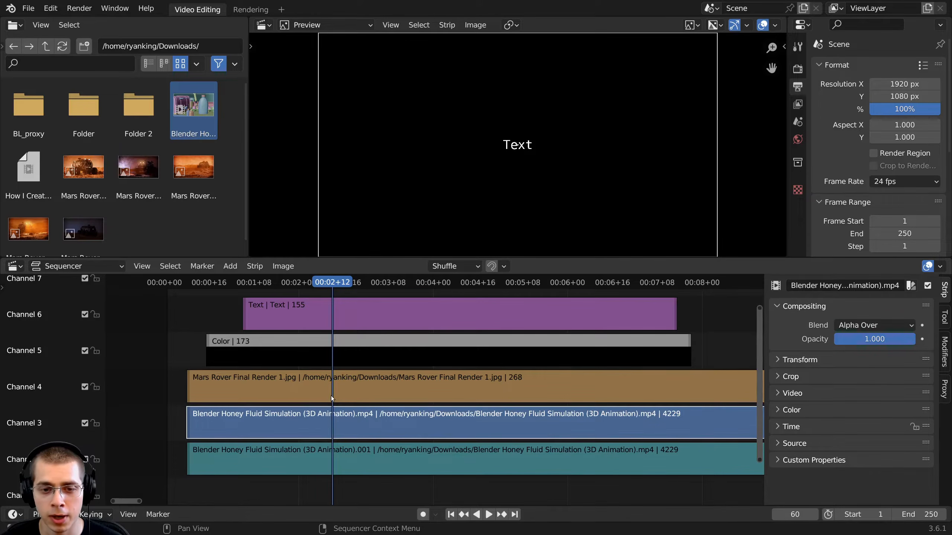
pyautogui.click(195, 380)
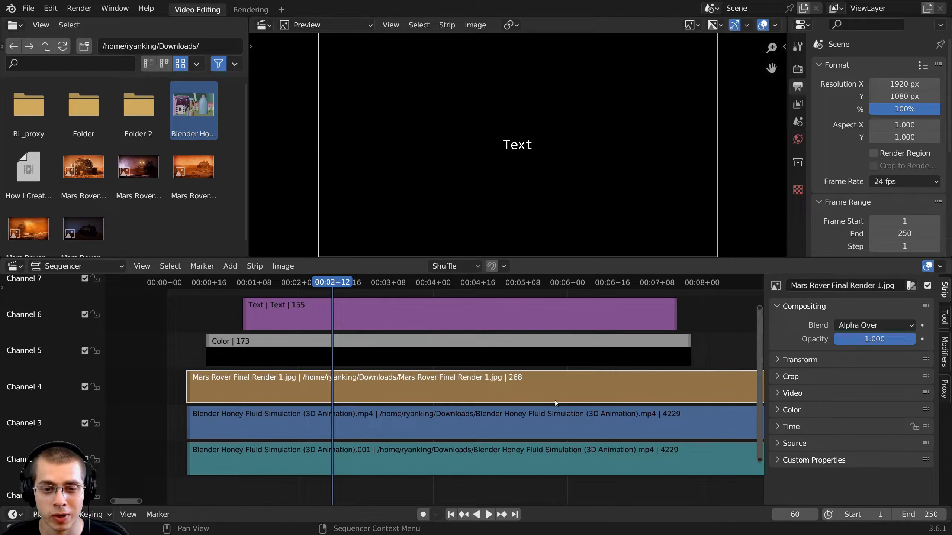
pyautogui.moveTo(433, 388); pyautogui.dragTo(373, 417, button='middle')
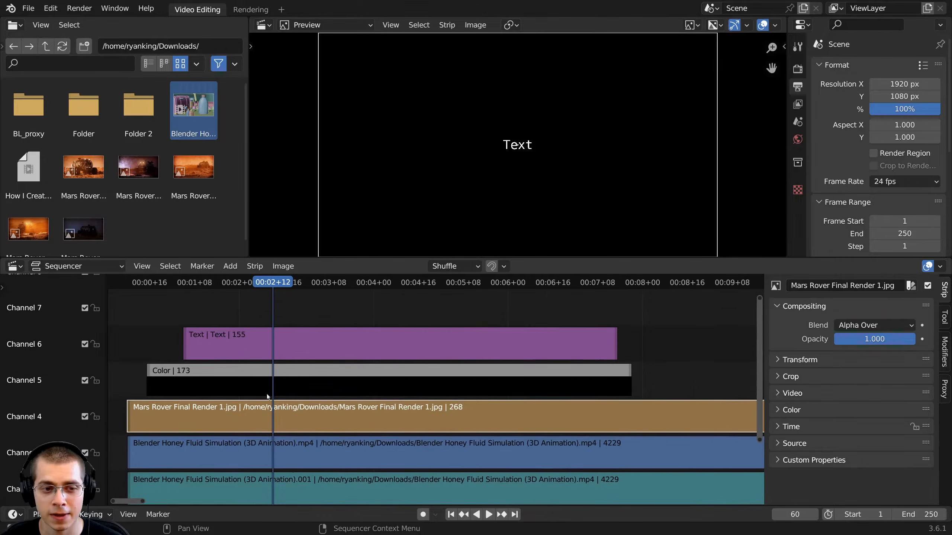
# - Change the colour of the Color strip on channel 5 from black to light green
pyautogui.click(362, 387)
pyautogui.moveTo(512, 355); pyautogui.dragTo(556, 343, button='middle')
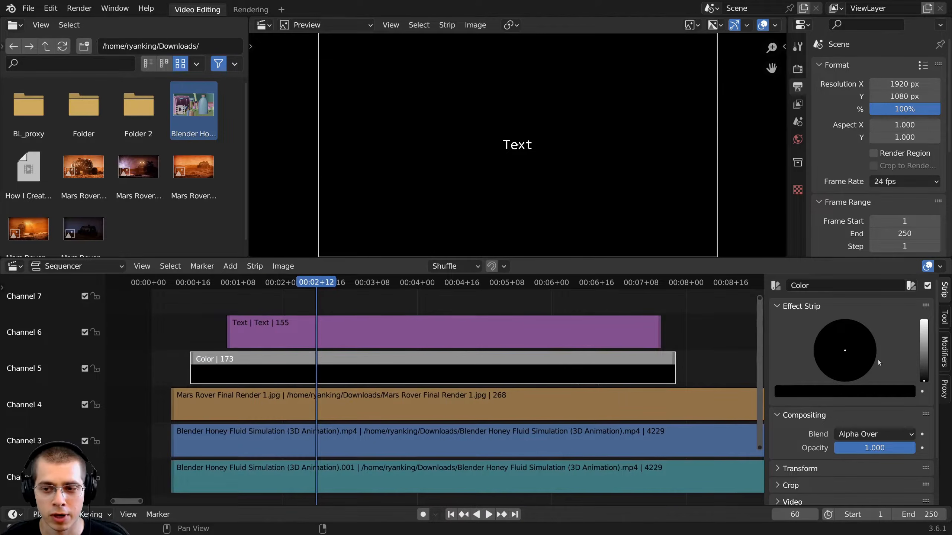
pyautogui.moveTo(922, 379); pyautogui.dragTo(923, 353)
pyautogui.click(848, 347)
# - Assign the orange colour tag to the Text strip on channel 6
pyautogui.click(321, 341)
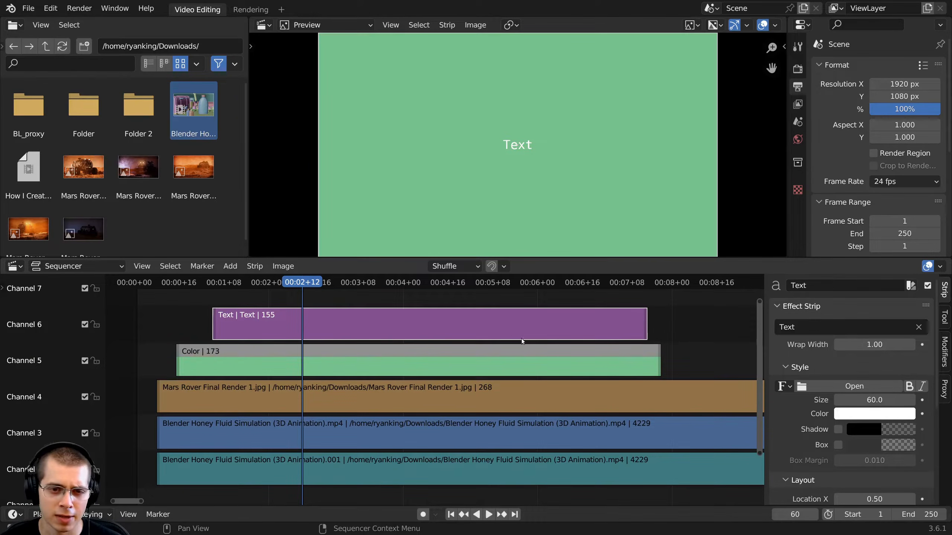
pyautogui.moveTo(397, 344); pyautogui.dragTo(391, 346, button='middle')
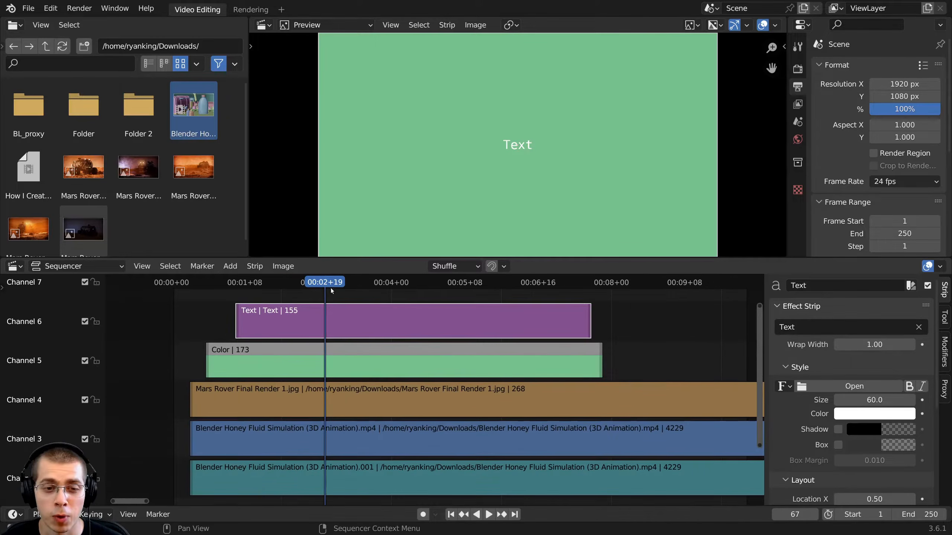
pyautogui.moveTo(331, 291); pyautogui.dragTo(303, 284)
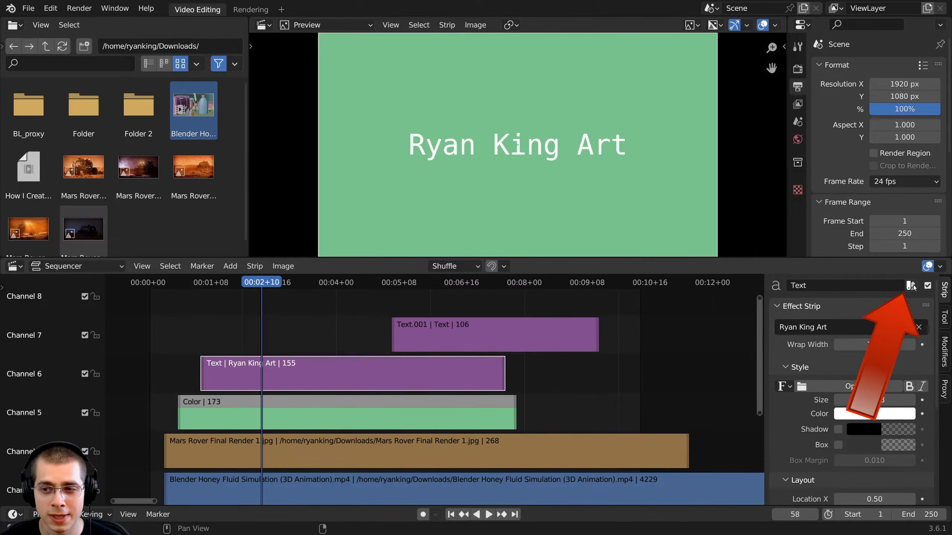
pyautogui.click(911, 286)
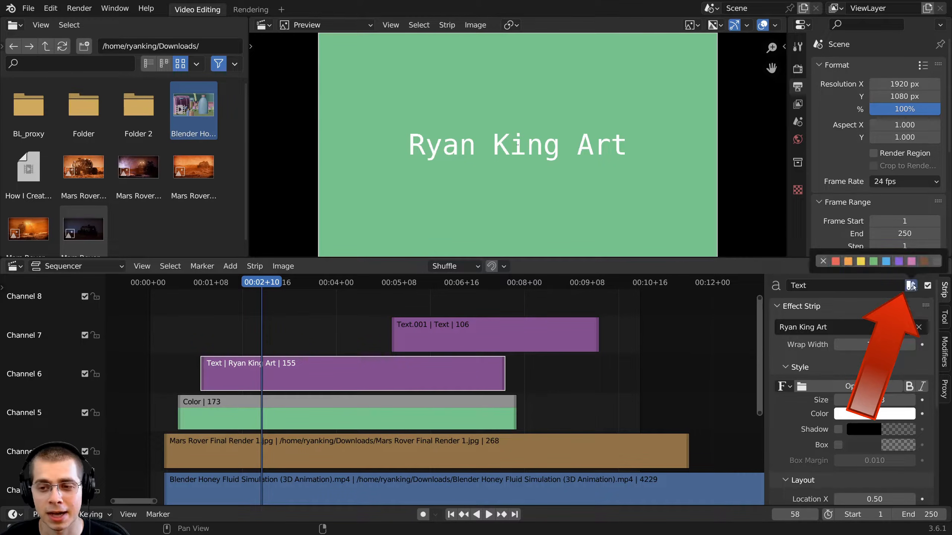
pyautogui.click(849, 261)
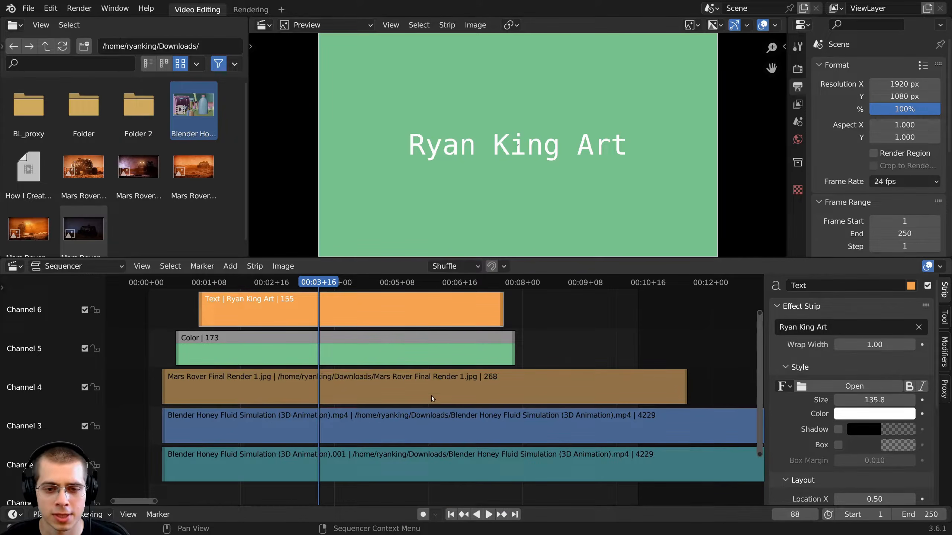
# - Assign the purple colour tag to the Blender Honey Fluid Simulation movie strip on channel 3
pyautogui.click(432, 397)
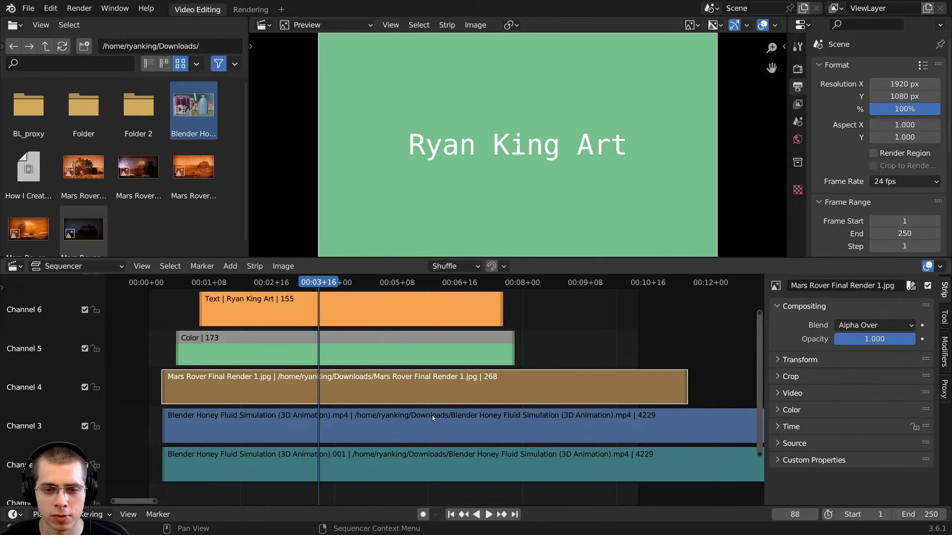
pyautogui.click(405, 421)
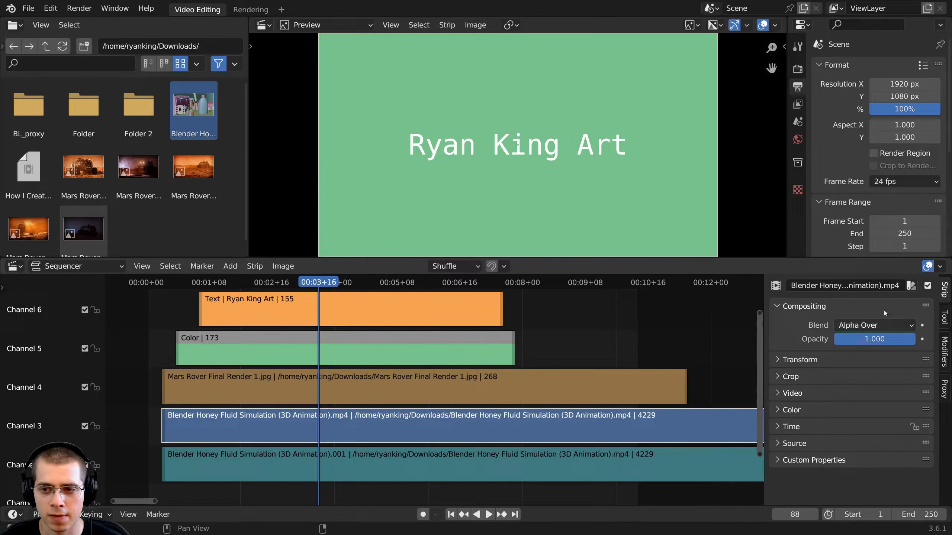
pyautogui.click(911, 285)
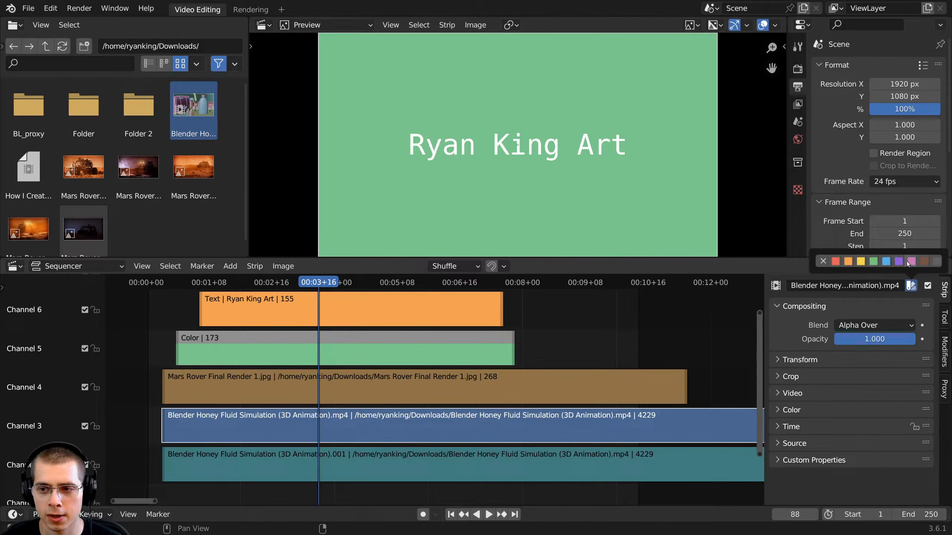
pyautogui.click(899, 261)
# - Preview the edit on the timeline around 00:04+17, with all the strips in view
pyautogui.press('Home')
pyautogui.press('space')
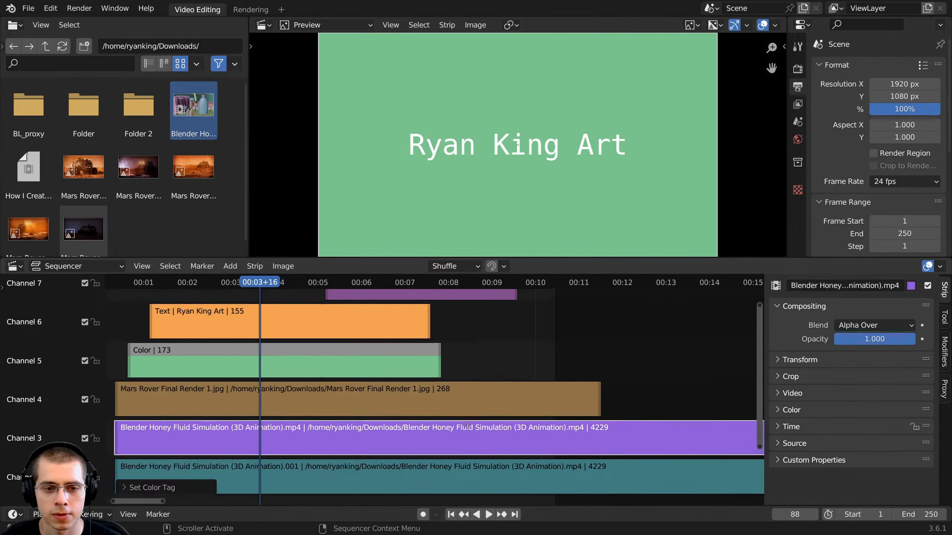
pyautogui.moveTo(226, 280)
pyautogui.mouseDown()
pyautogui.moveTo(253, 286)
pyautogui.moveTo(225, 286)
pyautogui.mouseUp()
pyautogui.press('space')
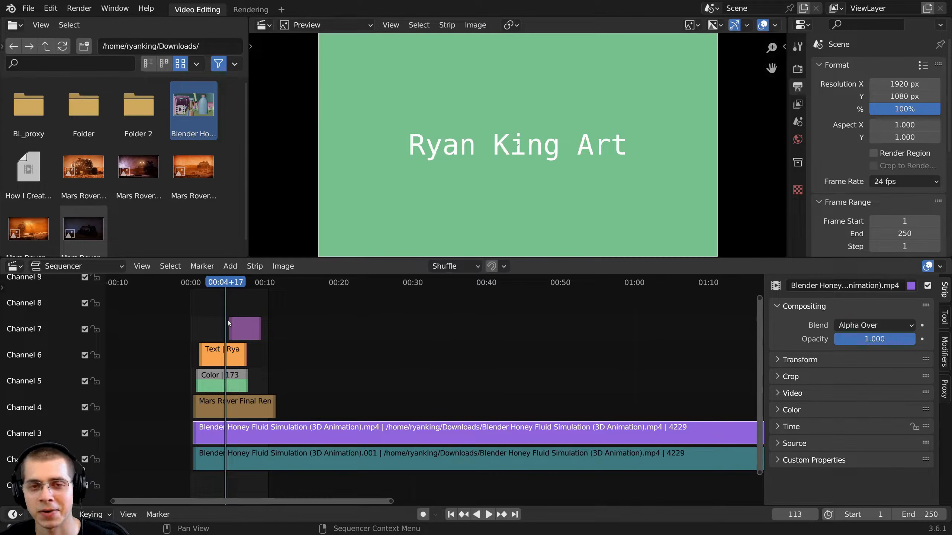
# - Place another Text strip on channel 6 after the Mars Rover clip and assign it the blue colour tag
pyautogui.click(321, 341)
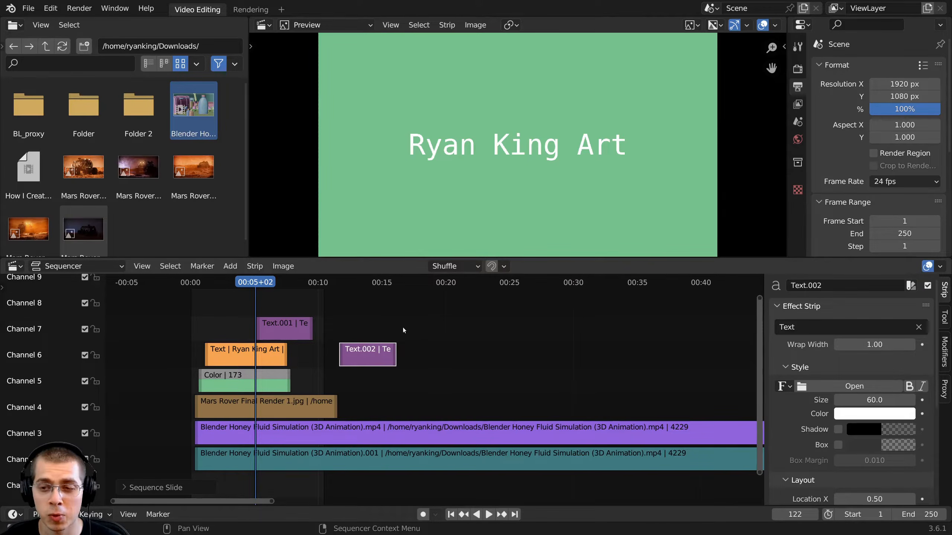
pyautogui.click(911, 286)
pyautogui.click(885, 265)
# - Move the playhead over the blue-tagged text strip and select the movie, sound, text and colour strips in turn to compare their colours
pyautogui.moveTo(249, 289); pyautogui.dragTo(365, 292)
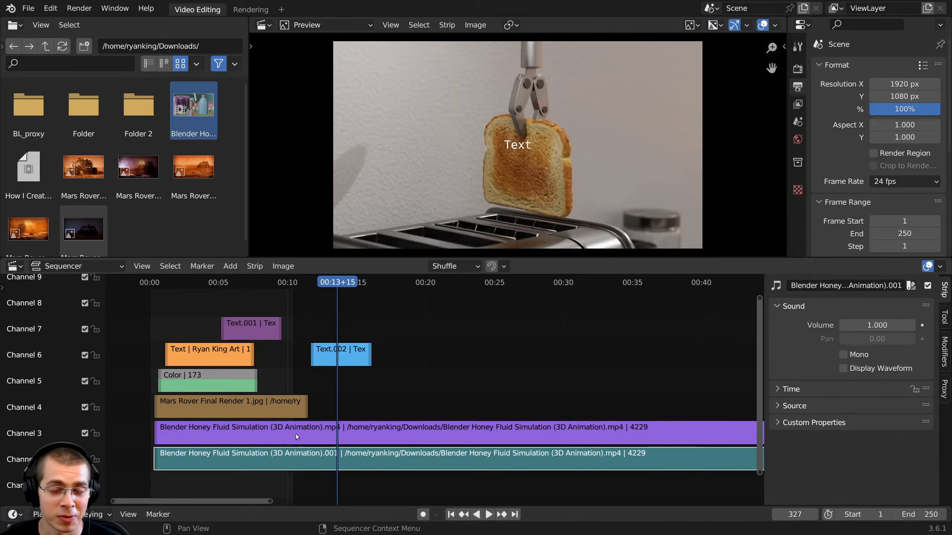
pyautogui.click(296, 432)
pyautogui.click(301, 451)
pyautogui.click(203, 355)
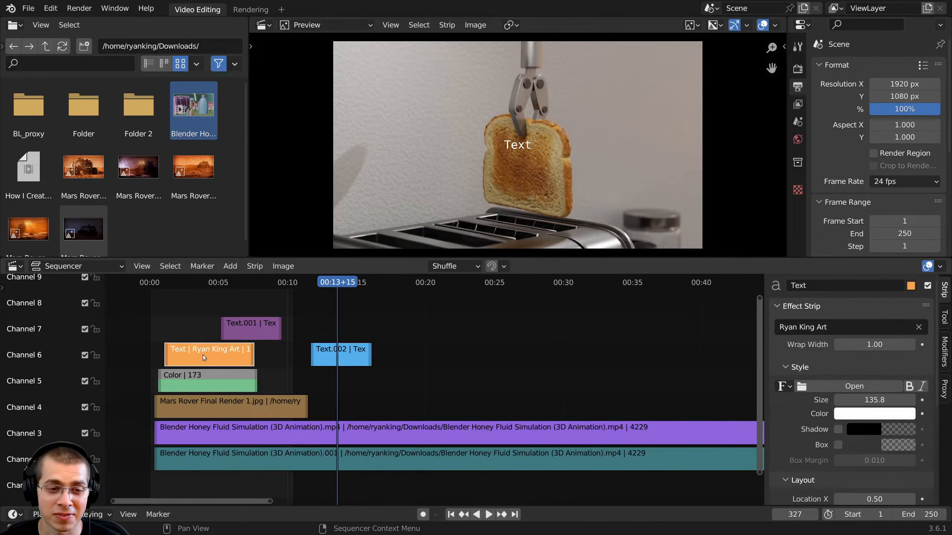
pyautogui.click(206, 382)
pyautogui.click(210, 432)
pyautogui.click(212, 455)
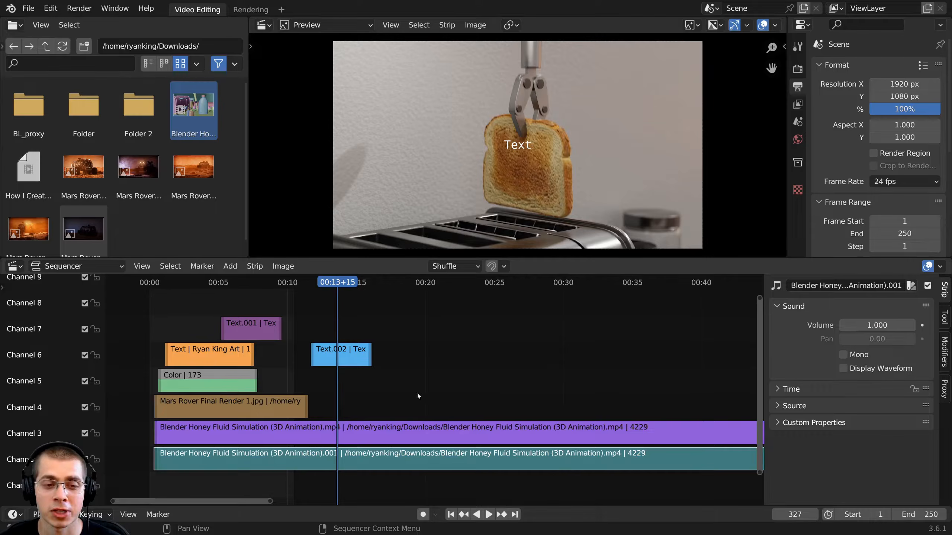
# - Select the blue-tagged text strip on channel 6 and the purple-tagged movie strip on channel 3 to compare their colours
pyautogui.moveTo(348, 306); pyautogui.dragTo(337, 333, button='middle')
pyautogui.moveTo(337, 334); pyautogui.dragTo(492, 341, button='middle')
pyautogui.click(494, 354)
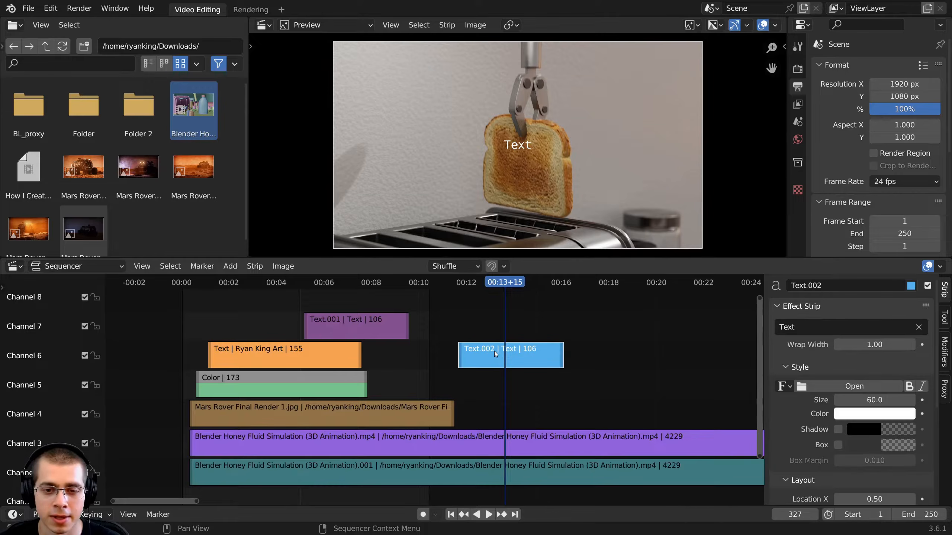
pyautogui.click(398, 451)
pyautogui.click(395, 445)
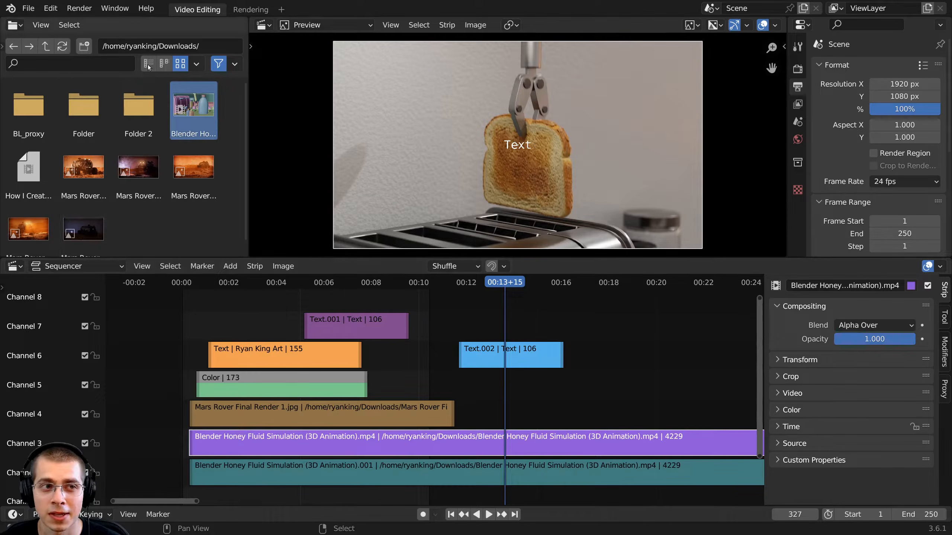
# - Open the theme preferences and expand the Video Sequencer section to examine the default colour of each strip type
pyautogui.click(51, 12)
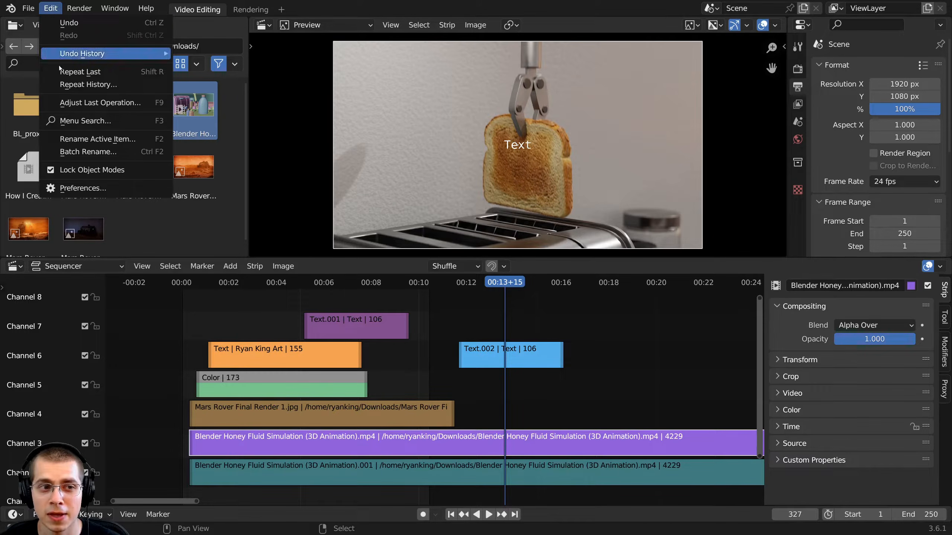
pyautogui.click(99, 188)
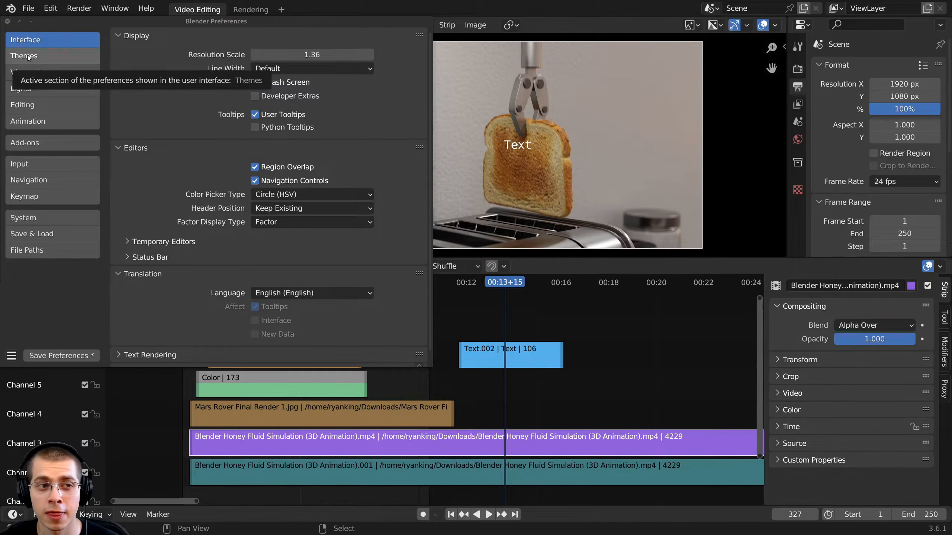
pyautogui.click(27, 57)
pyautogui.scroll(-1, 128, 209)
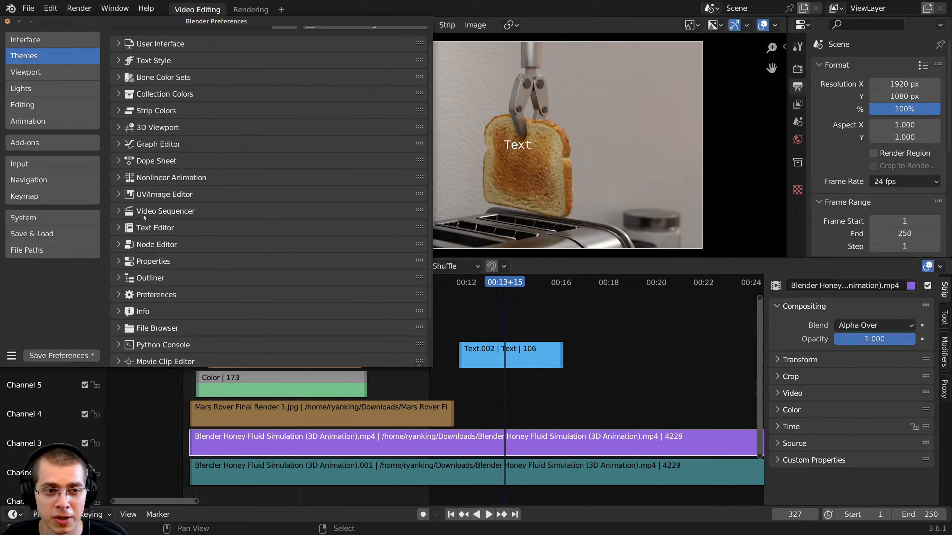
pyautogui.click(117, 212)
pyautogui.scroll(-6, 145, 204)
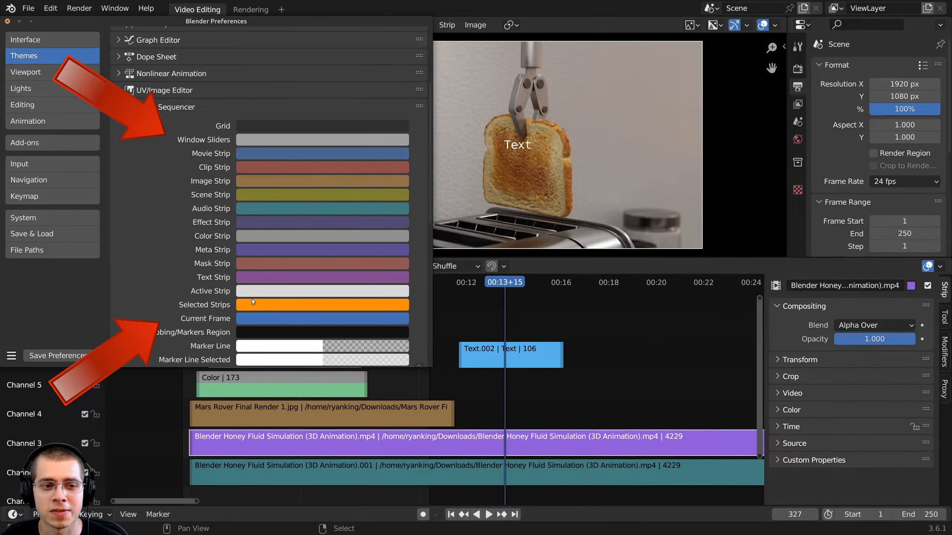
# - Try a purple Audio Strip theme colour with hue 0.712 and saturation 0.406, then cancel it and close the preferences
pyautogui.click(278, 210)
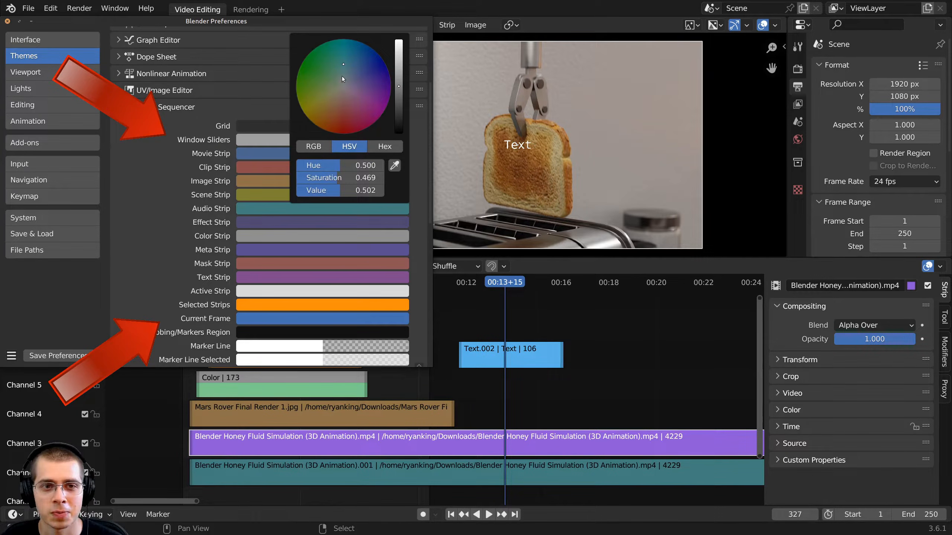
pyautogui.moveTo(342, 77); pyautogui.dragTo(362, 82)
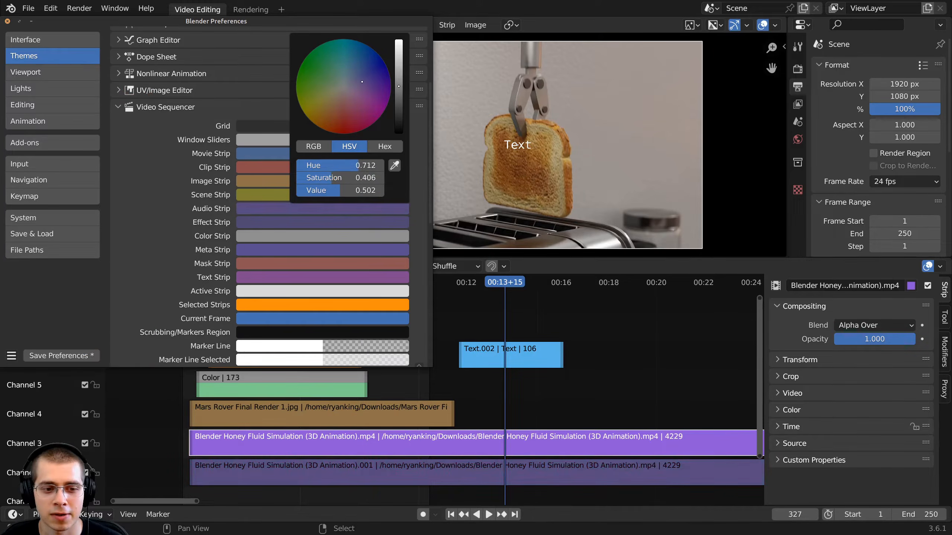
pyautogui.rightClick(362, 82)
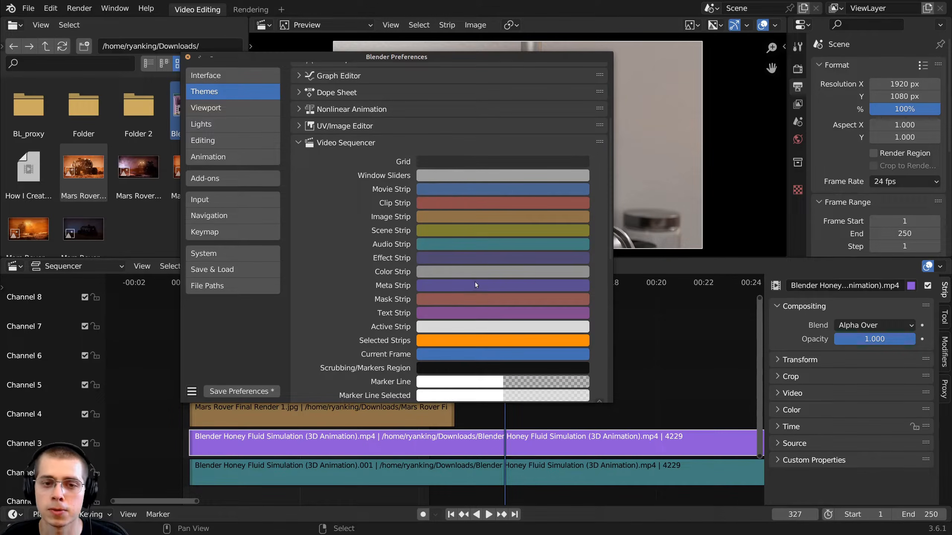
pyautogui.click(293, 147)
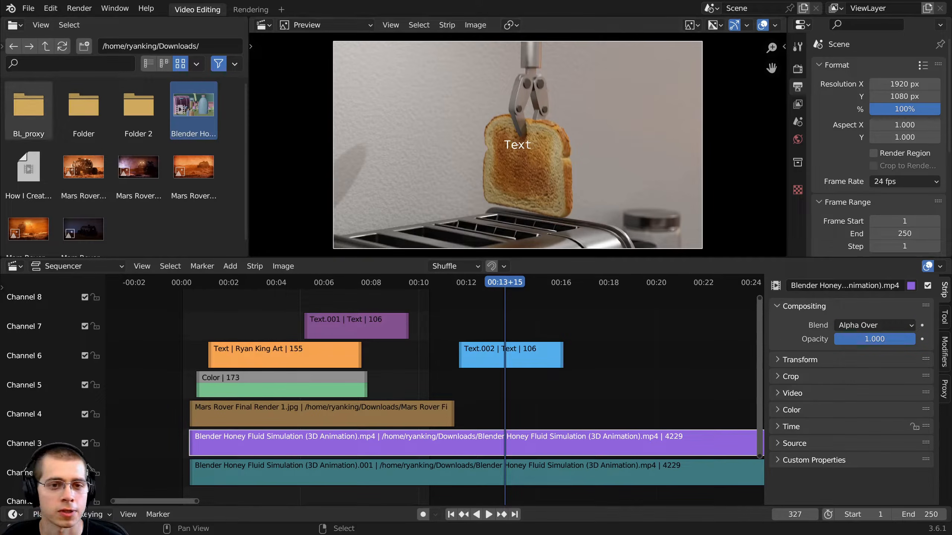
# - Move the playhead to 00:04+07 and shift the Color strip on channel 5 earlier so it ends before 00:00
pyautogui.moveTo(447, 283); pyautogui.dragTo(205, 296)
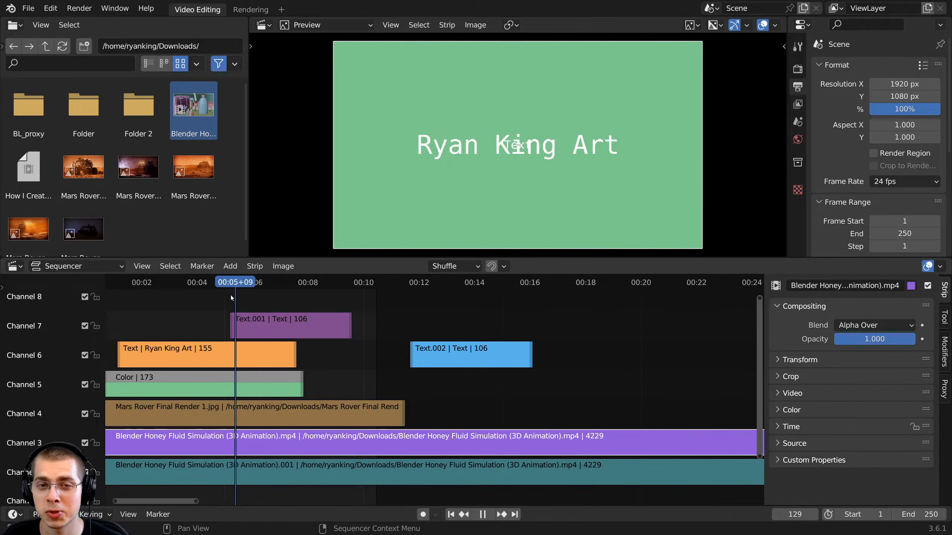
pyautogui.moveTo(244, 329); pyautogui.dragTo(344, 329, button='middle')
pyautogui.scroll(2, 355, 337)
pyautogui.click(380, 383)
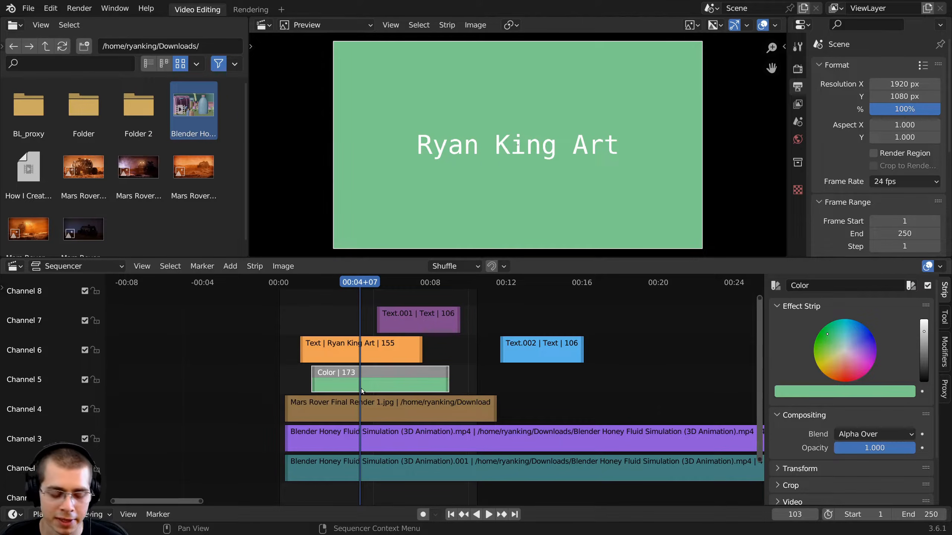
pyautogui.moveTo(397, 381); pyautogui.dragTo(240, 369)
pyautogui.scroll(2, 322, 364)
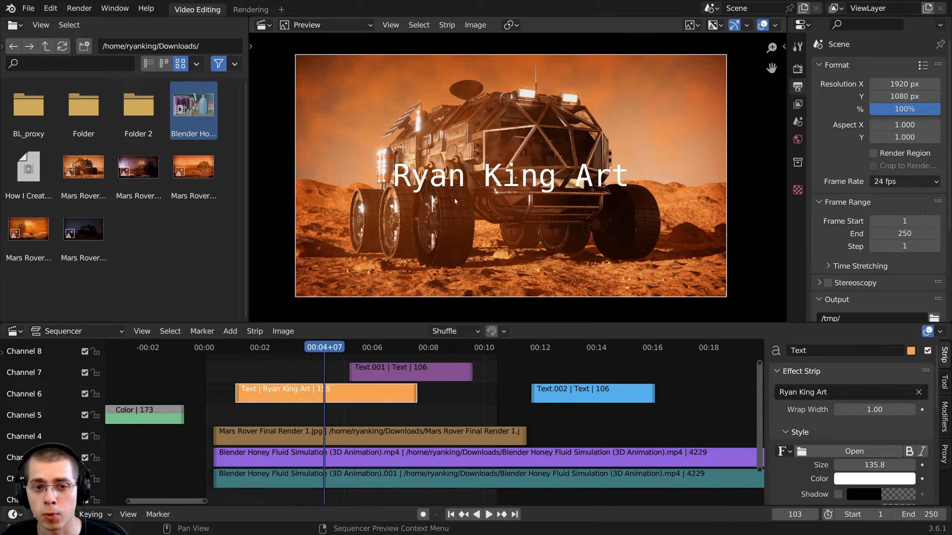
# - Move the orange-tagged text strip down to channel 5 and scale its text in the preview to about 0.84
pyautogui.moveTo(317, 391); pyautogui.dragTo(317, 412)
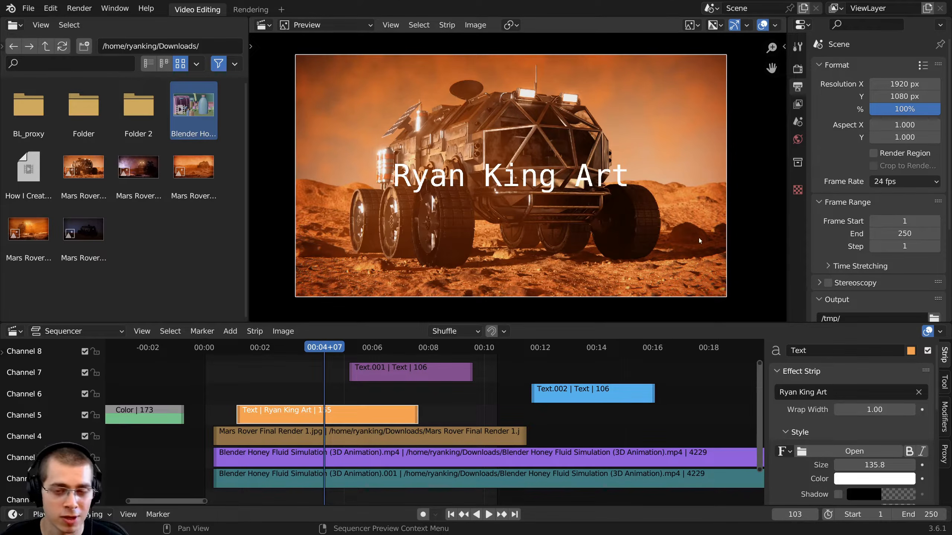
pyautogui.press('s')
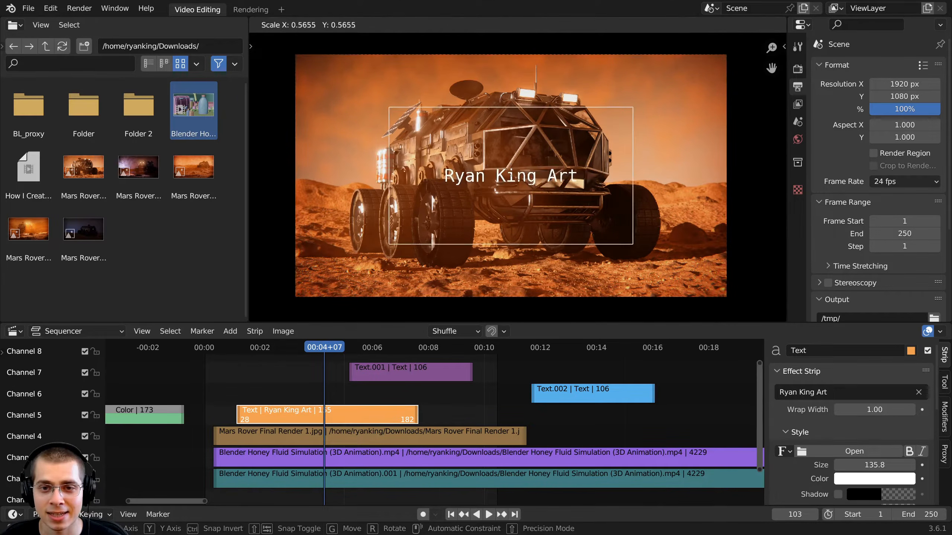
pyautogui.click(584, 240)
pyautogui.press('s')
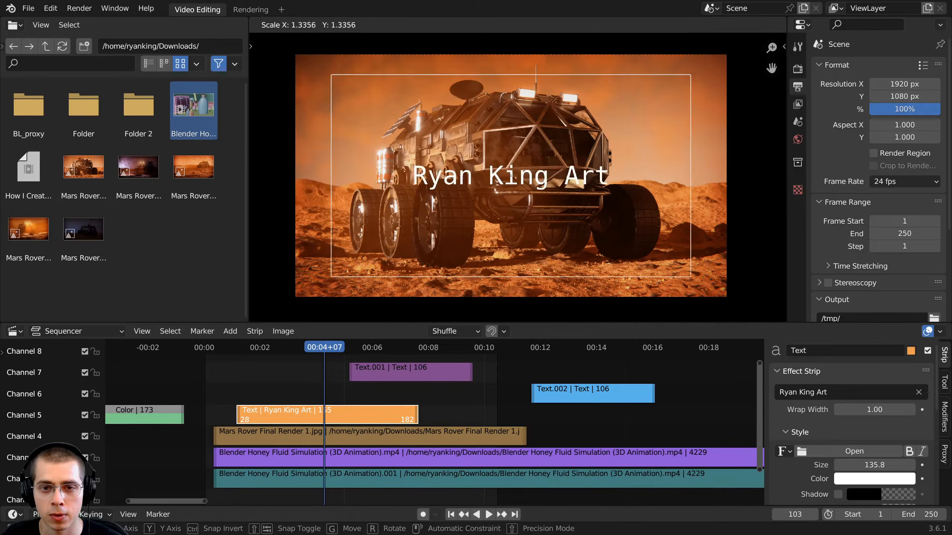
pyautogui.click(598, 252)
# - Rotate the text clockwise by about 14° in the preview and move it to about X -71 px, Y -65 px
pyautogui.press('r')
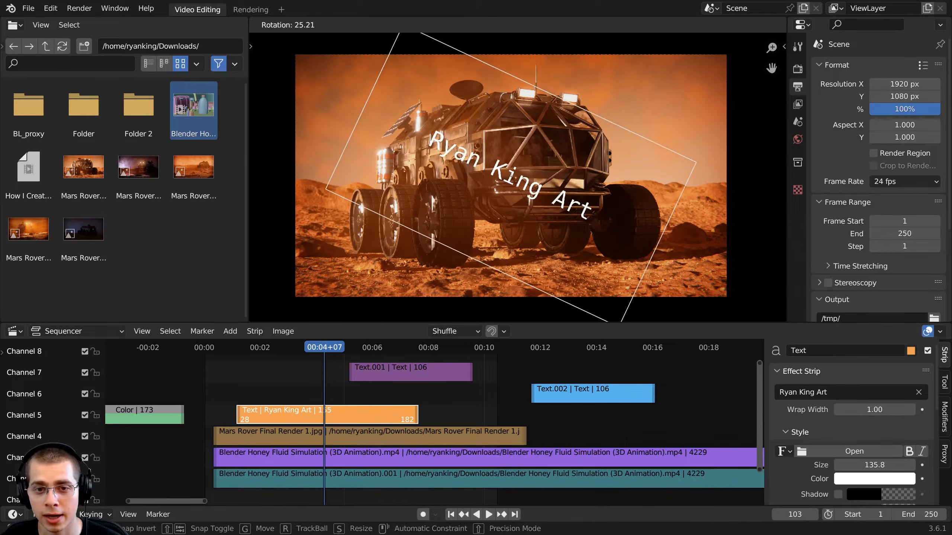
pyautogui.click(583, 277)
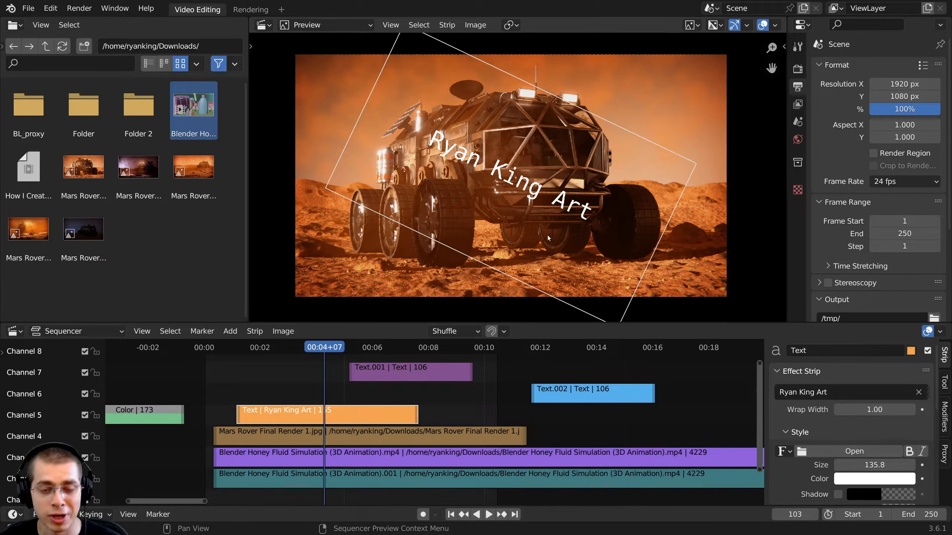
pyautogui.press('g')
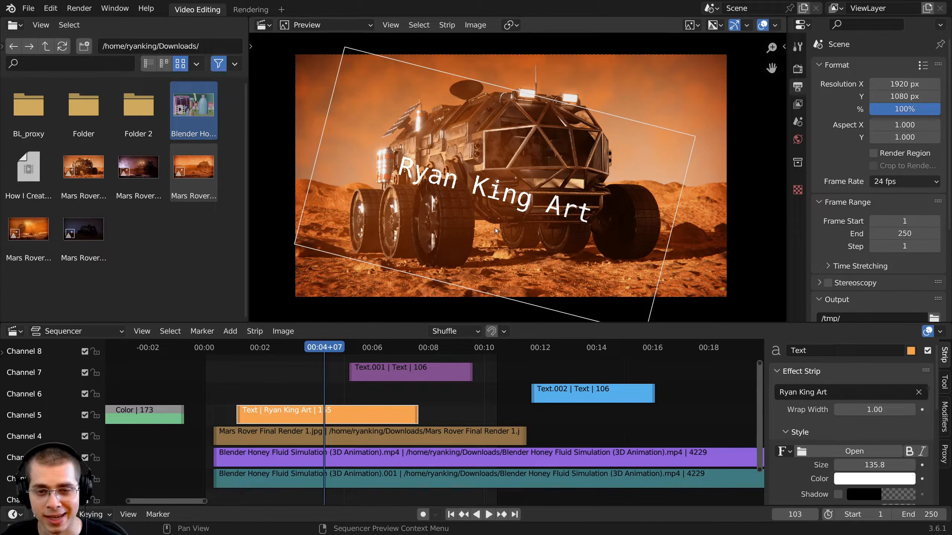
# - Try moving the text in the preview constrained to the Y axis and to the X axis
pyautogui.press('g')
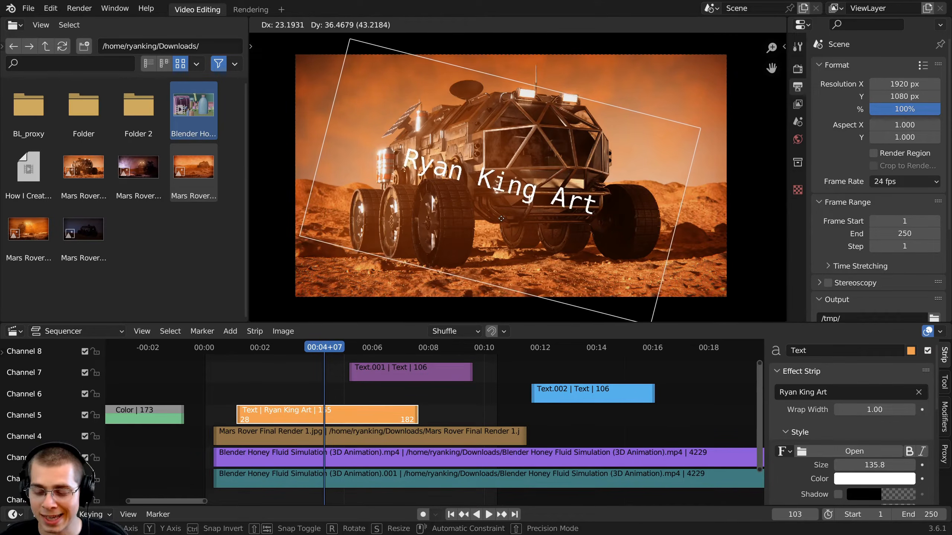
pyautogui.press('y')
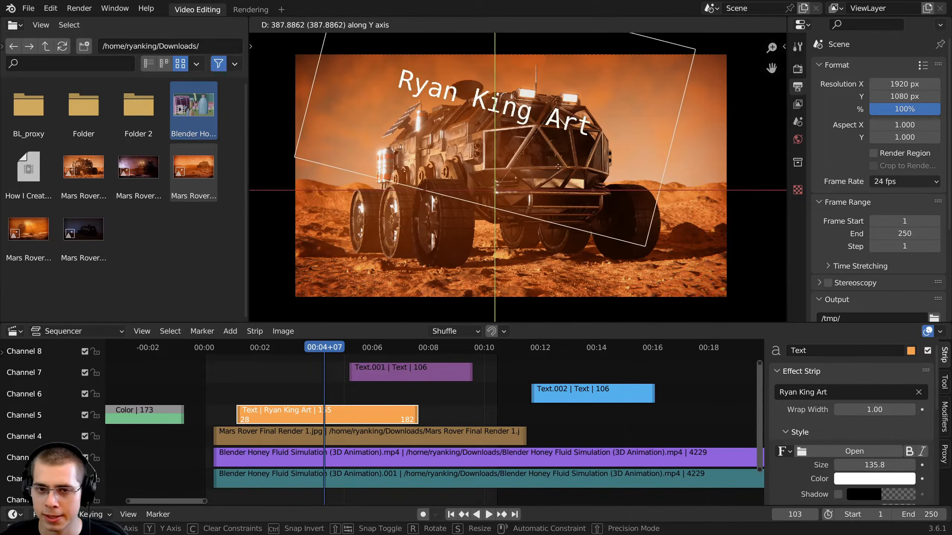
pyautogui.press('x')
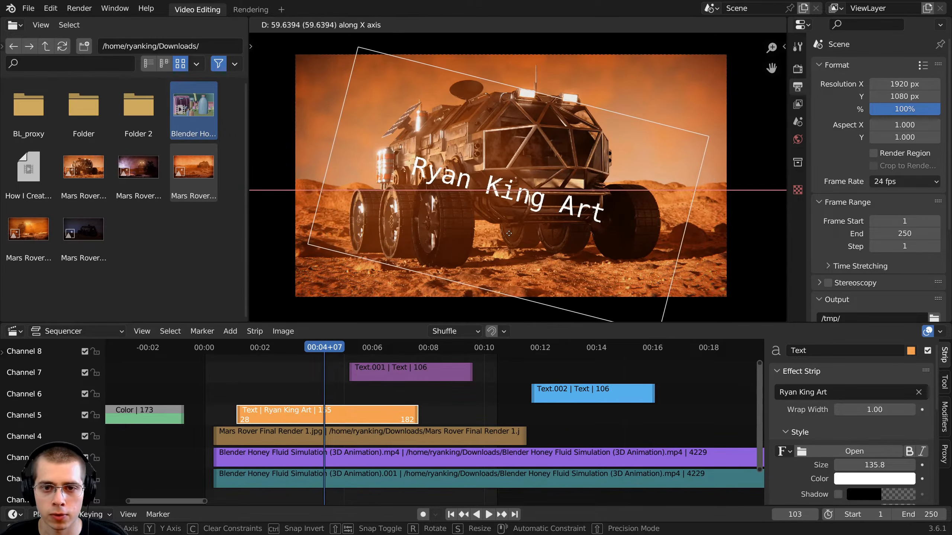
pyautogui.press('y')
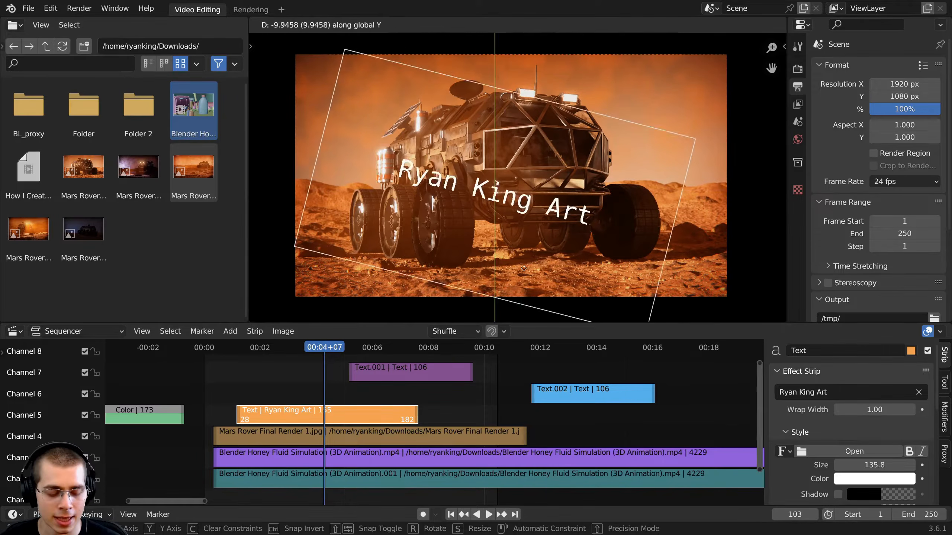
pyautogui.press('Escape')
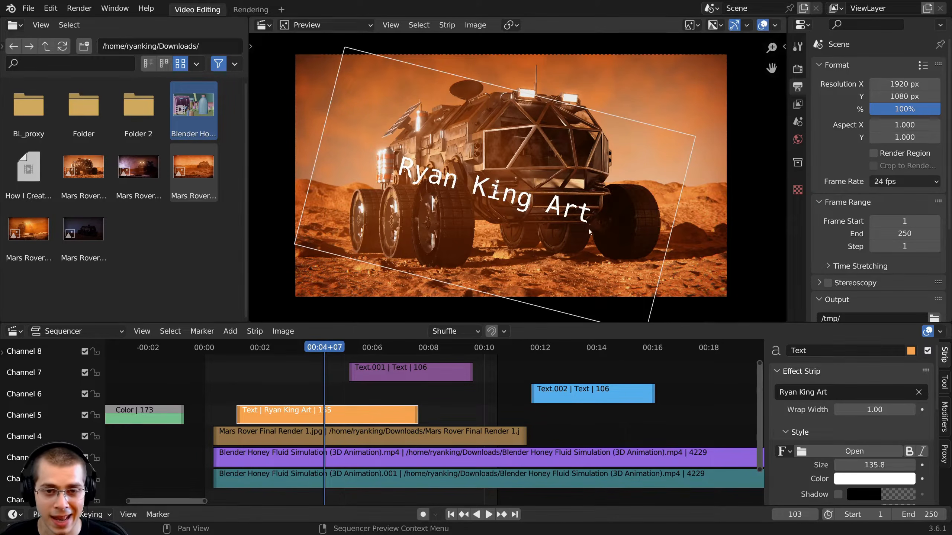
# - Try scaling the text in the preview along only the Y axis and only the X axis
pyautogui.press('s')
pyautogui.press('y')
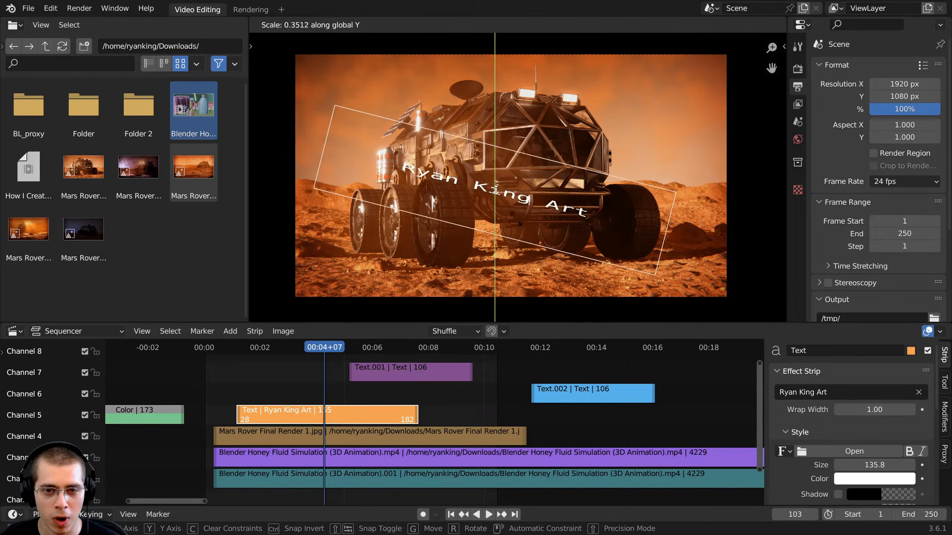
pyautogui.press('x')
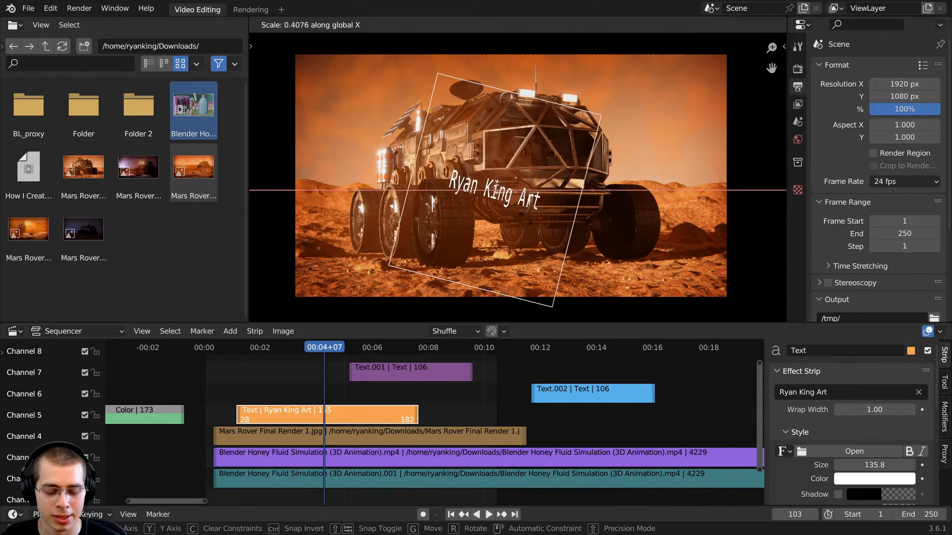
pyautogui.press('y')
pyautogui.rightClick(518, 234)
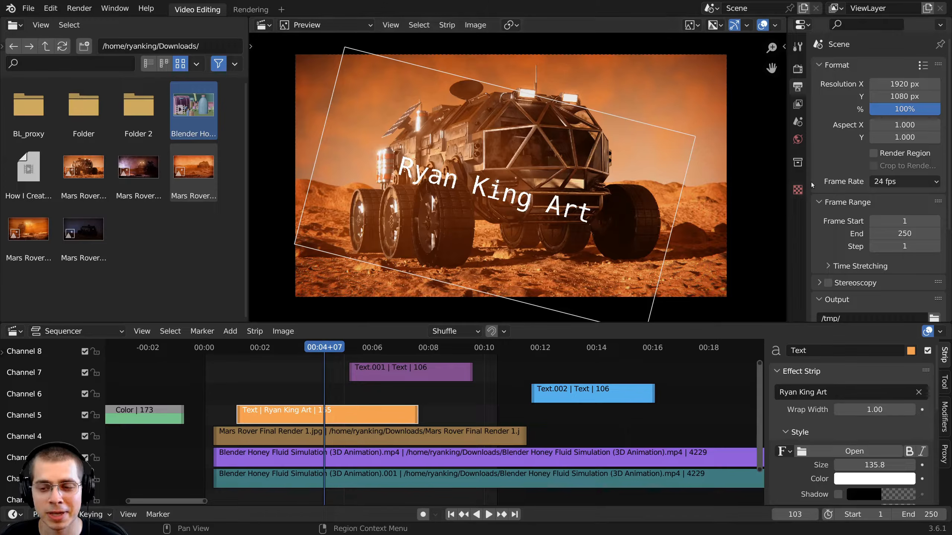
# - Enable the Box background behind the orange-tagged strip's text and enlarge the sequencer area
pyautogui.scroll(-3, 832, 399)
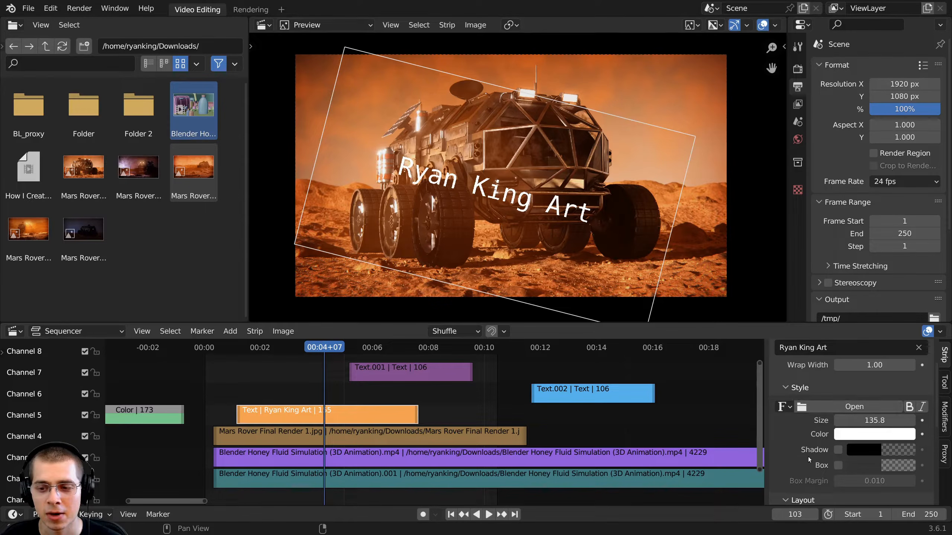
pyautogui.click(839, 466)
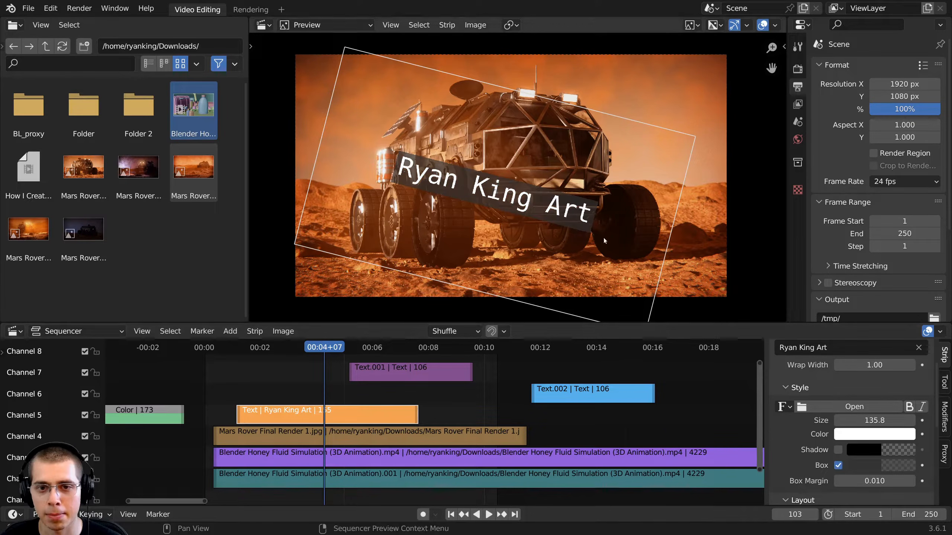
pyautogui.moveTo(827, 323); pyautogui.dragTo(826, 258)
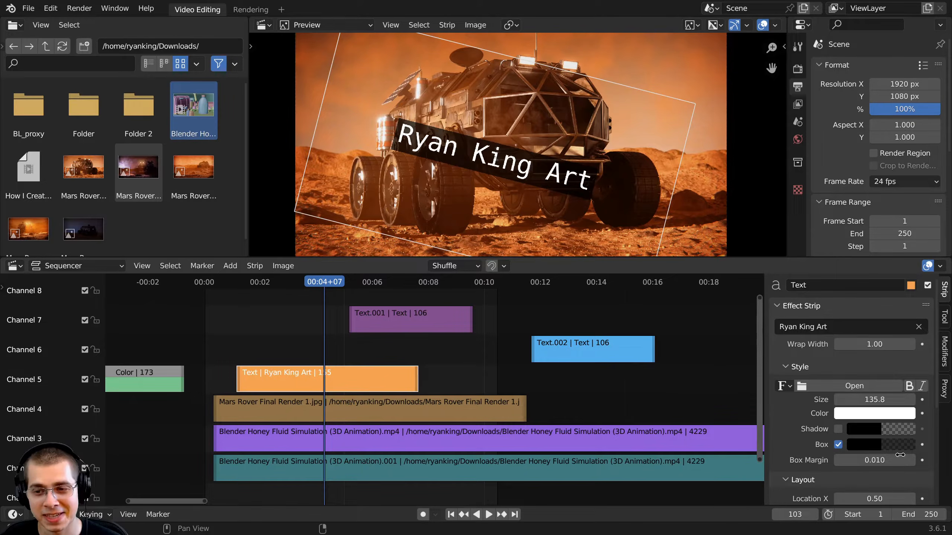
# - Collapse the text strip's Effect Strip and Compositing settings and expand Transform to examine its position, scale and rotation values
pyautogui.scroll(-10, 936, 396)
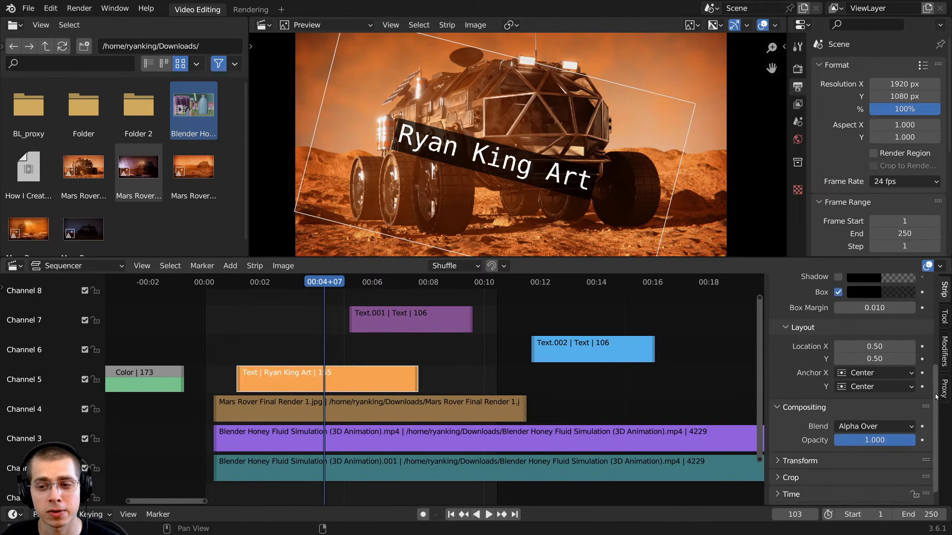
pyautogui.scroll(10, 936, 396)
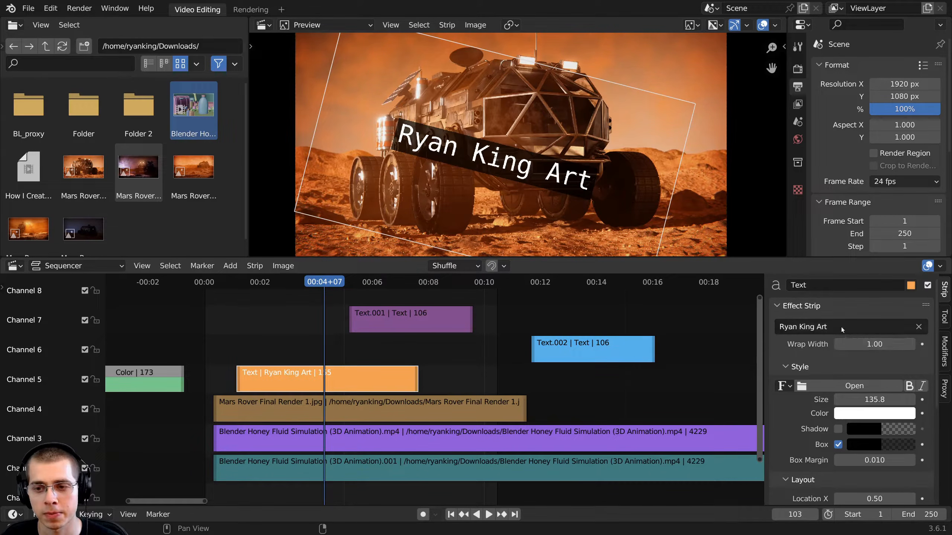
pyautogui.click(776, 306)
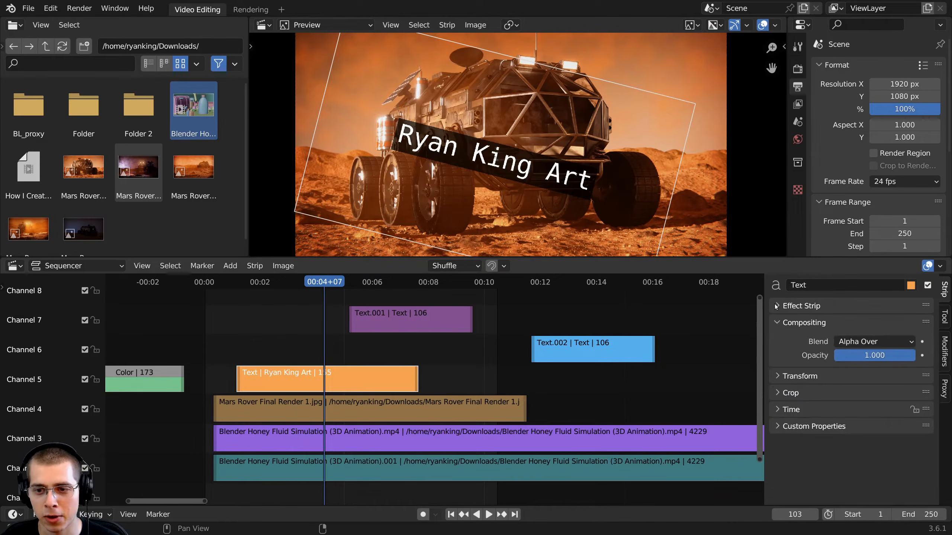
pyautogui.click(778, 323)
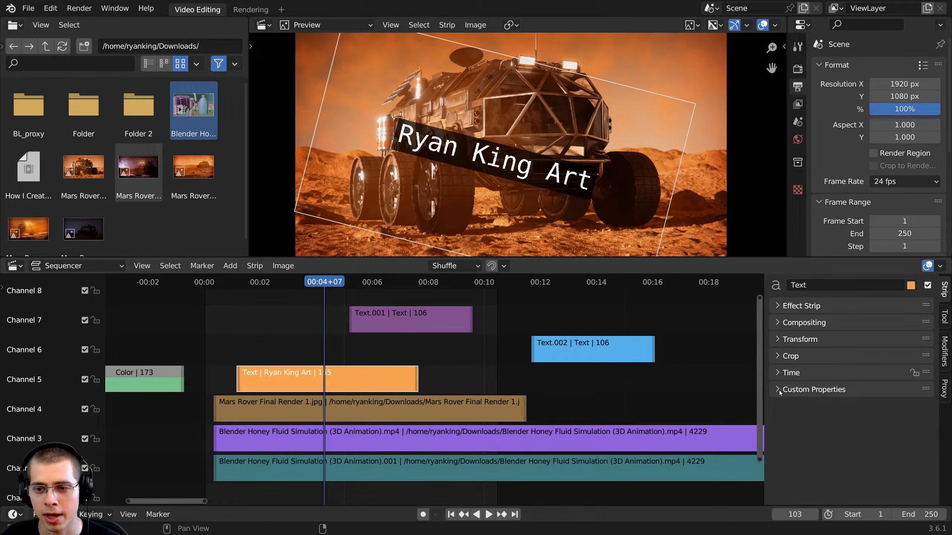
pyautogui.click(776, 339)
pyautogui.scroll(-3, 771, 355)
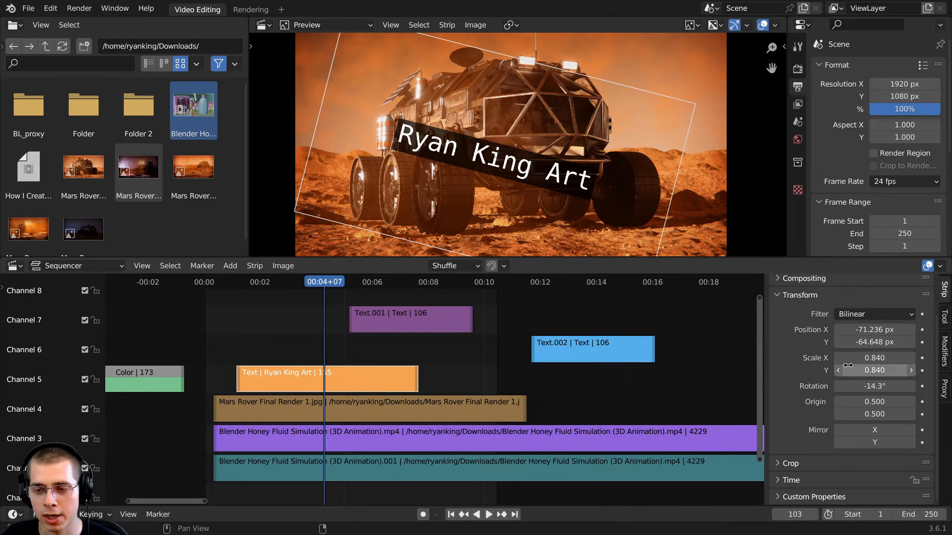
# - Try adjusting the text strip's Position X and Position Y values in its Transform settings
pyautogui.moveTo(875, 330); pyautogui.dragTo(836, 343)
pyautogui.rightClick(915, 329)
pyautogui.rightClick(836, 343)
pyautogui.scroll(-1, 568, 128)
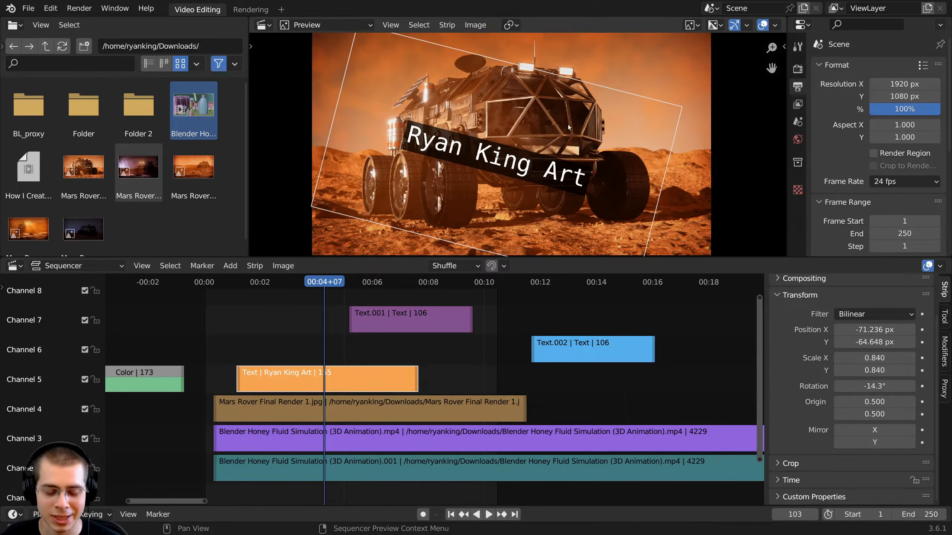
# - Try moving, rotating and scaling the text in the preview, cancelling each transform
pyautogui.press('g')
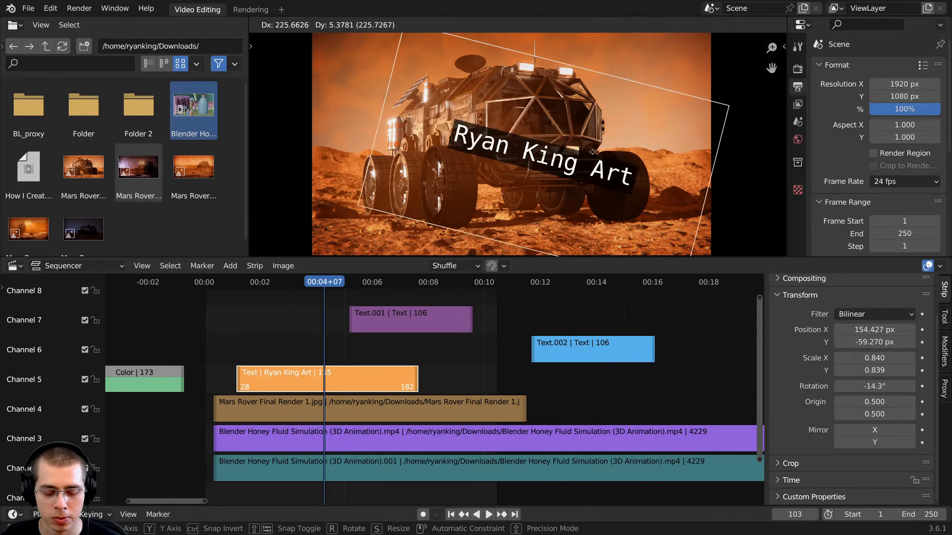
pyautogui.rightClick(578, 106)
pyautogui.press('r')
pyautogui.rightClick(584, 108)
pyautogui.press('s')
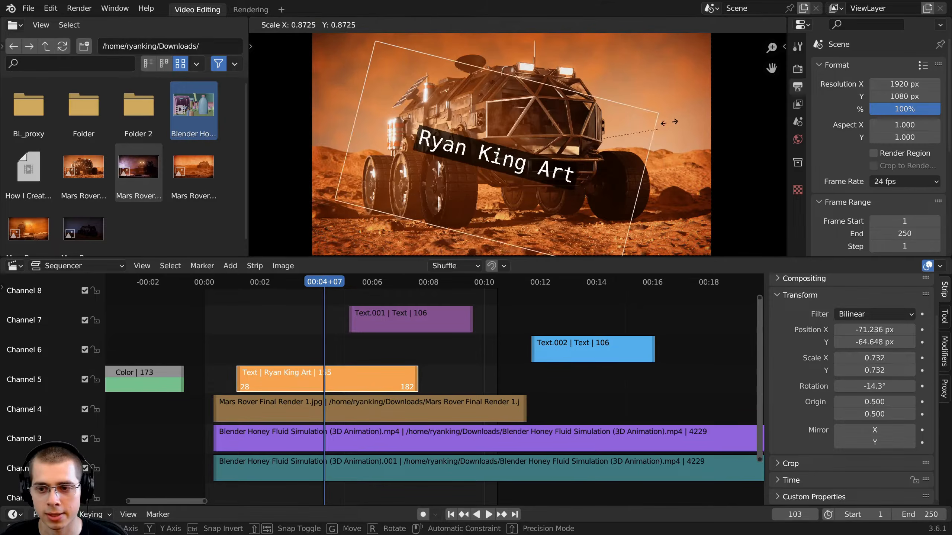
pyautogui.rightClick(575, 115)
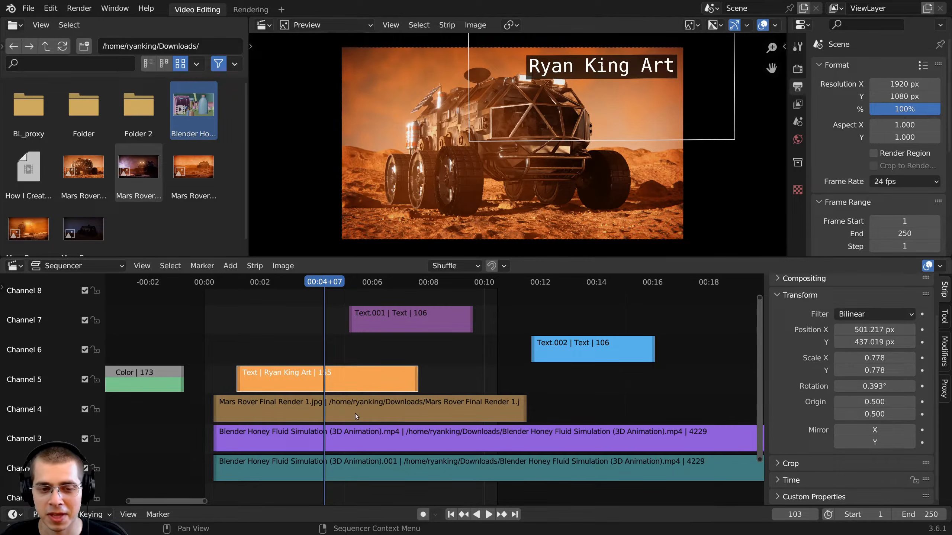
# - Select the Mars Rover Final Render 1.jpg strip and try adjusting its Transform values
pyautogui.click(355, 417)
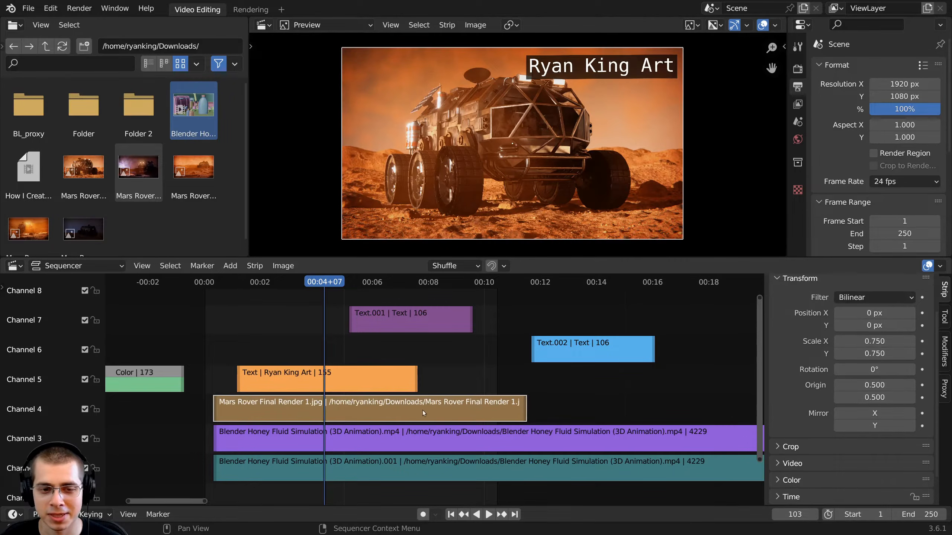
pyautogui.scroll(3, 877, 322)
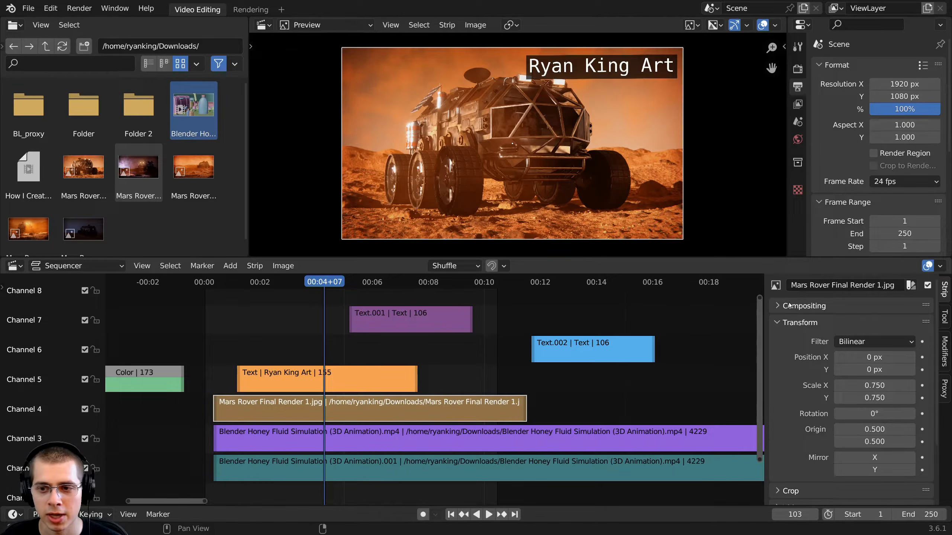
pyautogui.scroll(-2, 817, 311)
pyautogui.moveTo(837, 327); pyautogui.dragTo(883, 368)
pyautogui.rightClick(873, 327)
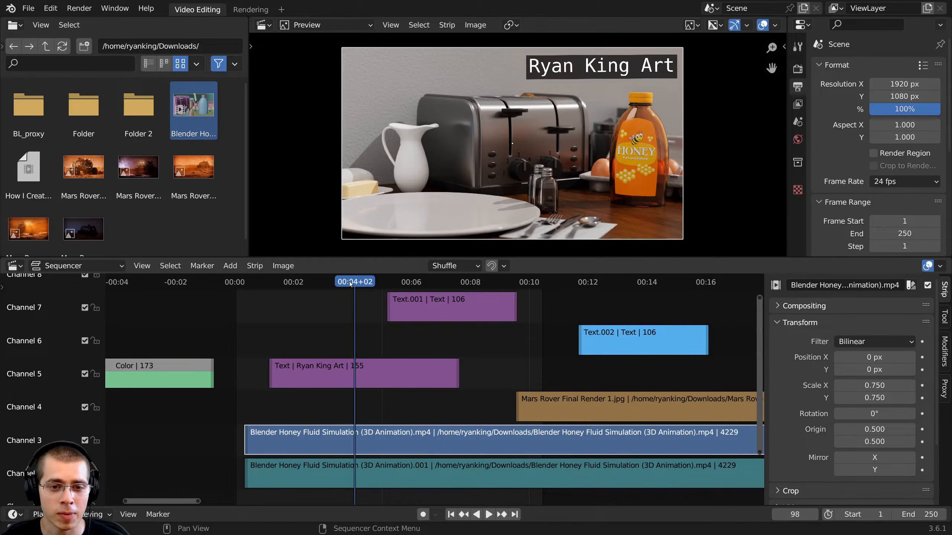
# - Split the Channel 3 honey simulation video strip between 4 and 5 seconds, and add the Channel 2 sound strip to the selection
pyautogui.moveTo(355, 283); pyautogui.dragTo(376, 419)
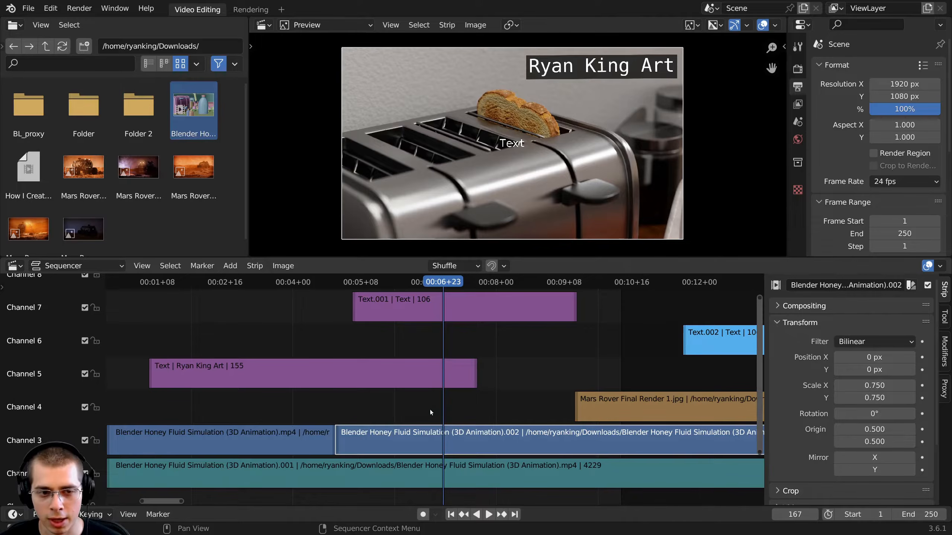
pyautogui.scroll(-2, 430, 405)
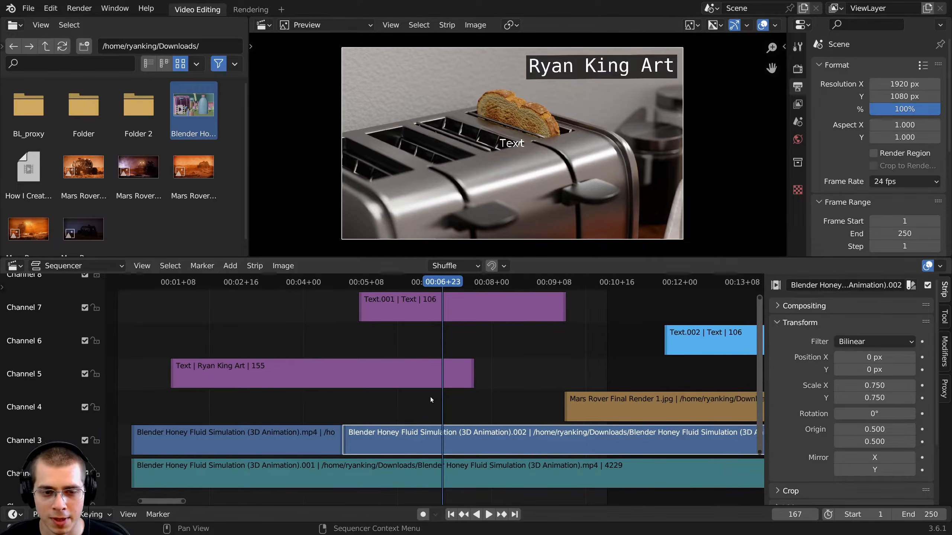
pyautogui.keyDown('shift'); pyautogui.click(449, 469); pyautogui.keyUp('shift')
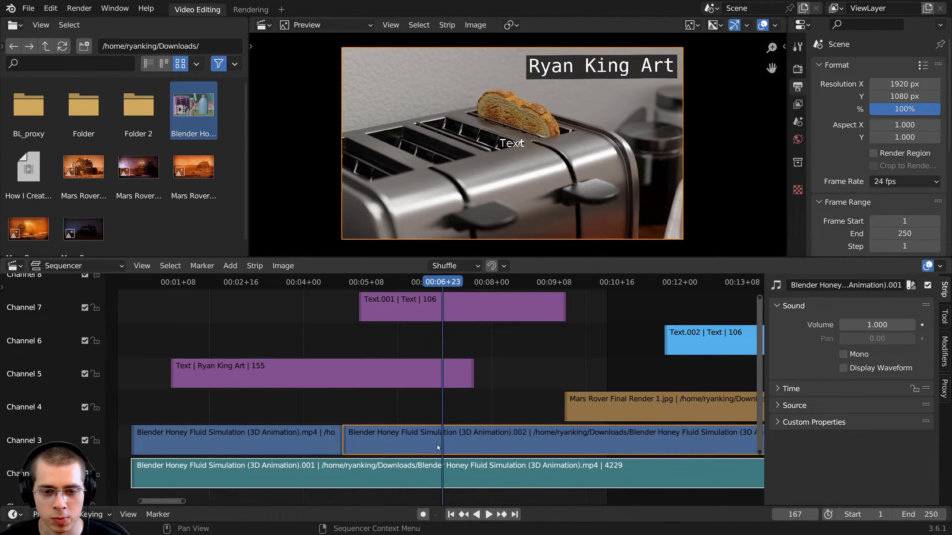
pyautogui.keyDown('ctrl'); pyautogui.moveTo(437, 445); pyautogui.dragTo(416, 332, button='middle'); pyautogui.keyUp('ctrl')
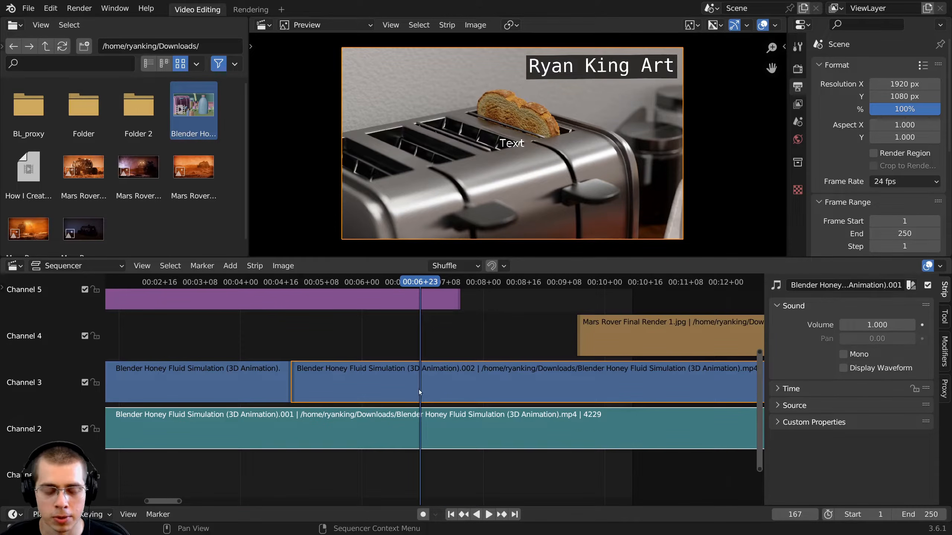
# - Split the selected video and sound strips at frame 167
pyautogui.press('k')
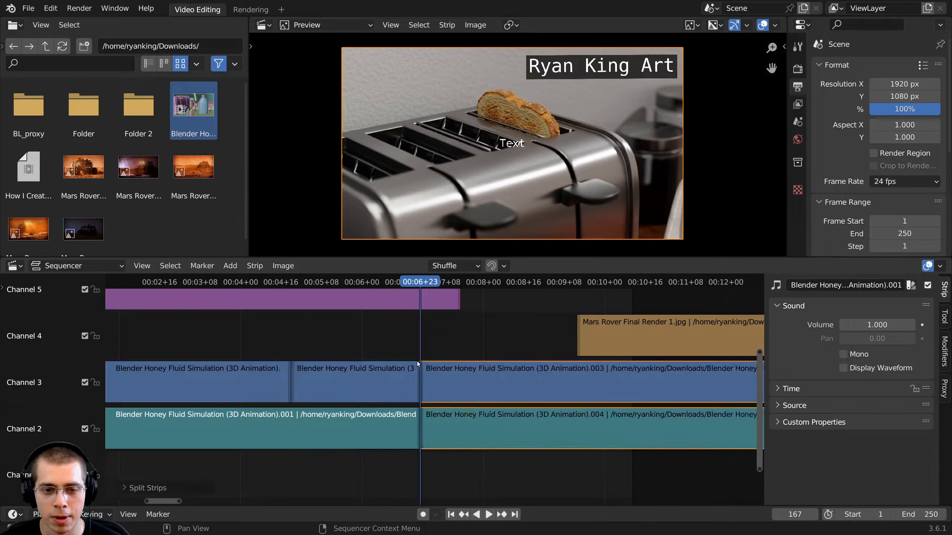
pyautogui.scroll(5, 450, 420)
pyautogui.scroll(3, 450, 421)
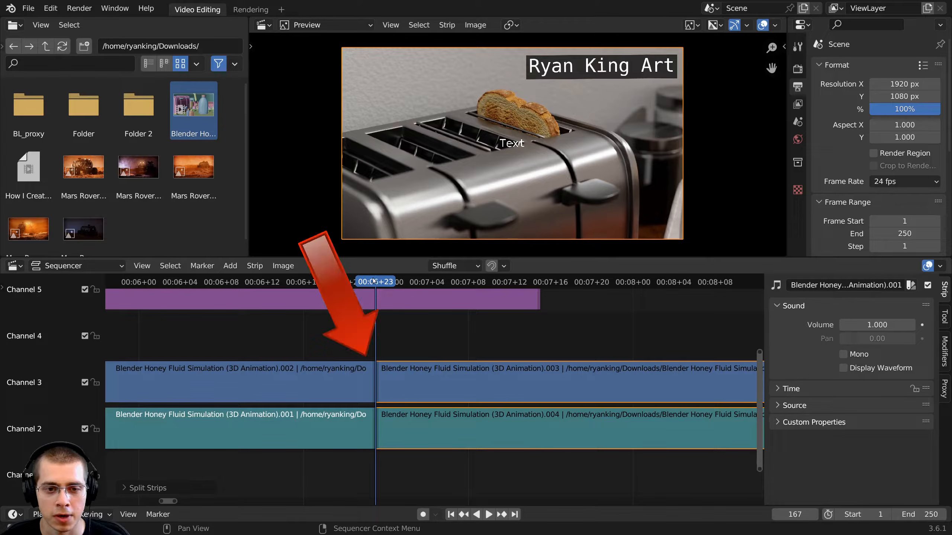
# - Step the playhead four frames past the cut and back to examine where the strips are split
pyautogui.press('Right')
pyautogui.press('Right')
pyautogui.press('Right')
pyautogui.press('Right')
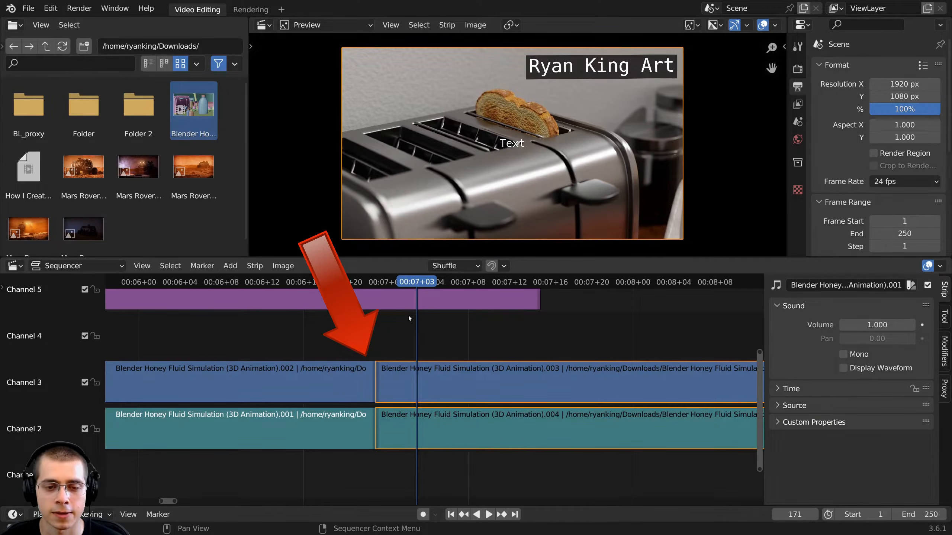
pyautogui.scroll(-1, 408, 315)
pyautogui.press('Left')
pyautogui.press('Left')
pyautogui.press('Left')
pyautogui.press('Left')
# - Undo the split, try it again at frame 167 with the parts after the cut selected, and undo it
pyautogui.hotkey('ctrl', 'z')
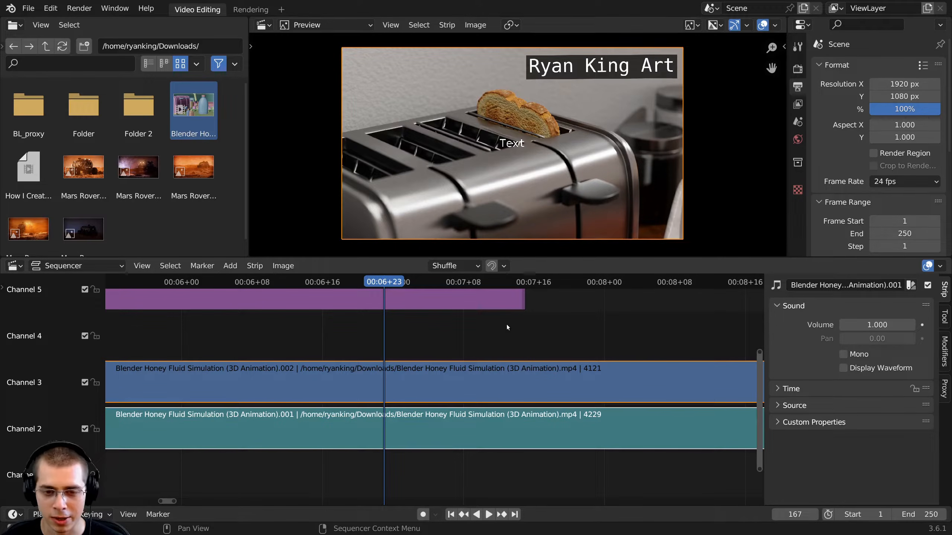
pyautogui.press('k')
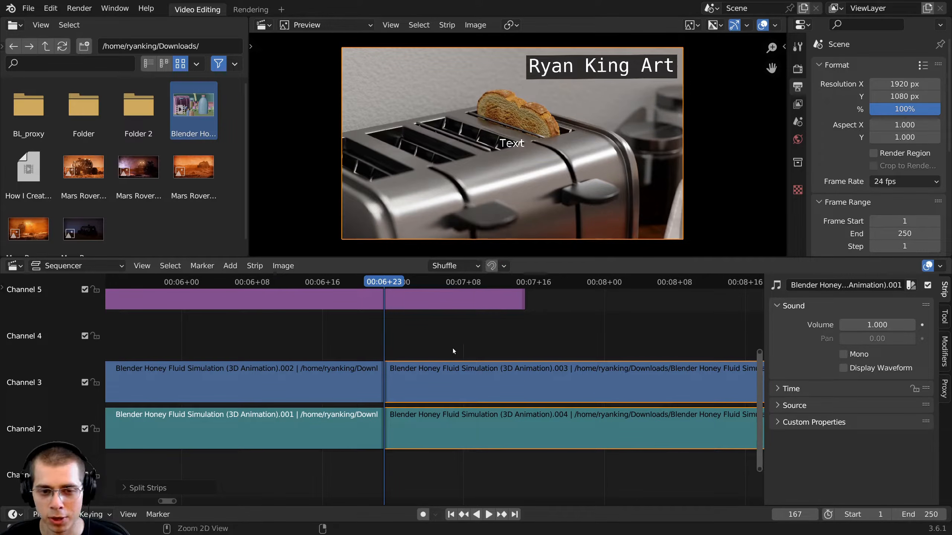
pyautogui.hotkey('ctrl', 'z')
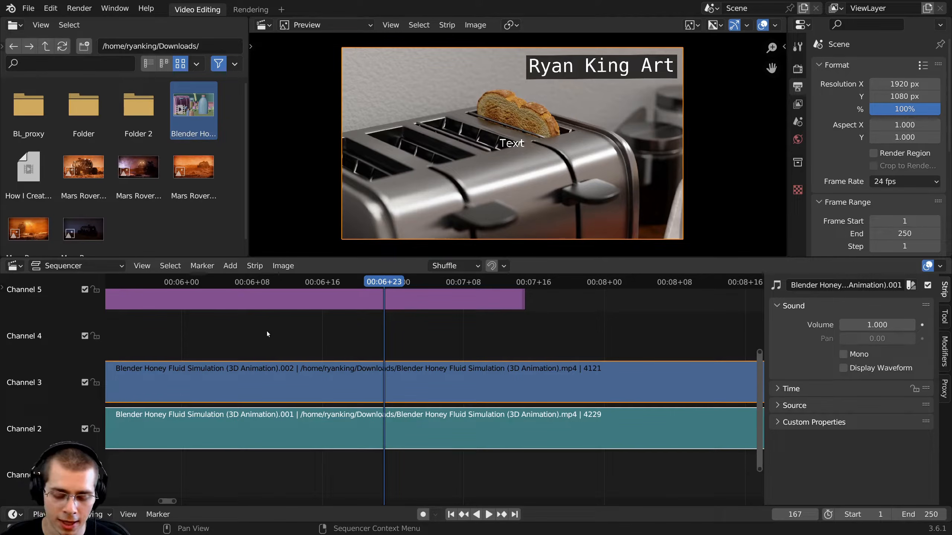
# - Try splitting both strips at frame 167 with the parts before the cut selected and moving those parts up one channel
pyautogui.press('k')
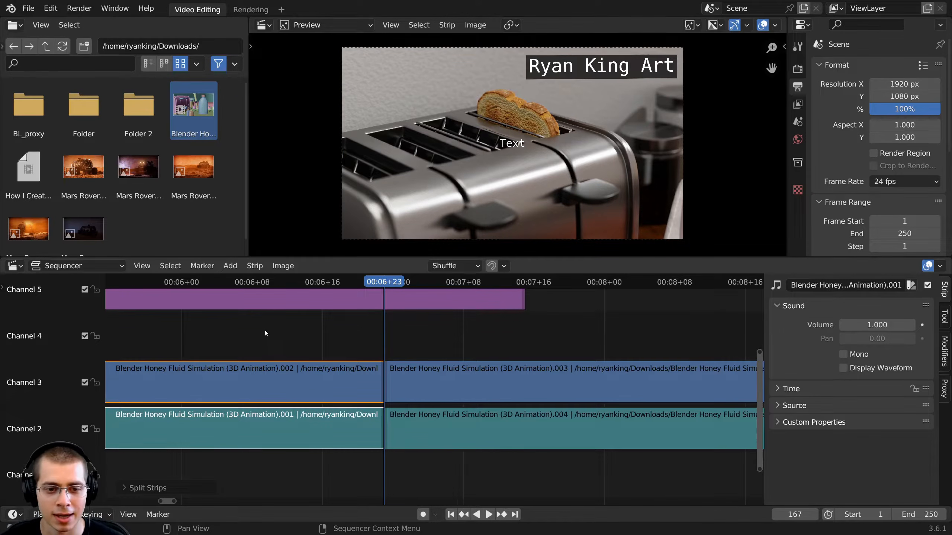
pyautogui.scroll(-2, 265, 330)
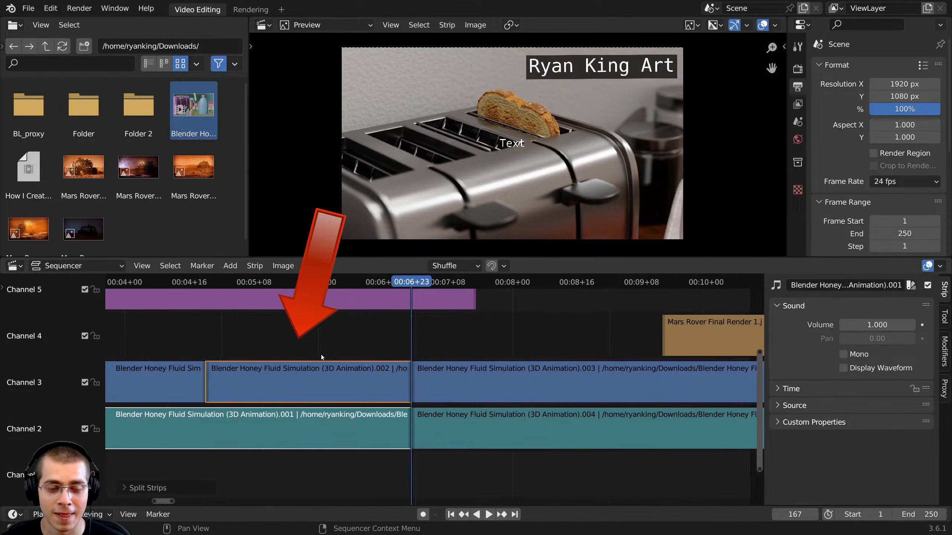
pyautogui.moveTo(344, 386); pyautogui.dragTo(344, 345)
pyautogui.scroll(2, 477, 367)
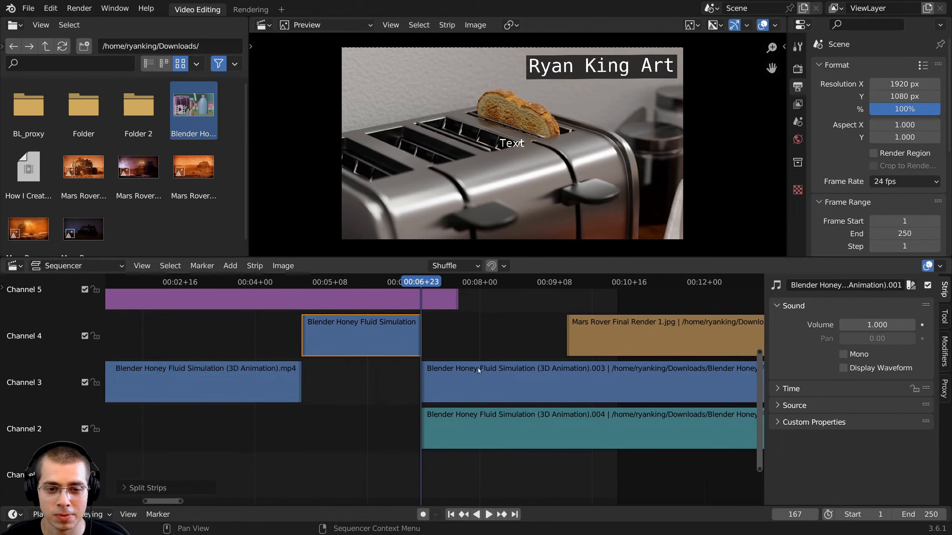
pyautogui.hotkey('ctrl', 'z')
pyautogui.hotkey('ctrl', 'z')
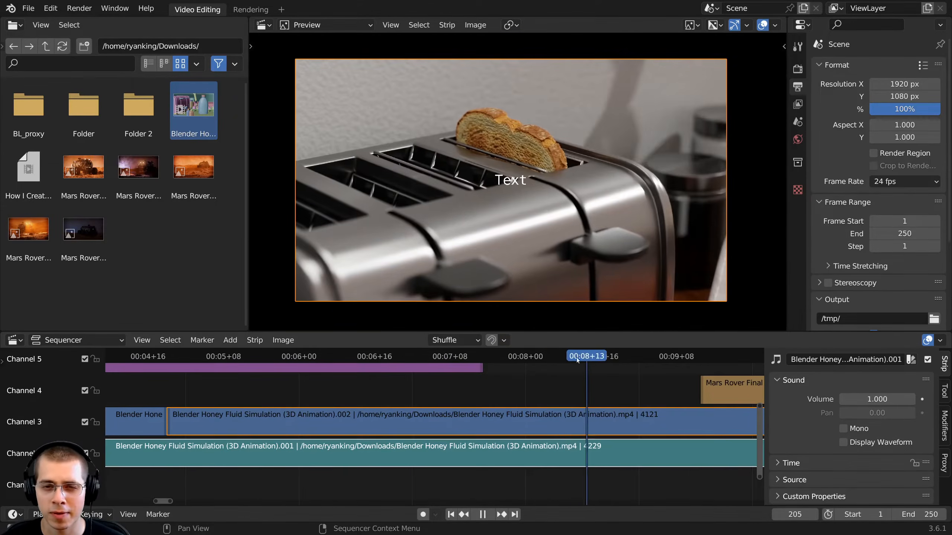
# - Split the selected video and sound strips at frame 155, before the toast pops out of the toaster
pyautogui.moveTo(345, 389); pyautogui.dragTo(388, 390)
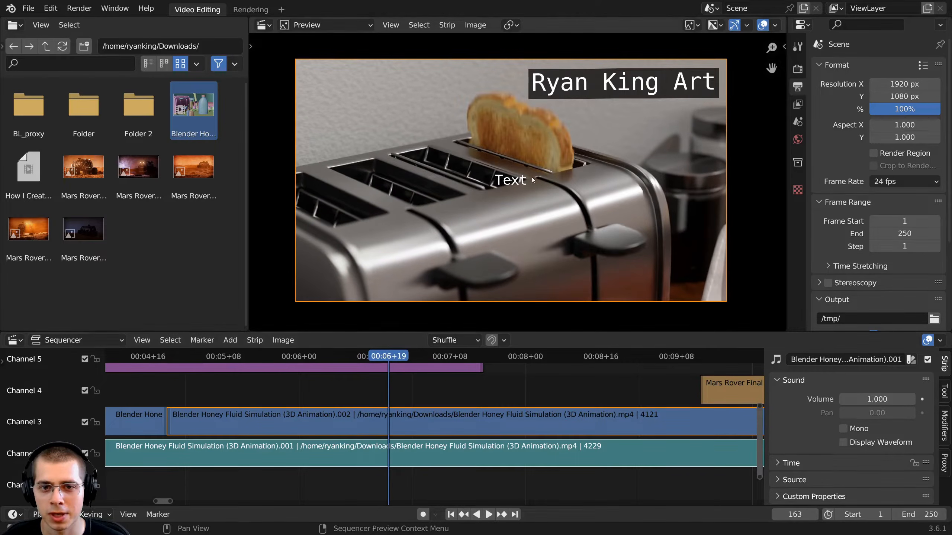
pyautogui.moveTo(388, 356); pyautogui.dragTo(351, 356)
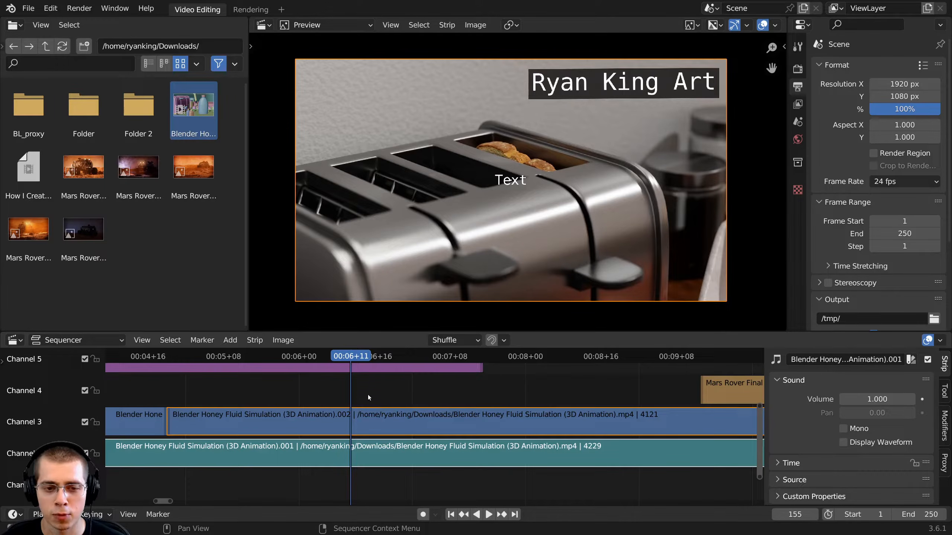
pyautogui.press('k')
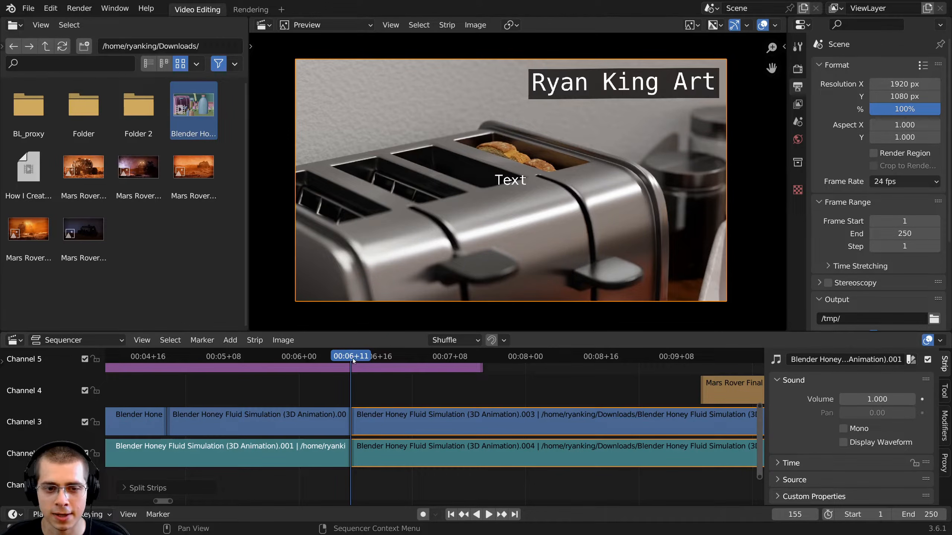
# - Split the video and sound strips again at frame 167 and delete the section between the two cuts
pyautogui.moveTo(351, 357); pyautogui.dragTo(407, 367)
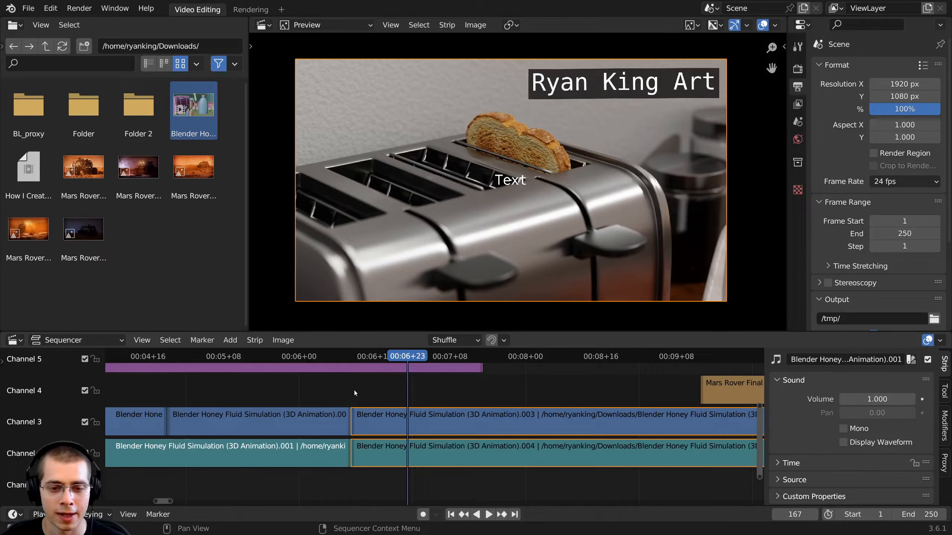
pyautogui.press('k')
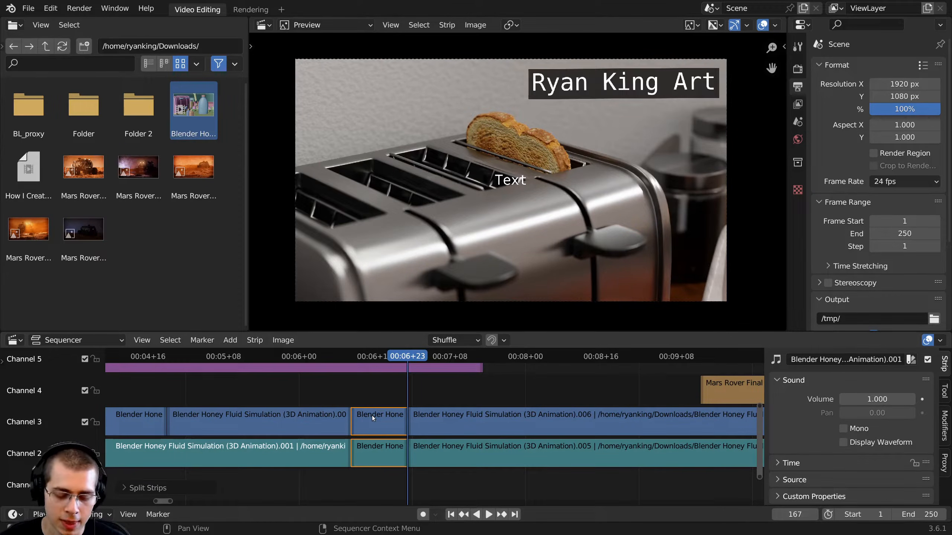
pyautogui.press('Delete')
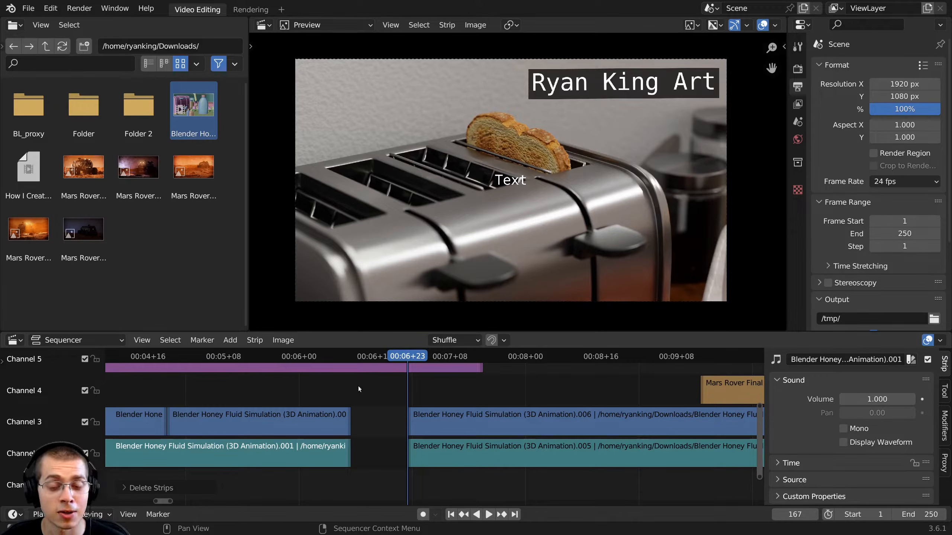
# - Select the strips after the gap and slide them earlier so they meet the end of the preceding video and sound strips
pyautogui.moveTo(407, 358); pyautogui.dragTo(435, 358)
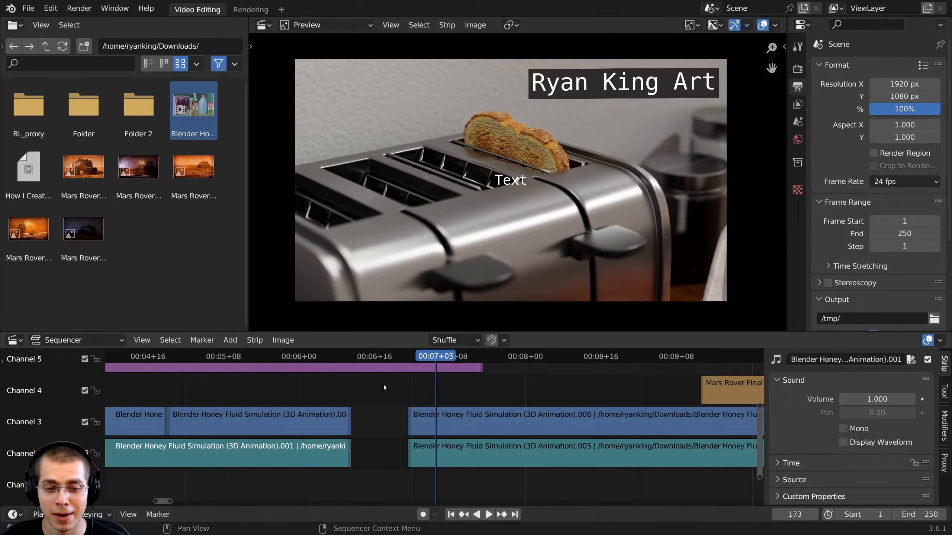
pyautogui.moveTo(383, 384); pyautogui.dragTo(540, 503)
pyautogui.scroll(1, 519, 438)
pyautogui.press('g')
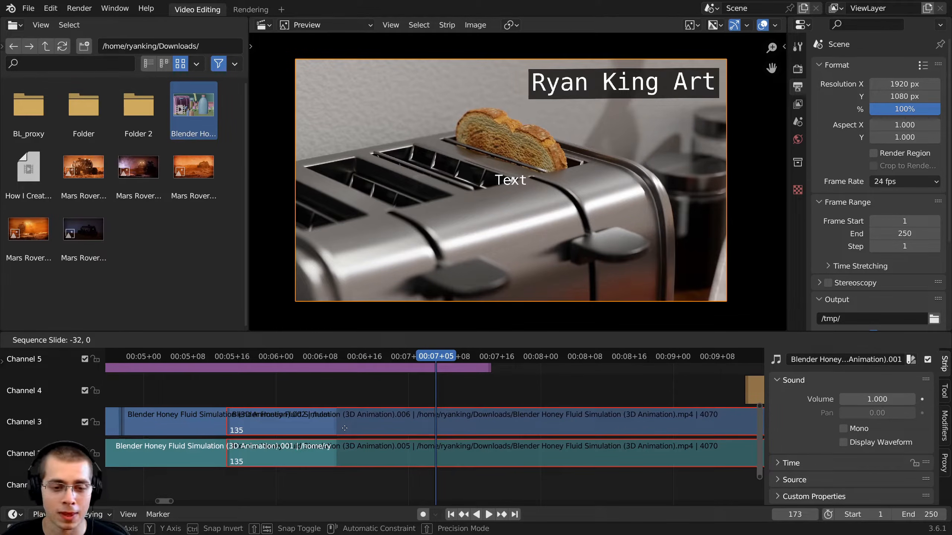
pyautogui.click(344, 428)
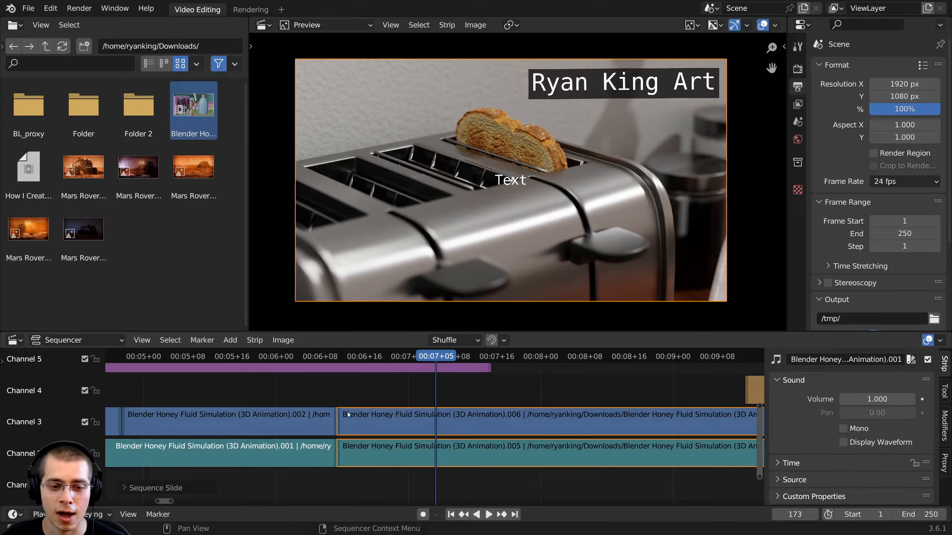
# - Try moving the selected strips further over the preceding video and sound strips
pyautogui.scroll(-3, 350, 417)
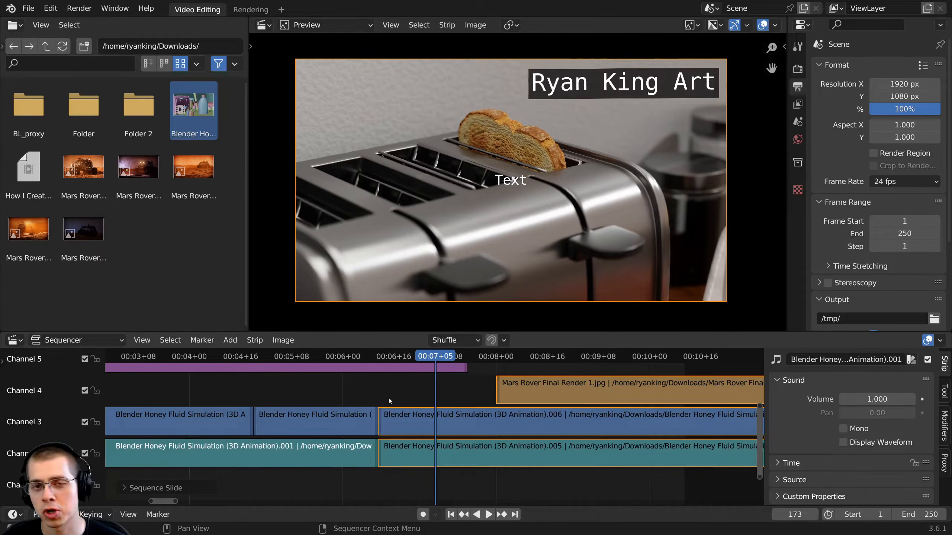
pyautogui.press('g')
pyautogui.click(474, 428)
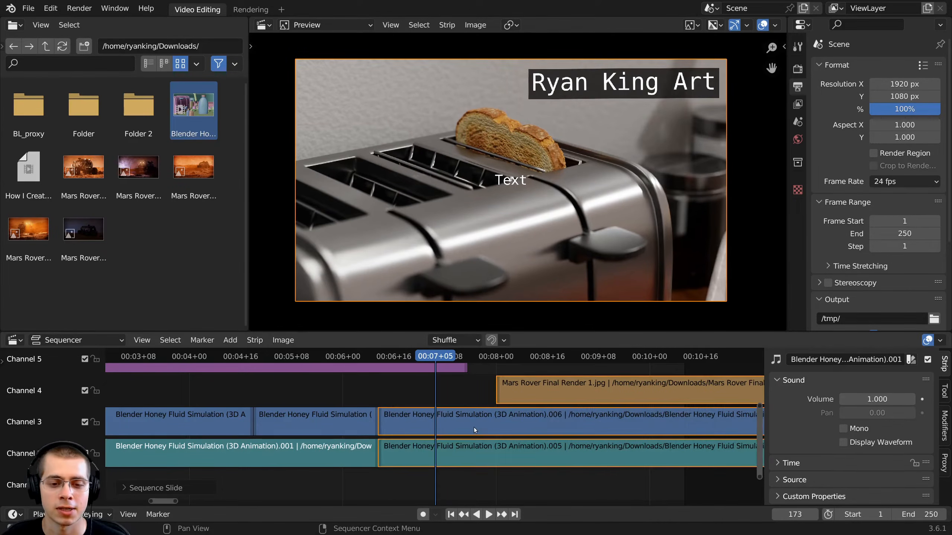
pyautogui.press('g')
pyautogui.press('Escape')
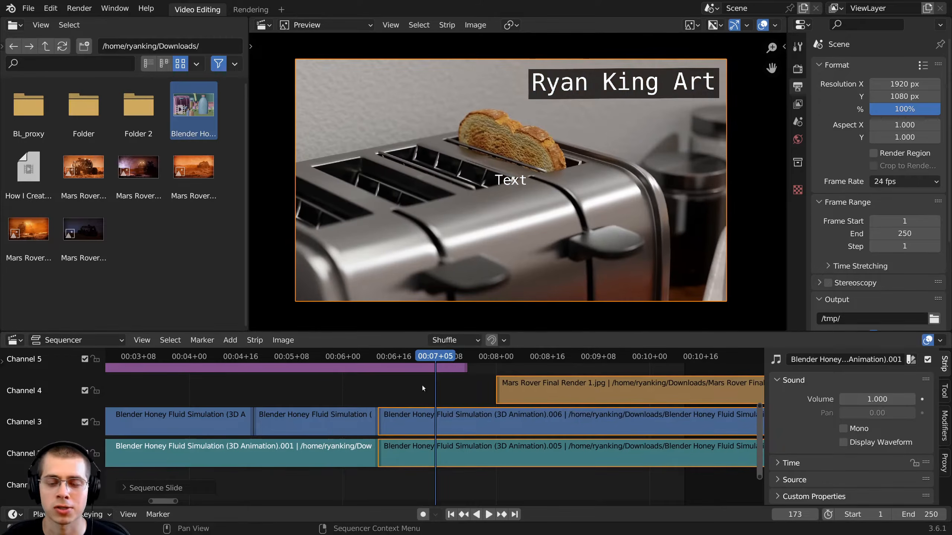
# - Enlarge the sequencer area and play back the edited sequence
pyautogui.moveTo(412, 361); pyautogui.dragTo(439, 306)
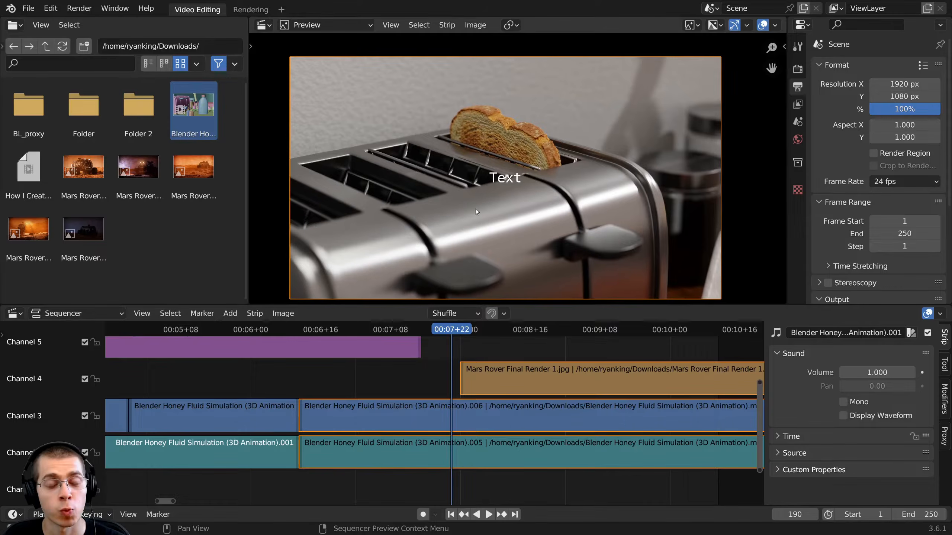
pyautogui.press('space')
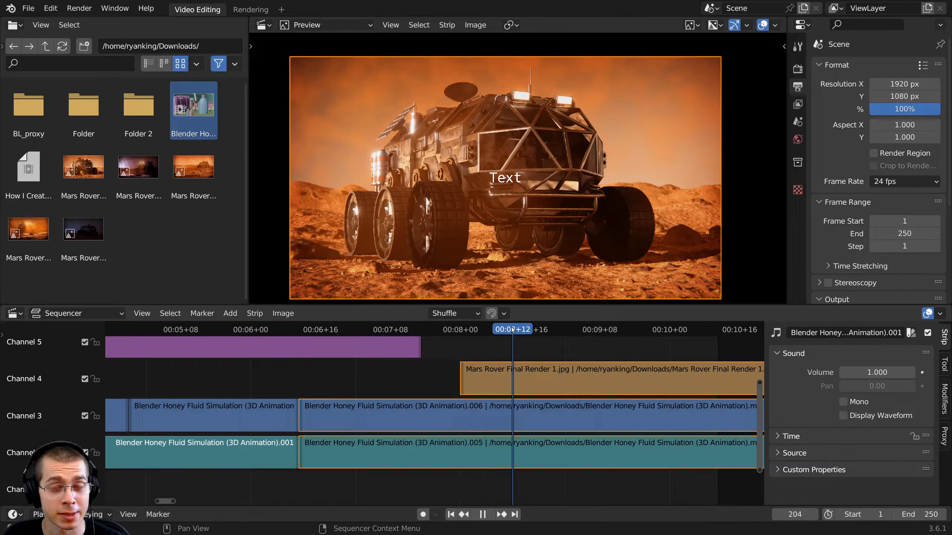
# - Stop playback and split the selected video and sound strips at frame 185
pyautogui.press('Escape')
pyautogui.moveTo(448, 331)
pyautogui.mouseDown()
pyautogui.moveTo(387, 330)
pyautogui.moveTo(433, 341)
pyautogui.mouseUp()
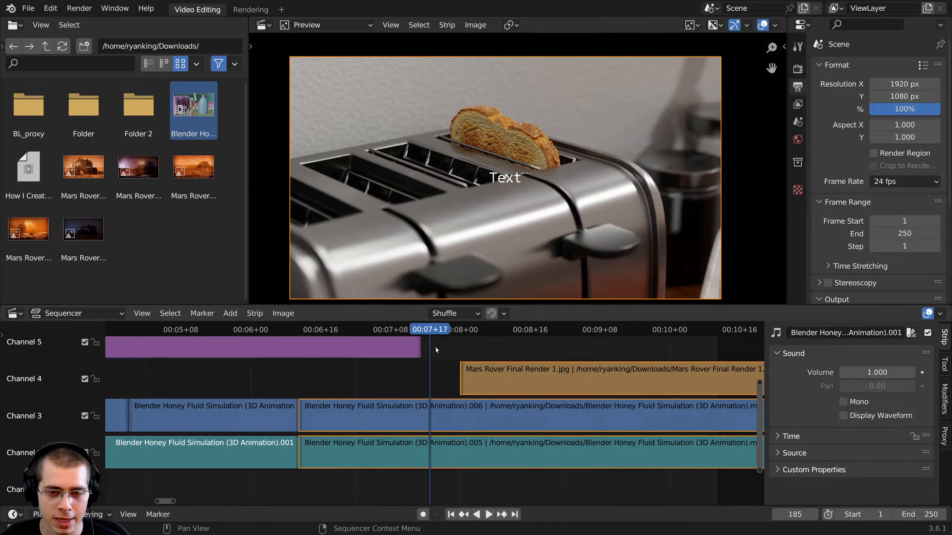
pyautogui.press('k')
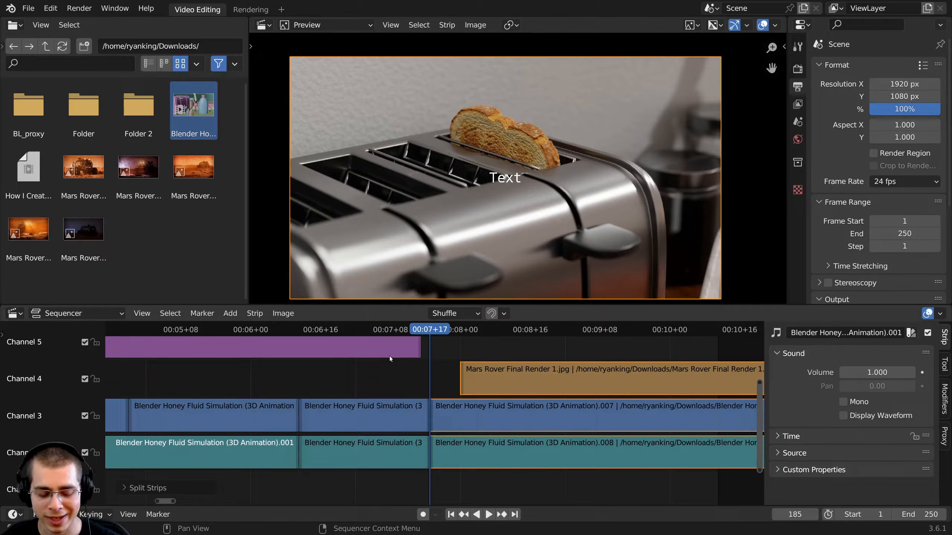
# - Cut the channel 3 video strip with the Blade tool at about frame 215
pyautogui.press('t')
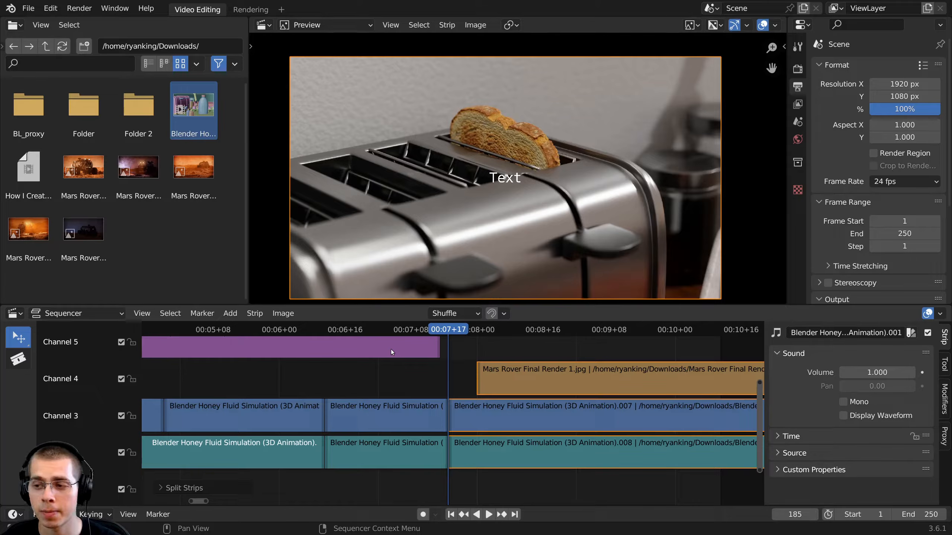
pyautogui.click(20, 362)
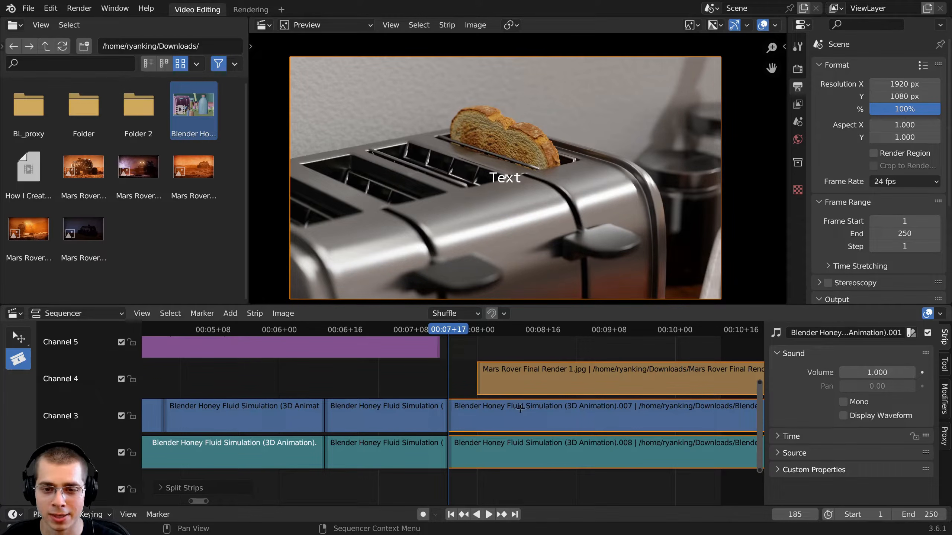
pyautogui.click(572, 408)
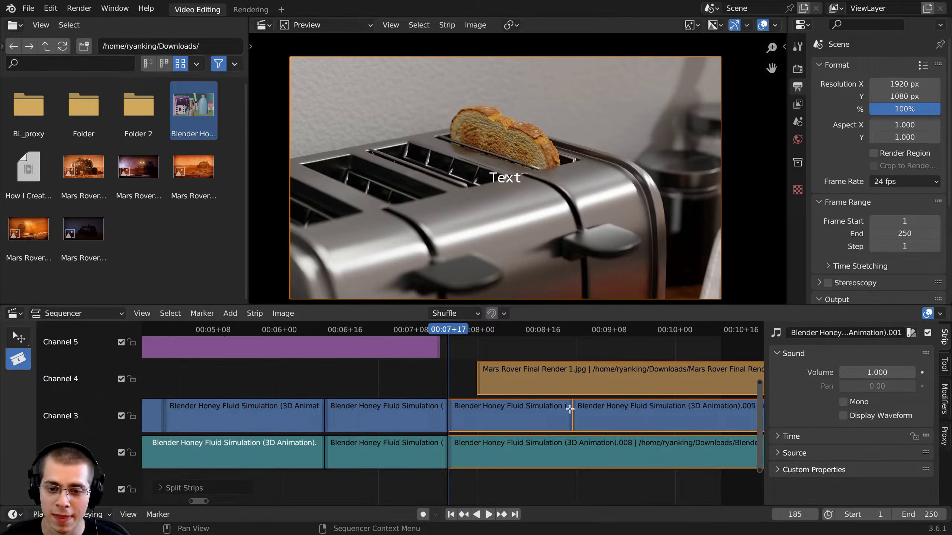
# - Place the playhead on the new video cut at frame 215 and cut the sound strip there with the Blade tool
pyautogui.scroll(3, 562, 420)
pyautogui.moveTo(563, 420); pyautogui.dragTo(447, 418, button='middle')
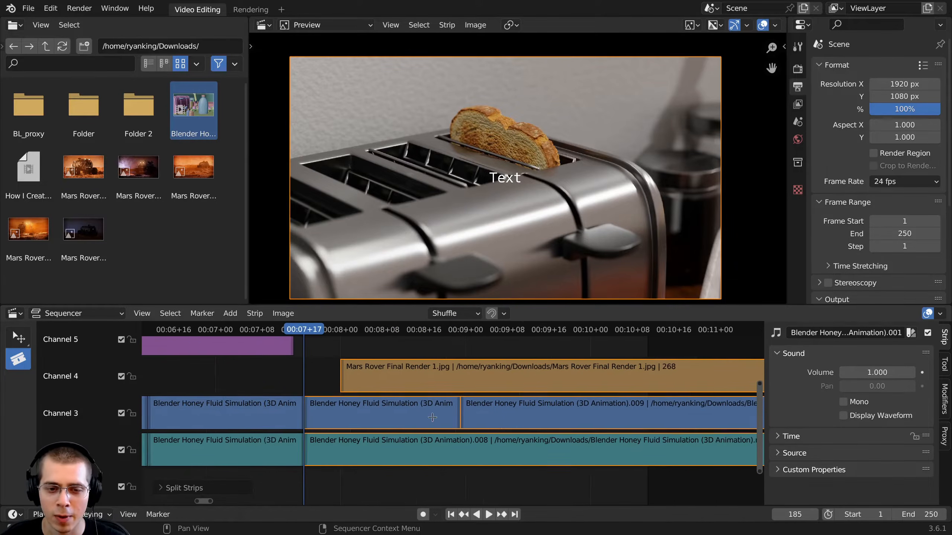
pyautogui.scroll(3, 458, 416)
pyautogui.press('space')
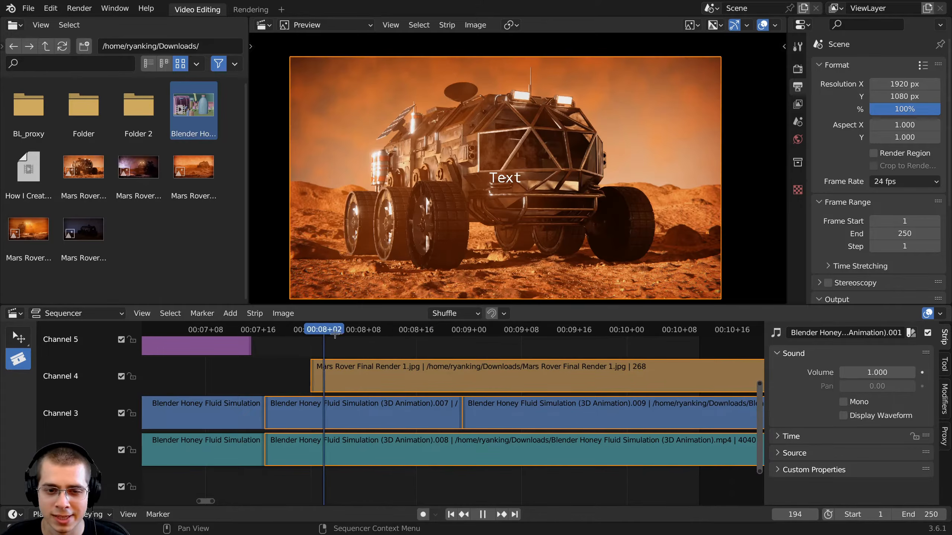
pyautogui.moveTo(459, 333)
pyautogui.mouseDown()
pyautogui.moveTo(468, 334)
pyautogui.moveTo(409, 334)
pyautogui.moveTo(461, 336)
pyautogui.mouseUp()
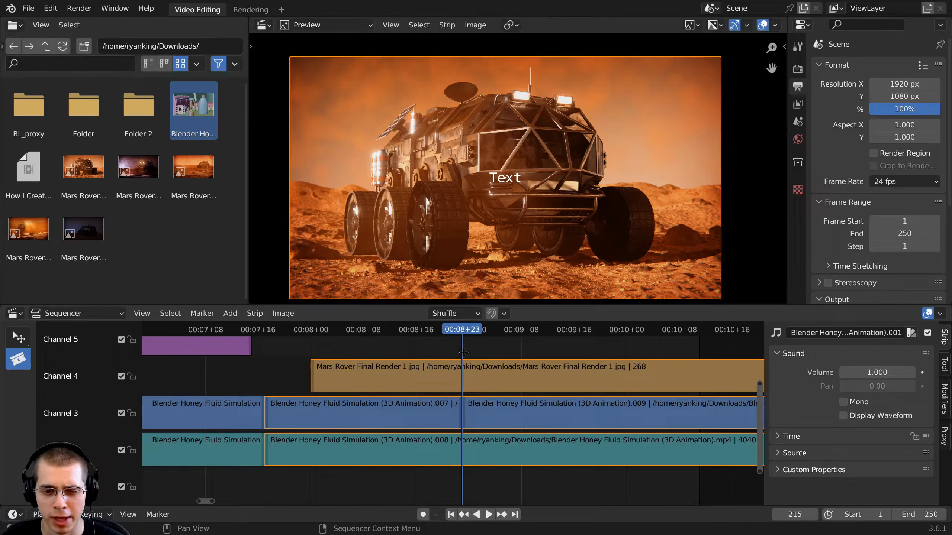
pyautogui.click(461, 434)
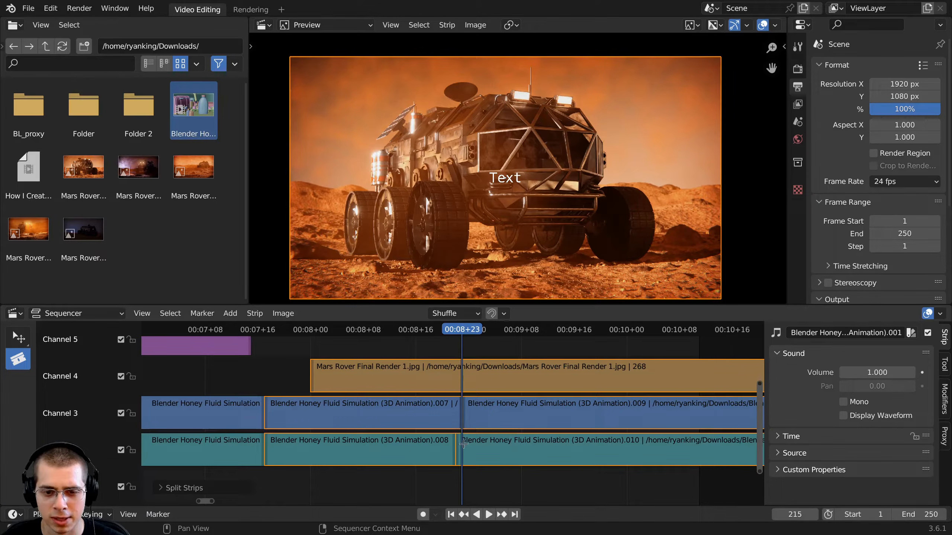
pyautogui.scroll(4, 465, 458)
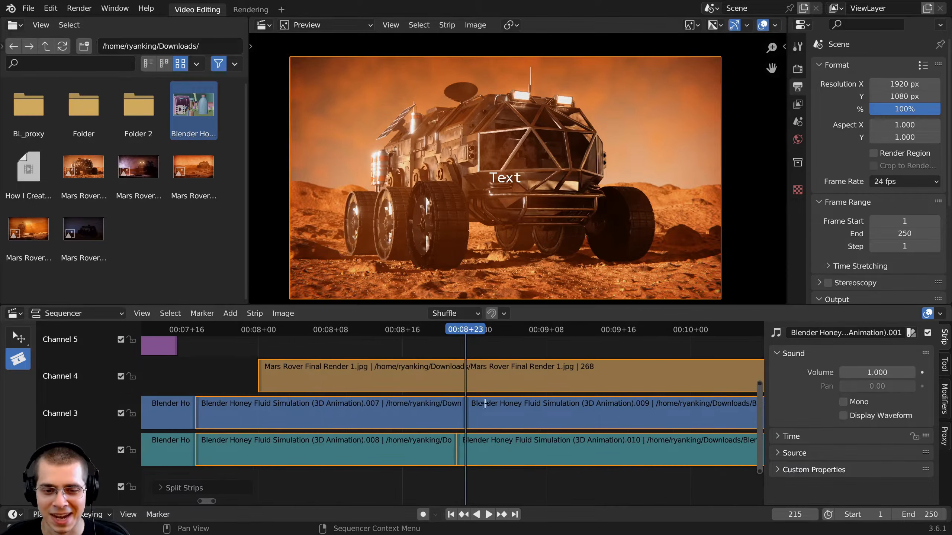
pyautogui.scroll(3, 465, 458)
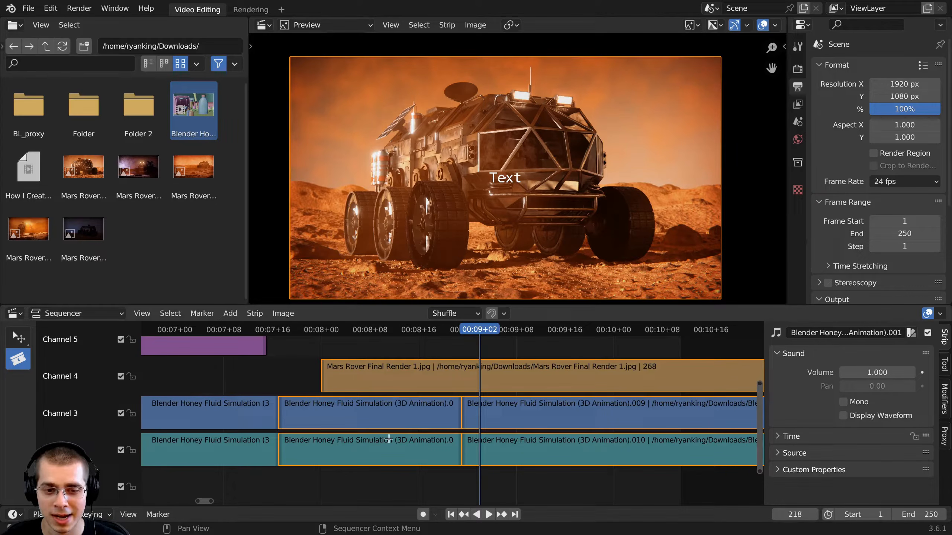
# - Place the playhead at frame 199 and select the image, video and sound strips under it with the Tweak tool
pyautogui.moveTo(413, 333); pyautogui.dragTo(363, 333)
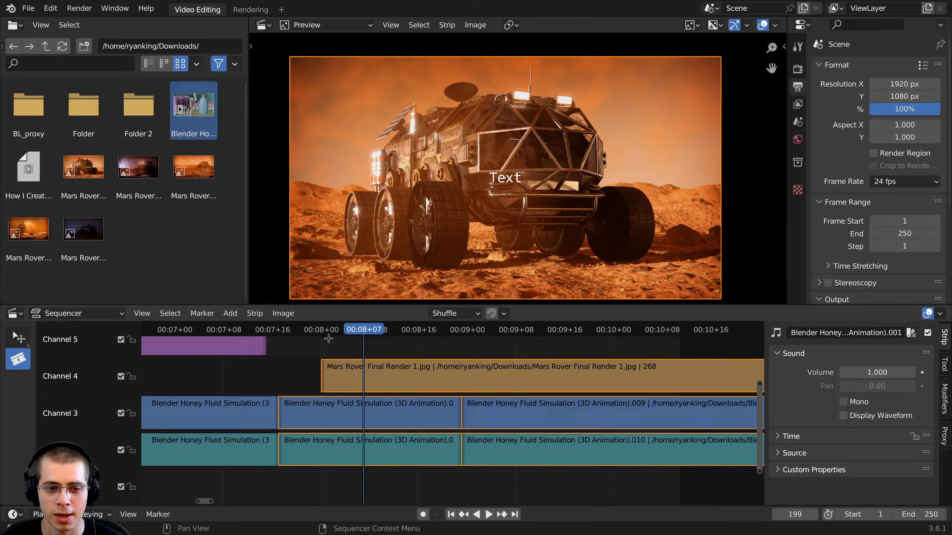
pyautogui.click(18, 338)
pyautogui.moveTo(291, 341); pyautogui.dragTo(422, 504)
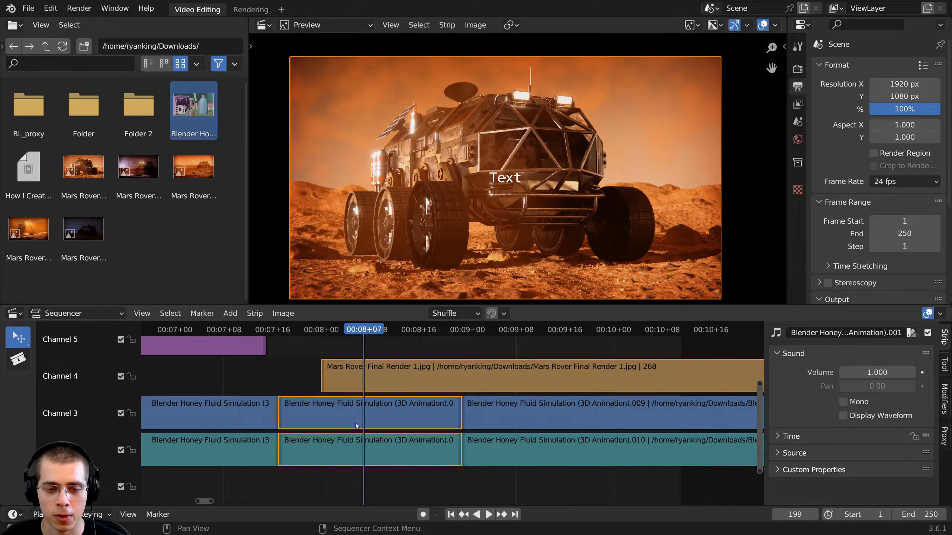
# - Try splitting the selected strips at frame 199, and try cutting only the image strip with the Blade tool
pyautogui.press('k')
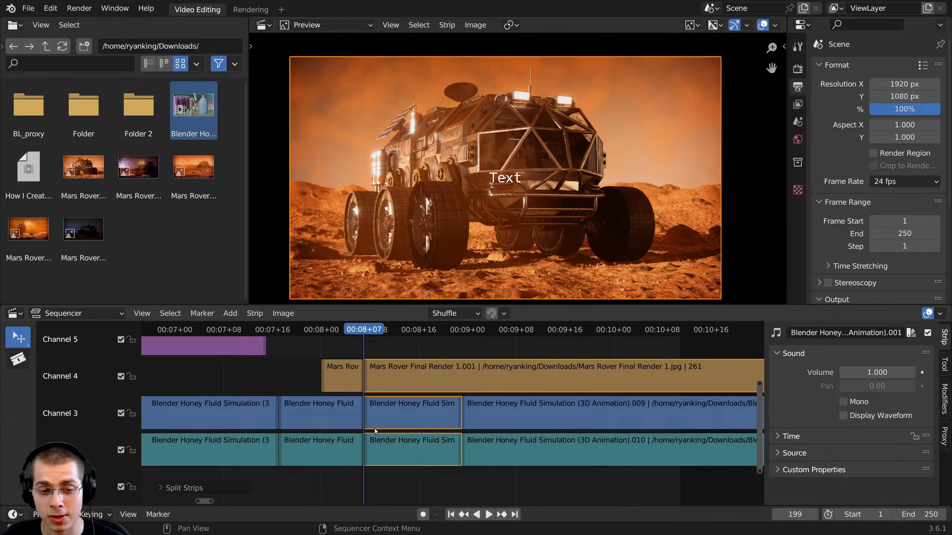
pyautogui.hotkey('ctrl', 'z')
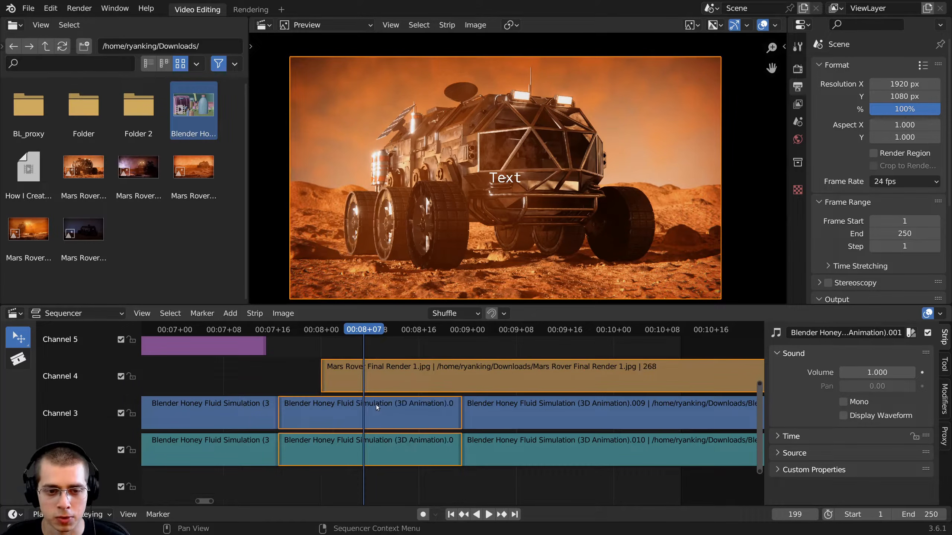
pyautogui.click(18, 359)
pyautogui.click(358, 372)
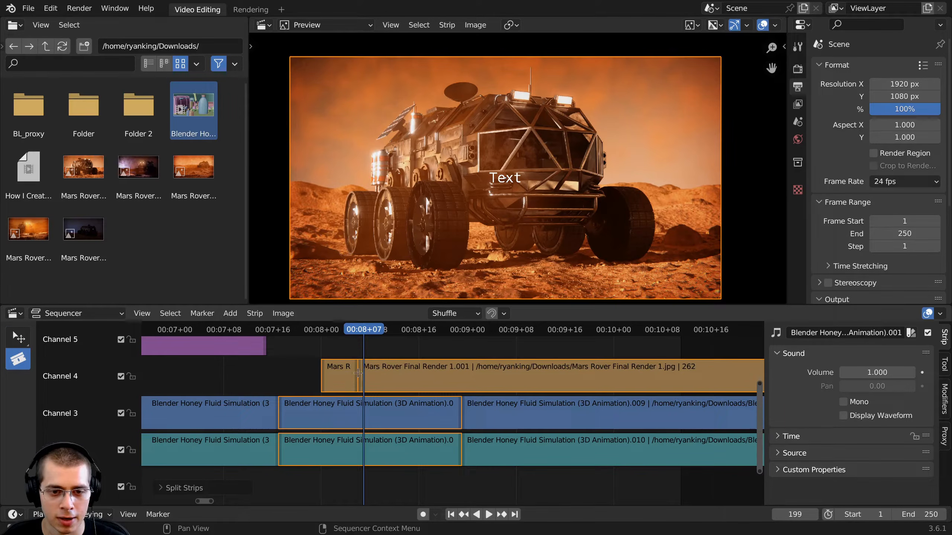
pyautogui.hotkey('ctrl', 'z')
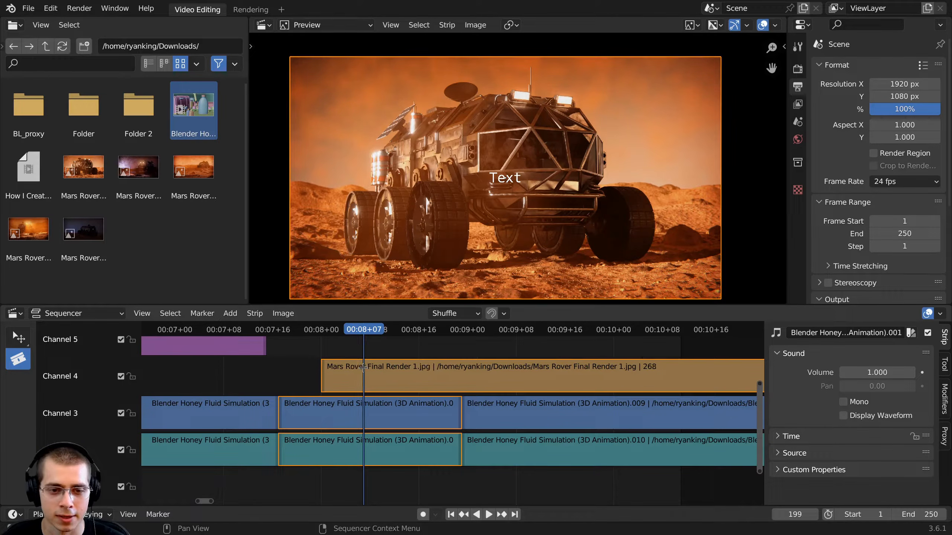
pyautogui.hotkey('ctrl', 'z')
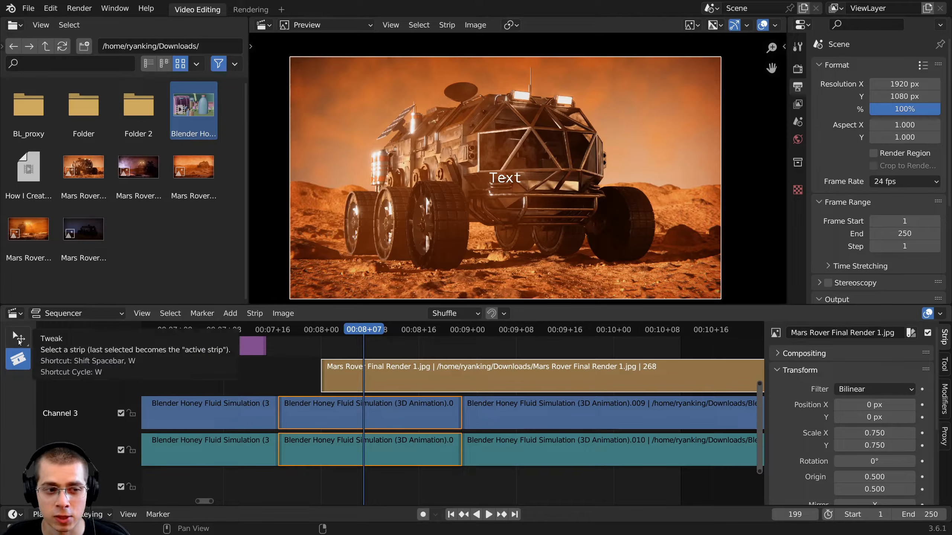
# - Hide the sequencer tools, split the selected image, video and sound strips at frame 199, and scrub to frame 207
pyautogui.press('t')
pyautogui.scroll(3, 300, 364)
pyautogui.press('k')
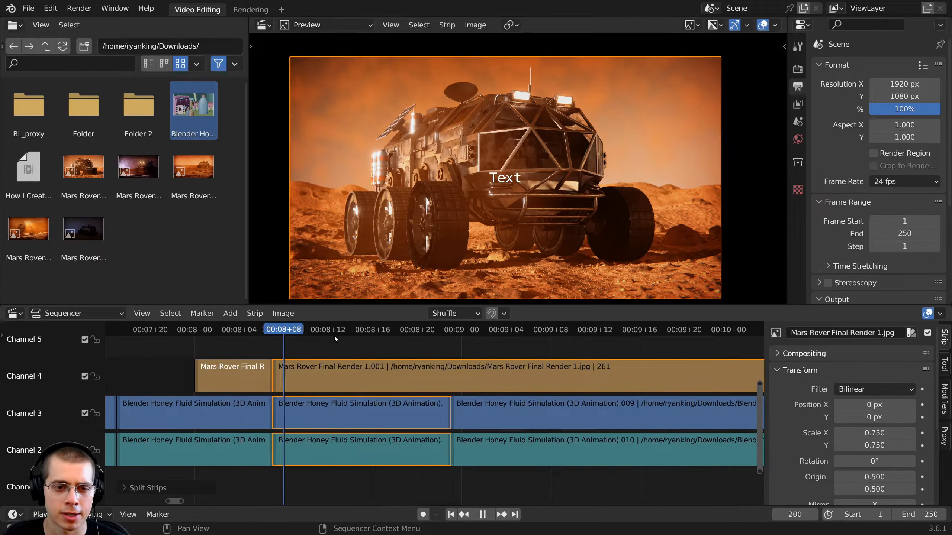
pyautogui.click(337, 332)
pyautogui.moveTo(343, 333); pyautogui.dragTo(361, 332)
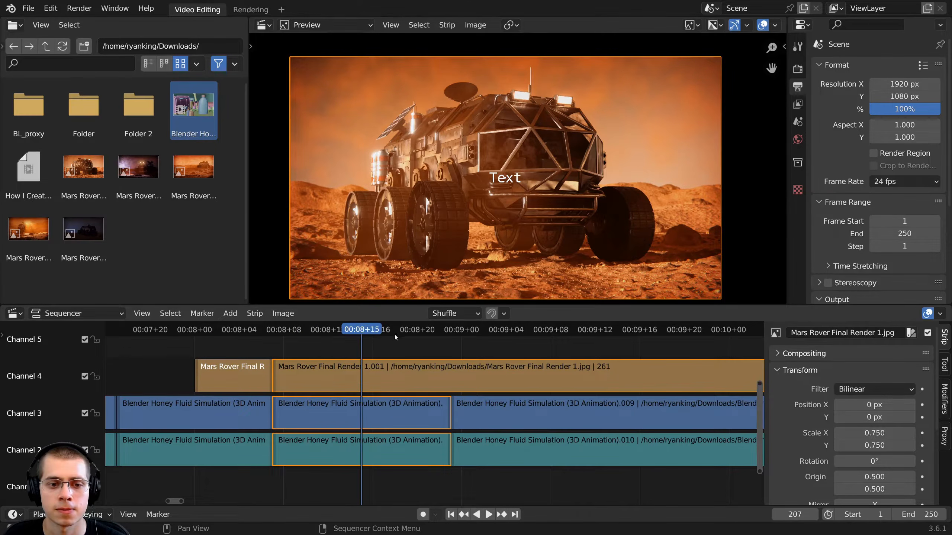
# - Select the video section after the frame 199 cut and pick its start handle, then its end handle, with the playhead at frame 199
pyautogui.scroll(4, 442, 405)
pyautogui.click(461, 404)
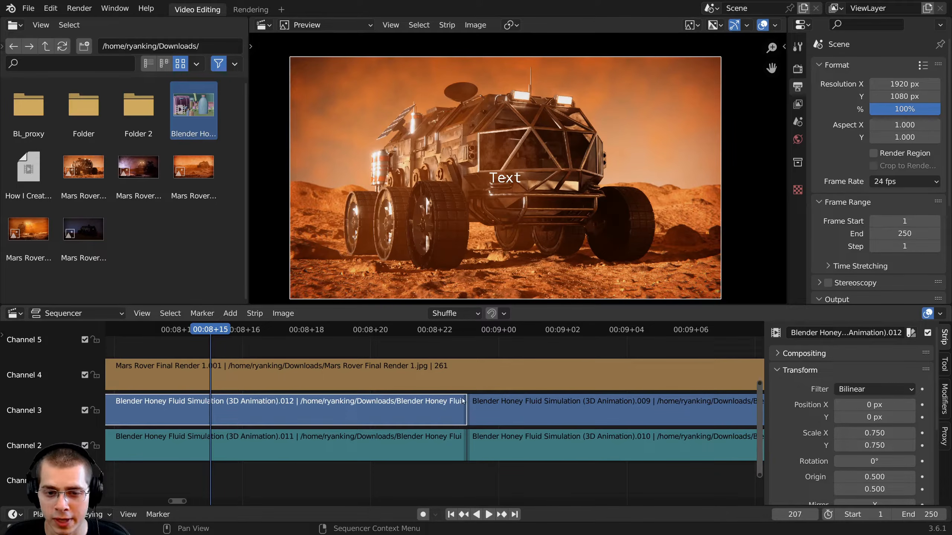
pyautogui.scroll(4, 466, 417)
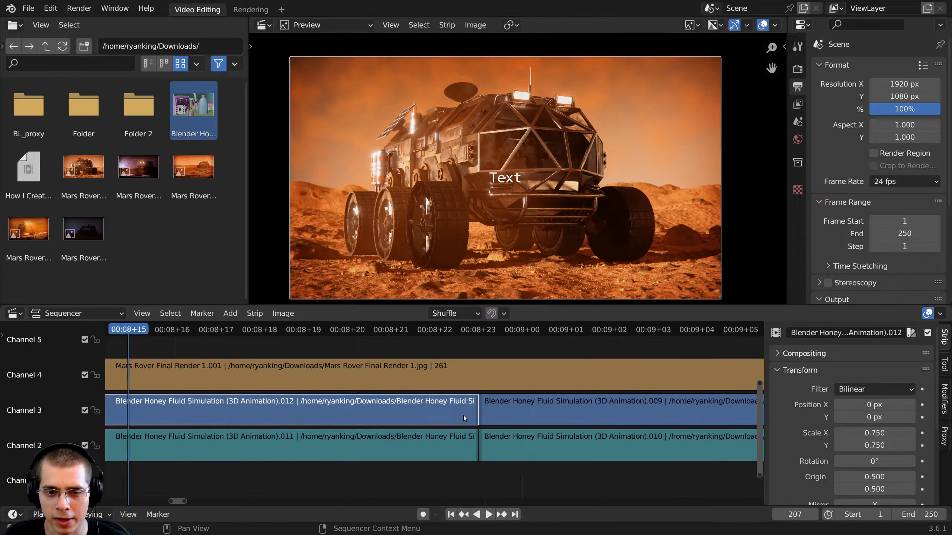
pyautogui.scroll(-9, 465, 417)
pyautogui.moveTo(232, 412); pyautogui.dragTo(454, 408, button='middle')
pyautogui.scroll(3, 397, 406)
pyautogui.moveTo(329, 401); pyautogui.dragTo(293, 398, button='middle')
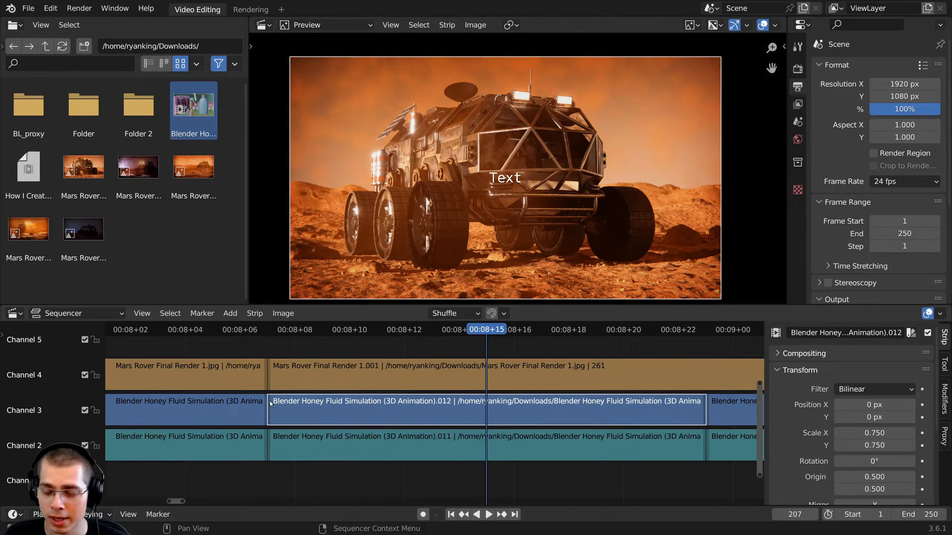
pyautogui.click(268, 407)
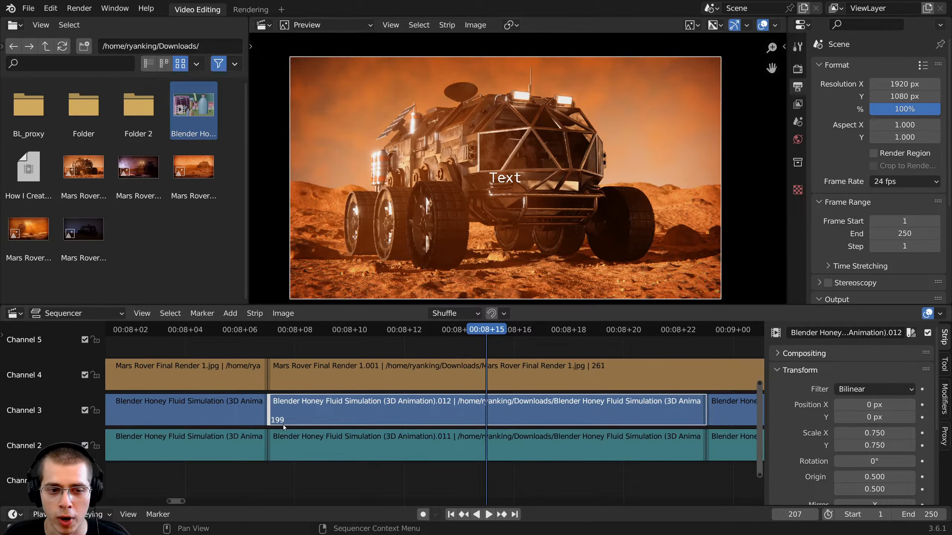
pyautogui.click(271, 330)
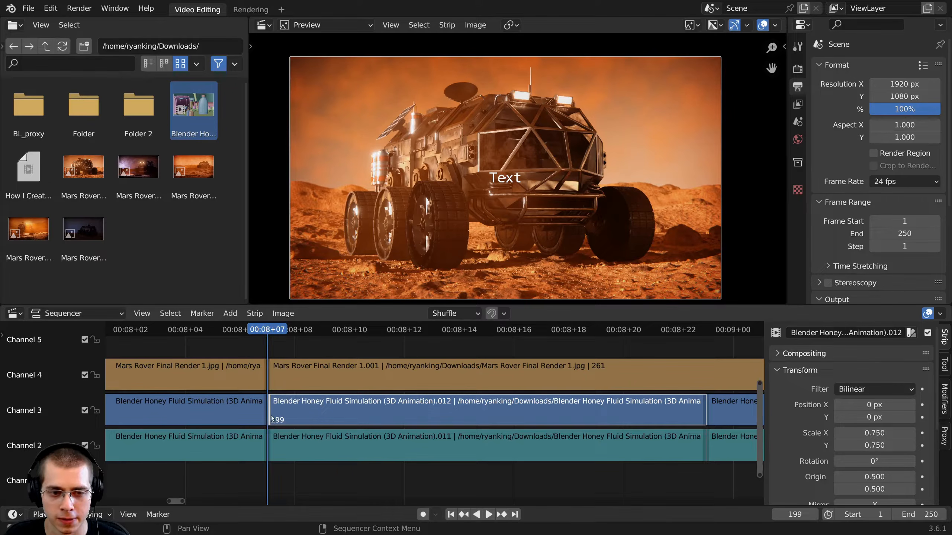
pyautogui.click(705, 408)
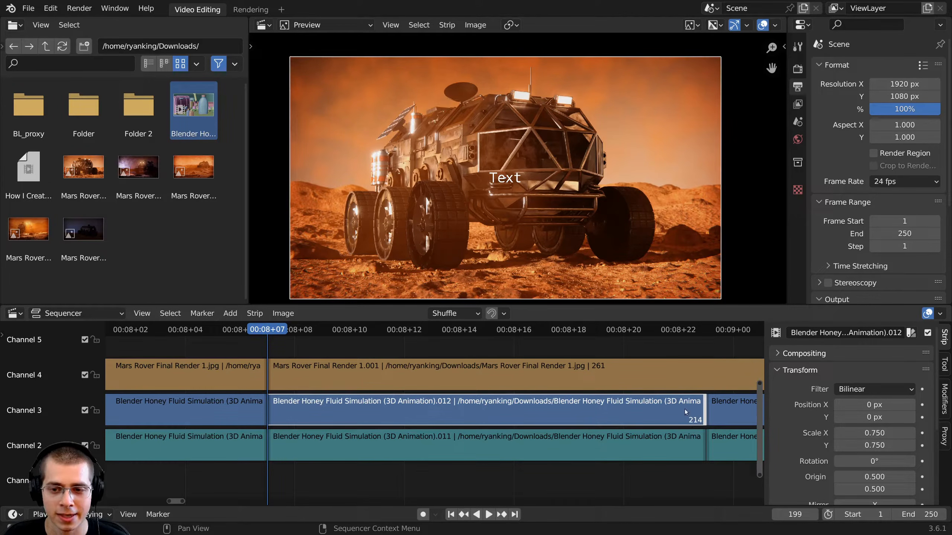
# - Try moving the whole selected video section across channels, and try trimming its start handle to frame 201
pyautogui.click(484, 410)
pyautogui.press('g')
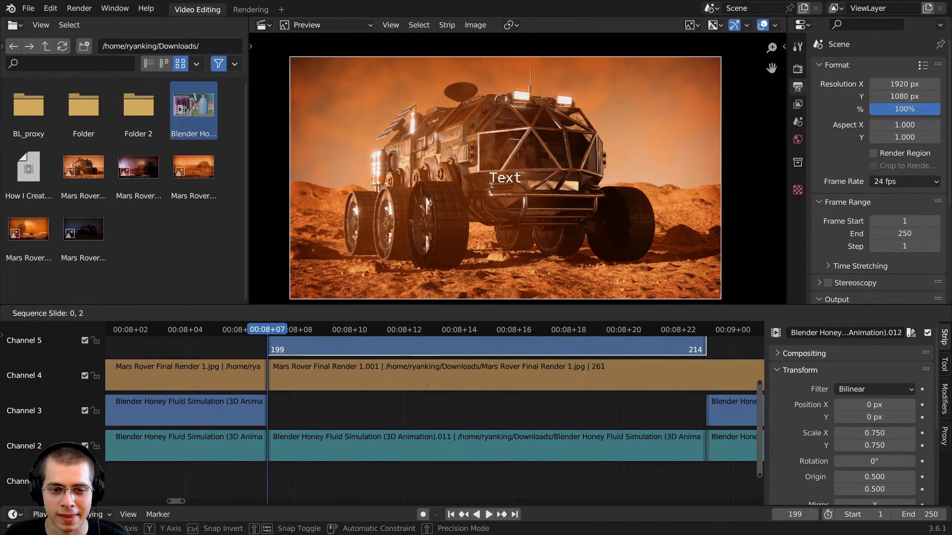
pyautogui.rightClick(399, 403)
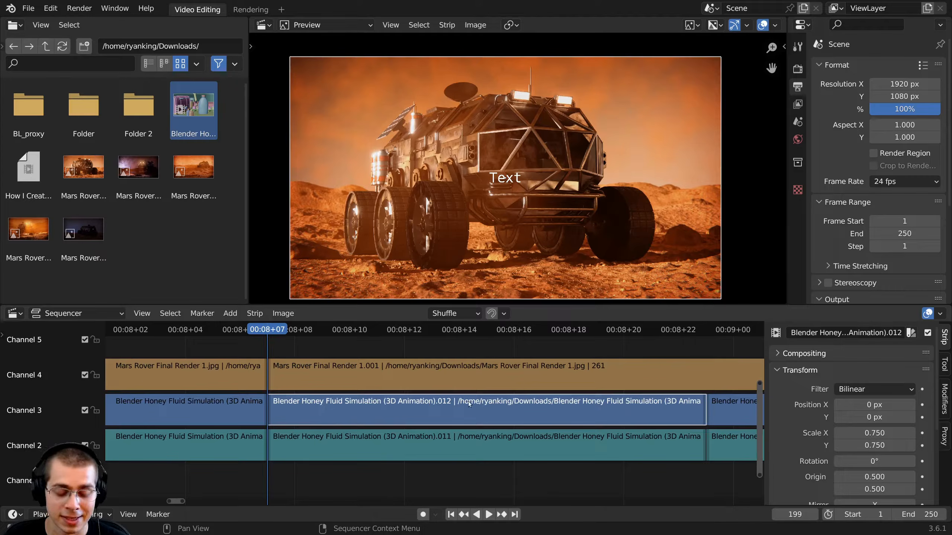
pyautogui.press('g')
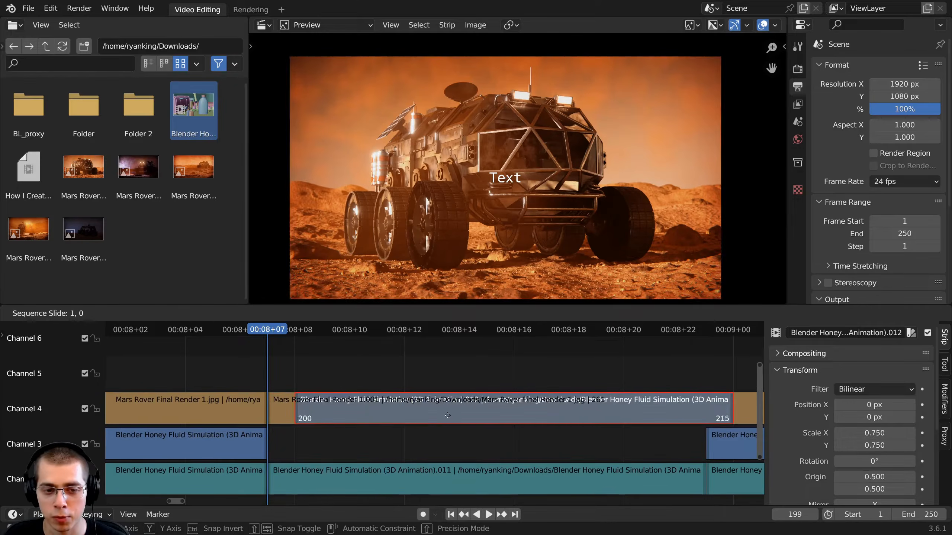
pyautogui.click(367, 434)
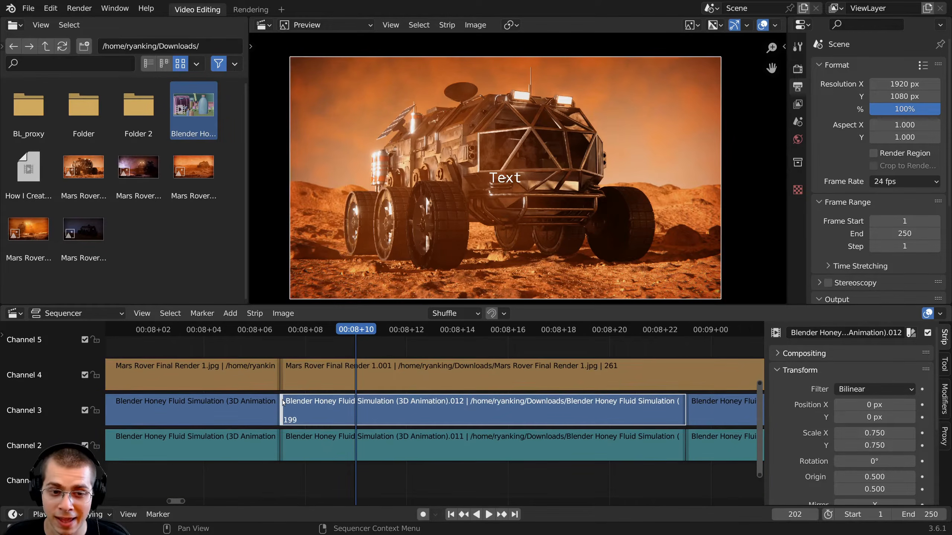
pyautogui.press('g')
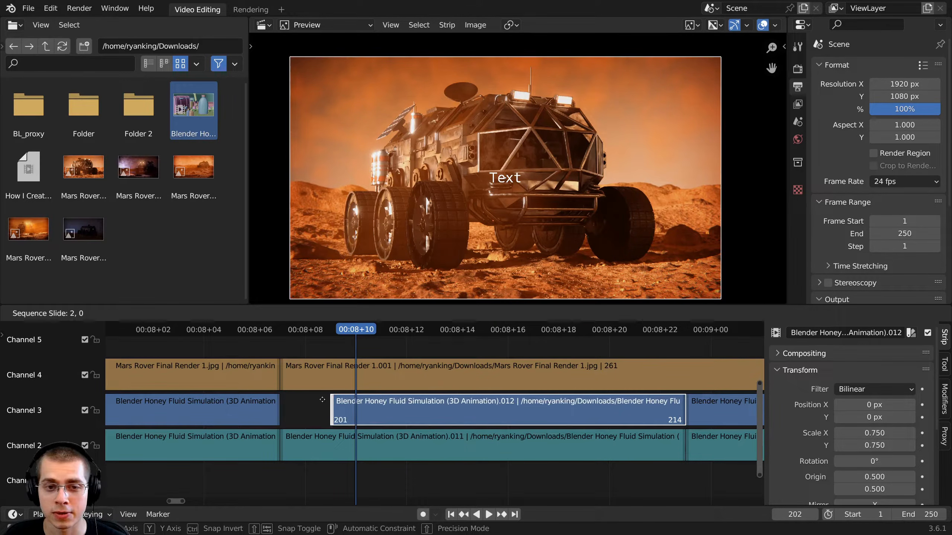
pyautogui.click(297, 403)
# - Delete the image strip section after the frame 199 cut and place the playhead at frame 201
pyautogui.click(477, 370)
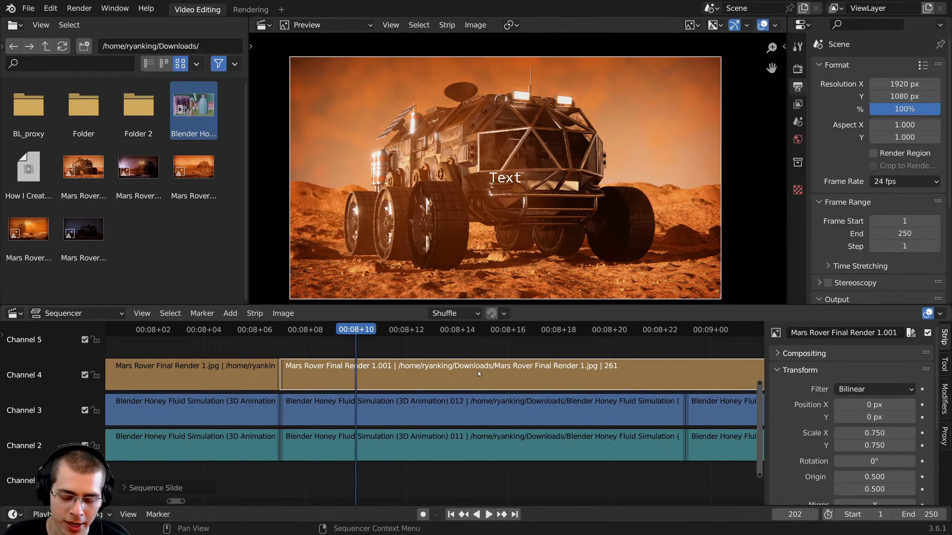
pyautogui.press('Delete')
pyautogui.moveTo(345, 329)
pyautogui.mouseDown()
pyautogui.moveTo(299, 330)
pyautogui.moveTo(330, 330)
pyautogui.mouseUp()
# - Trim the start of the video section after the cut to frame 200 using its start handle
pyautogui.click(282, 405)
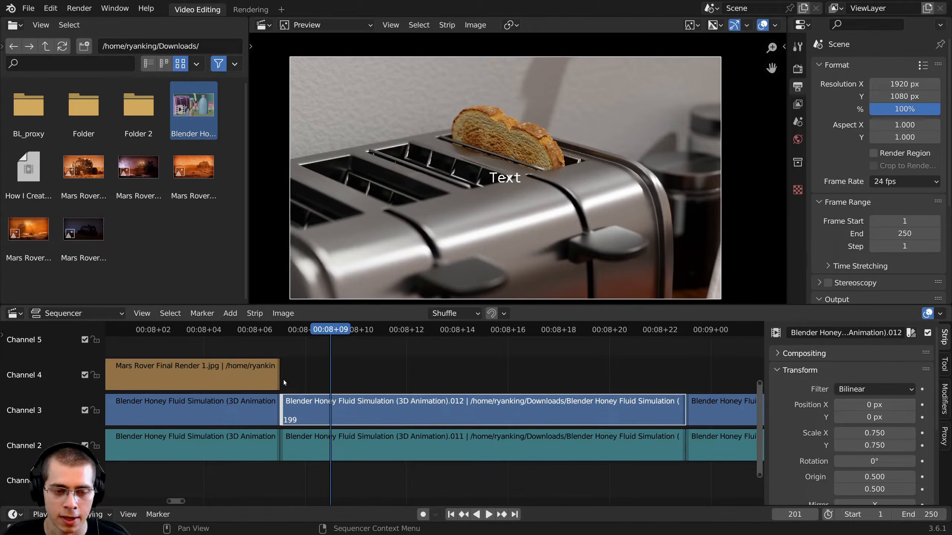
pyautogui.press('g')
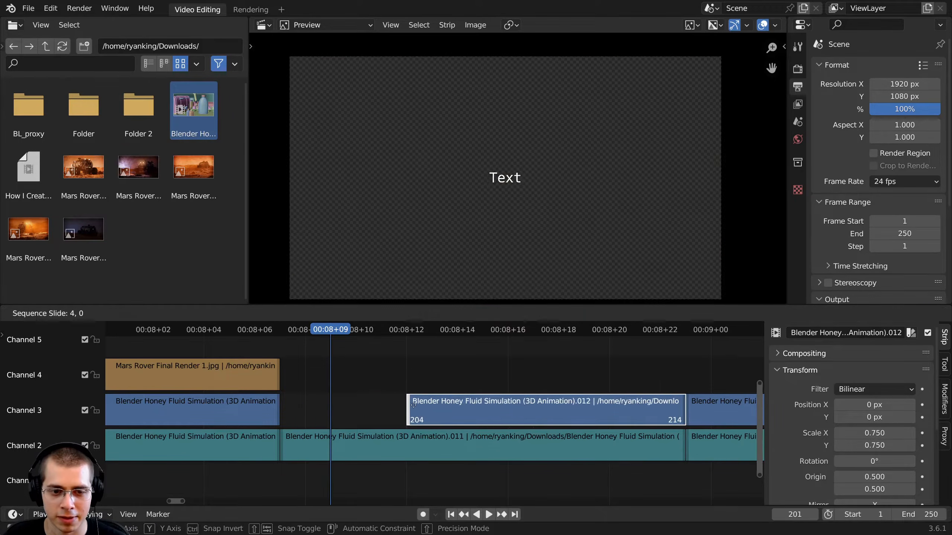
pyautogui.click(323, 405)
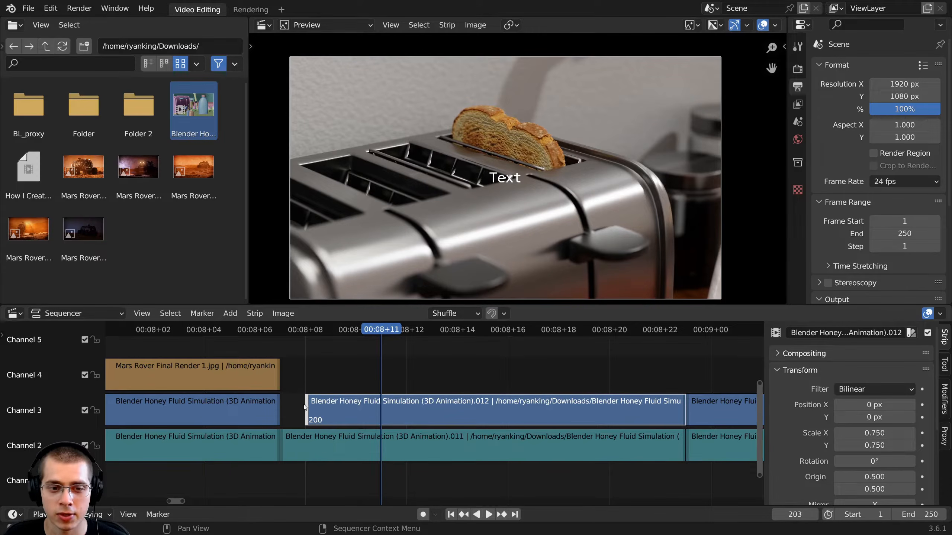
# - Extend the selected video section's start to frame 199, and trim the video and audio starts together to frame 201
pyautogui.press('g')
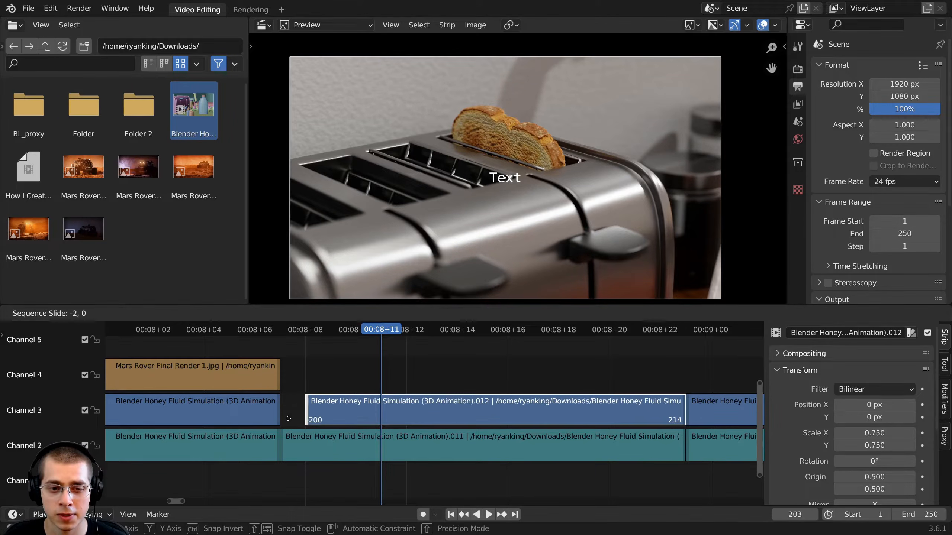
pyautogui.click(285, 419)
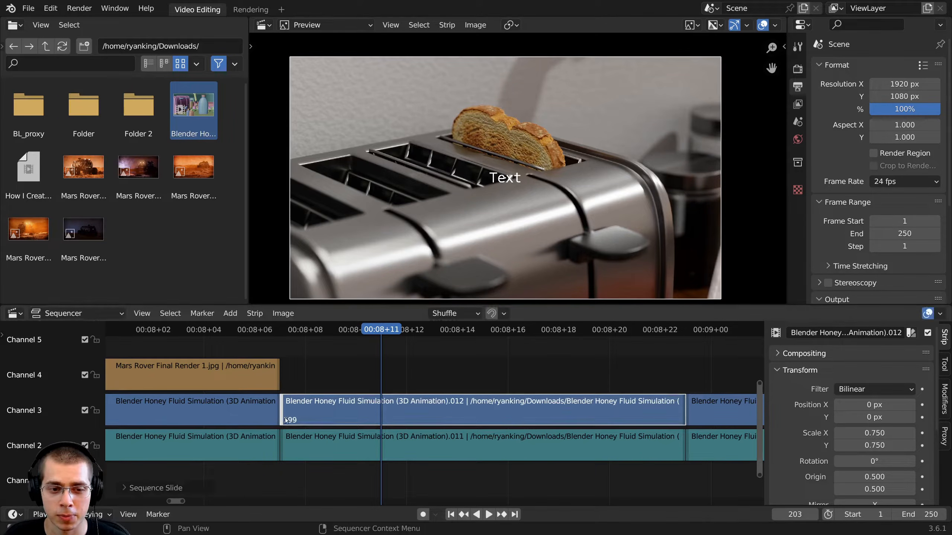
pyautogui.keyDown('shift'); pyautogui.click(283, 440); pyautogui.keyUp('shift')
pyautogui.press('g')
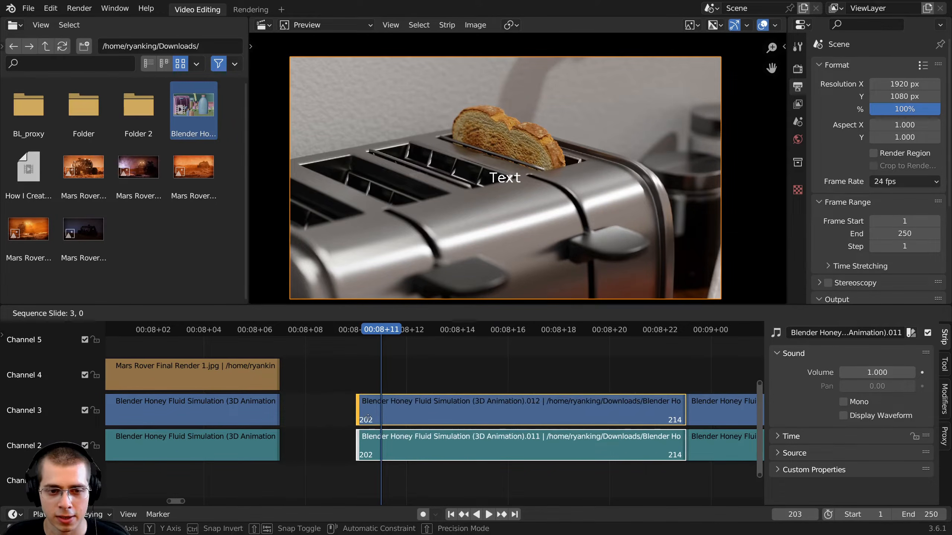
pyautogui.click(336, 380)
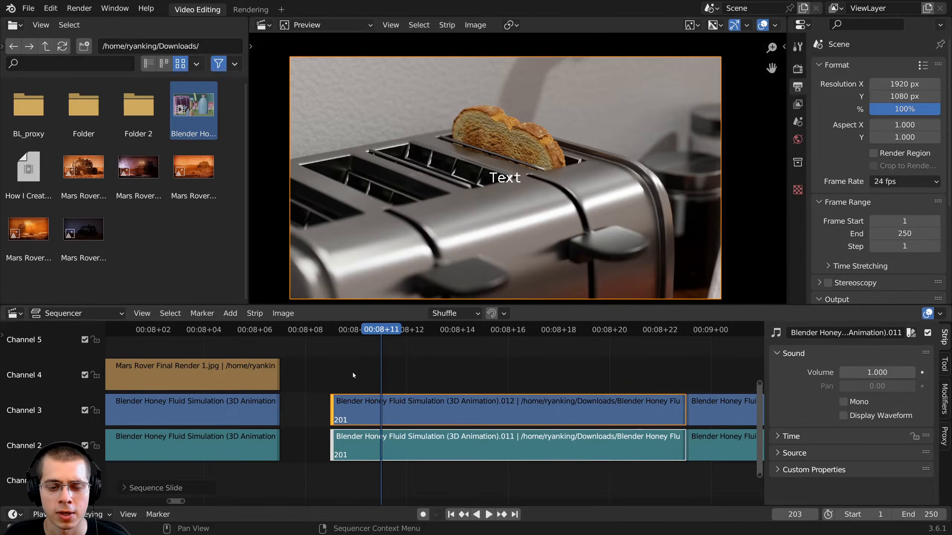
# - Split the video section at frame 206, and split its second part together with the audio section at frame 210
pyautogui.moveTo(287, 411)
pyautogui.mouseDown()
pyautogui.moveTo(337, 411)
pyautogui.moveTo(288, 408)
pyautogui.mouseUp()
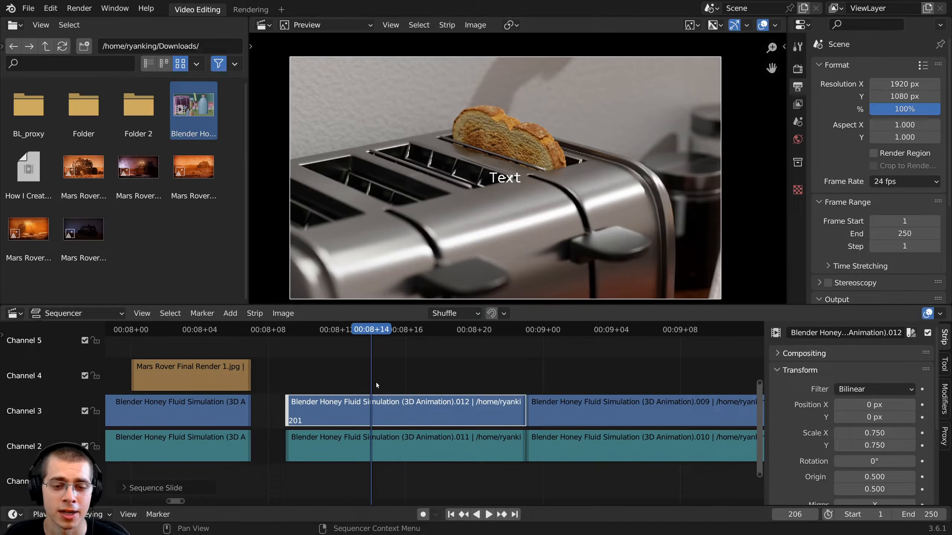
pyautogui.press('k')
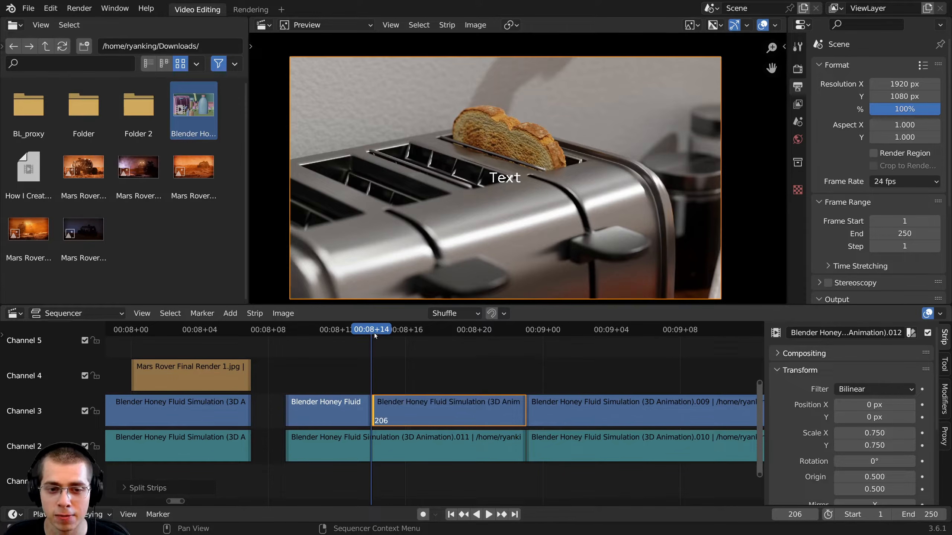
pyautogui.moveTo(374, 333); pyautogui.dragTo(440, 333)
pyautogui.scroll(2, 454, 439)
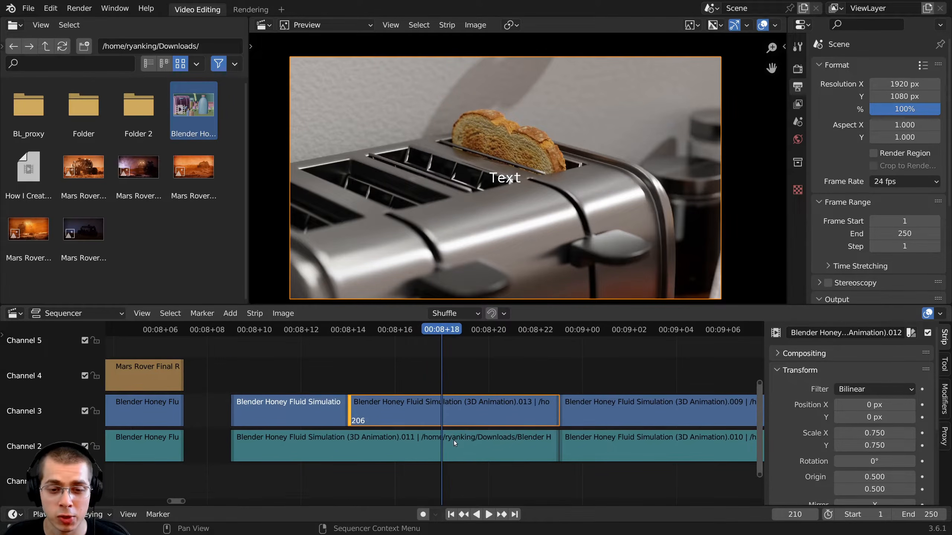
pyautogui.rightClick(453, 444)
pyautogui.press('Escape')
pyautogui.moveTo(444, 347); pyautogui.dragTo(478, 477)
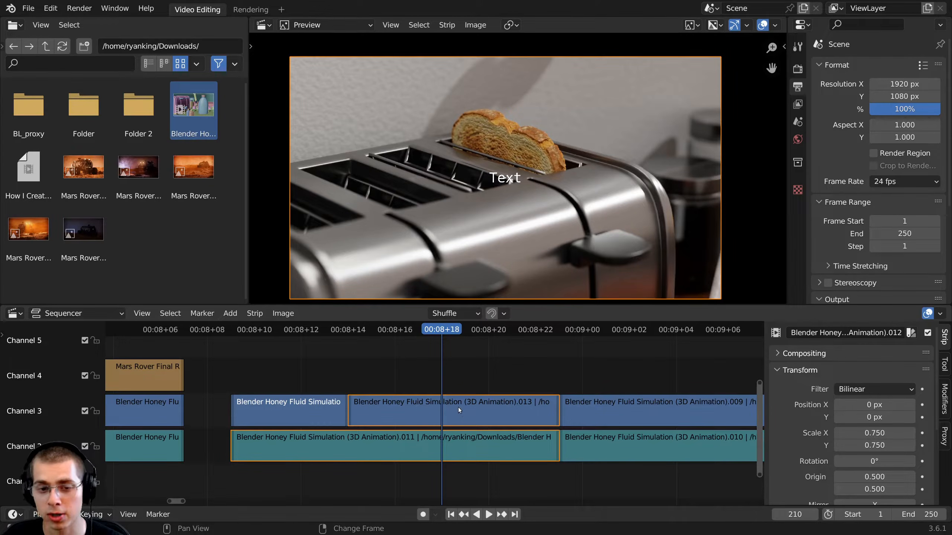
pyautogui.press('k')
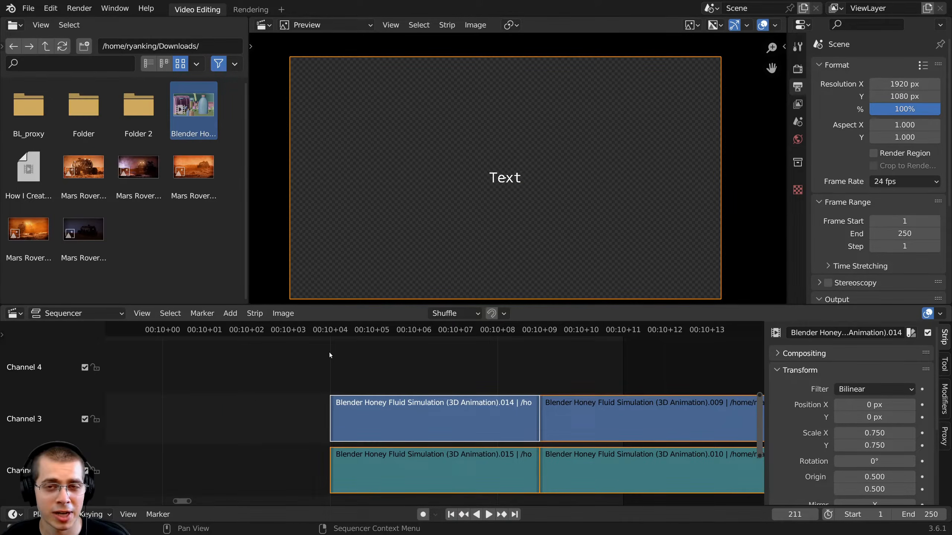
# - With the playhead at frame 245, extend the start of the video section beginning at frame 244 back to frame 242
pyautogui.hotkey('alt', 'a')
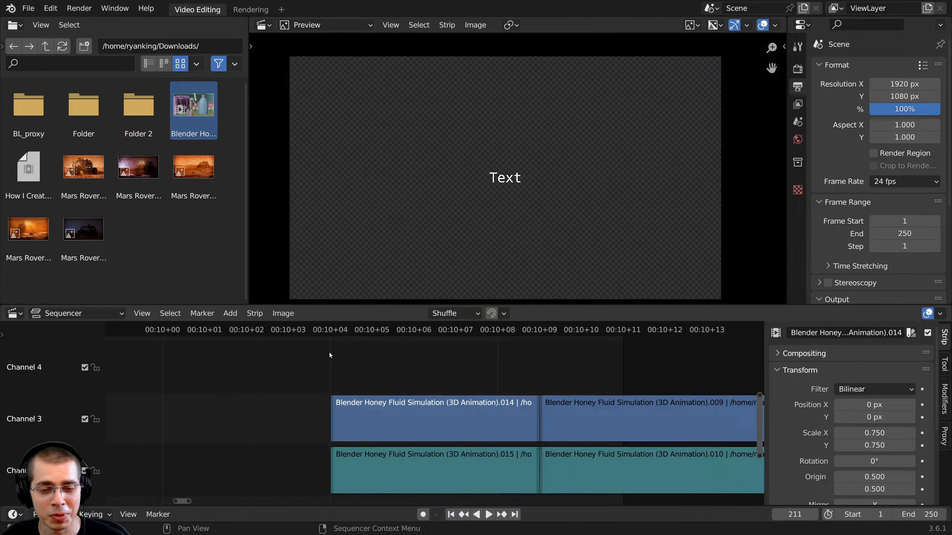
pyautogui.click(328, 332)
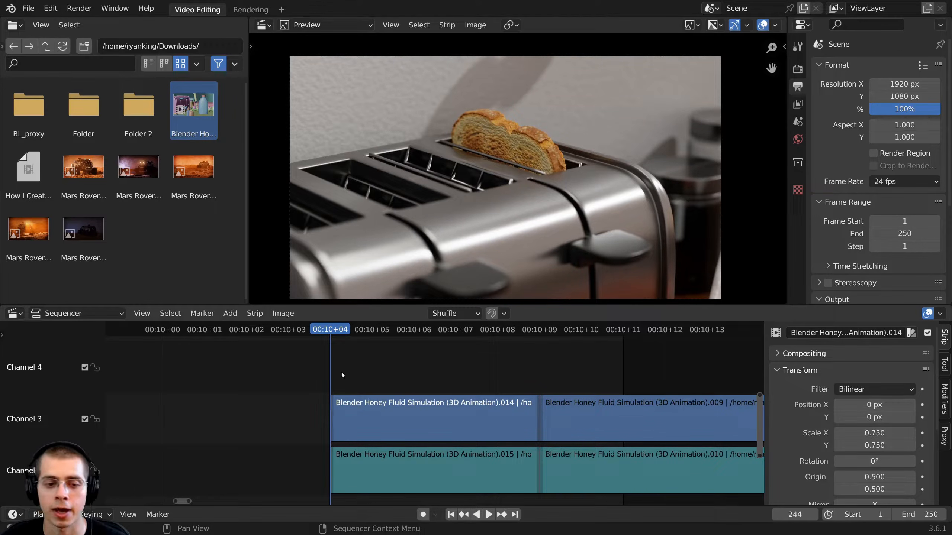
pyautogui.press('Right')
pyautogui.click(332, 407)
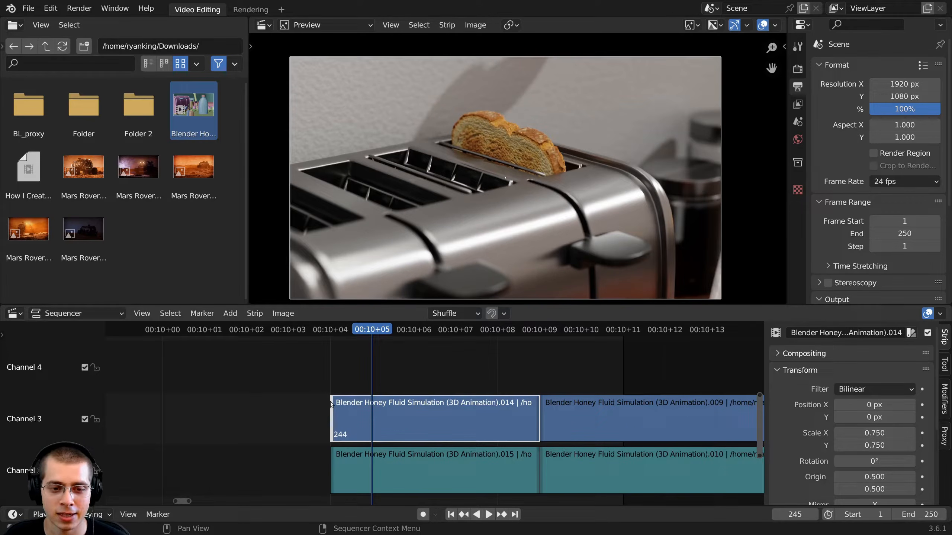
pyautogui.press('g')
pyautogui.click(255, 401)
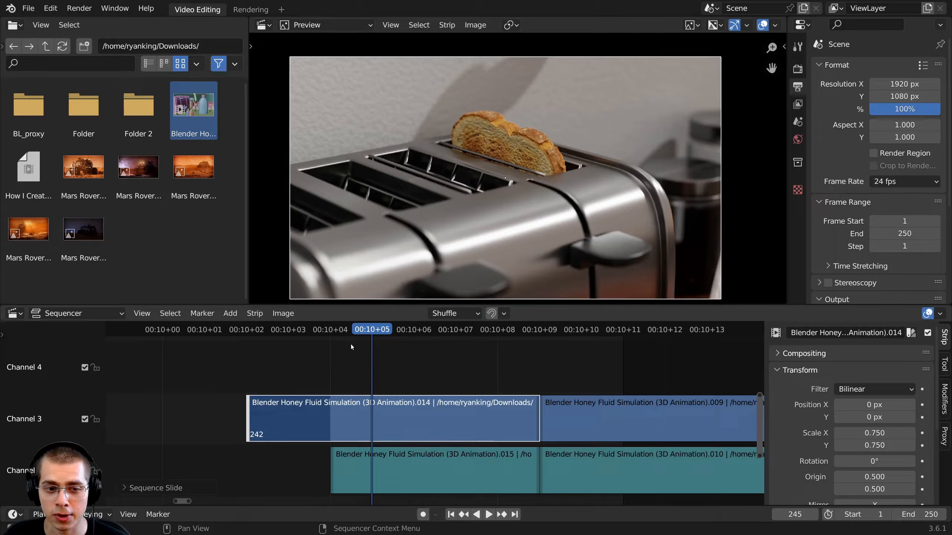
# - Extend the same video section's start back to frame 225 and play back its held-frame portion from there
pyautogui.moveTo(330, 335); pyautogui.dragTo(299, 335)
pyautogui.moveTo(430, 413); pyautogui.dragTo(366, 412)
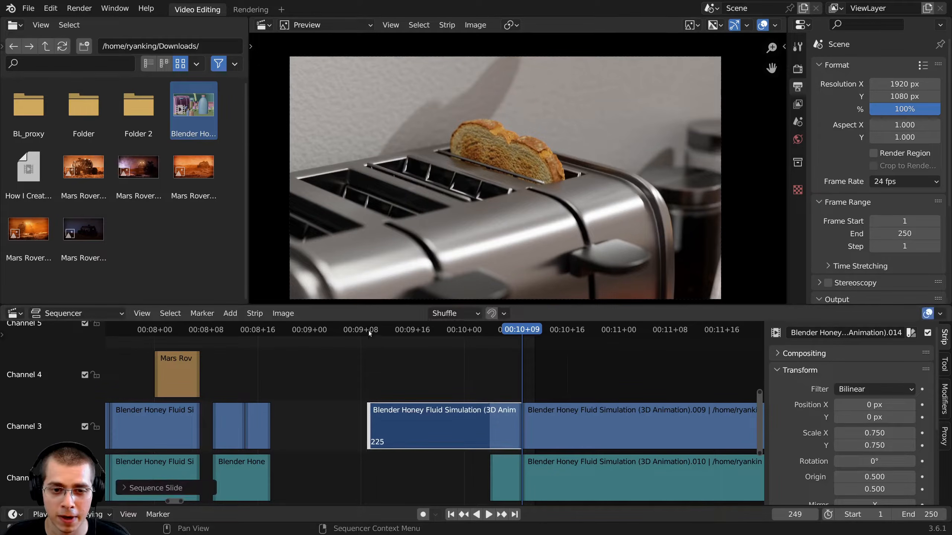
pyautogui.click(368, 330)
pyautogui.press('space')
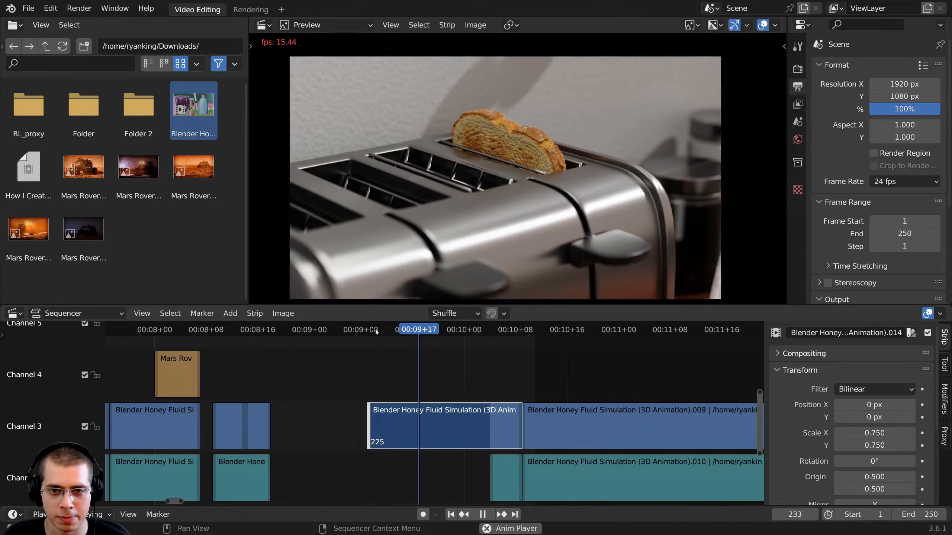
pyautogui.click(375, 329)
pyautogui.moveTo(386, 331); pyautogui.dragTo(410, 333)
pyautogui.scroll(6, 425, 343)
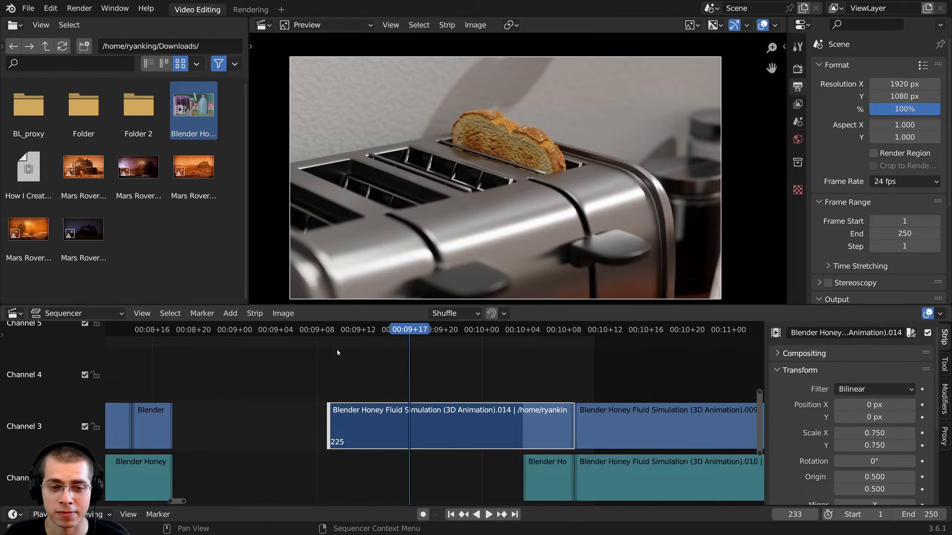
# - Move the following video and audio sections together so they start at frame 263
pyautogui.scroll(-2, 339, 352)
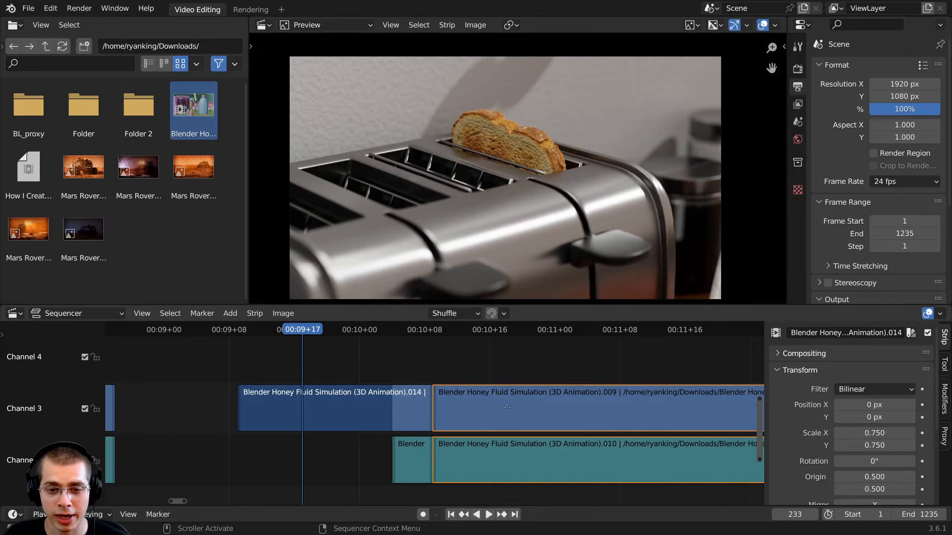
pyautogui.moveTo(507, 408); pyautogui.dragTo(621, 408)
pyautogui.moveTo(509, 395)
pyautogui.mouseDown(button='middle')
pyautogui.moveTo(297, 409)
pyautogui.moveTo(515, 383)
pyautogui.mouseUp(button='middle')
pyautogui.scroll(4, 319, 414)
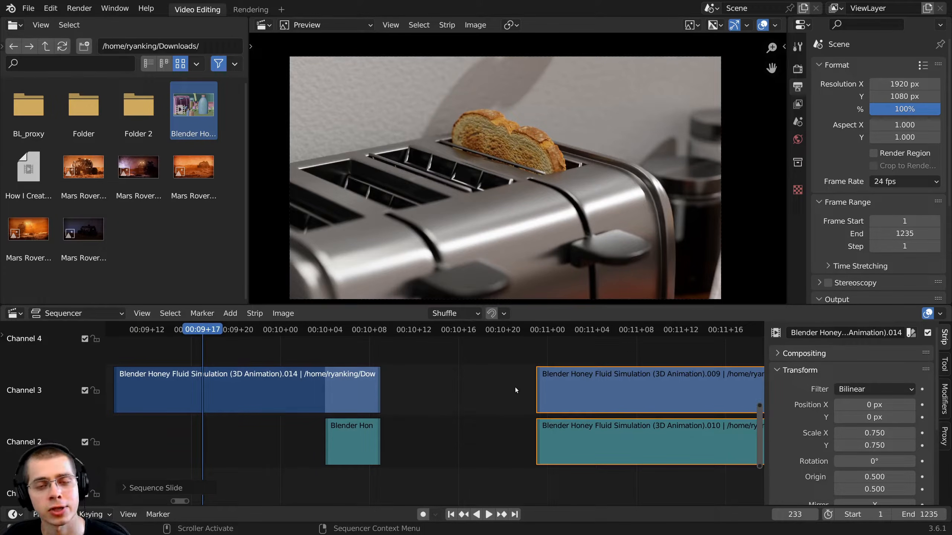
# - Extend only the moved video section's start back to frame 252 using its start handle
pyautogui.click(547, 332)
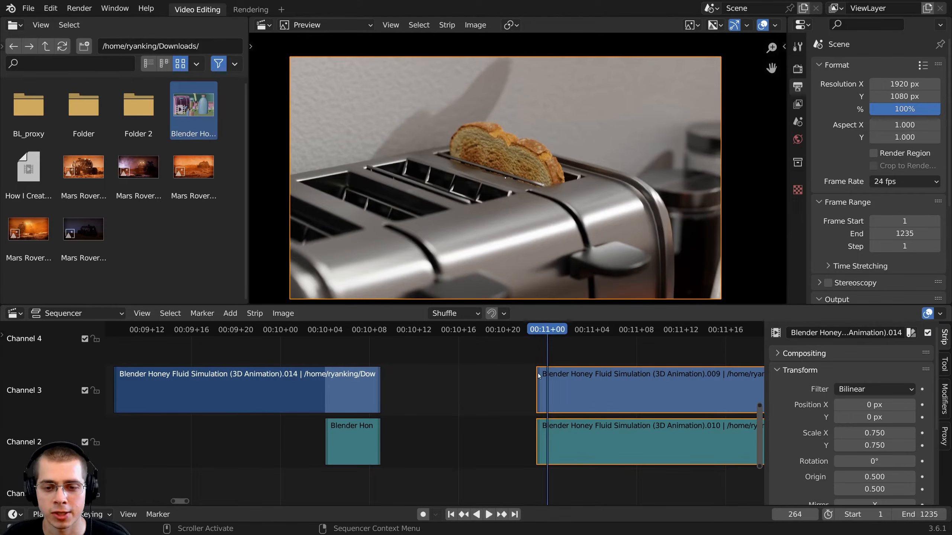
pyautogui.click(542, 392)
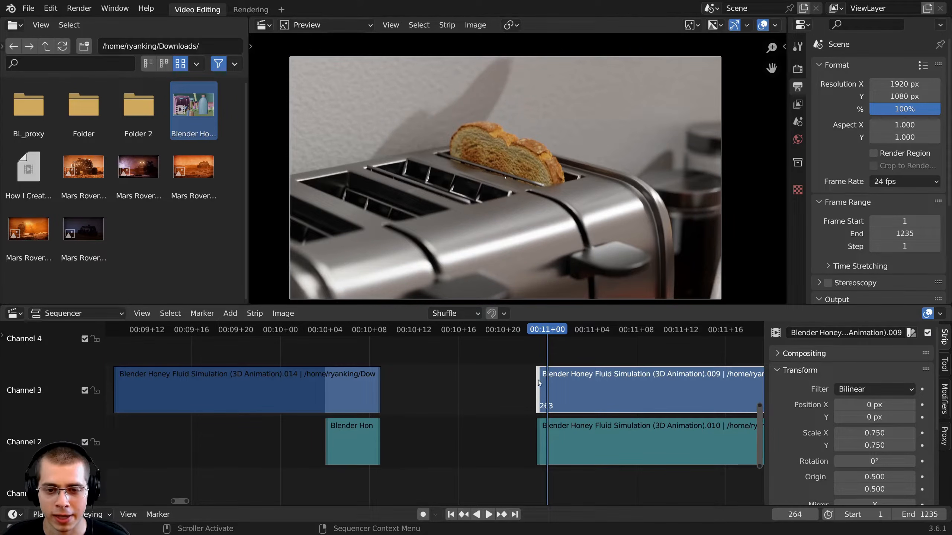
pyautogui.moveTo(539, 384); pyautogui.dragTo(415, 386)
# - Split the extended video section at frame 263 and delete the part before the cut
pyautogui.moveTo(547, 331); pyautogui.dragTo(540, 351)
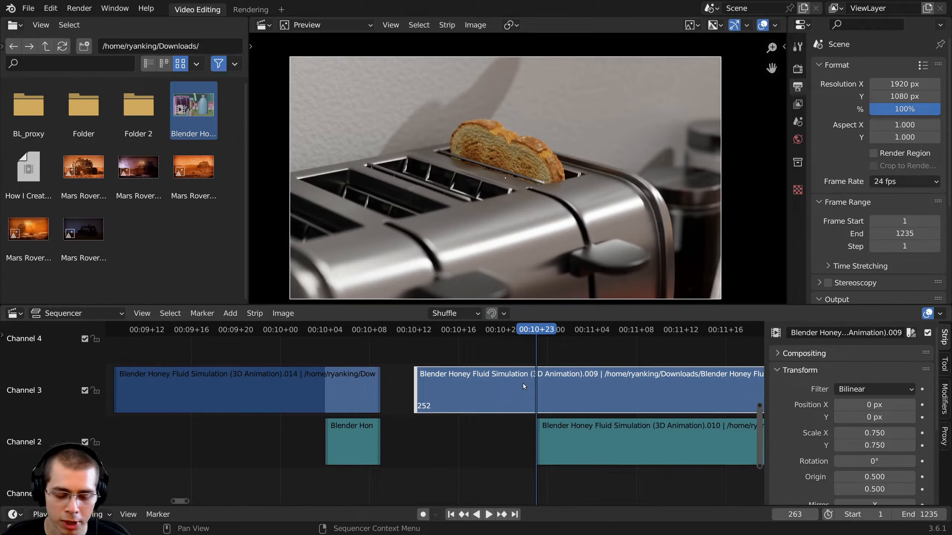
pyautogui.press('k')
pyautogui.press('Delete')
# - Extend the start of the video section remaining after the frame 263 cut back to frame 252
pyautogui.click(537, 382)
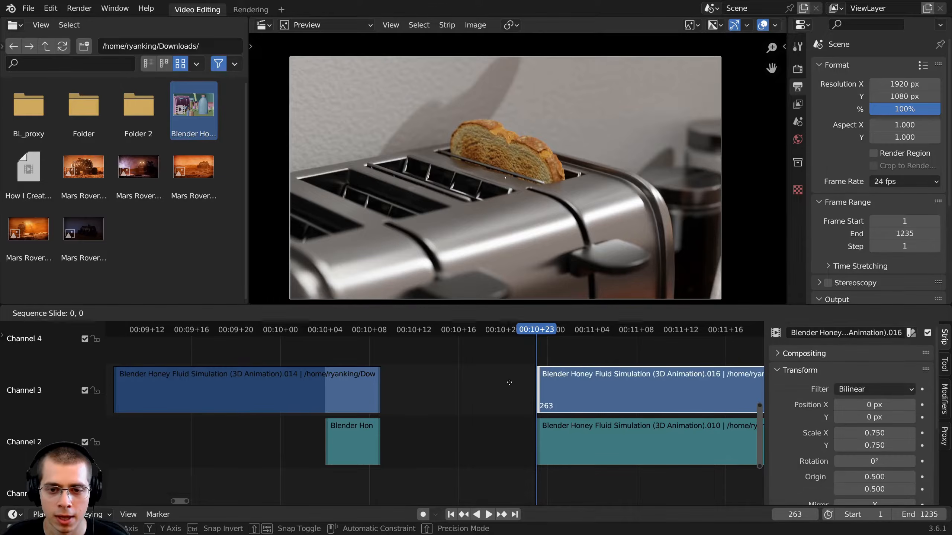
pyautogui.moveTo(537, 382); pyautogui.dragTo(422, 357)
pyautogui.hotkey('shift', 'ctrl', 'space')
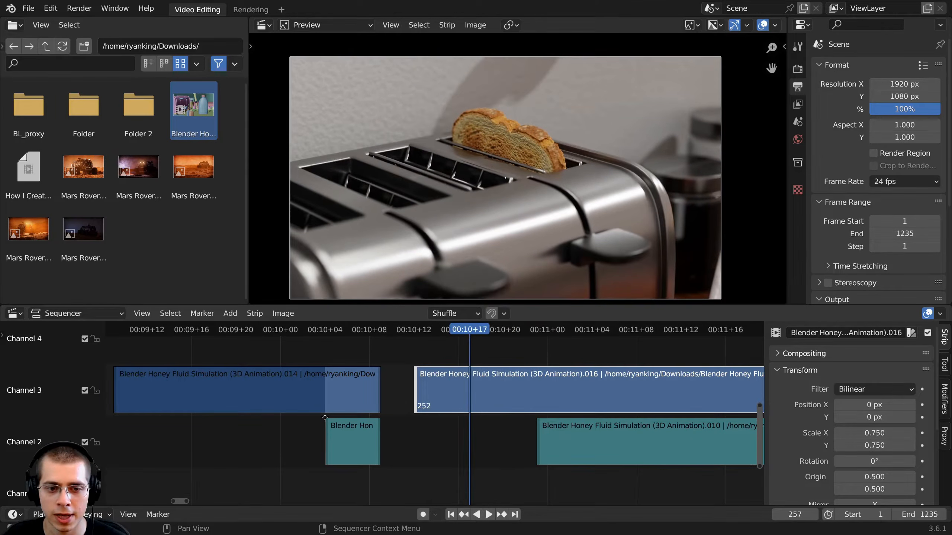
# - Split the earlier video section at frame 244, where its held frames end, and delete the part before the cut
pyautogui.moveTo(446, 332); pyautogui.dragTo(450, 334)
pyautogui.rightClick(455, 385)
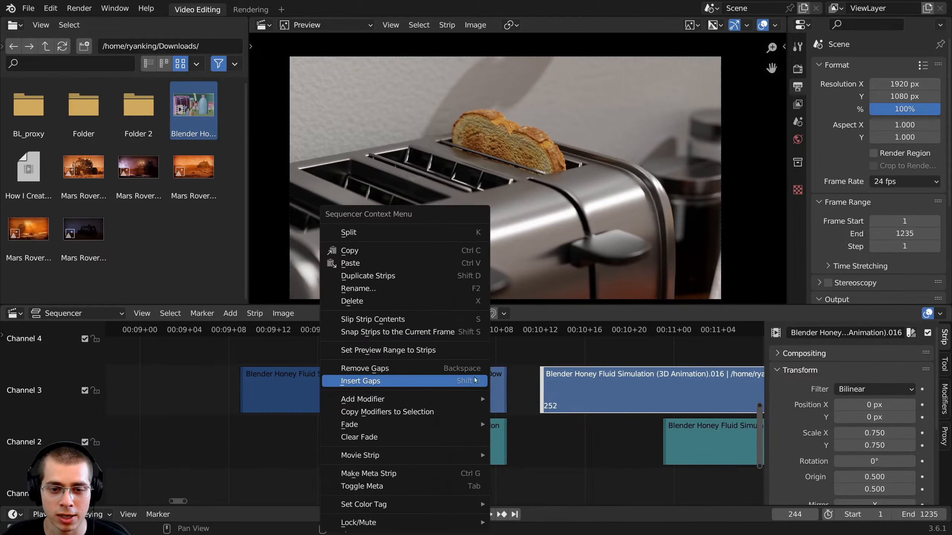
pyautogui.press('Escape')
pyautogui.click(454, 385)
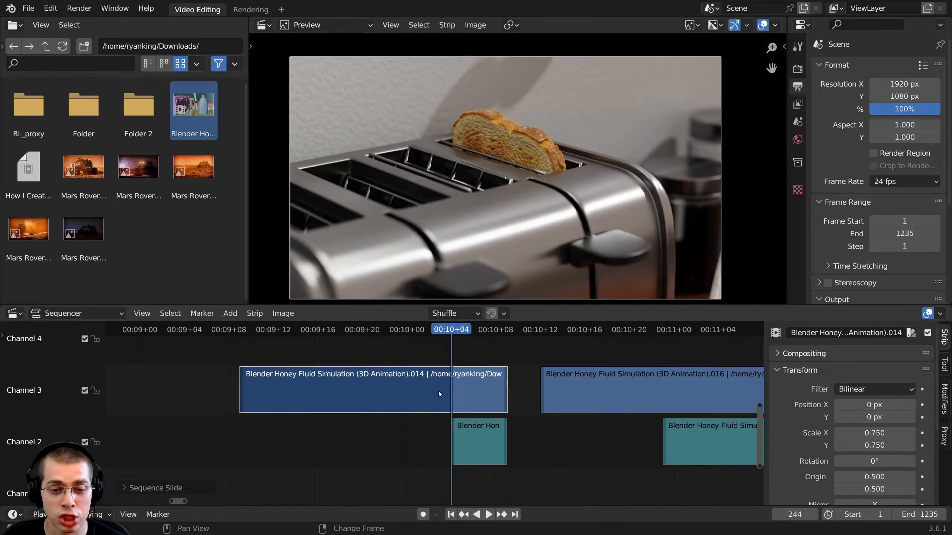
pyautogui.press('k')
pyautogui.press('Delete')
# - Extend the start of the section after the frame 244 cut back to frame 227 and scrub to frame 236
pyautogui.scroll(1, 434, 386)
pyautogui.moveTo(454, 383); pyautogui.dragTo(250, 380)
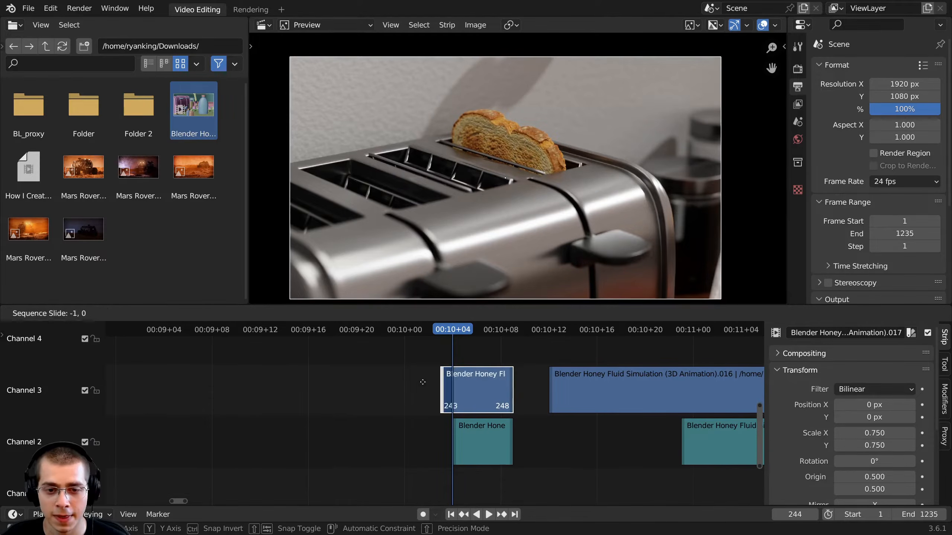
pyautogui.hotkey('shift', 'ctrl', 'space')
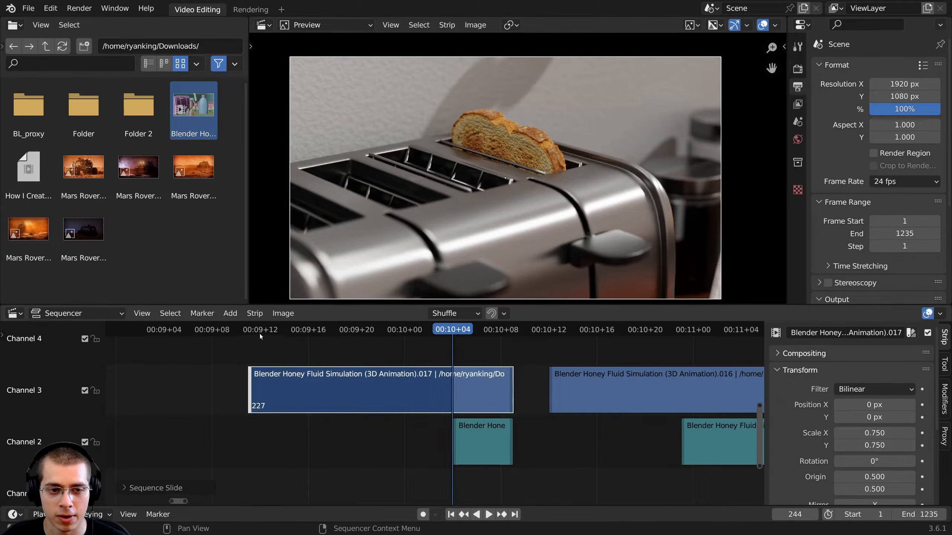
pyautogui.moveTo(404, 347); pyautogui.dragTo(356, 352)
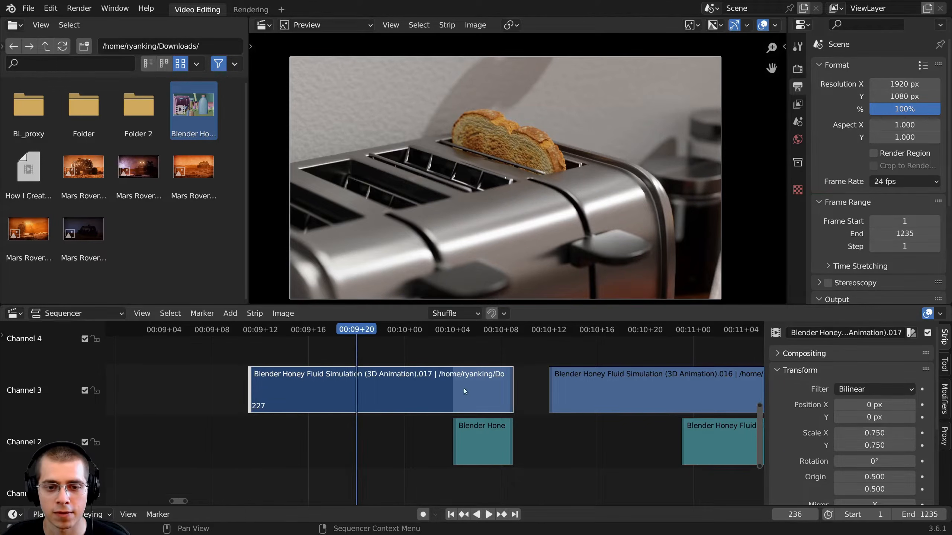
# - Place the playhead at frame 244 and trim the video section's start to frame 235
pyautogui.scroll(-5, 464, 390)
pyautogui.moveTo(463, 390); pyautogui.dragTo(326, 393, button='middle')
pyautogui.click(281, 332)
pyautogui.moveTo(281, 329); pyautogui.dragTo(309, 339)
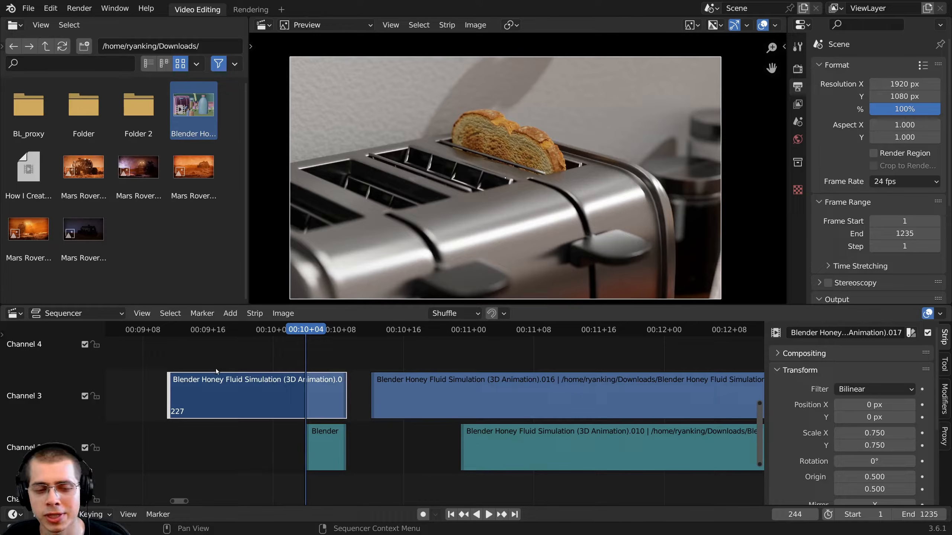
pyautogui.moveTo(171, 389); pyautogui.dragTo(258, 398)
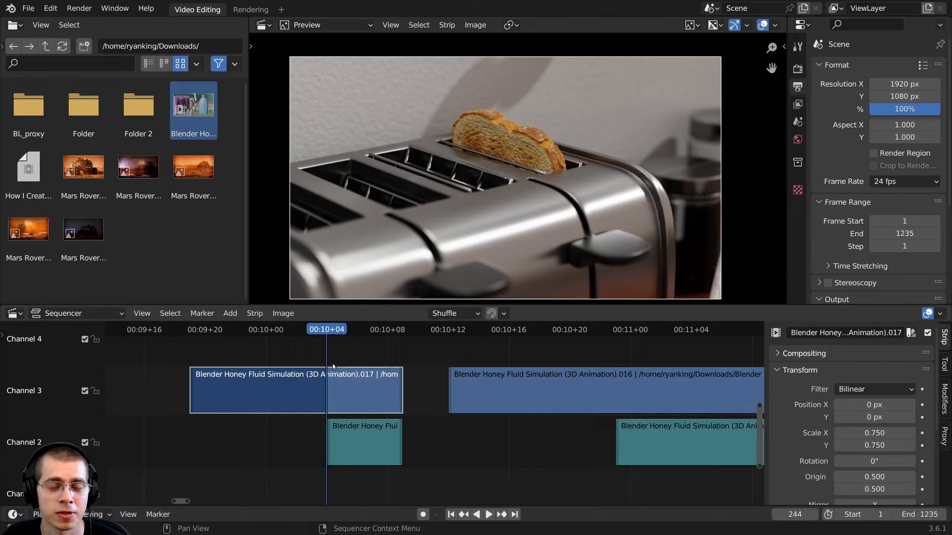
# - Try slipping the contents of the video section starting at frame 235 by about -6 frames
pyautogui.moveTo(332, 334)
pyautogui.mouseDown()
pyautogui.moveTo(372, 333)
pyautogui.moveTo(204, 333)
pyautogui.moveTo(385, 332)
pyautogui.moveTo(266, 334)
pyautogui.moveTo(311, 340)
pyautogui.moveTo(284, 342)
pyautogui.moveTo(323, 333)
pyautogui.mouseUp()
pyautogui.moveTo(326, 393); pyautogui.dragTo(292, 393, button='middle')
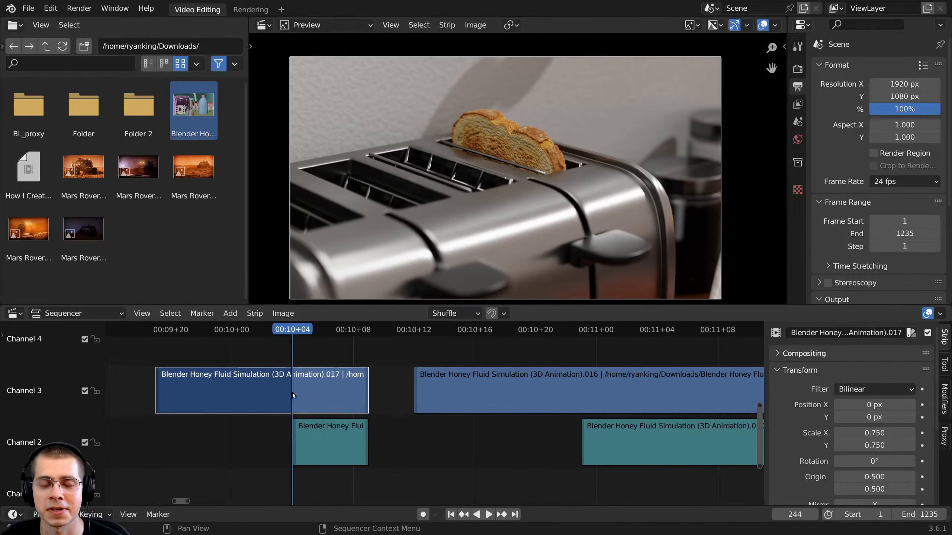
pyautogui.moveTo(409, 372); pyautogui.dragTo(485, 377, button='middle')
pyautogui.scroll(-1, 485, 377)
pyautogui.scroll(1, 441, 371)
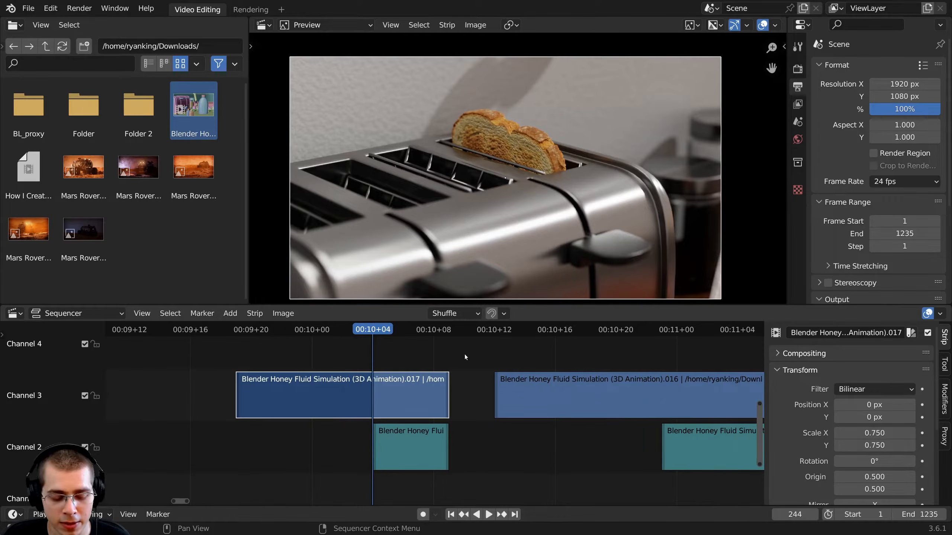
pyautogui.press('s')
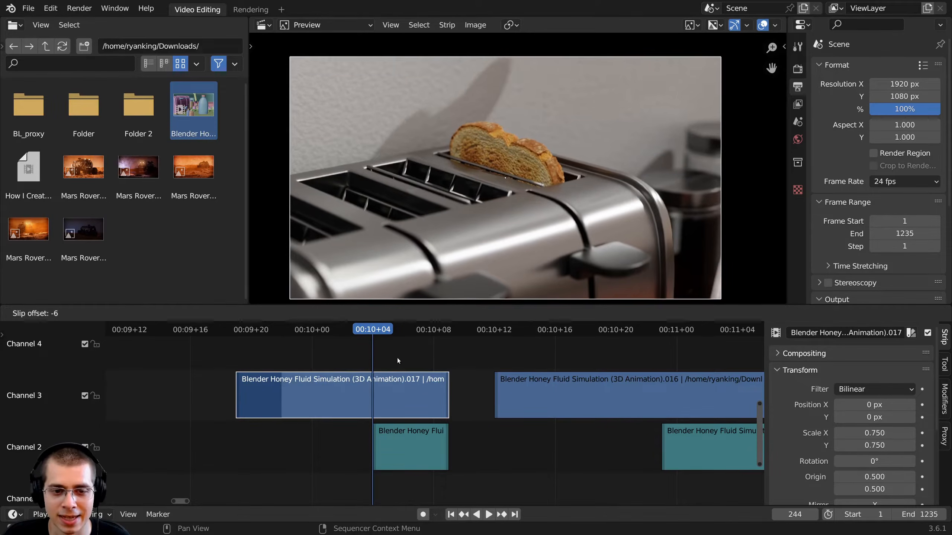
# - Try scaling the selected video section's image to about 0.95 in the preview
pyautogui.click(533, 151)
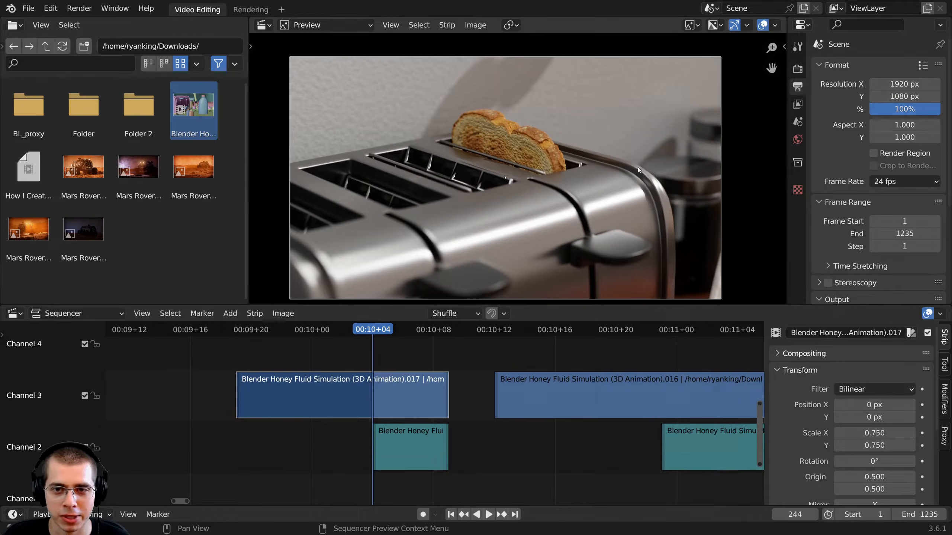
pyautogui.press('s')
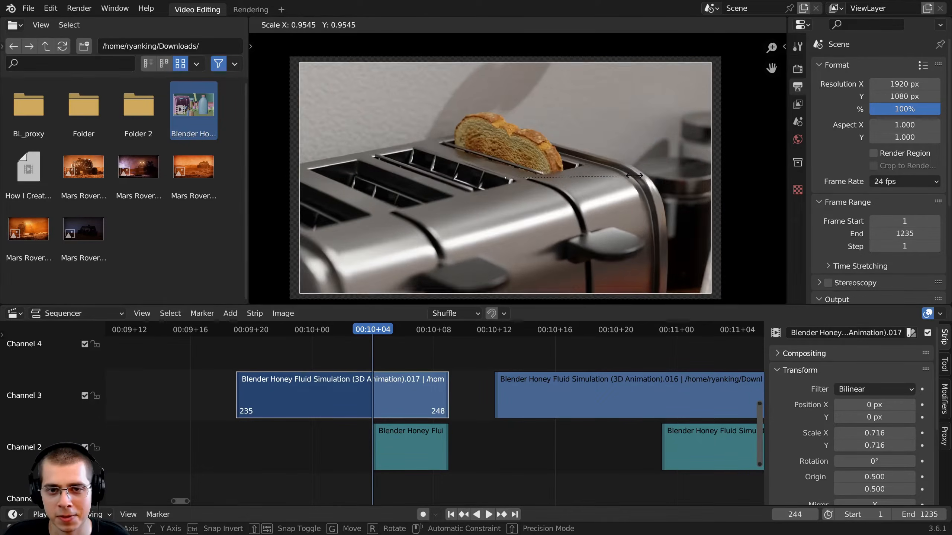
pyautogui.rightClick(637, 150)
pyautogui.scroll(-4, 429, 403)
pyautogui.moveTo(375, 405); pyautogui.dragTo(313, 426, button='middle')
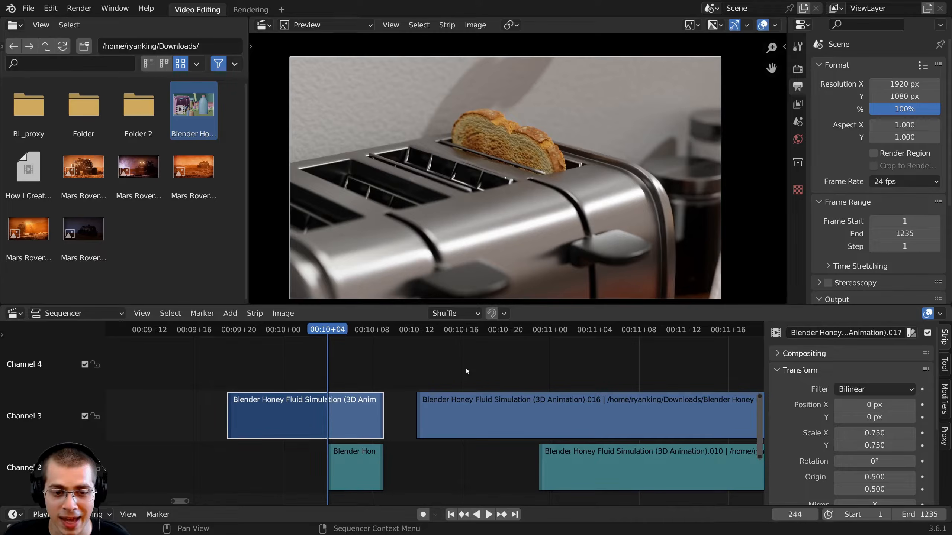
# - Try slipping the contents of the selected video section by about -14 frames in the timeline
pyautogui.press('s')
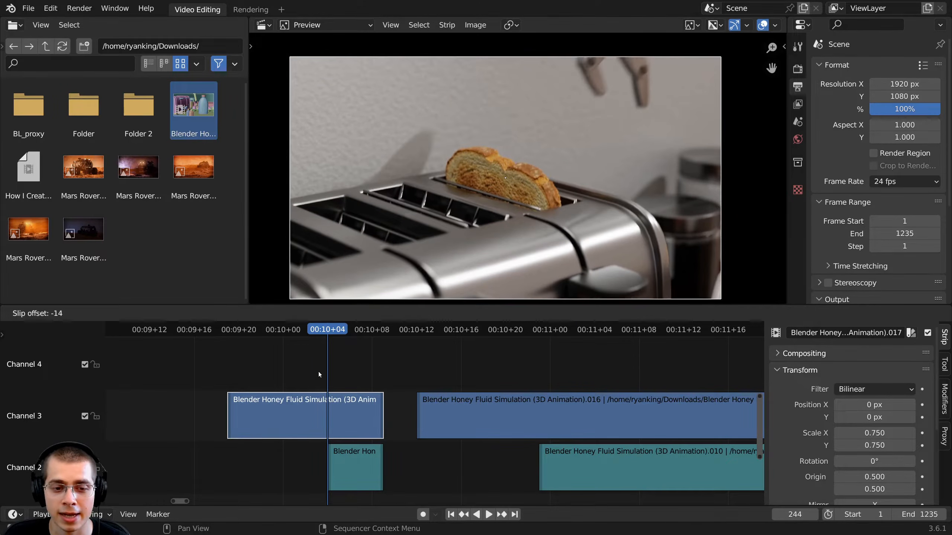
pyautogui.rightClick(414, 362)
pyautogui.moveTo(414, 356); pyautogui.dragTo(529, 345, button='middle')
pyautogui.scroll(3, 529, 344)
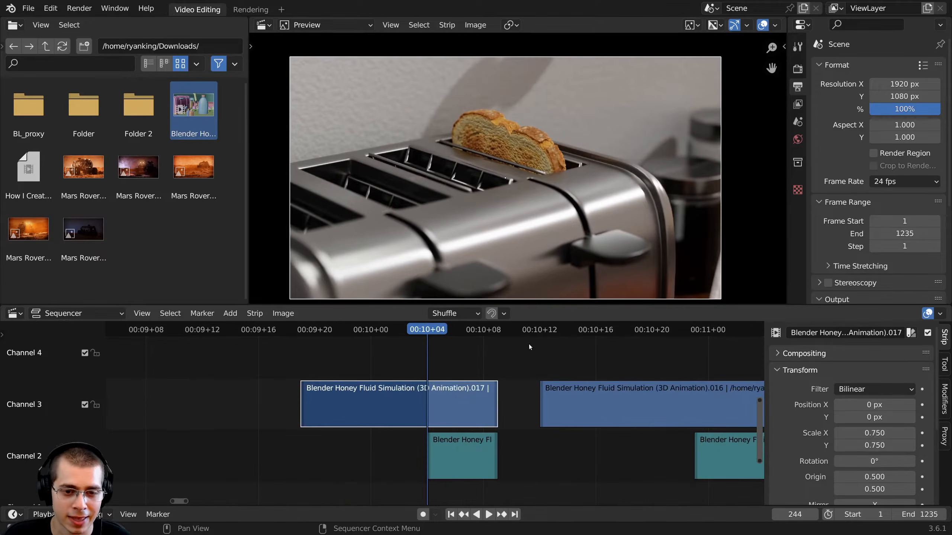
# - Slip the selected video section's contents to earlier frames in two passes, until no held frames remain inside it
pyautogui.press('s')
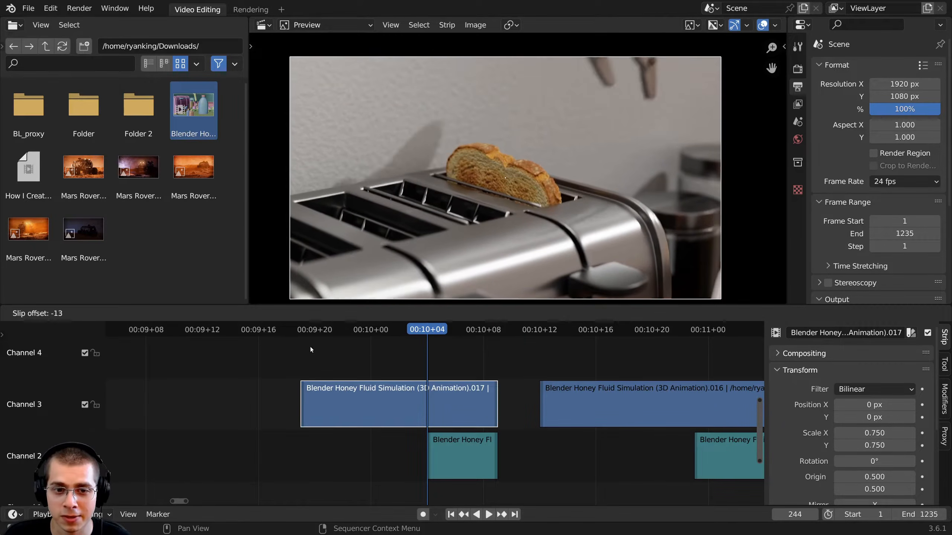
pyautogui.click(180, 355)
pyautogui.scroll(-2, 543, 370)
pyautogui.press('s')
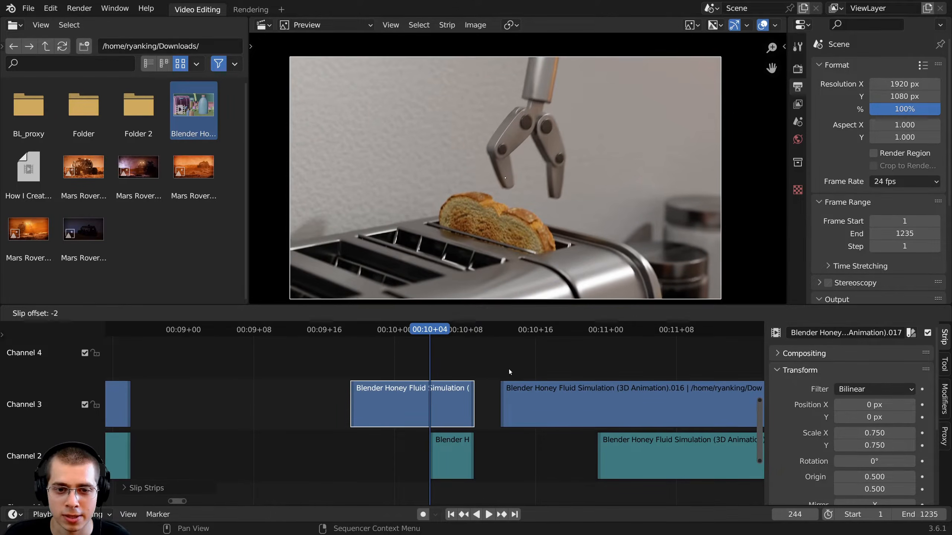
pyautogui.click(294, 366)
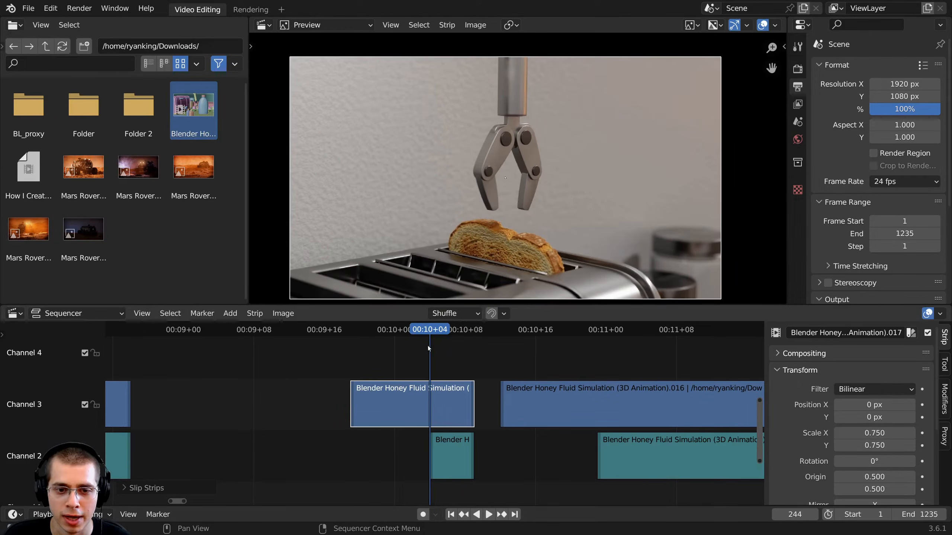
# - Play back the slipped video section, restarting from about frame 236, to check the footage it shows
pyautogui.press('space')
pyautogui.click(343, 331)
pyautogui.click(361, 330)
pyautogui.click(363, 332)
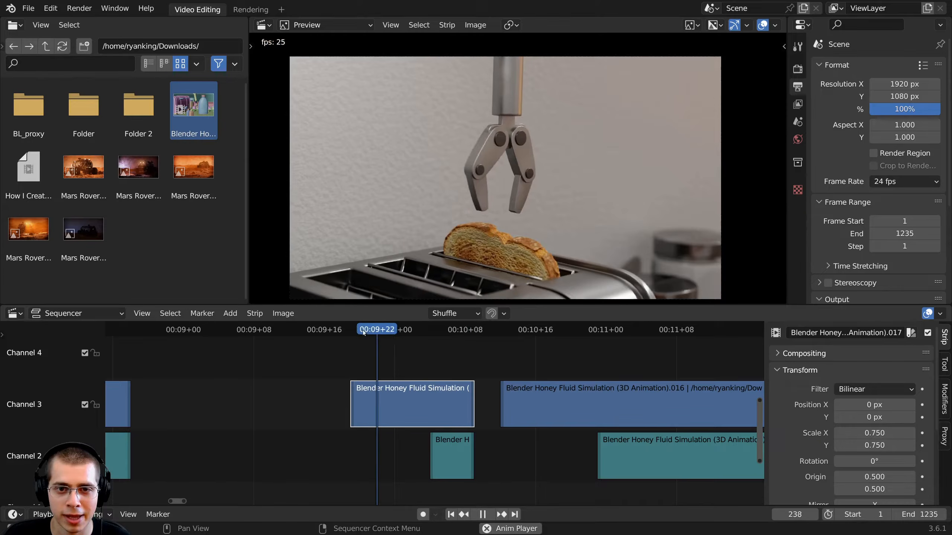
pyautogui.click(363, 332)
pyautogui.press('space')
# - Slip the same video section's contents by about -113 frames and play the result
pyautogui.scroll(-9, 634, 387)
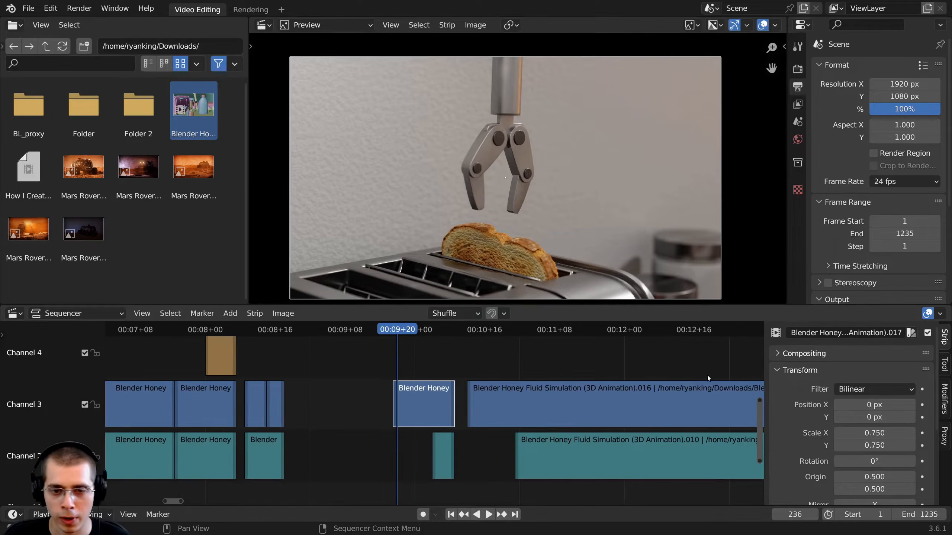
pyautogui.press('s')
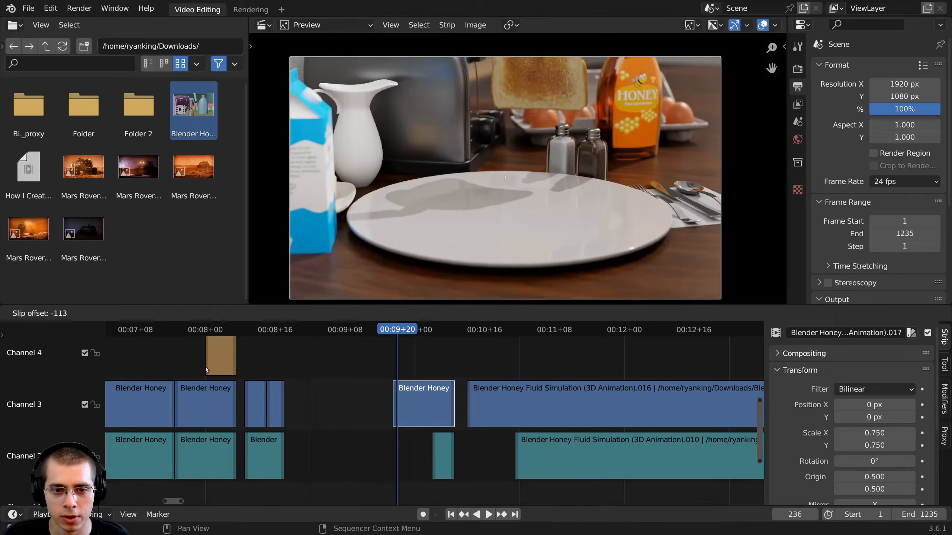
pyautogui.click(206, 367)
pyautogui.press('space')
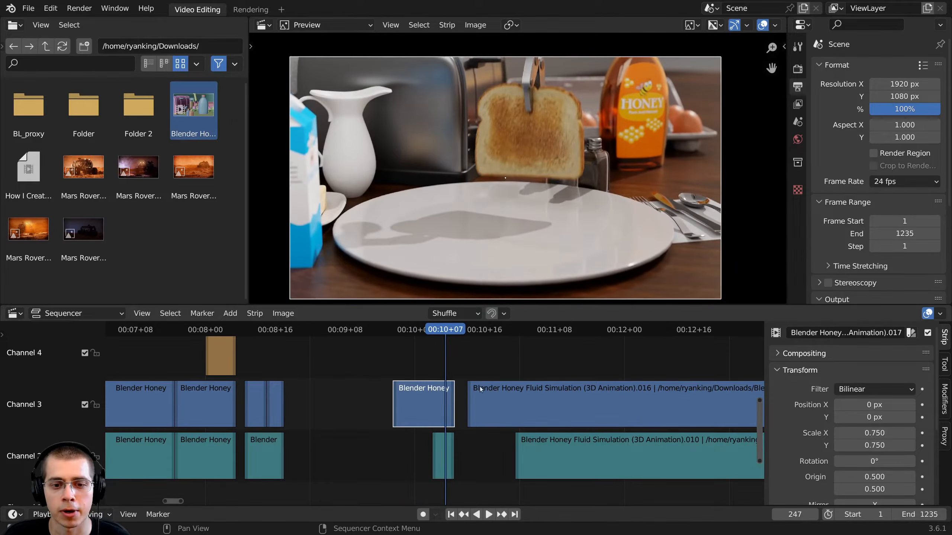
# - Place the playhead at frame 276 and display the waveform of the long audio strip in Channel 2
pyautogui.scroll(3, 376, 379)
pyautogui.moveTo(500, 374); pyautogui.dragTo(363, 389, button='middle')
pyautogui.scroll(-1, 363, 388)
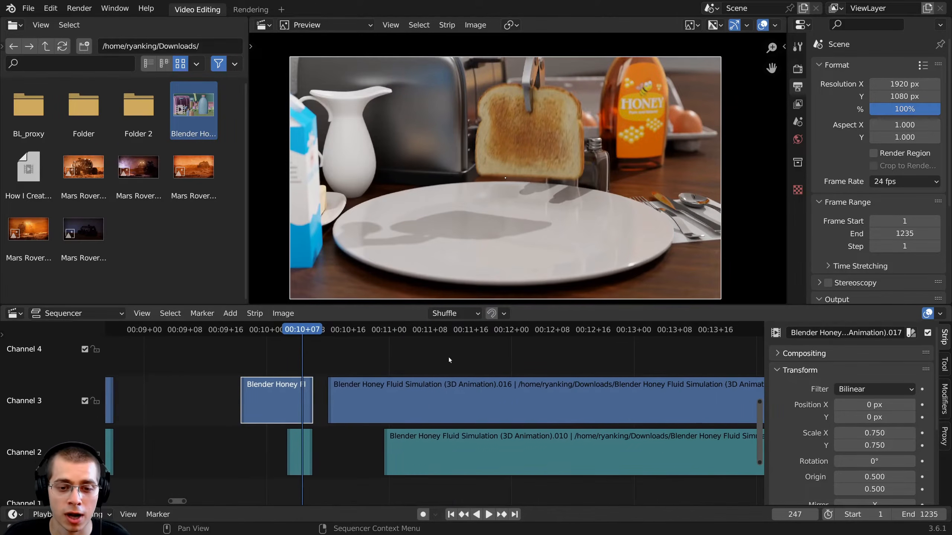
pyautogui.click(451, 330)
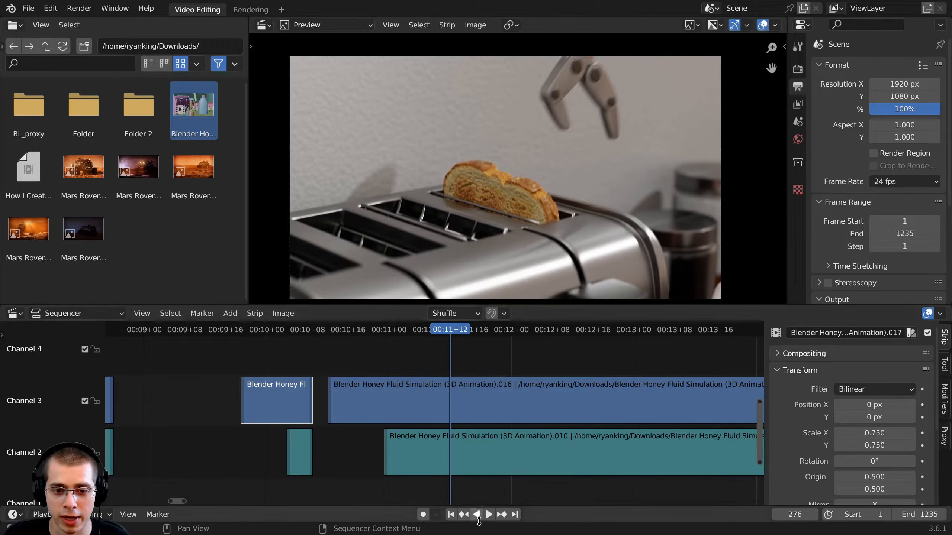
pyautogui.scroll(2, 449, 464)
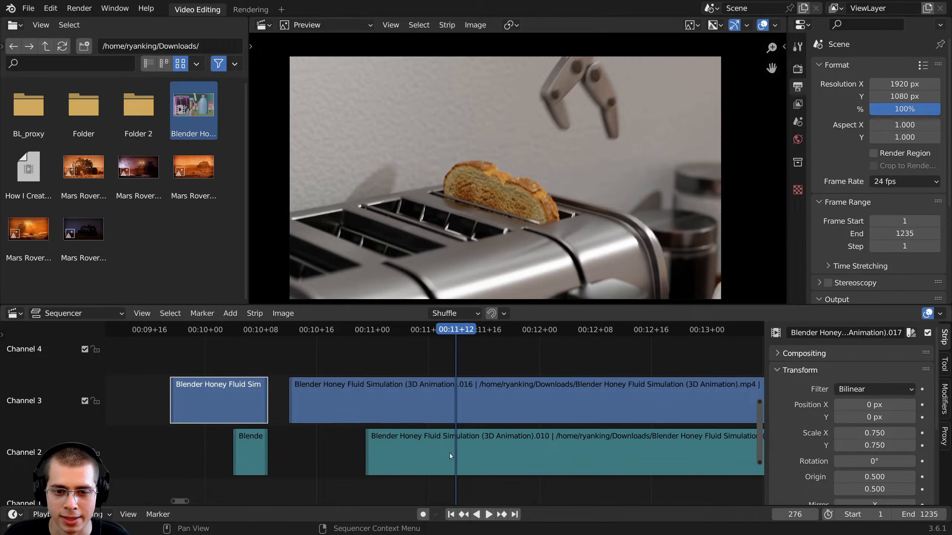
pyautogui.click(534, 449)
pyautogui.scroll(2, 505, 429)
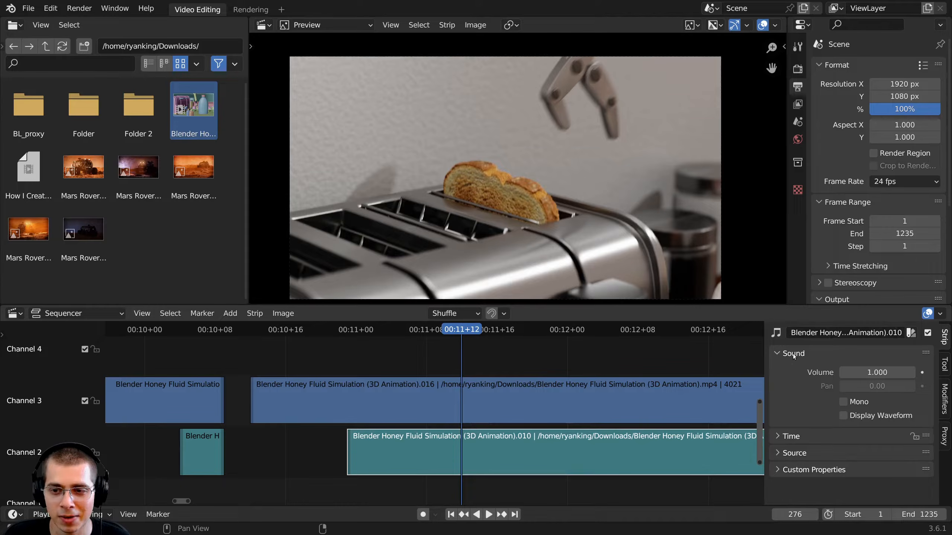
pyautogui.click(842, 415)
pyautogui.scroll(-2, 345, 438)
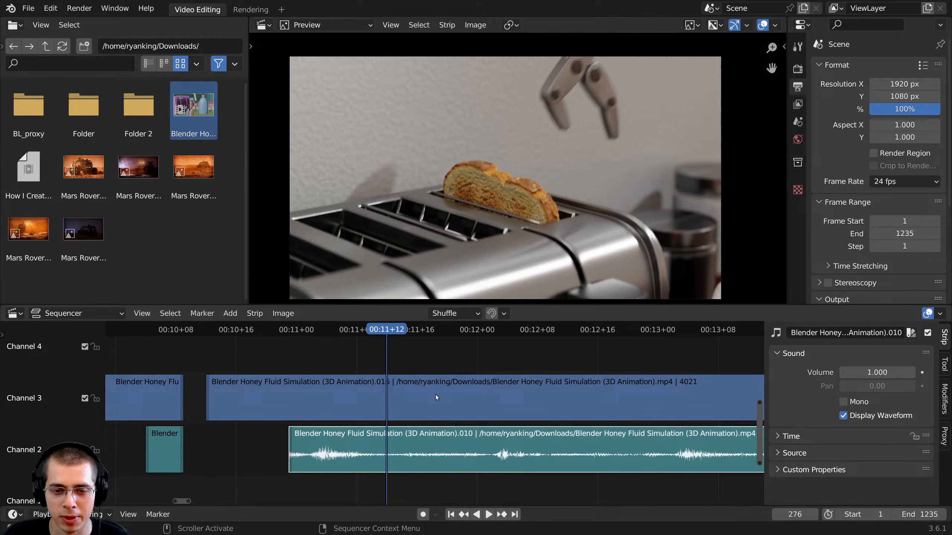
# - Try slipping the long audio strip's contents by about 15 frames and again by about 2 frames, with the playhead moved to frame 304
pyautogui.moveTo(436, 394); pyautogui.dragTo(364, 394, button='middle')
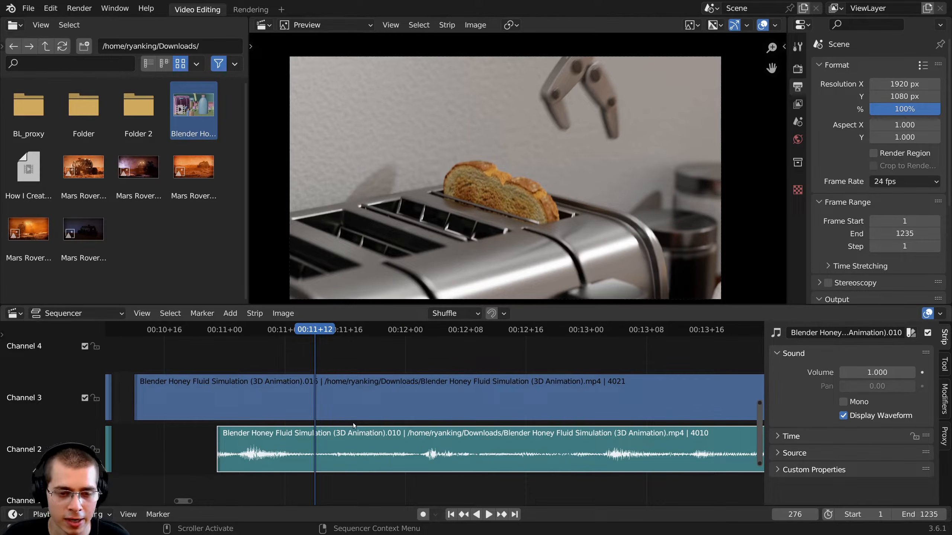
pyautogui.press('s')
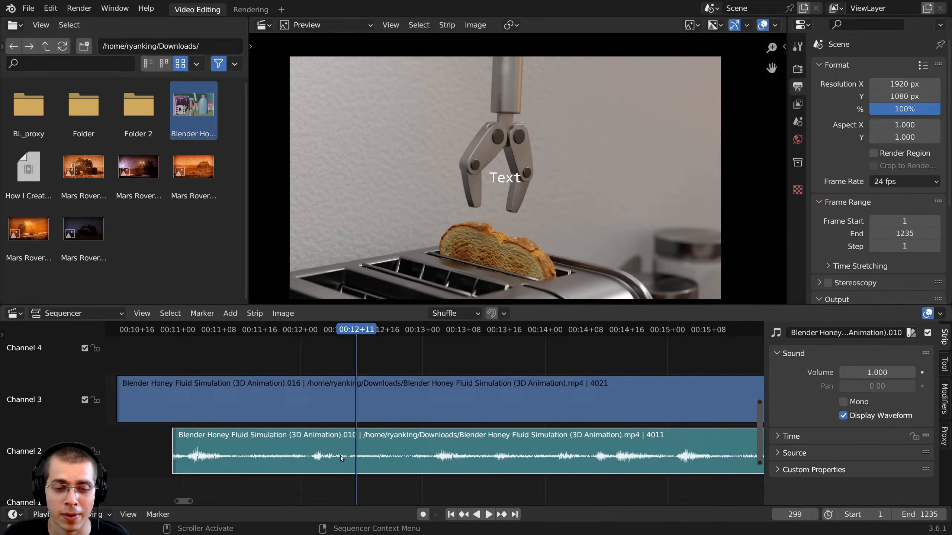
pyautogui.press('s')
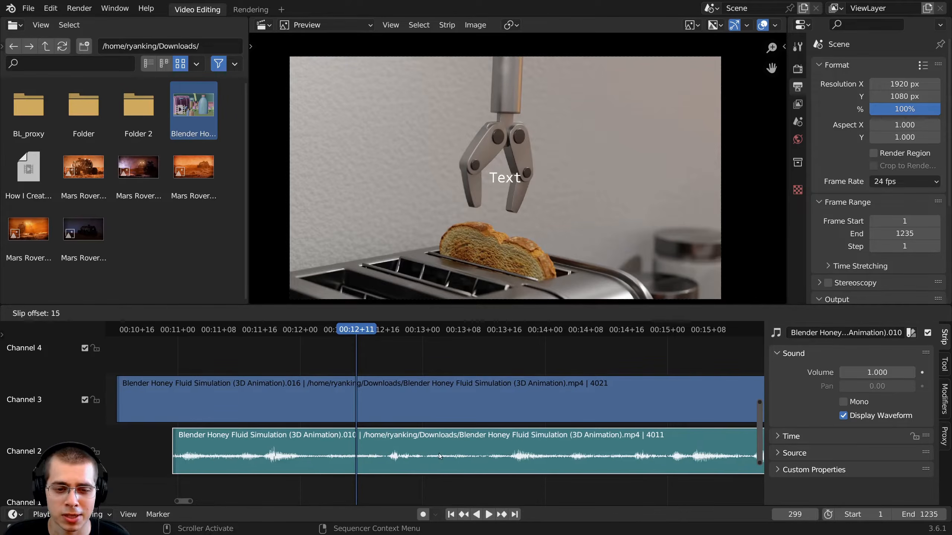
pyautogui.click(361, 365)
pyautogui.moveTo(379, 331)
pyautogui.mouseDown()
pyautogui.moveTo(408, 330)
pyautogui.moveTo(382, 331)
pyautogui.mouseUp()
pyautogui.scroll(1, 387, 400)
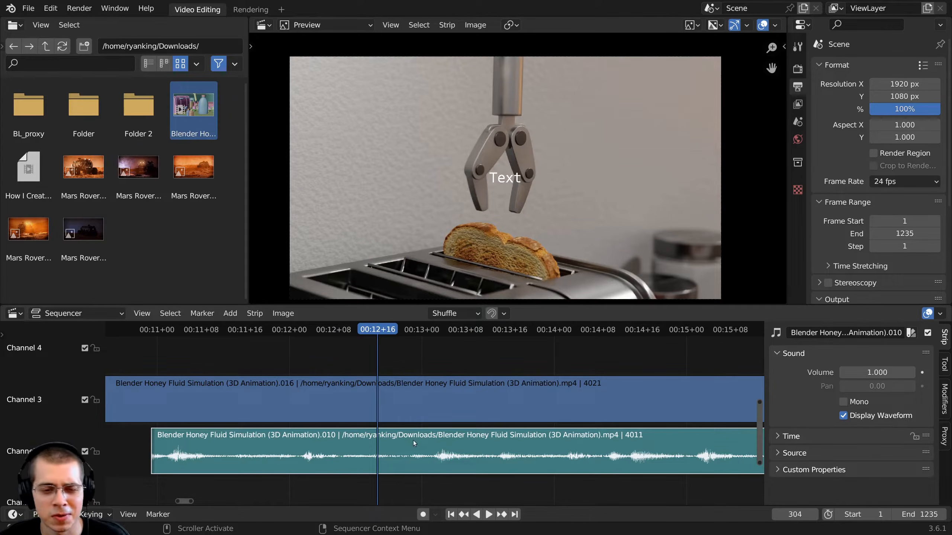
pyautogui.press('s')
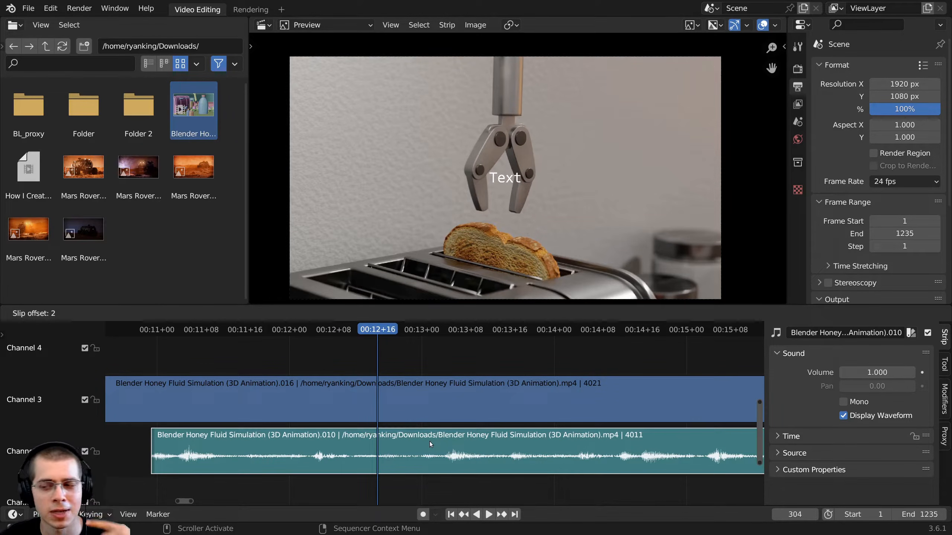
pyautogui.click(359, 330)
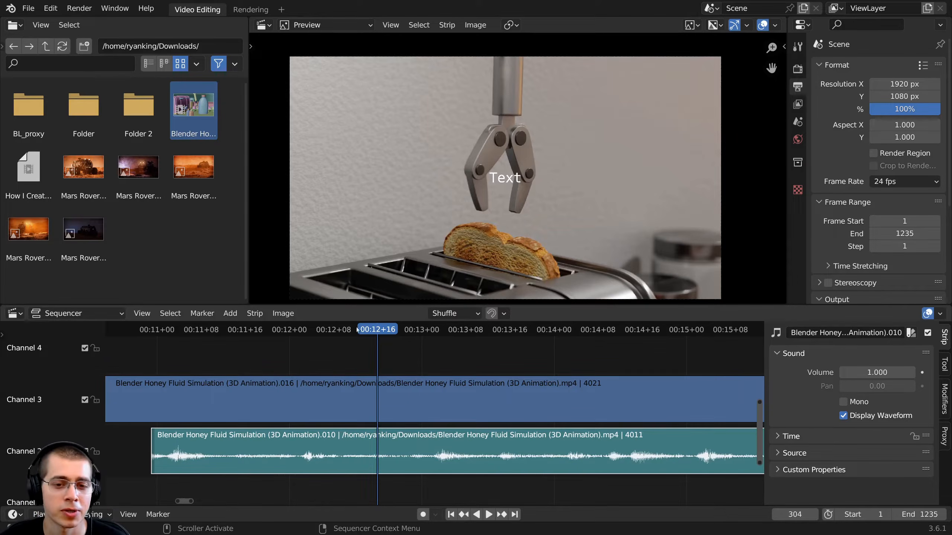
# - Add the robot-kind-of-high-pitch-sounds WAV file to Channel 4 near the playhead and display its waveform
pyautogui.scroll(-2, 370, 373)
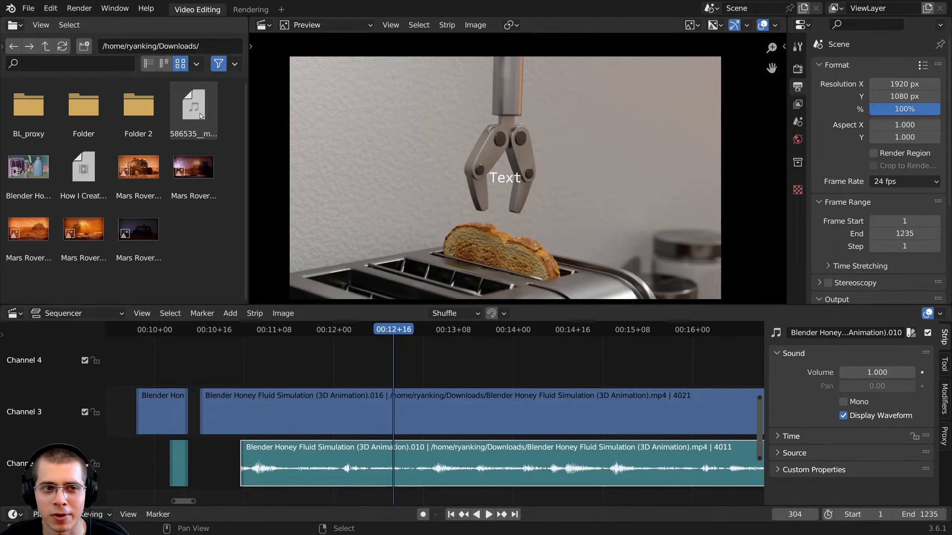
pyautogui.moveTo(191, 112); pyautogui.dragTo(378, 356)
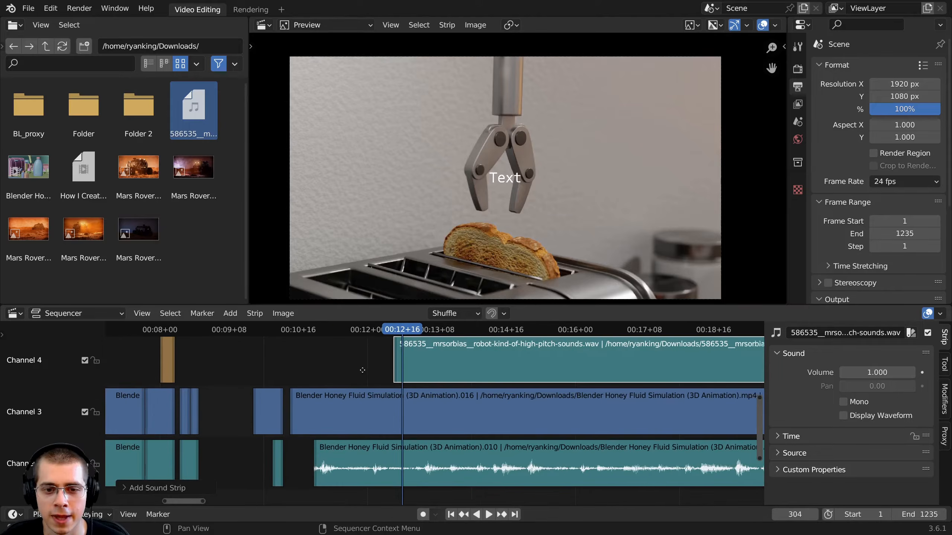
pyautogui.click(843, 416)
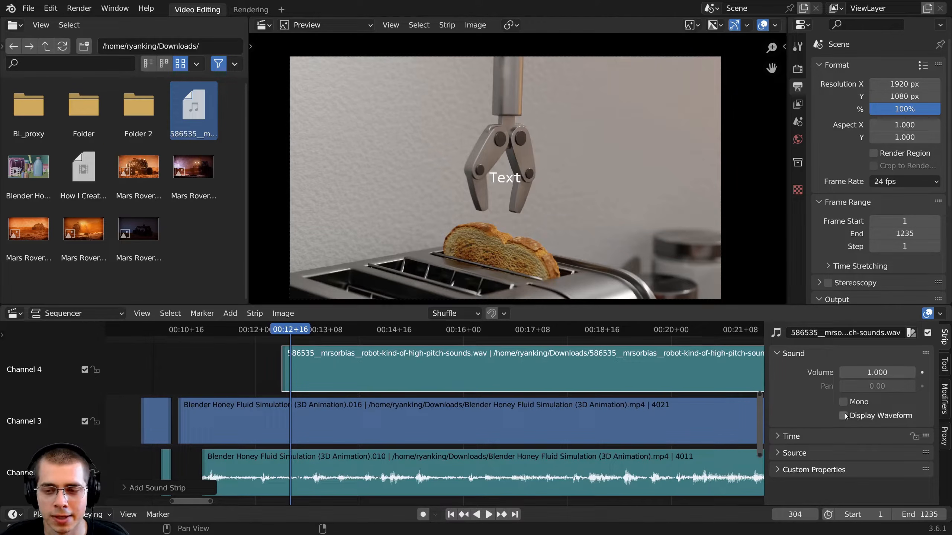
pyautogui.scroll(-3, 497, 374)
pyautogui.scroll(-2, 497, 374)
pyautogui.moveTo(497, 374)
pyautogui.mouseDown(button='middle')
pyautogui.moveTo(371, 374)
pyautogui.moveTo(485, 374)
pyautogui.mouseUp(button='middle')
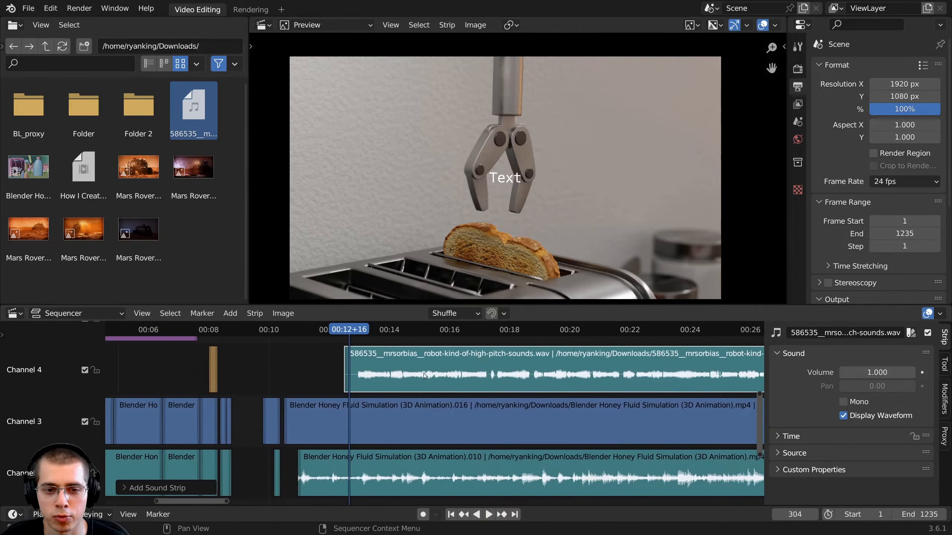
# - Play through the robot sound strip, split it at frame 421 and delete the part before the cut
pyautogui.scroll(12, 424, 374)
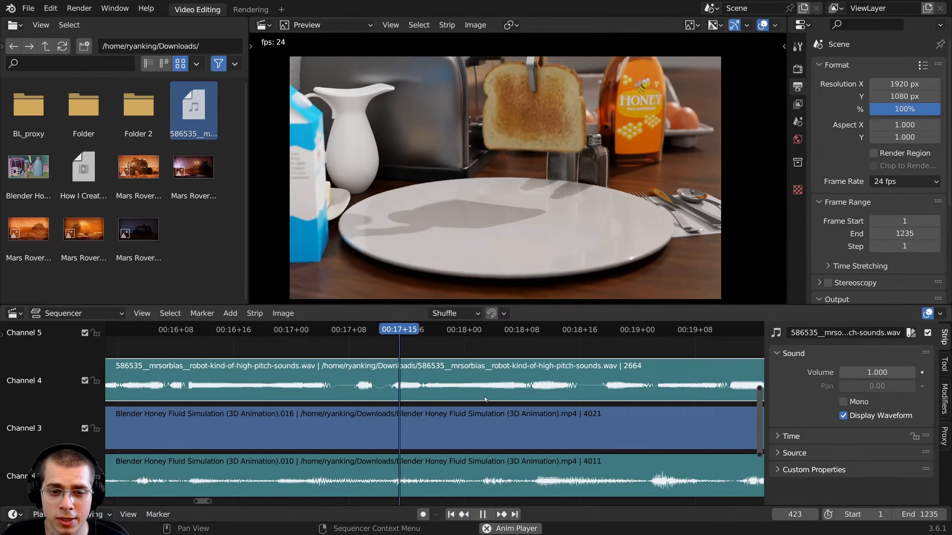
pyautogui.press('space')
pyautogui.press('space')
pyautogui.moveTo(565, 332); pyautogui.dragTo(384, 349)
pyautogui.press('k')
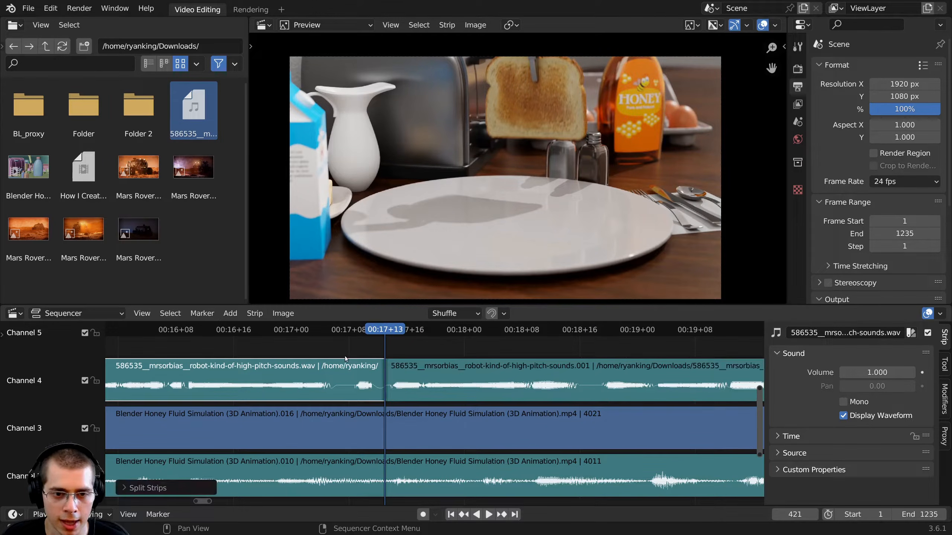
pyautogui.press('Delete')
# - Play on to frame 449, split the remaining robot sound there and delete the part after the cut
pyautogui.press('space')
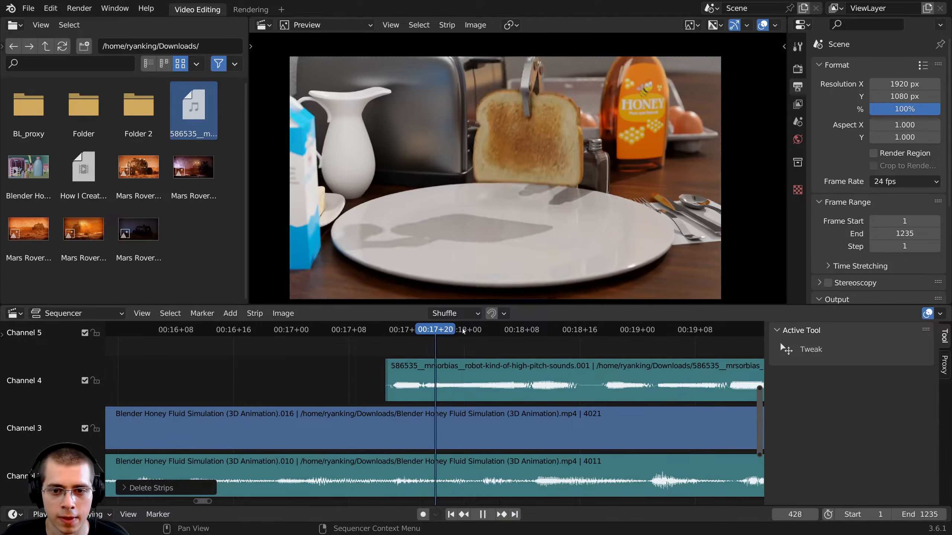
pyautogui.click(598, 371)
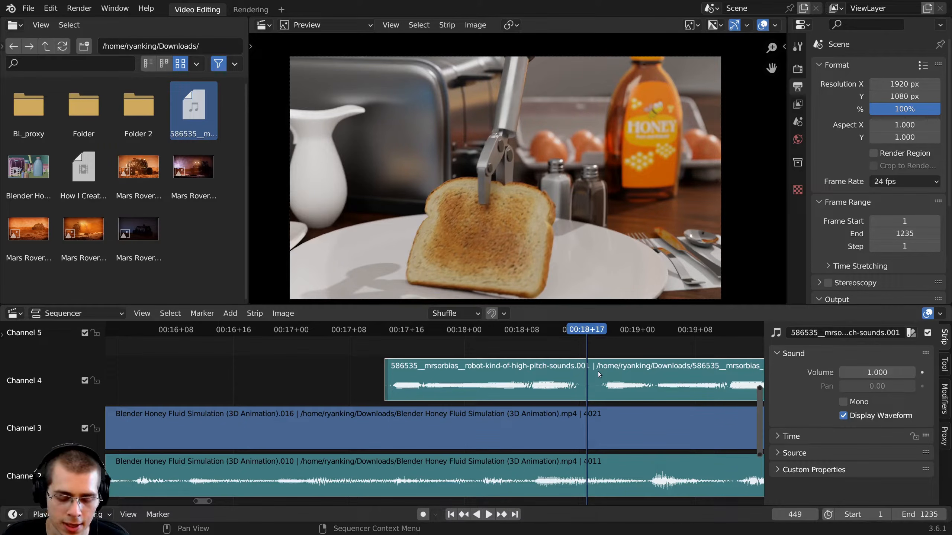
pyautogui.press('k')
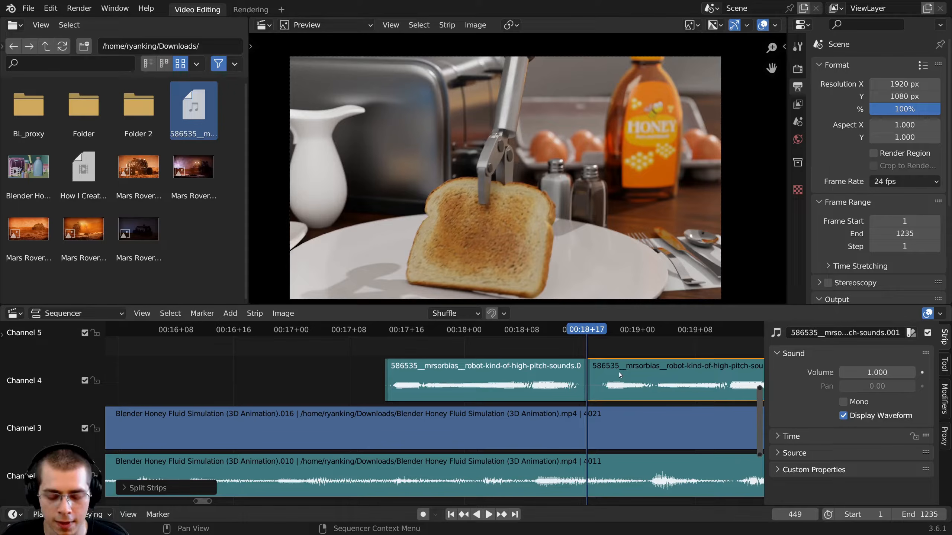
pyautogui.press('Delete')
# - Place the playhead at frame 423 and select the remaining short robot sound clip in Channel 4
pyautogui.click(399, 330)
pyautogui.click(437, 374)
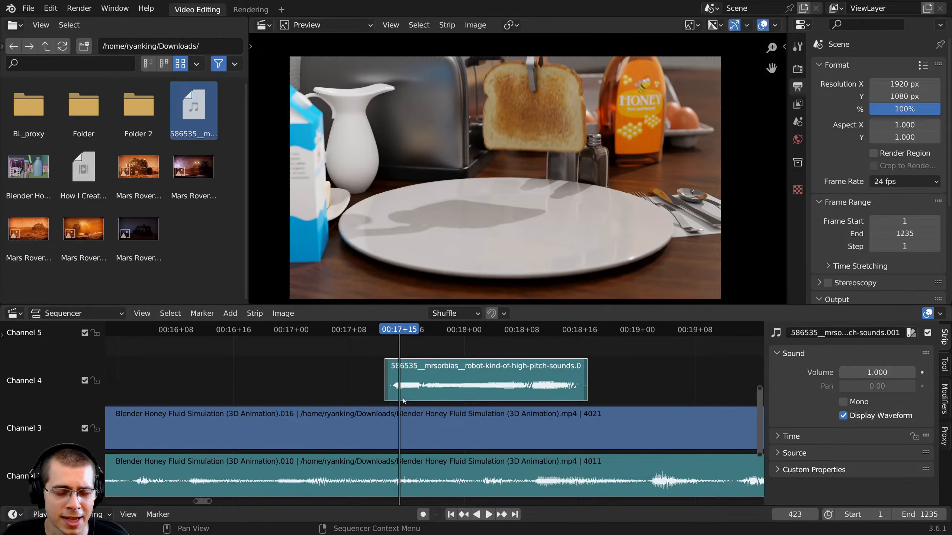
pyautogui.scroll(-9, 577, 389)
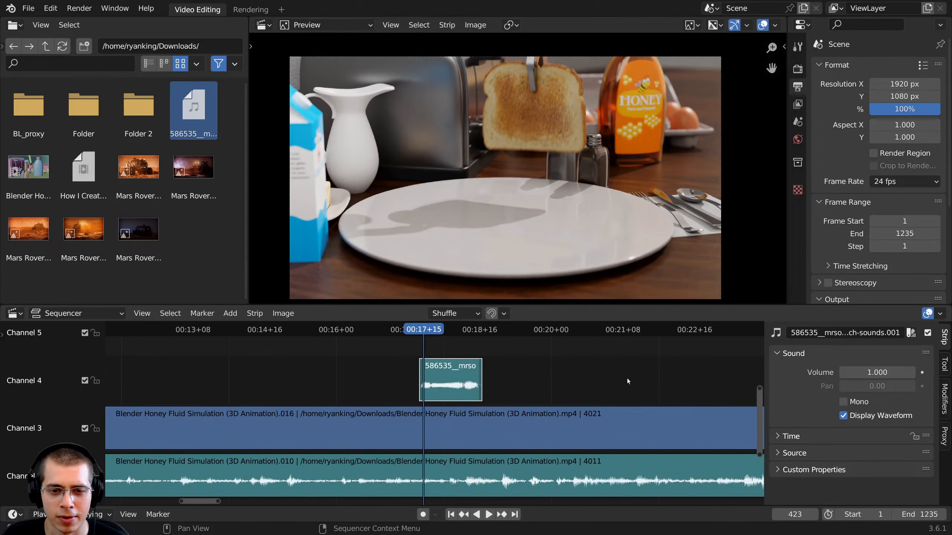
pyautogui.scroll(6, 487, 377)
pyautogui.moveTo(456, 373); pyautogui.dragTo(414, 370, button='middle')
pyautogui.scroll(1, 414, 370)
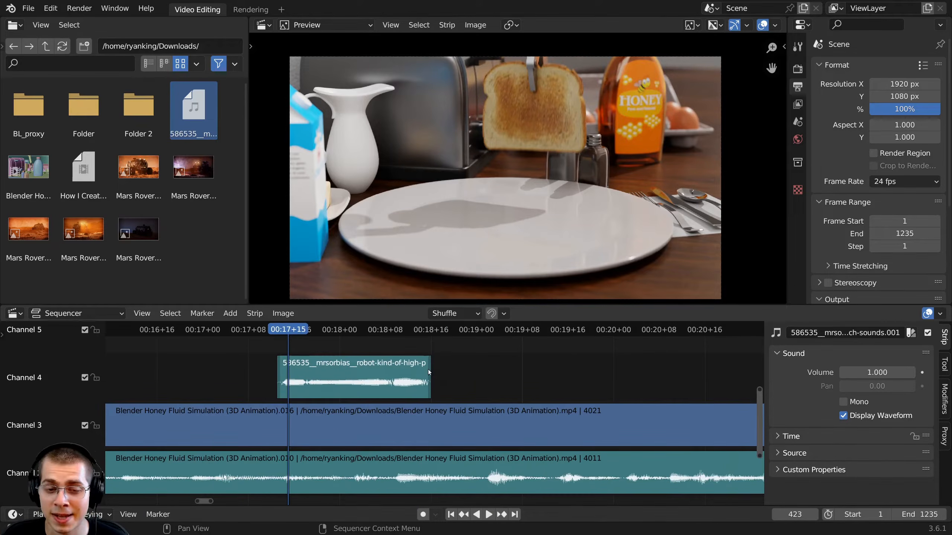
# - Extend the end of the robot sound clip in Channel 4 to frame 449 and slip its audio within the strip
pyautogui.press('g')
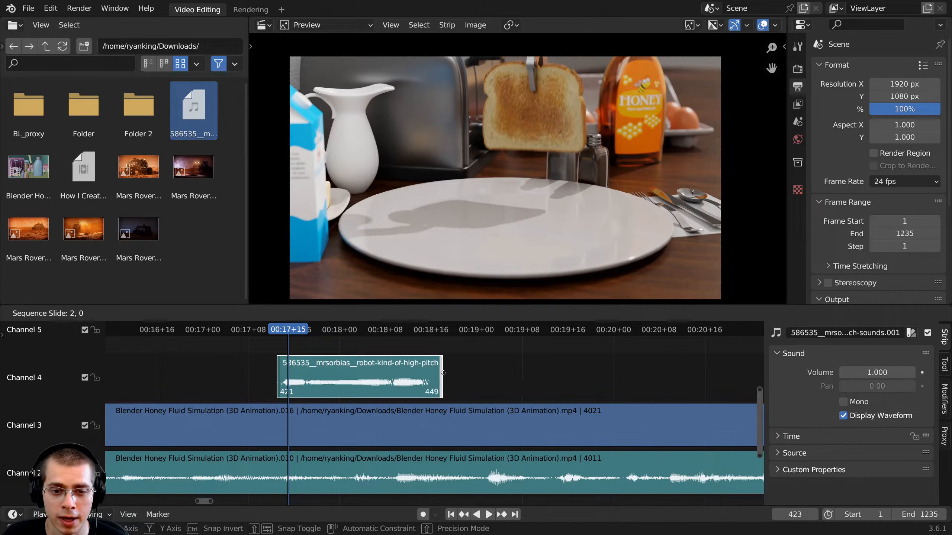
pyautogui.click(405, 376)
pyautogui.press('y')
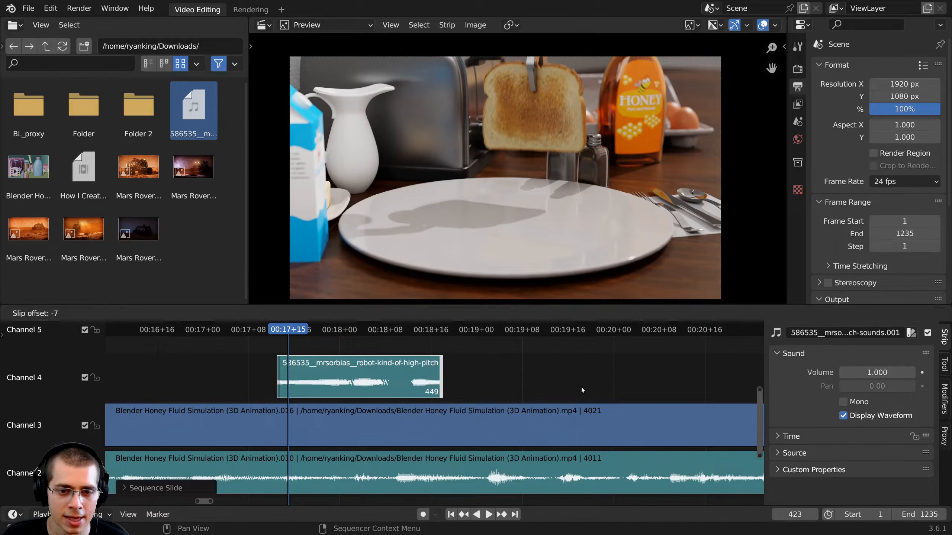
pyautogui.click(466, 375)
# - Play back the slipped robot sound clip and scrub through the surrounding timeline
pyautogui.press('space')
pyautogui.moveTo(351, 332); pyautogui.dragTo(444, 347)
pyautogui.scroll(-8, 437, 348)
pyautogui.moveTo(389, 331); pyautogui.dragTo(319, 338)
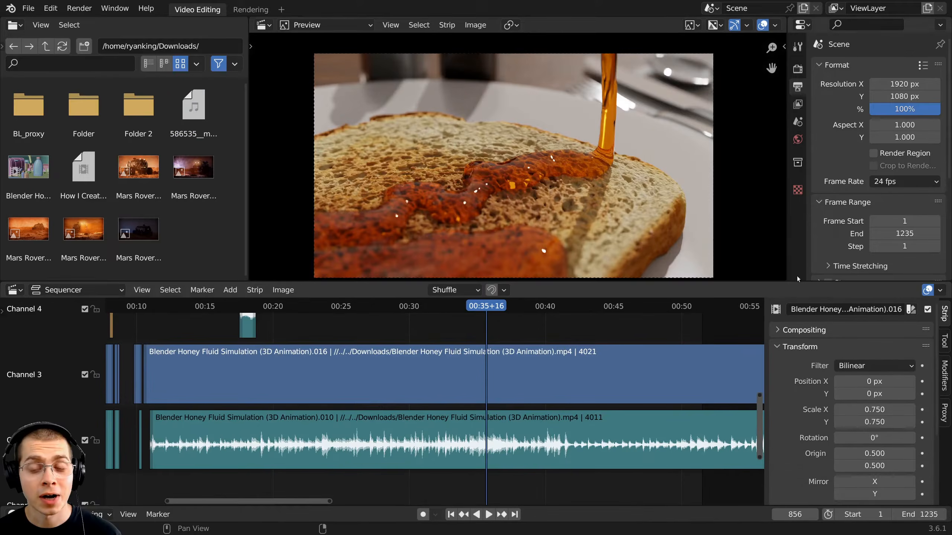
# - Enlarge the sequencer area, select the long honey video strip in Channel 3 and look through its strip properties
pyautogui.moveTo(741, 280); pyautogui.dragTo(741, 256)
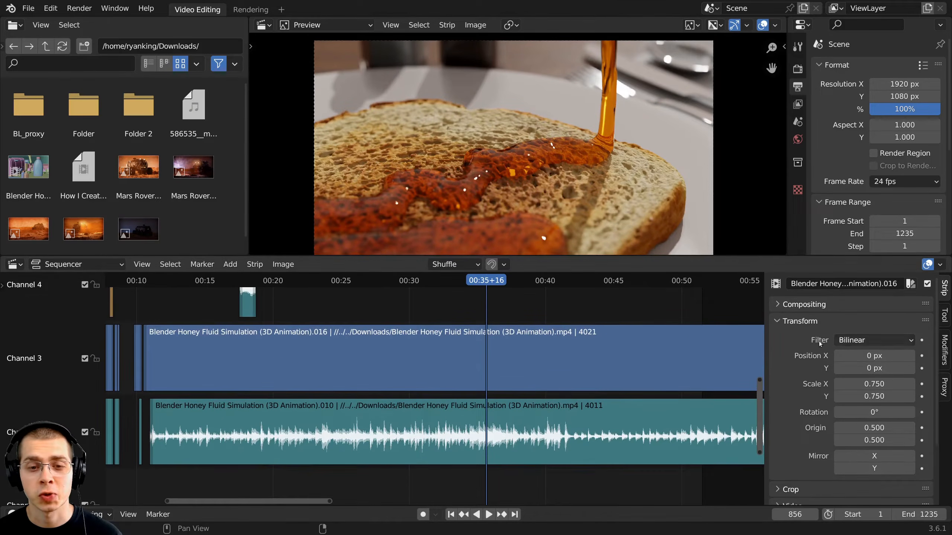
pyautogui.click(432, 344)
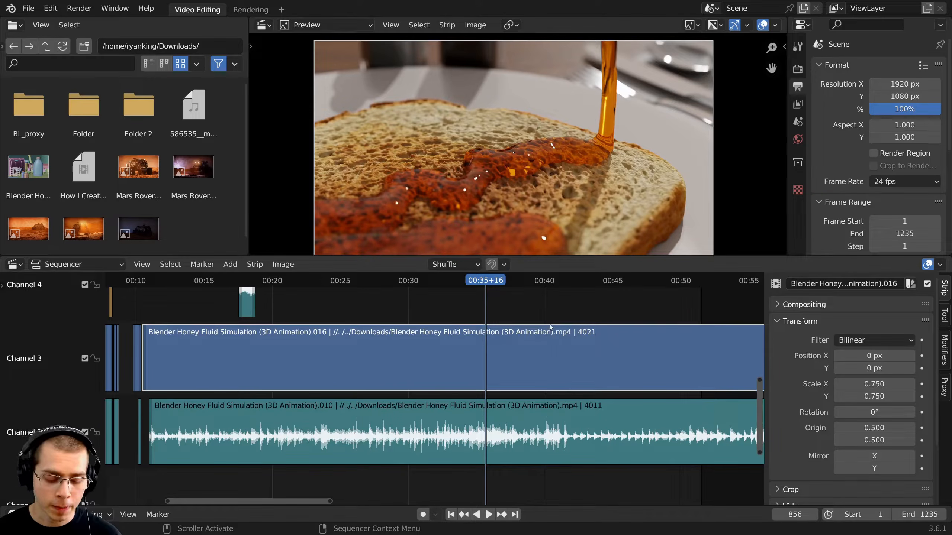
pyautogui.press('n')
pyautogui.press('n')
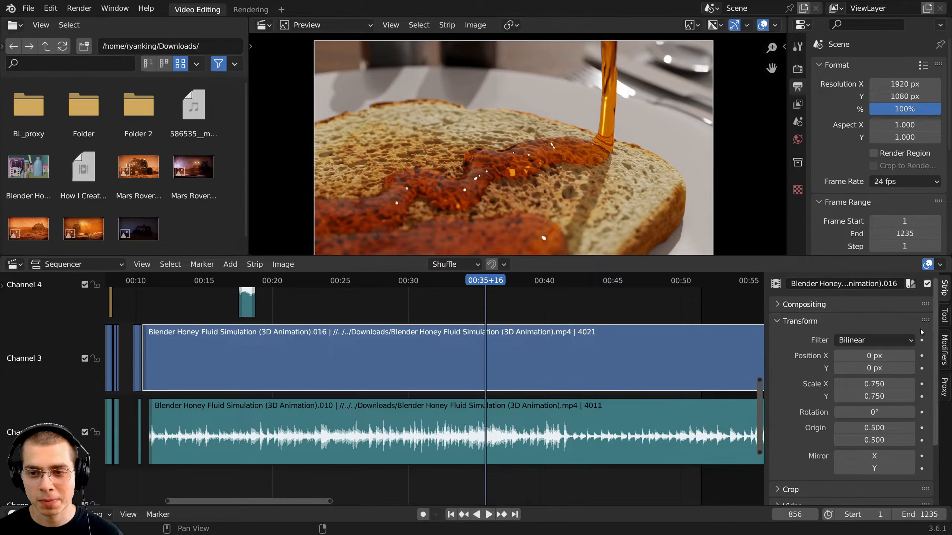
pyautogui.scroll(-3, 851, 375)
pyautogui.scroll(3, 851, 374)
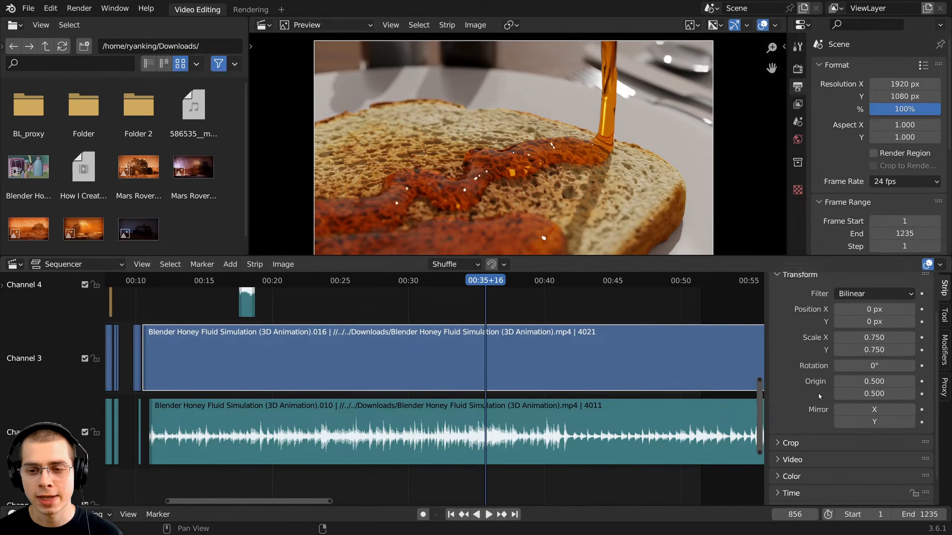
# - Compare the properties of the honey sound strip with those of the video strip above it by selecting each alternately
pyautogui.click(661, 416)
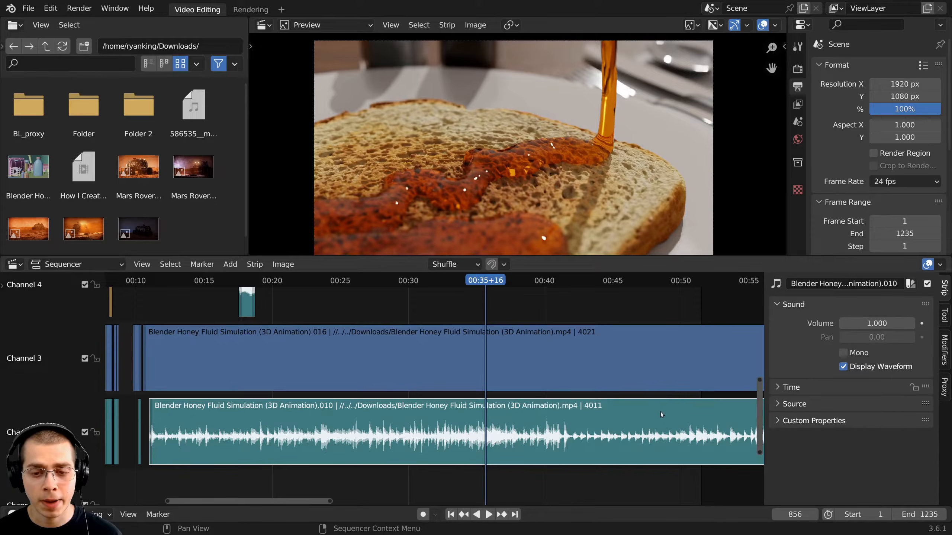
pyautogui.click(644, 353)
pyautogui.click(634, 413)
pyautogui.click(632, 356)
# - Widen the strip properties area and rename the long Channel 3 video strip as Video 1
pyautogui.moveTo(371, 352); pyautogui.dragTo(434, 355, button='middle')
pyautogui.scroll(-3, 434, 355)
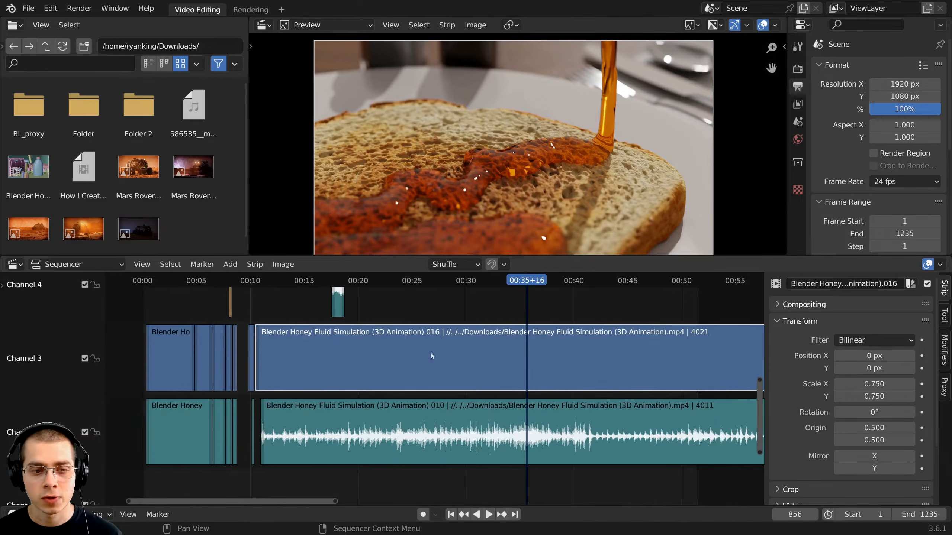
pyautogui.scroll(5, 449, 358)
pyautogui.moveTo(614, 373); pyautogui.dragTo(462, 377, button='middle')
pyautogui.scroll(2, 446, 375)
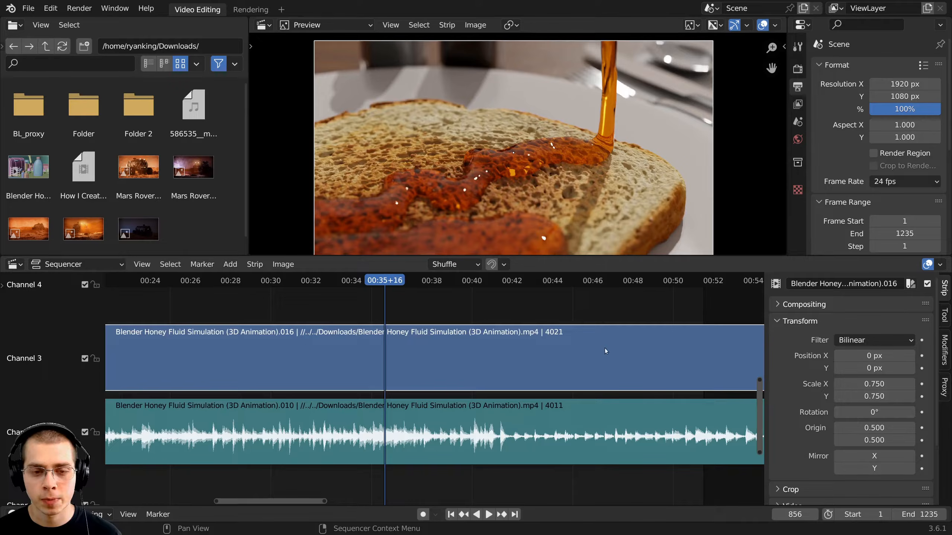
pyautogui.moveTo(766, 356); pyautogui.dragTo(745, 357)
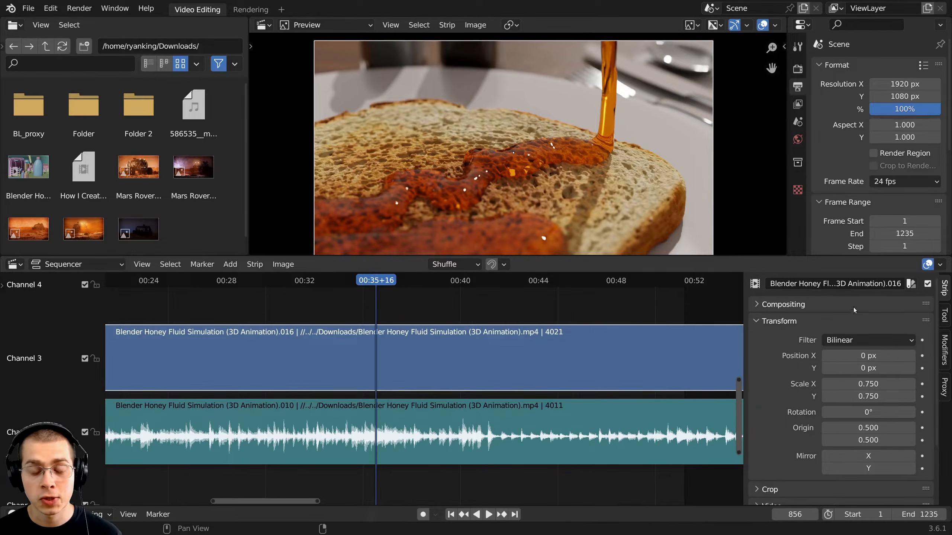
pyautogui.click(814, 285)
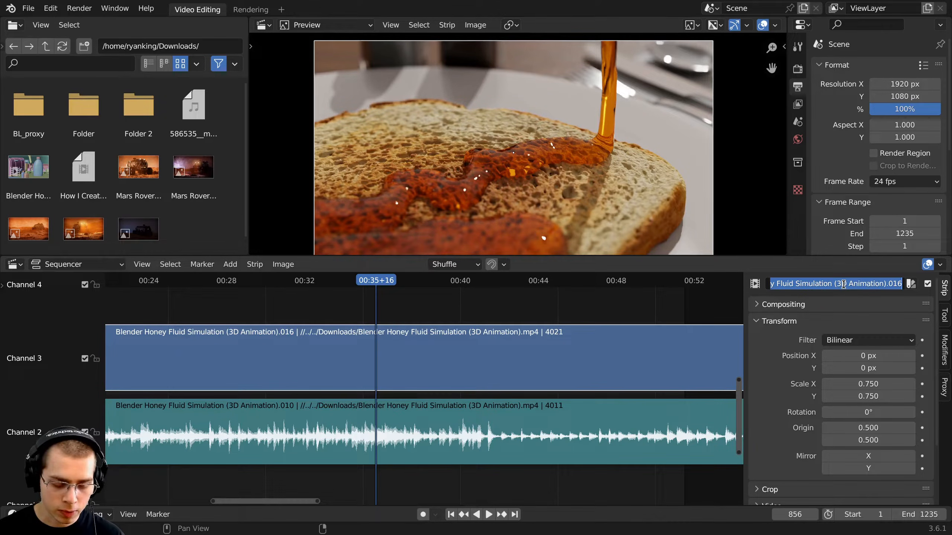
pyautogui.write('Video 1')
pyautogui.press('Return')
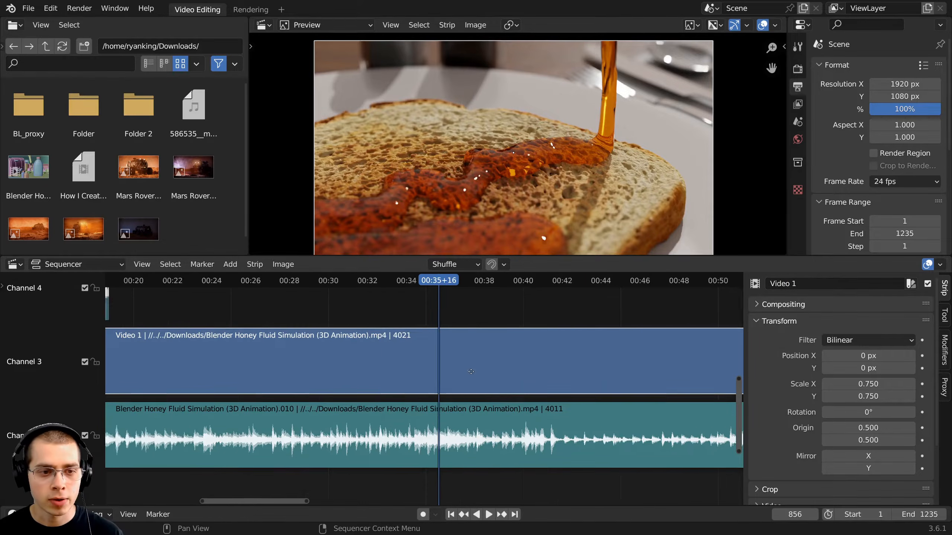
# - Open the rename pop-up for the selected Channel 3 strip and re-enter Video 1 as its name
pyautogui.scroll(-2, 119, 344)
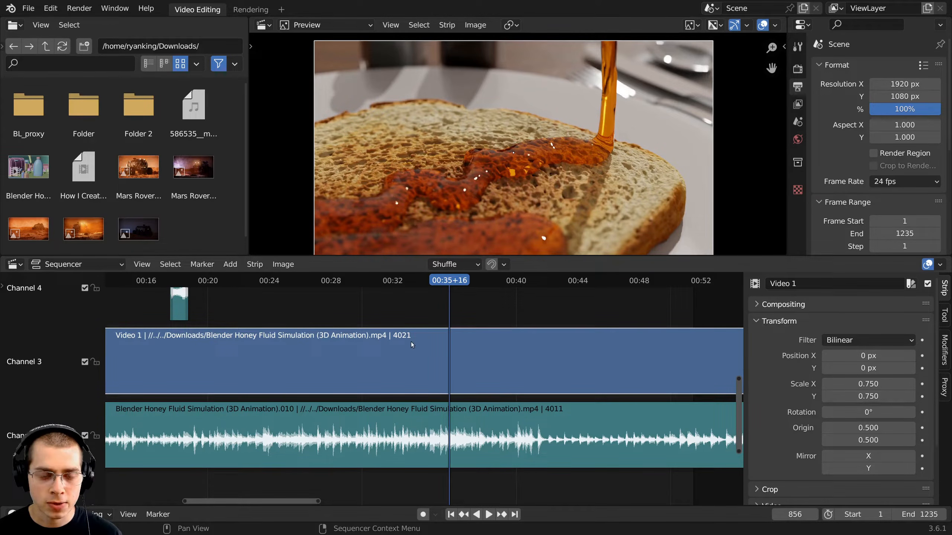
pyautogui.press('F2')
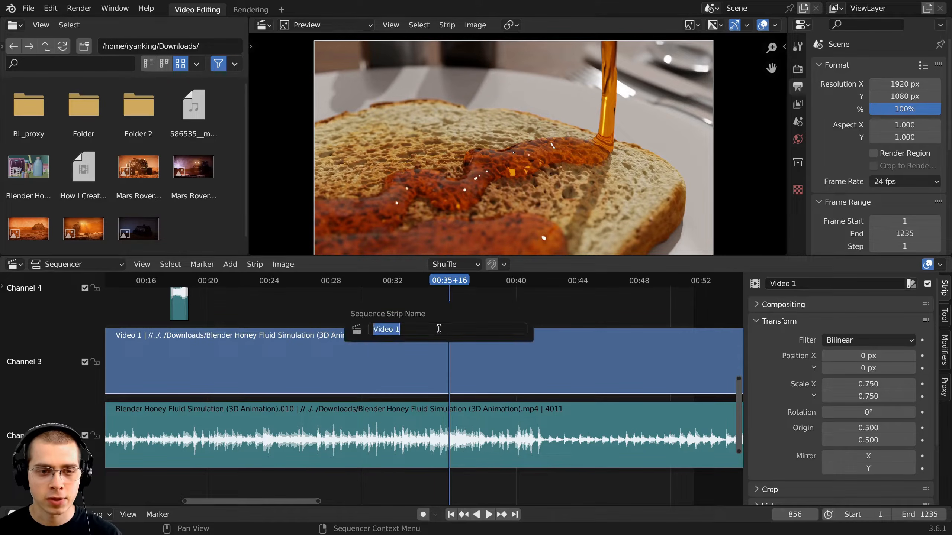
pyautogui.click(440, 329)
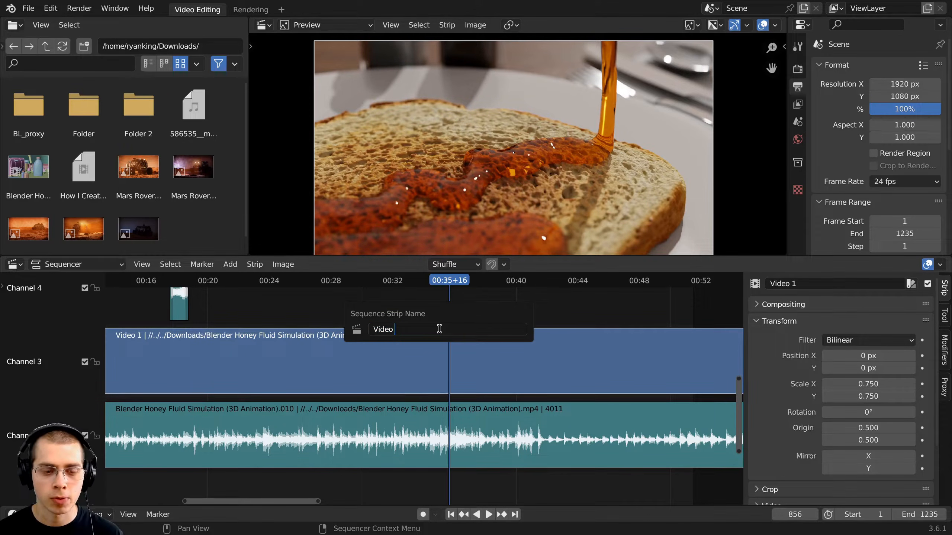
pyautogui.press('Return')
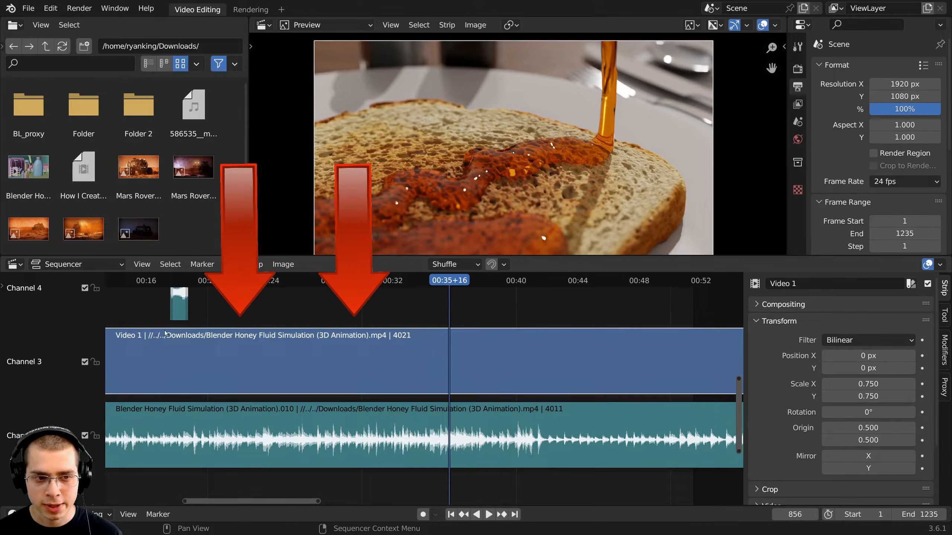
# - Collapse all property sections of the Video 1 strip, leaving only Compositing expanded
pyautogui.click(757, 304)
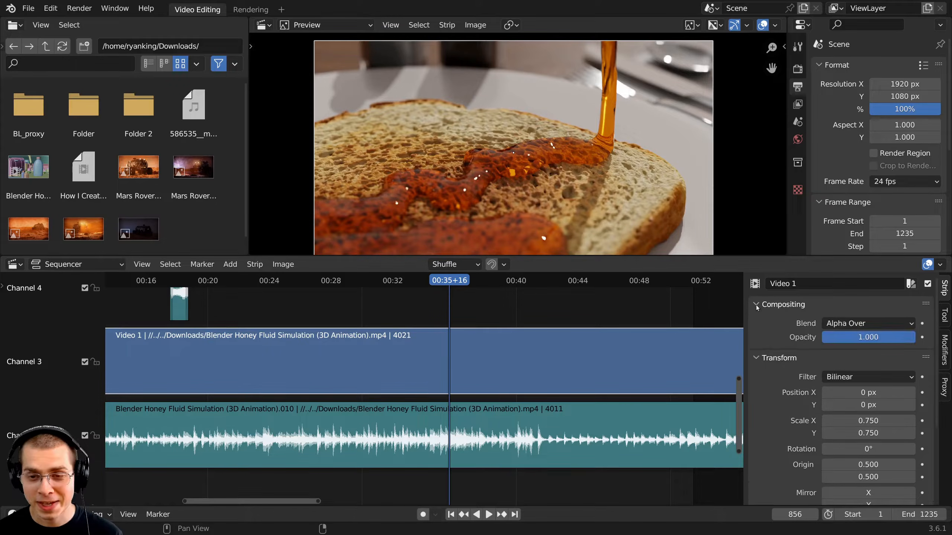
pyautogui.moveTo(757, 305); pyautogui.dragTo(754, 428)
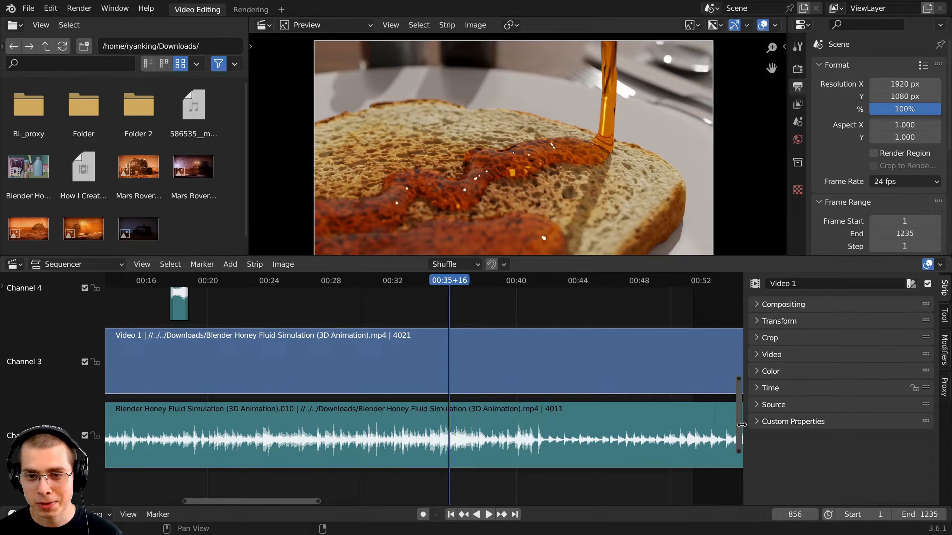
pyautogui.click(756, 305)
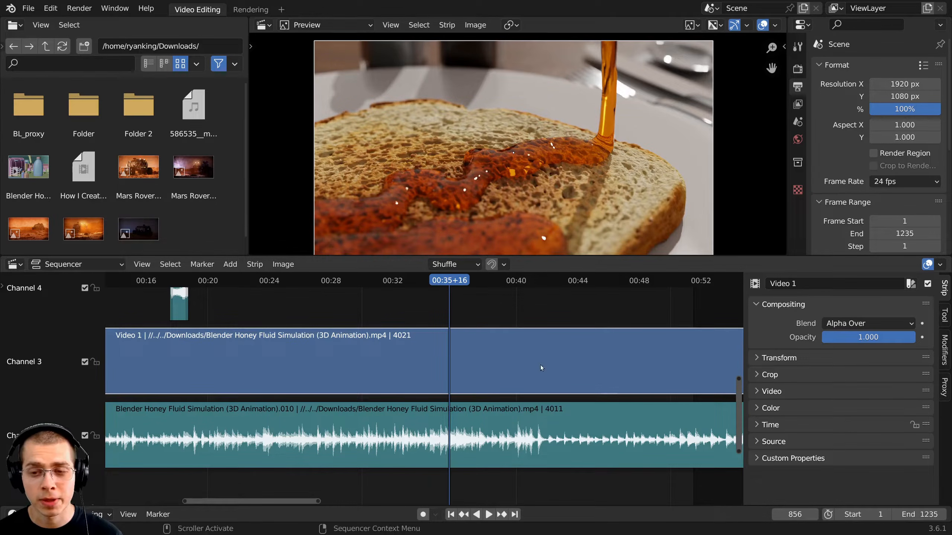
# - Examine the blending modes available for the Video 1 strip and view how the strips are layered in the channels
pyautogui.moveTo(542, 368); pyautogui.dragTo(535, 378, button='middle')
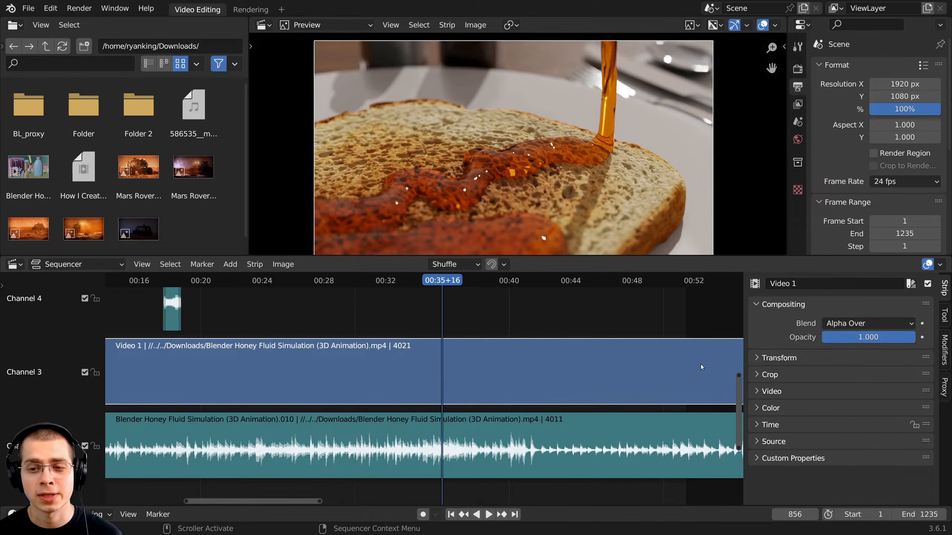
pyautogui.click(832, 328)
pyautogui.click(835, 328)
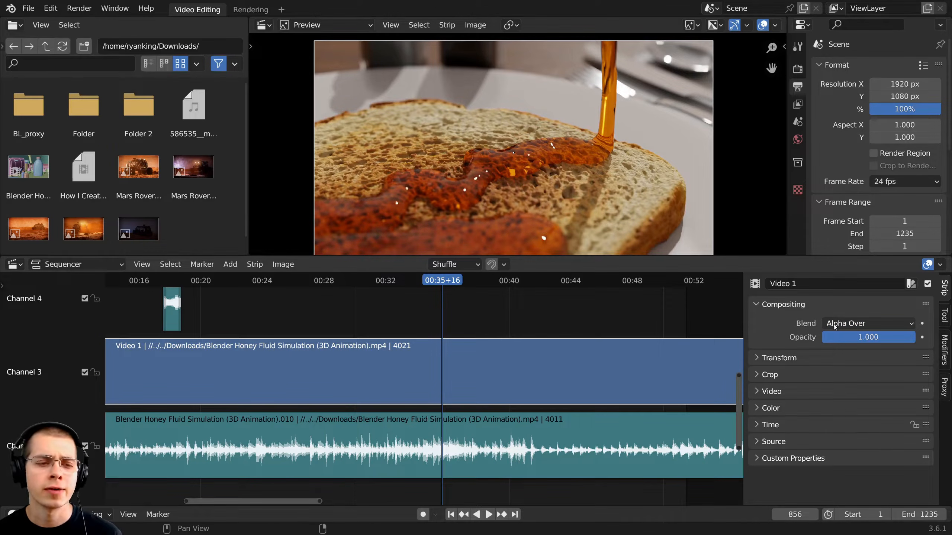
pyautogui.scroll(-6, 287, 328)
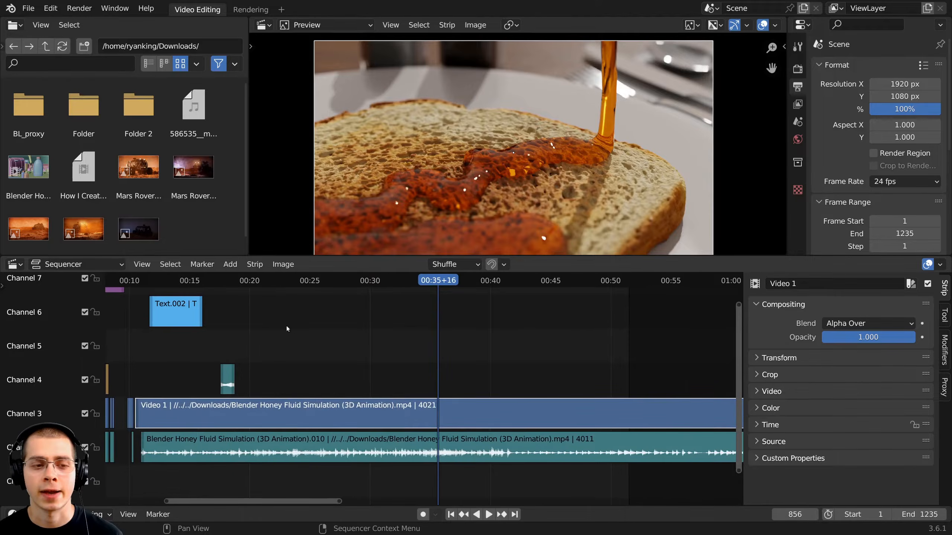
pyautogui.press('Home')
pyautogui.click(861, 325)
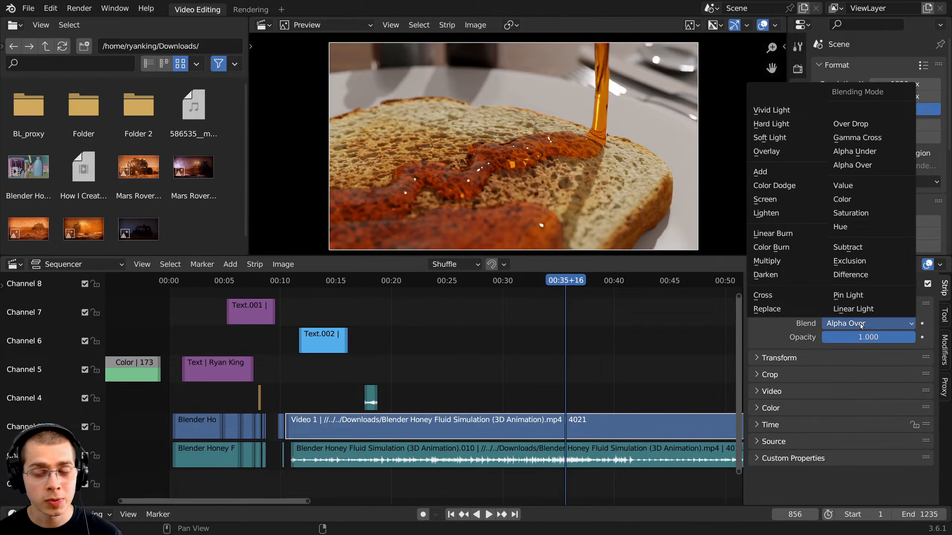
pyautogui.click(861, 326)
# - Add the Mars Rover Final Render 1 image to Channel 5 at the playhead and scale it to about 0.55
pyautogui.scroll(-2, 337, 382)
pyautogui.moveTo(296, 377); pyautogui.dragTo(331, 362, button='middle')
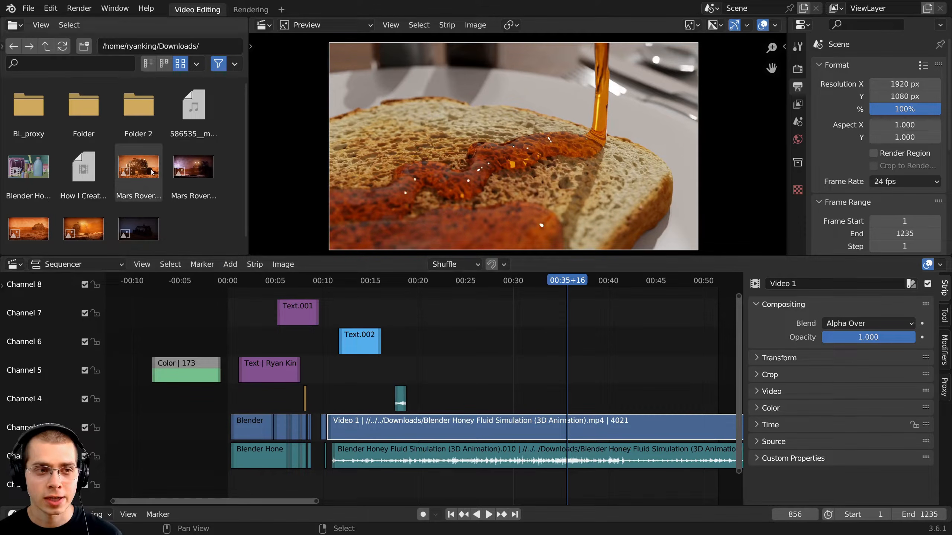
pyautogui.moveTo(146, 169); pyautogui.dragTo(568, 370)
pyautogui.press('s')
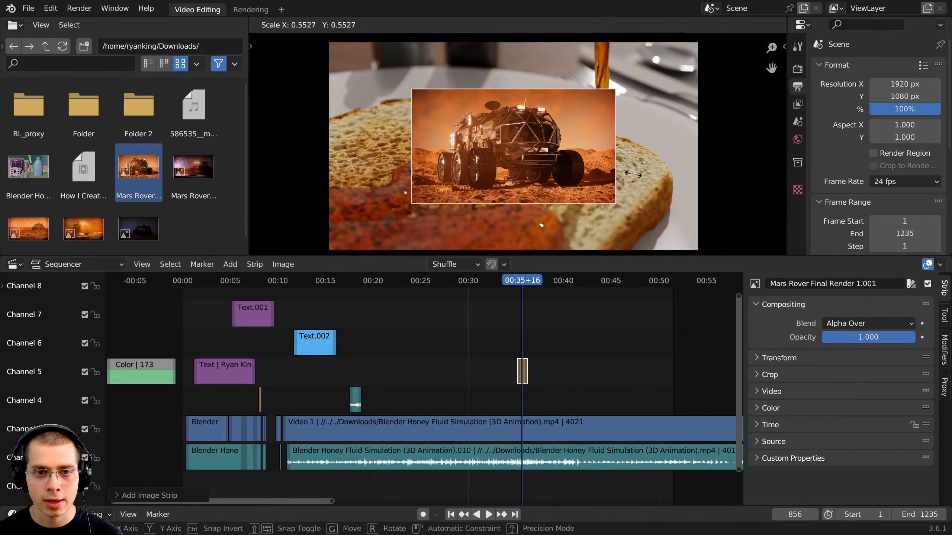
pyautogui.click(634, 176)
pyautogui.press('KP_Decimal')
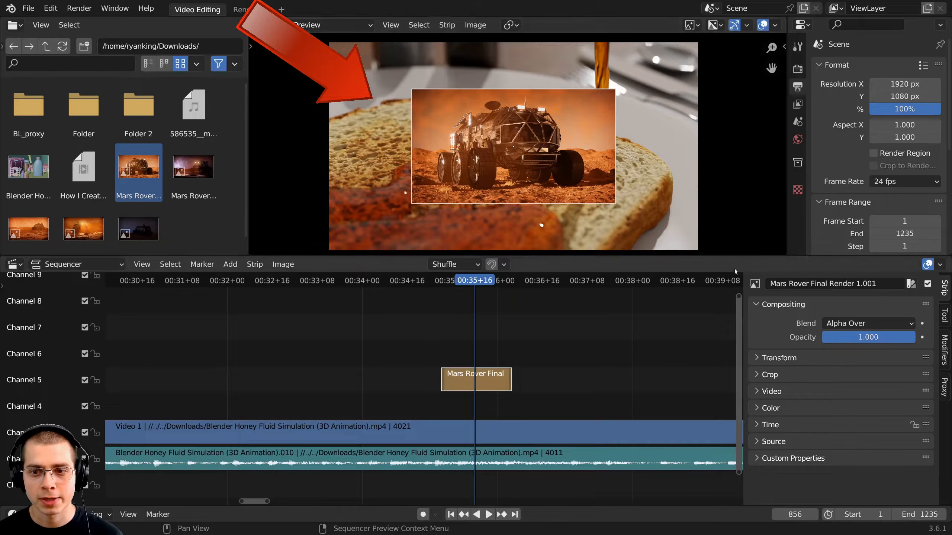
# - Set the Mars Rover image strip's blend mode to Replace and inspect the preview around the image
pyautogui.click(836, 325)
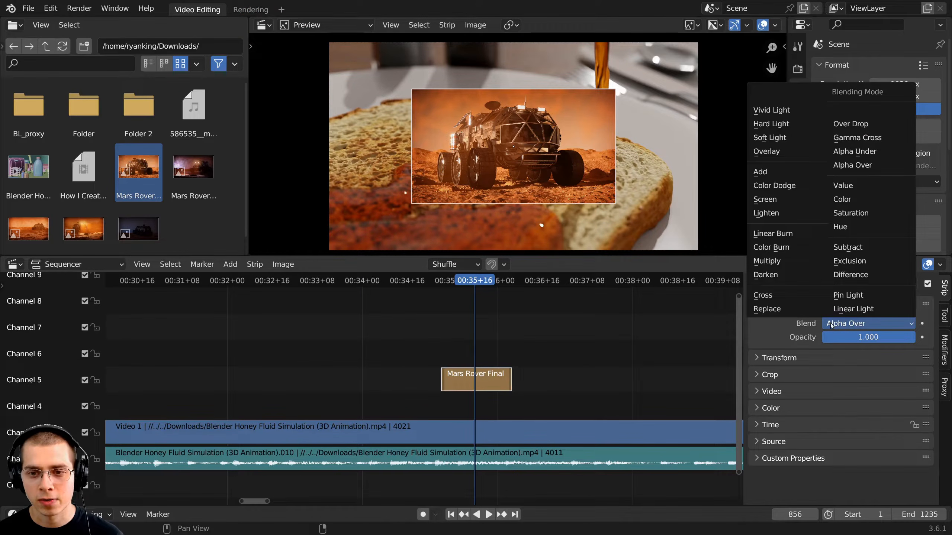
pyautogui.click(774, 309)
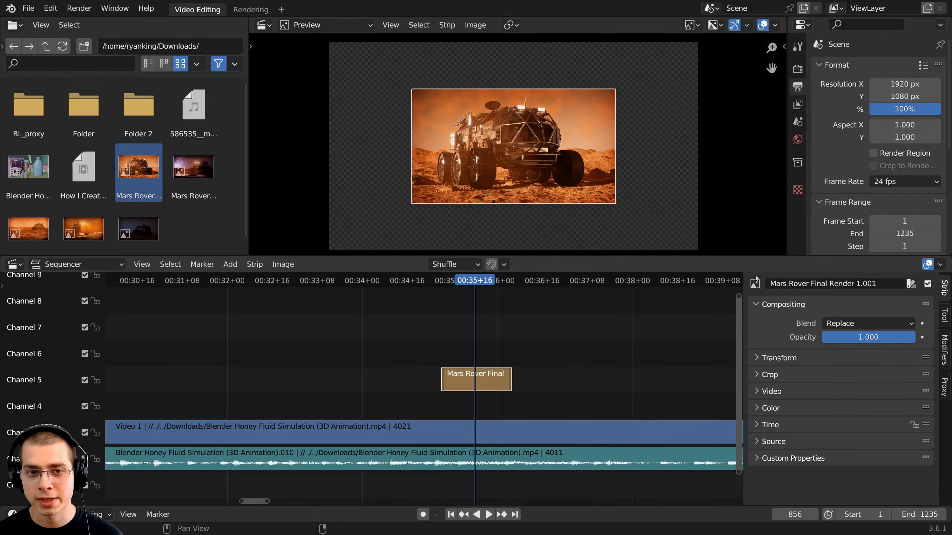
pyautogui.scroll(2, 673, 129)
pyautogui.moveTo(452, 174); pyautogui.dragTo(545, 120, button='middle')
pyautogui.press('Home')
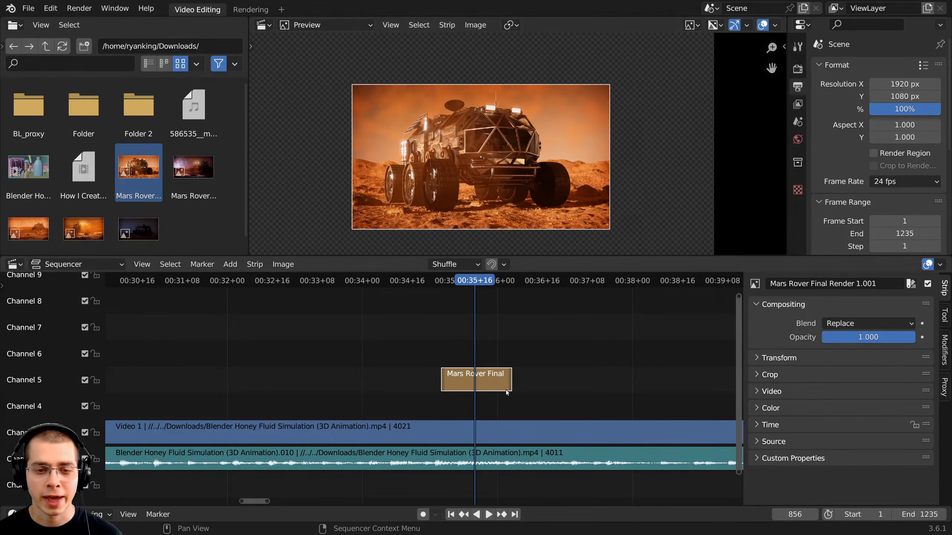
# - Set the Mars Rover strip's blend mode to Alpha Over and try out its opacity, finishing at 1.000
pyautogui.click(857, 325)
pyautogui.click(858, 324)
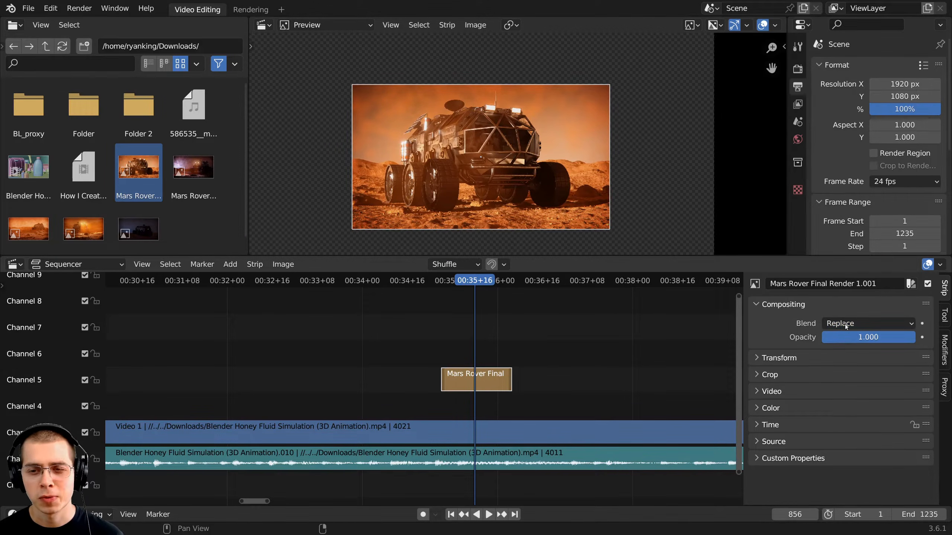
pyautogui.click(857, 324)
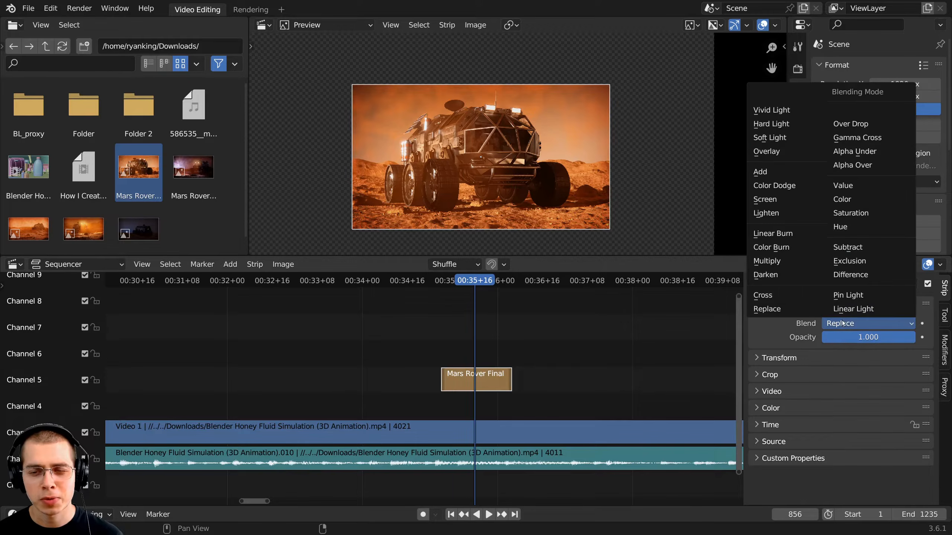
pyautogui.click(855, 165)
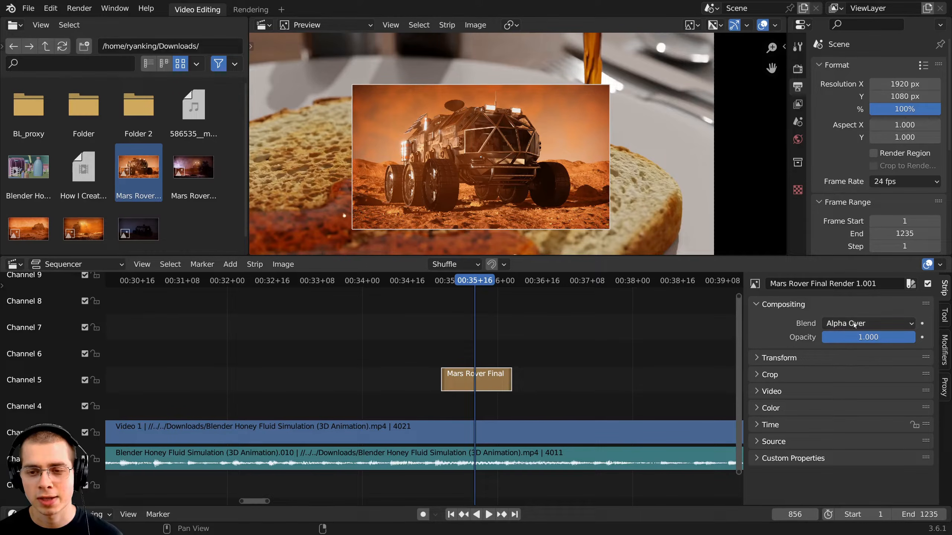
pyautogui.scroll(1, 567, 197)
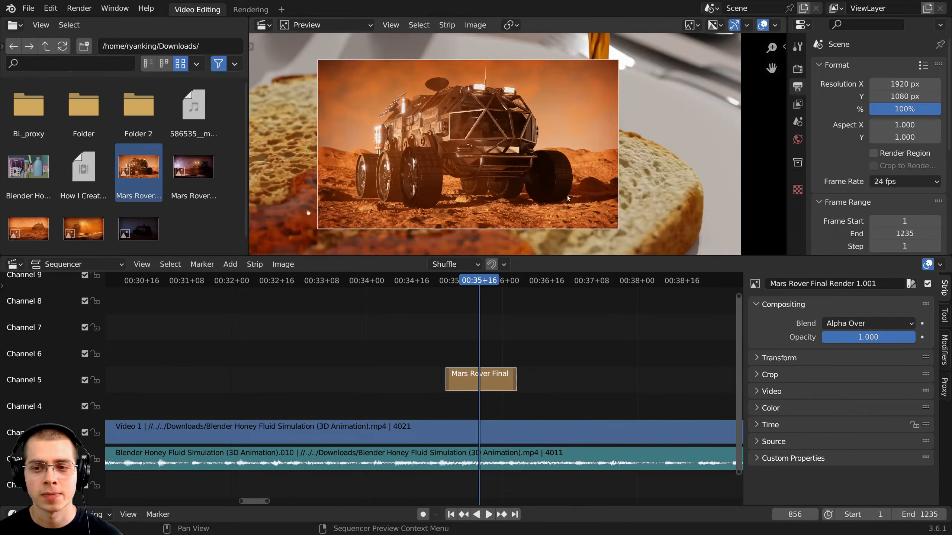
pyautogui.moveTo(881, 337); pyautogui.dragTo(915, 337)
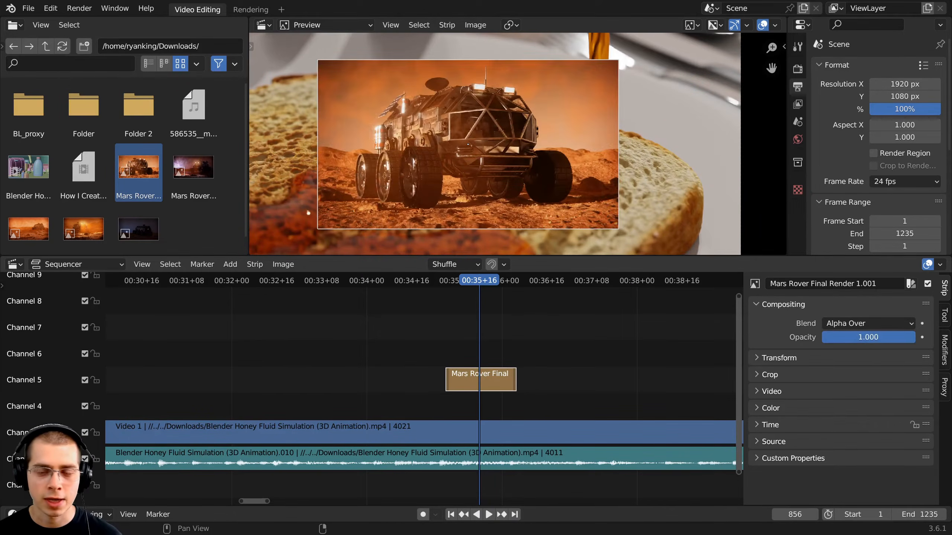
# - Show the Video 1 strip's transform properties and try out its position, scale and rotation values
pyautogui.press('s')
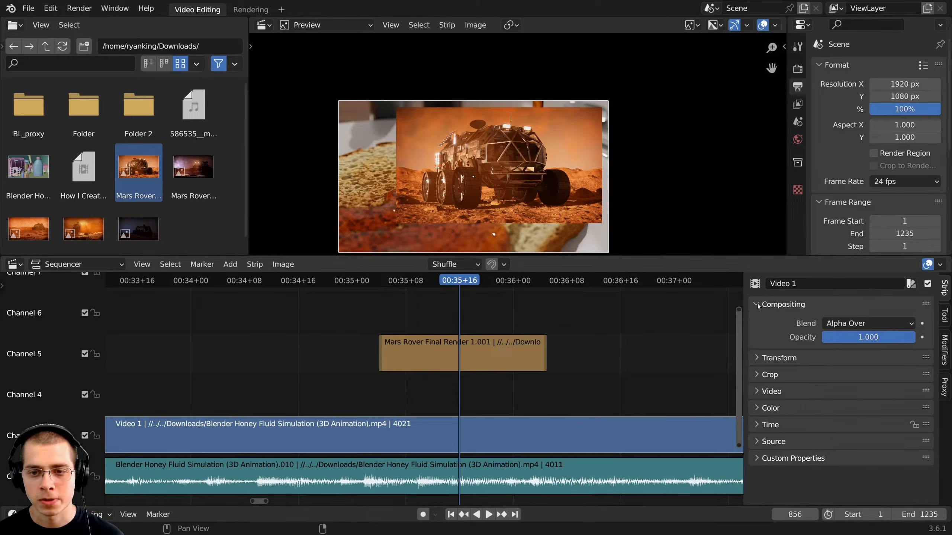
pyautogui.click(758, 305)
pyautogui.click(779, 319)
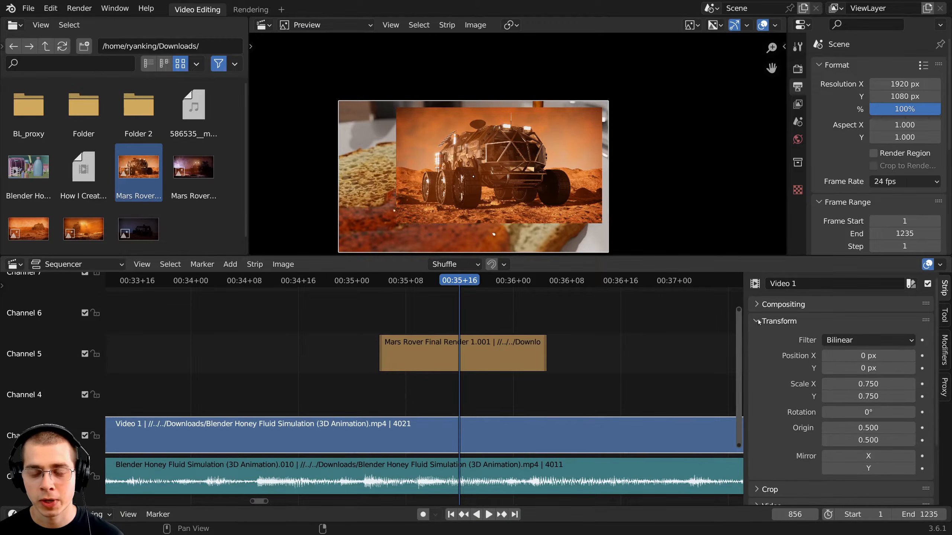
pyautogui.scroll(-1, 867, 479)
pyautogui.moveTo(861, 337); pyautogui.dragTo(937, 341)
pyautogui.rightClick(861, 337)
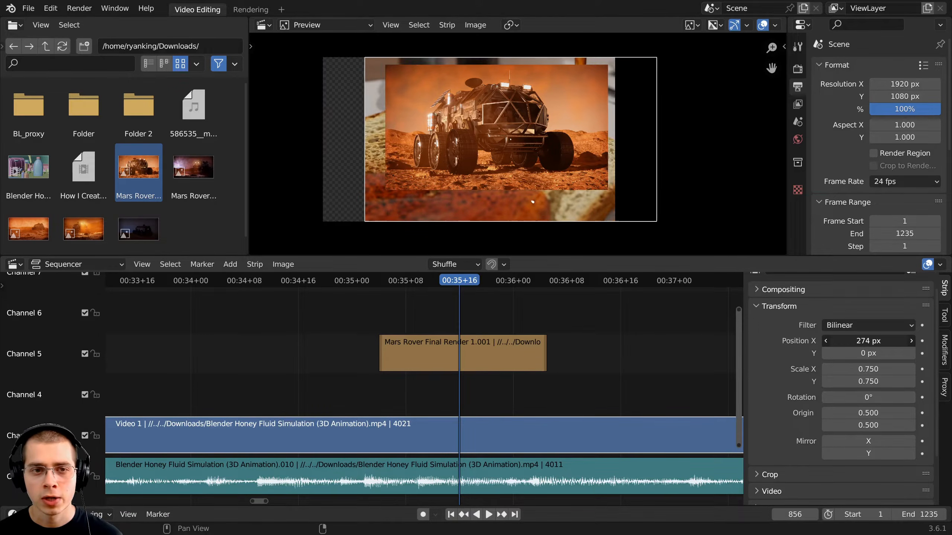
pyautogui.rightClick(866, 341)
pyautogui.moveTo(866, 354); pyautogui.dragTo(906, 398)
pyautogui.rightClick(866, 353)
pyautogui.rightClick(866, 371)
pyautogui.rightClick(866, 398)
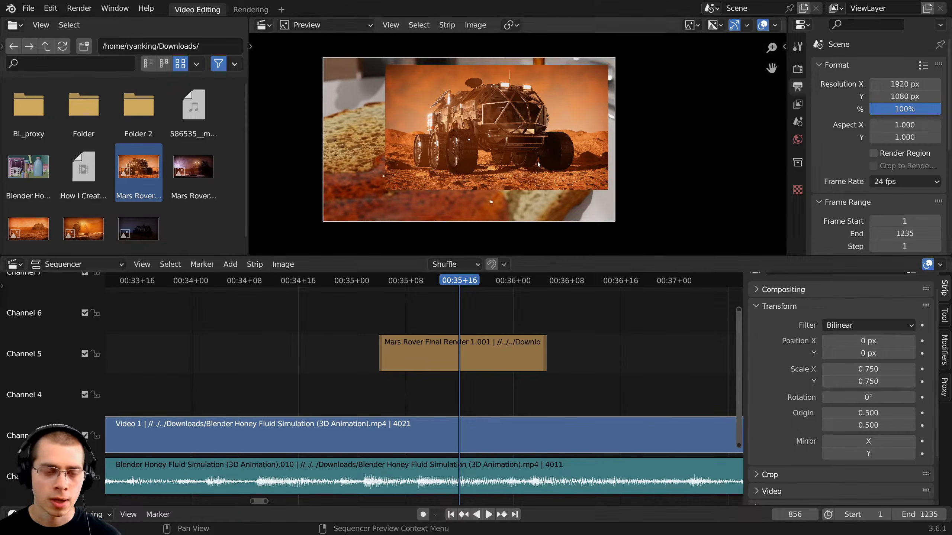
# - Try rotating, scaling and moving the Video 1 strip directly in the preview
pyautogui.press('r')
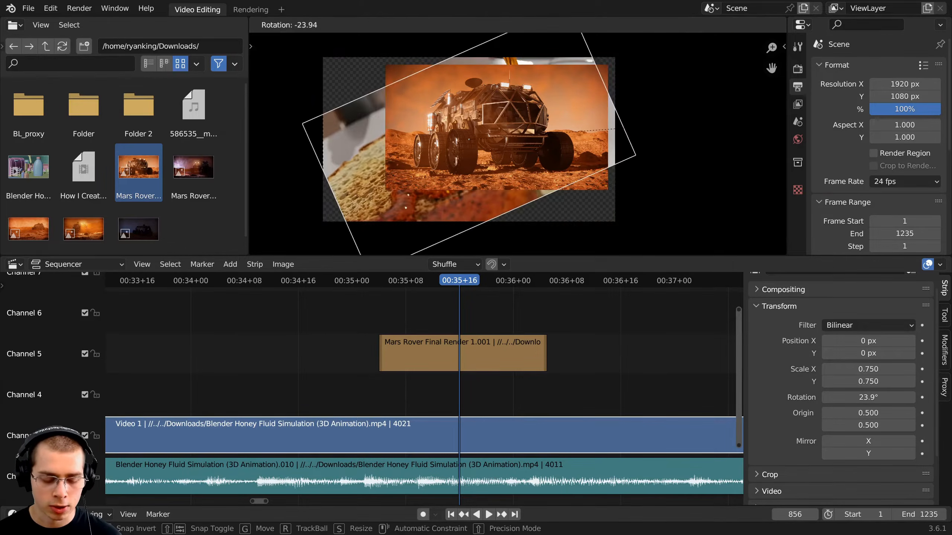
pyautogui.press('Escape')
pyautogui.press('s')
pyautogui.rightClick(625, 187)
pyautogui.press('g')
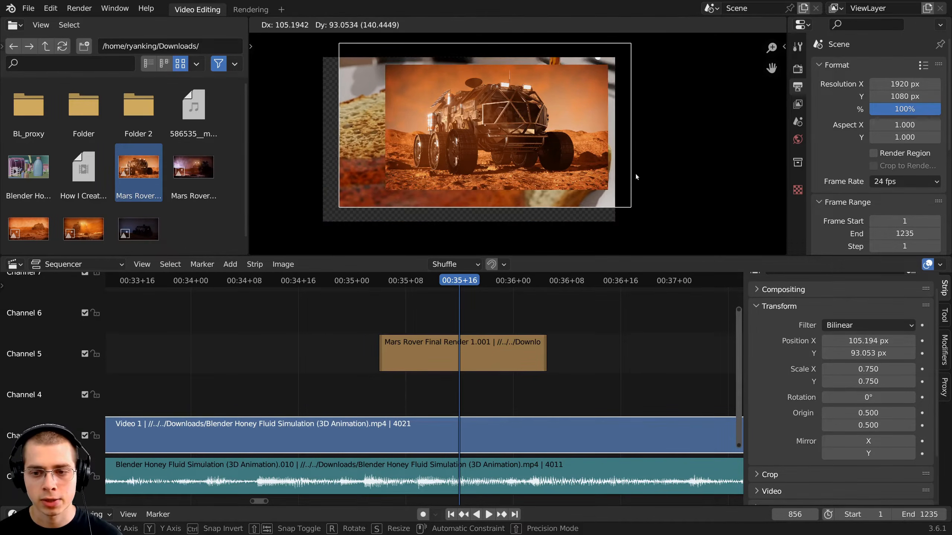
pyautogui.rightClick(634, 178)
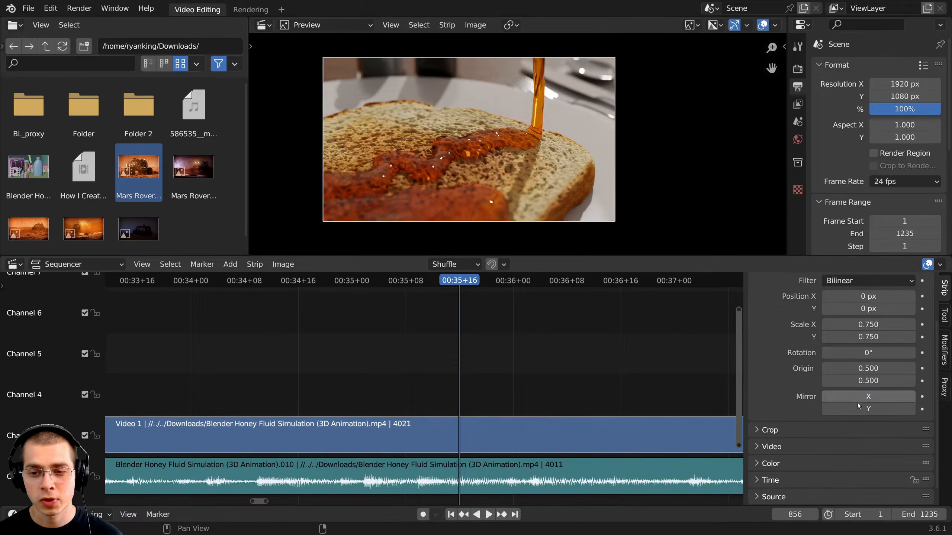
# - Show the crop properties, shift the Video 1.002 strip about one second earlier in Channel 4, and place the playhead at 00:40+13
pyautogui.scroll(3, 858, 397)
pyautogui.click(757, 320)
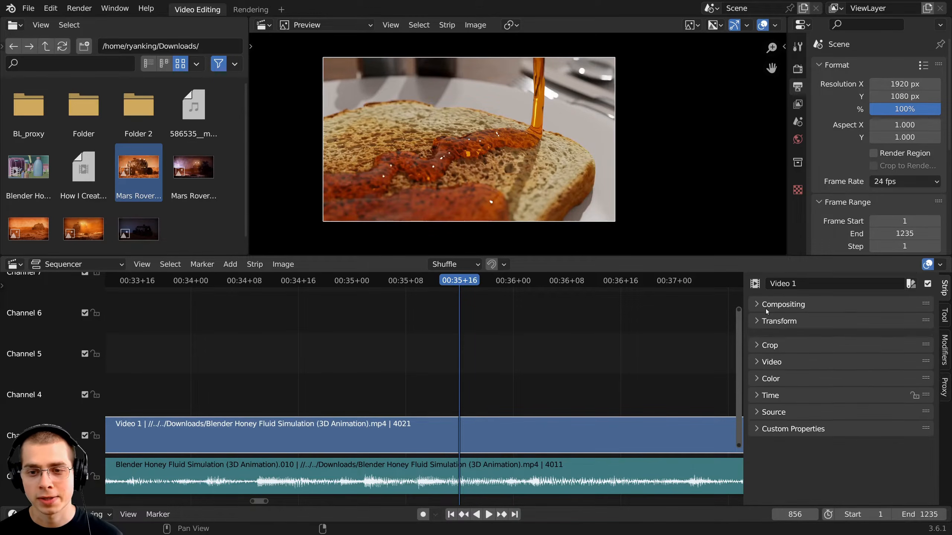
pyautogui.click(756, 338)
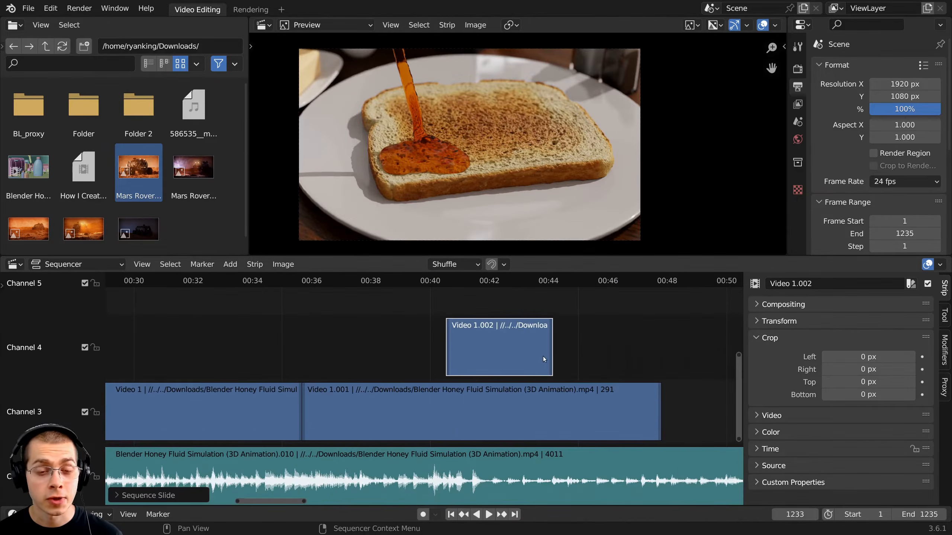
pyautogui.moveTo(543, 357); pyautogui.dragTo(450, 321)
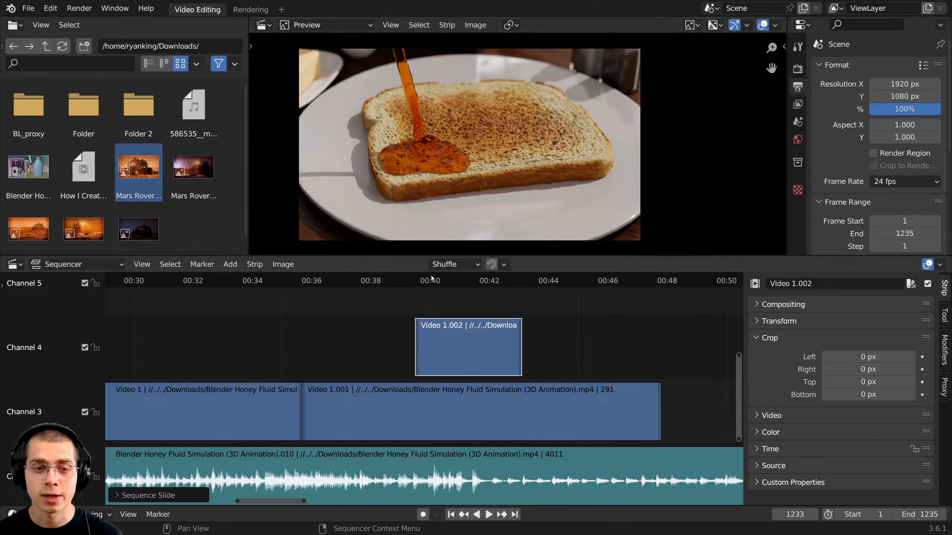
pyautogui.moveTo(409, 280); pyautogui.dragTo(445, 281)
pyautogui.click(494, 387)
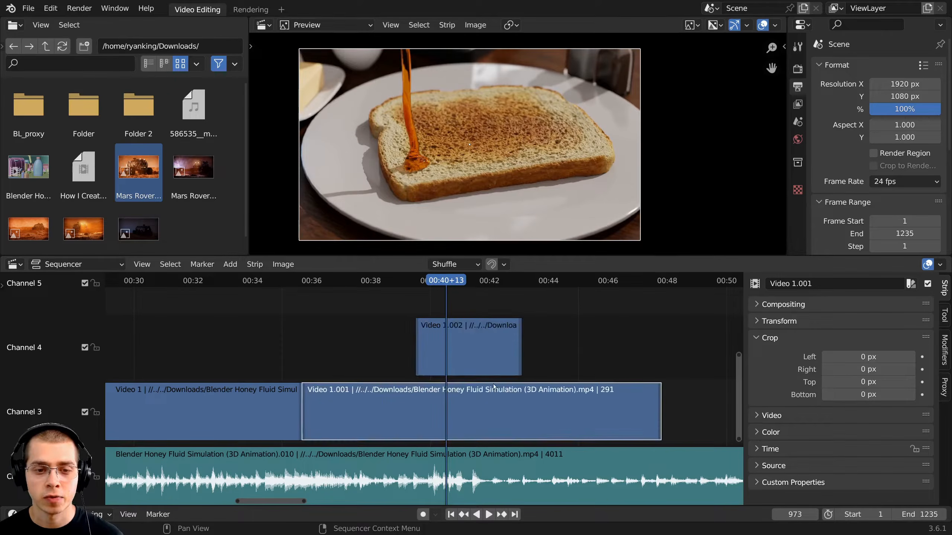
pyautogui.scroll(2, 494, 386)
pyautogui.click(465, 338)
pyautogui.keyDown('ctrl'); pyautogui.moveTo(448, 321); pyautogui.dragTo(439, 315, button='middle'); pyautogui.keyUp('ctrl')
pyautogui.moveTo(439, 314); pyautogui.dragTo(416, 300, button='middle')
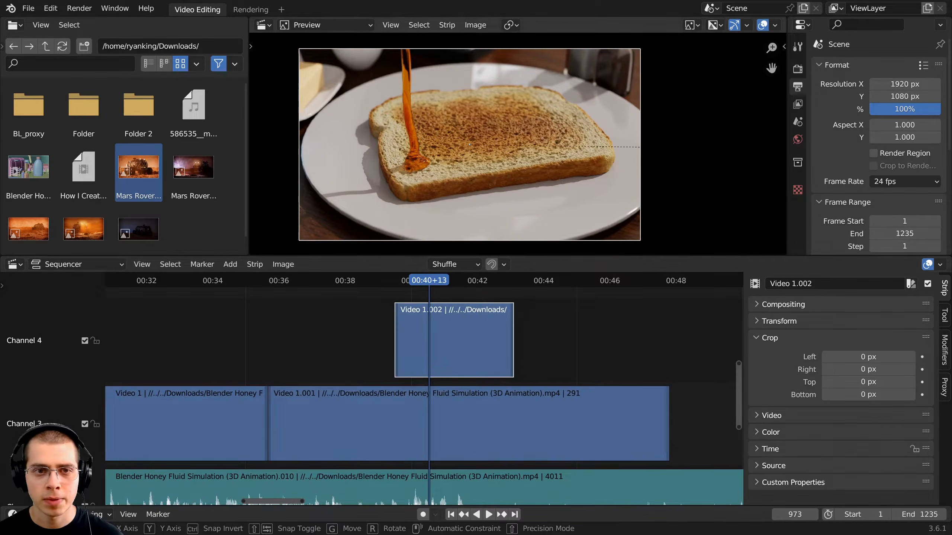
# - Scale down Video 1.002, crop it 387 px left, 174 px right, 66 px top and 197 px bottom, and place it in the frame's upper-right corner
pyautogui.press('s')
pyautogui.click(486, 65)
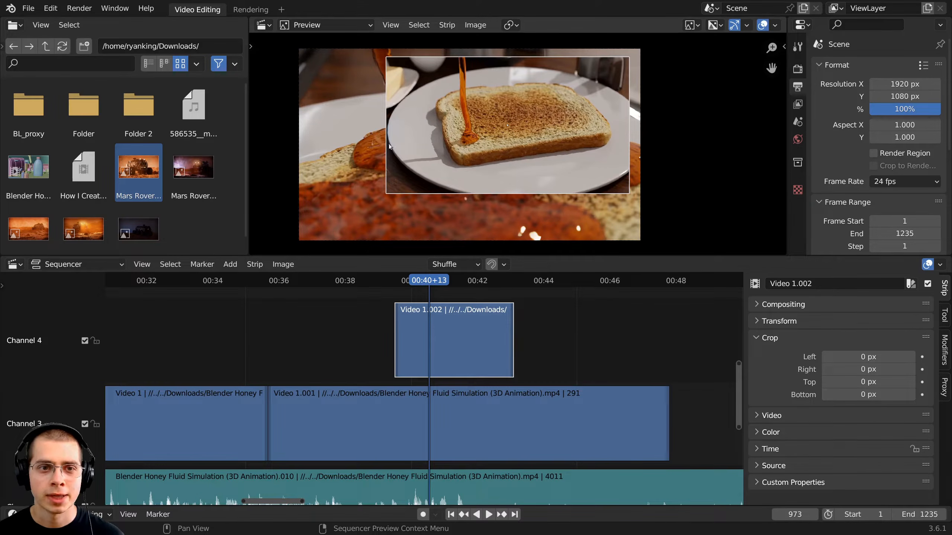
pyautogui.moveTo(862, 357); pyautogui.dragTo(899, 395)
pyautogui.press('g')
pyautogui.click(568, 61)
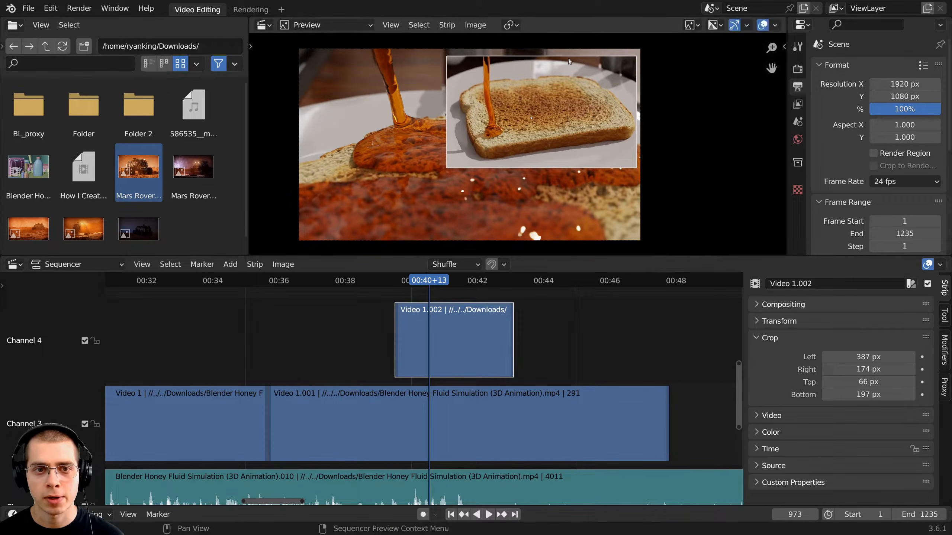
# - Select all strips, show the video properties of Video 1.002, and try out Reverse Frames
pyautogui.press('a')
pyautogui.click(756, 337)
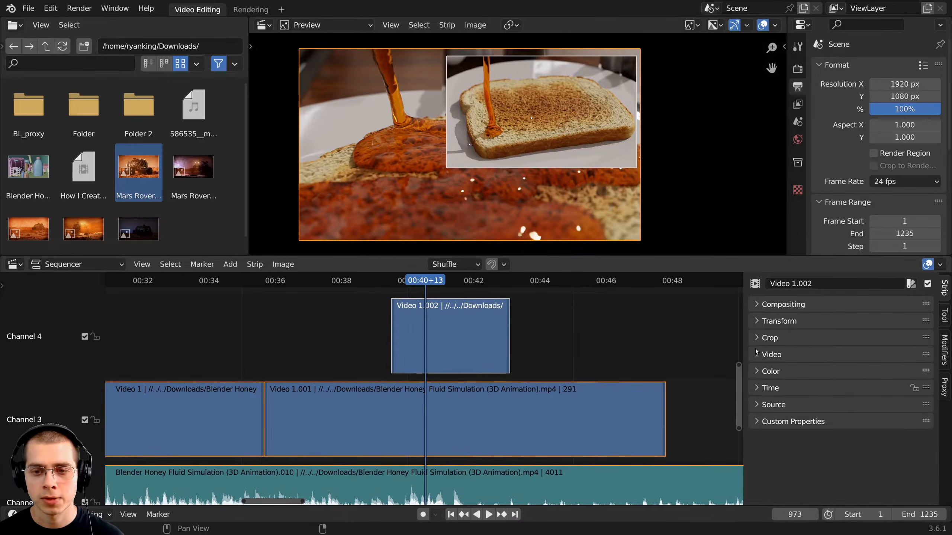
pyautogui.click(756, 353)
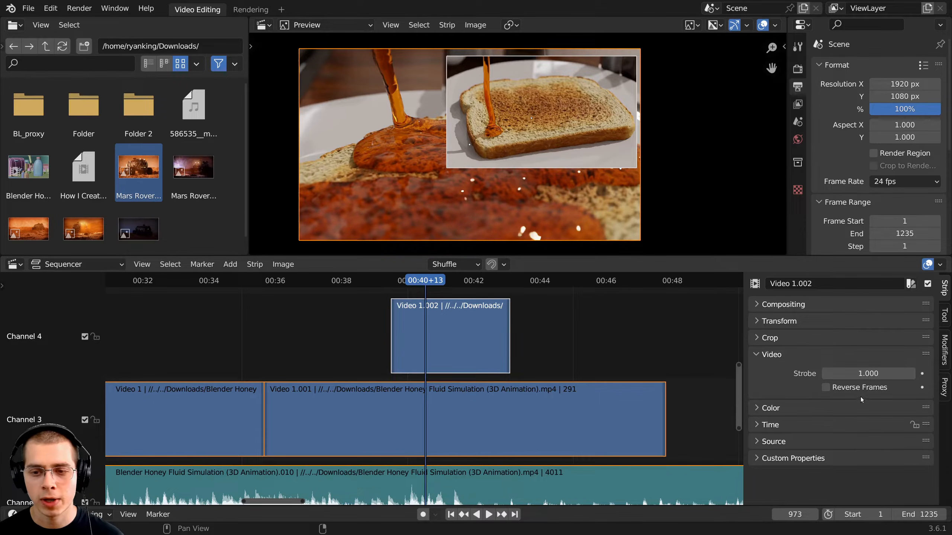
pyautogui.click(828, 387)
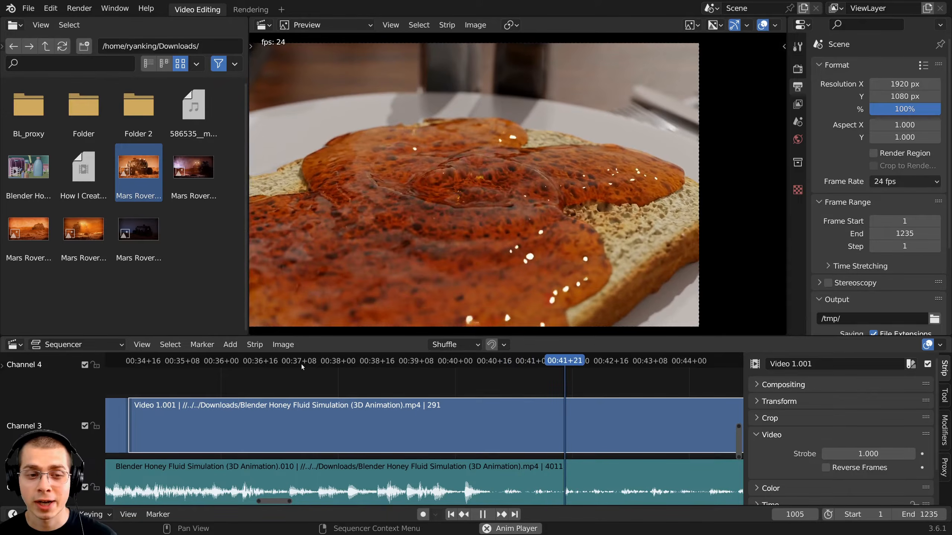
# - Play back the Video 1.001 strip from about 00:37 and set its strobe to 6
pyautogui.click(302, 364)
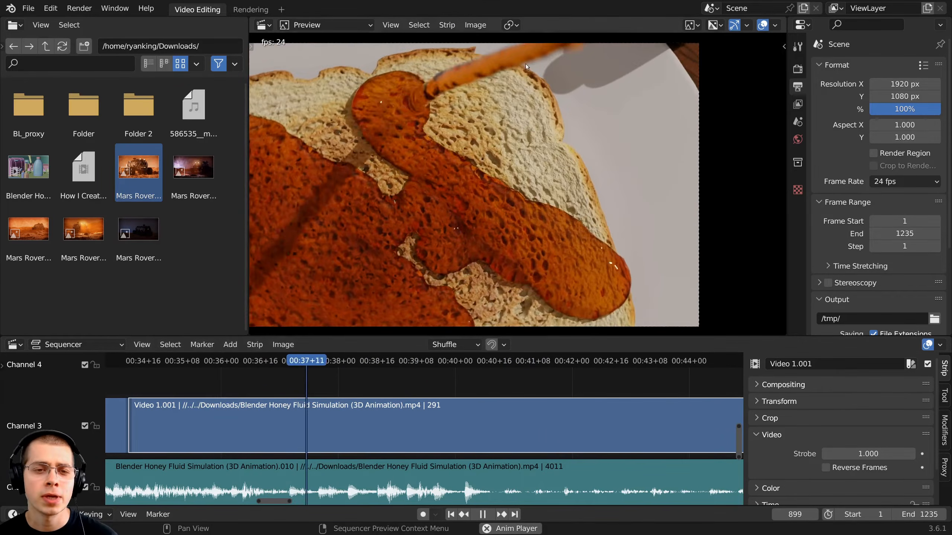
pyautogui.click(867, 454)
pyautogui.write('6')
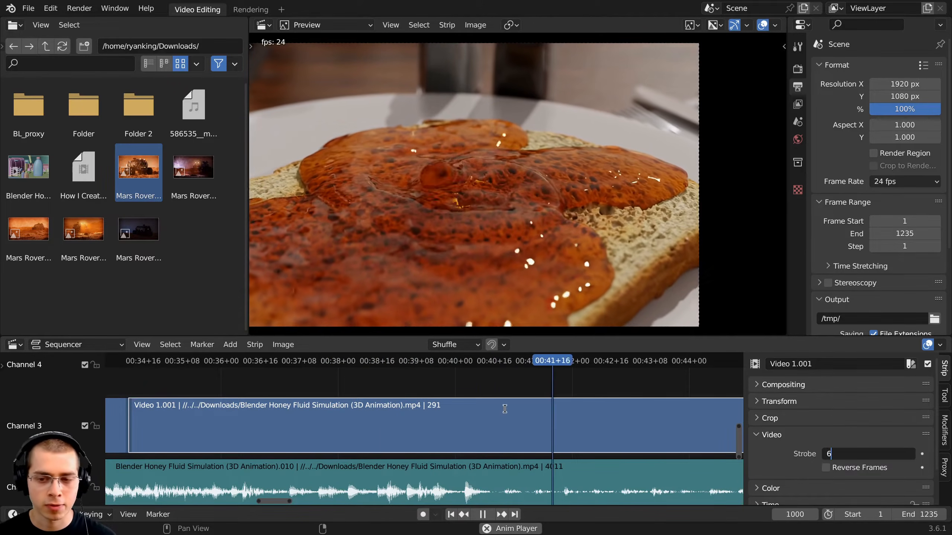
pyautogui.press('Return')
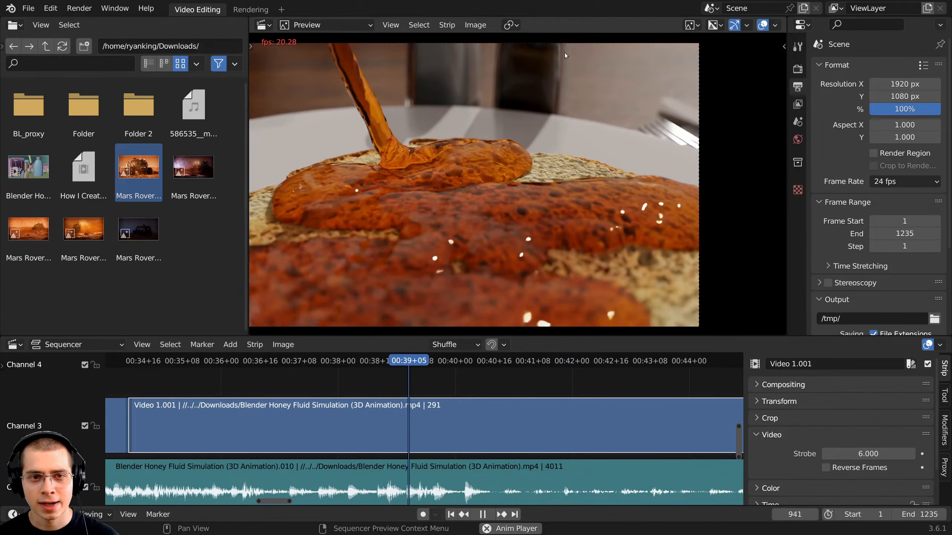
# - Set the Video 1.001 strip's strobe to 2 and watch the playback
pyautogui.click(868, 453)
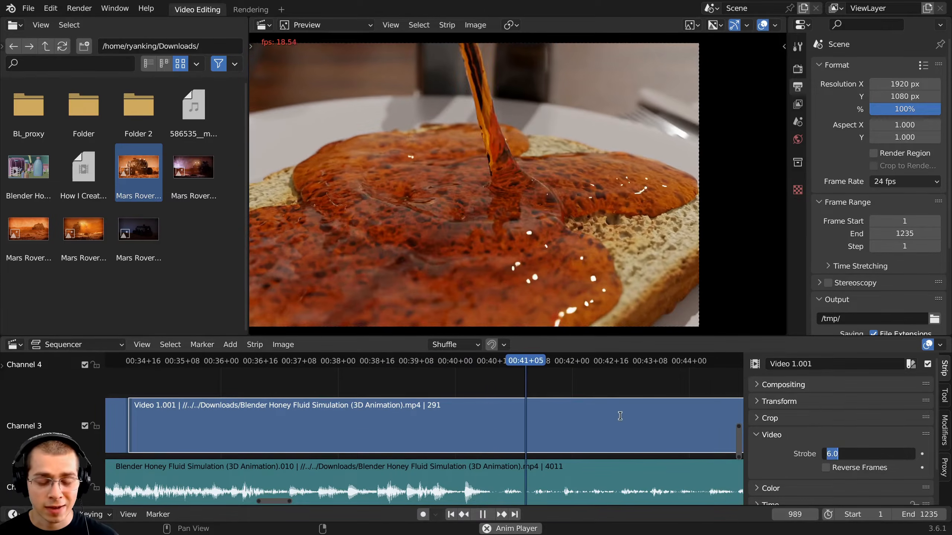
pyautogui.write('2')
pyautogui.press('Return')
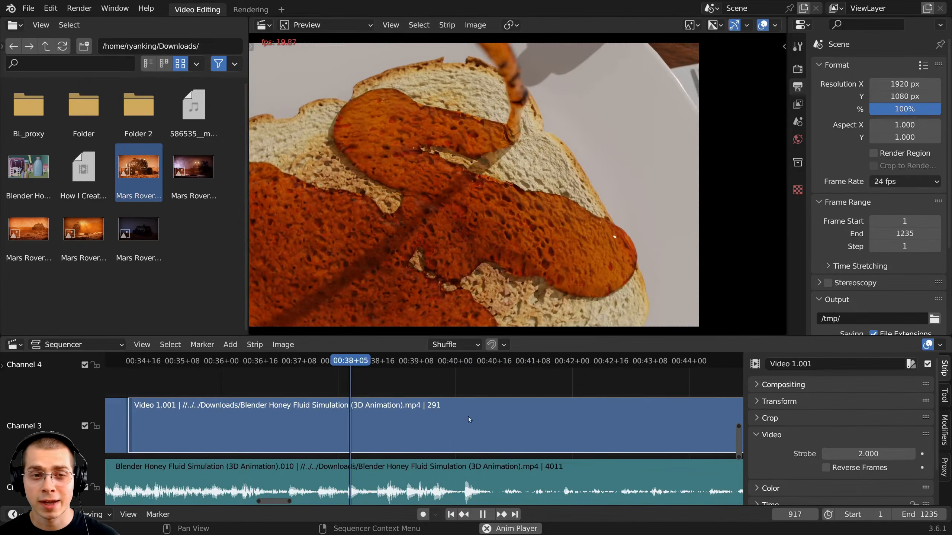
pyautogui.scroll(-5, 540, 420)
pyautogui.scroll(4, 534, 425)
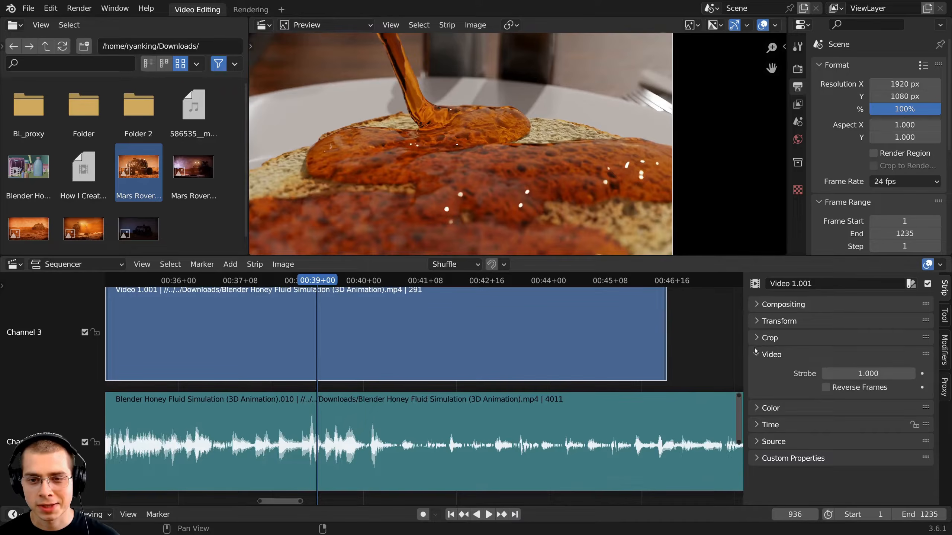
# - Show the color properties of Video 1.001 and try out its saturation and multiply values
pyautogui.click(756, 355)
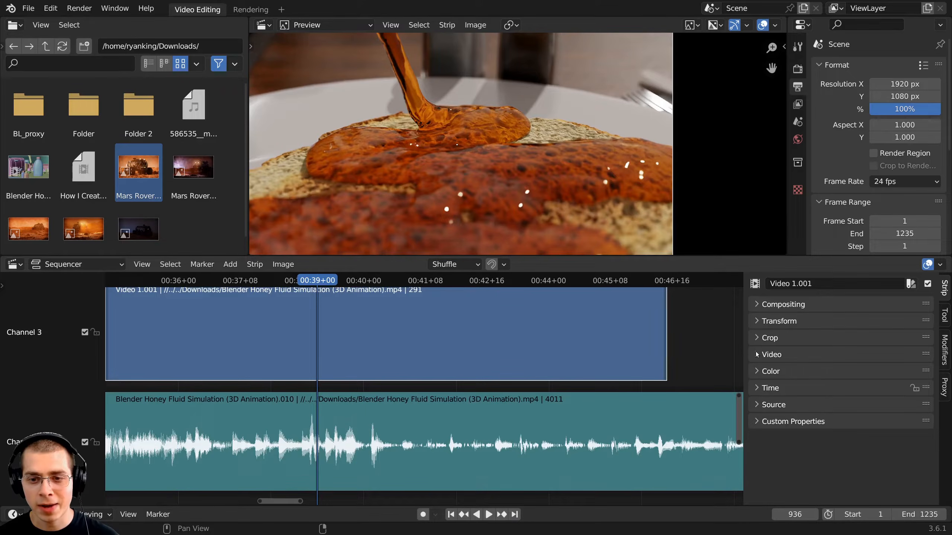
pyautogui.click(755, 371)
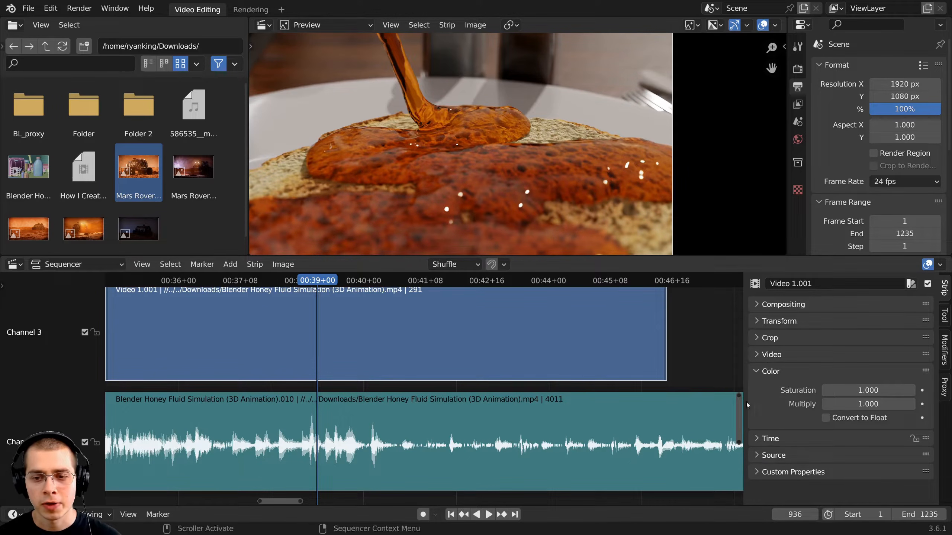
pyautogui.press('Home')
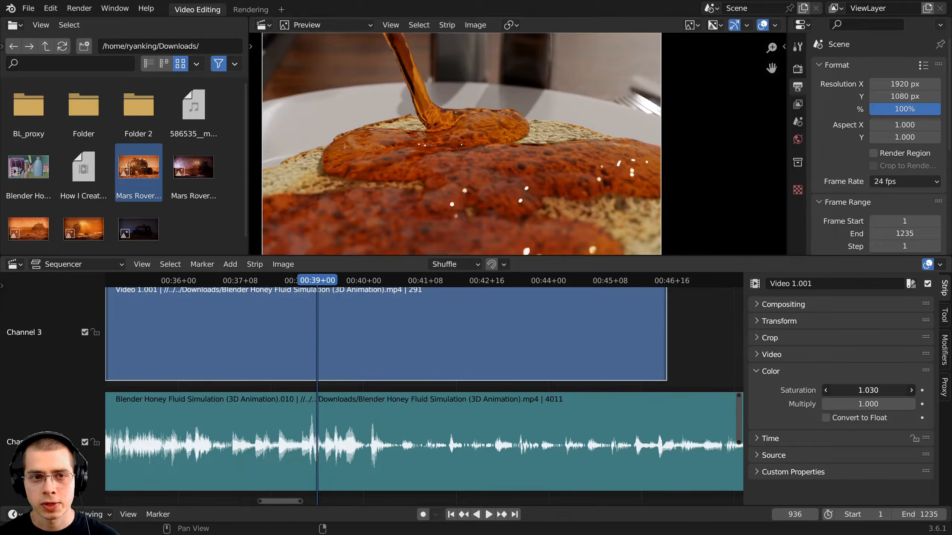
pyautogui.moveTo(868, 390); pyautogui.dragTo(854, 404)
pyautogui.rightClick(860, 390)
pyautogui.rightClick(868, 404)
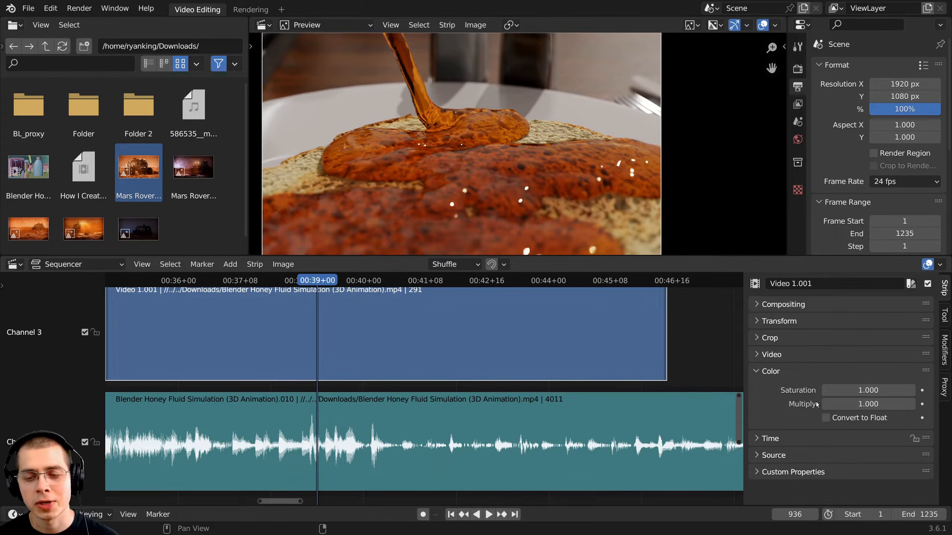
# - Show the time properties of Video 1.001 and try moving the strip to Channel 5 through its channel value
pyautogui.click(757, 372)
pyautogui.click(755, 388)
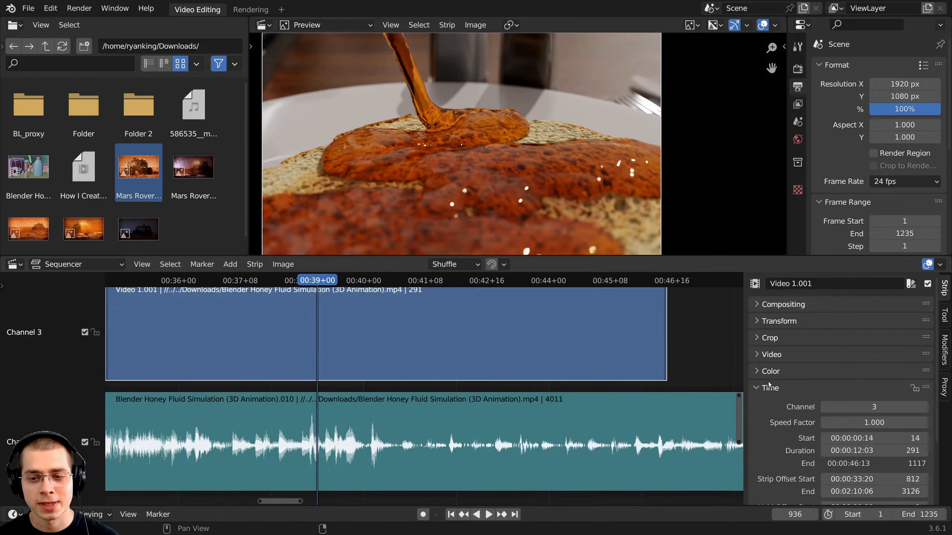
pyautogui.scroll(-4, 787, 375)
pyautogui.scroll(-5, 399, 319)
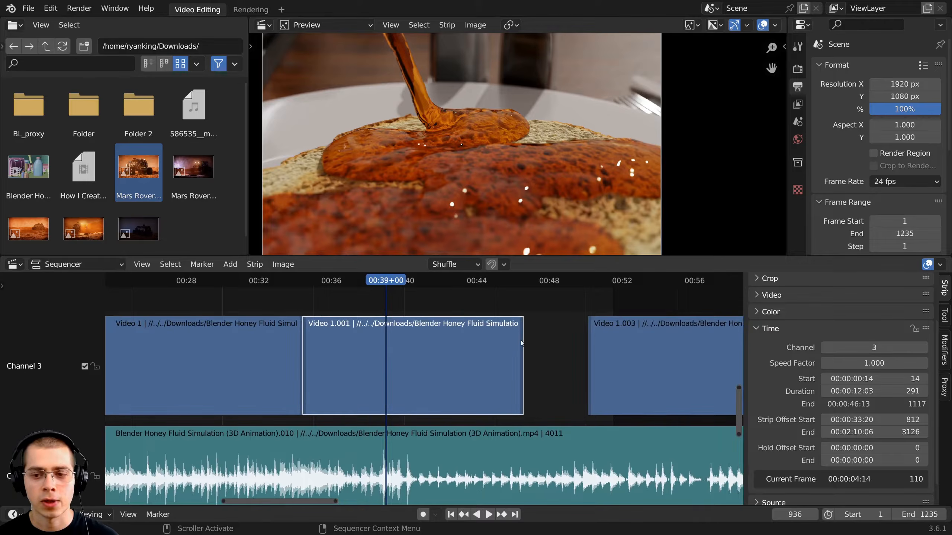
pyautogui.moveTo(852, 347); pyautogui.dragTo(869, 347)
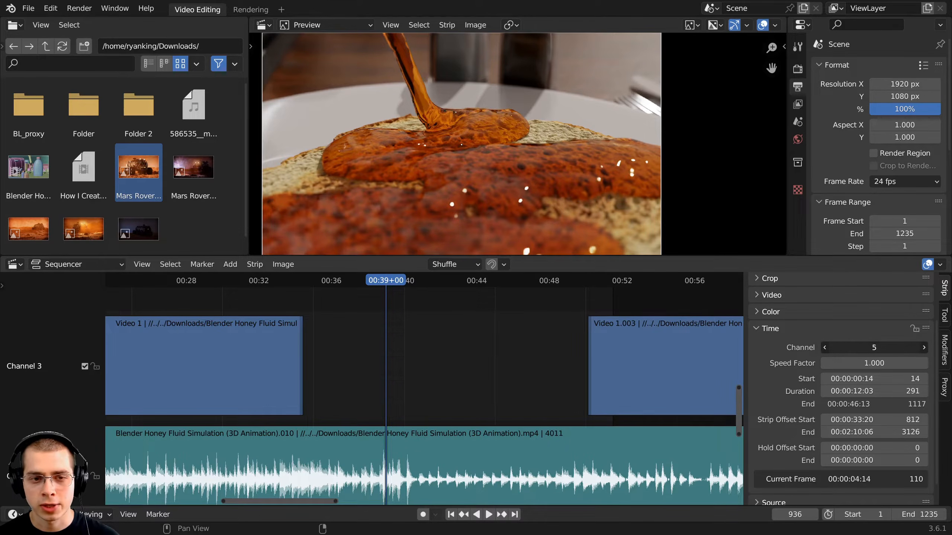
pyautogui.rightClick(870, 347)
# - Move the Video 1.001 strip about one second later in Channel 3, leaving a gap after Video 1
pyautogui.keyDown('ctrl'); pyautogui.moveTo(482, 333); pyautogui.dragTo(463, 352, button='middle'); pyautogui.keyUp('ctrl')
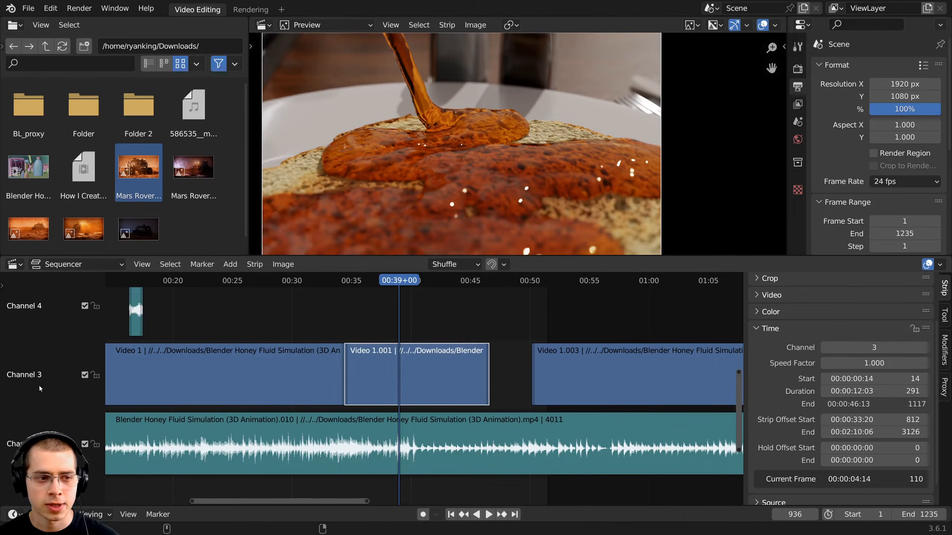
pyautogui.moveTo(375, 356); pyautogui.dragTo(376, 402, button='middle')
pyautogui.scroll(3, 424, 432)
pyautogui.press('g')
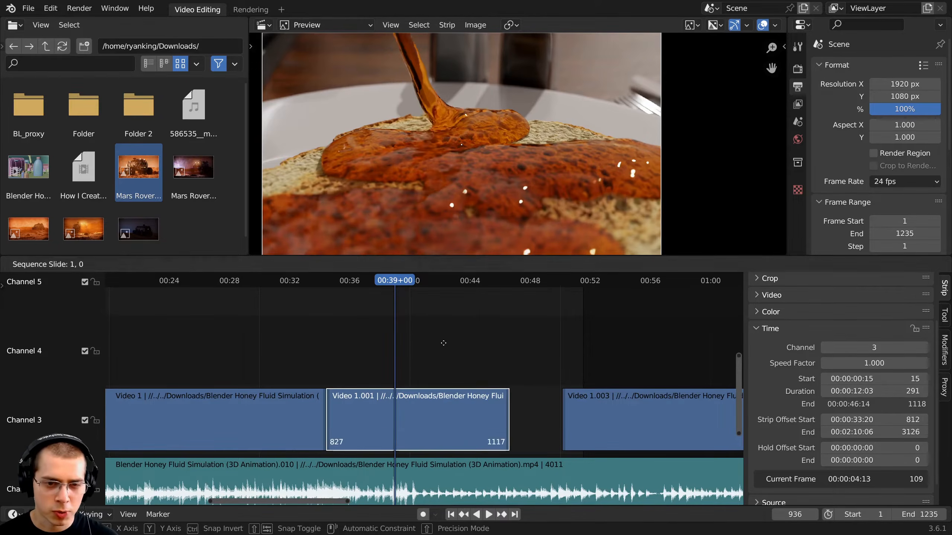
pyautogui.click(444, 364)
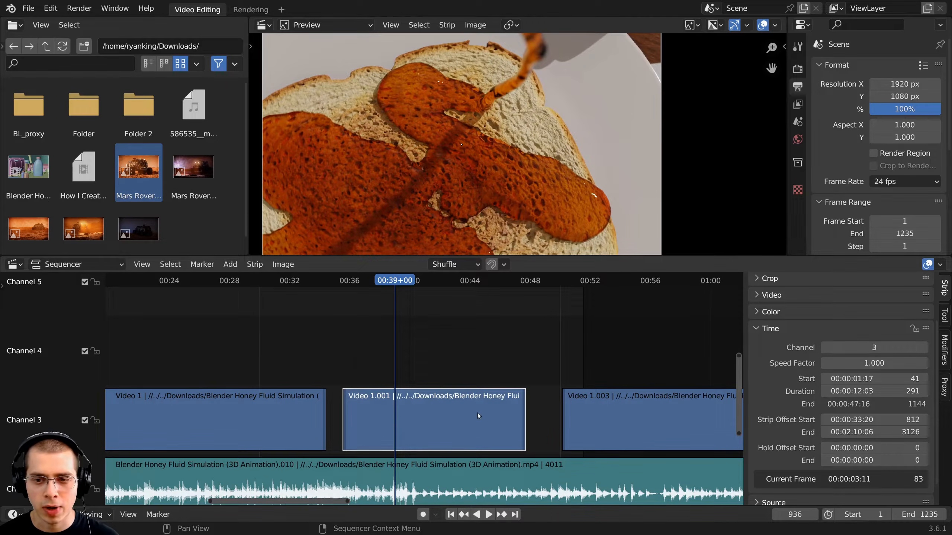
pyautogui.press('g')
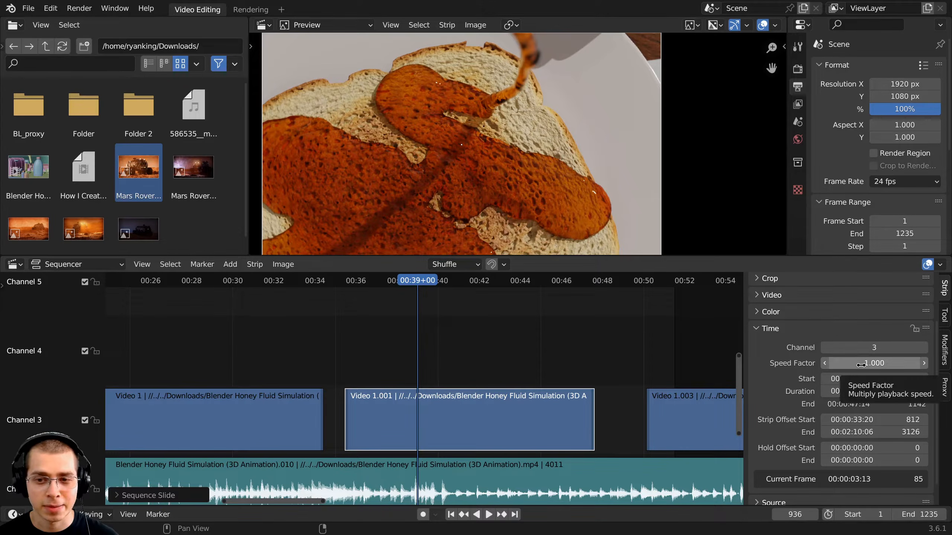
# - Set the Video 1.001 strip's speed factor to 2
pyautogui.click(858, 363)
pyautogui.write('2')
pyautogui.press('Return')
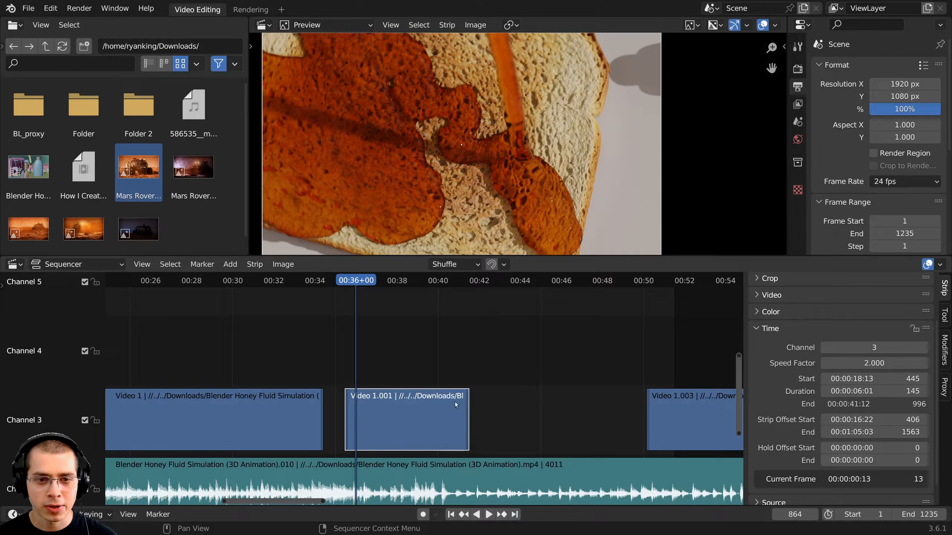
# - Play the sped-up Video 1.001 strip, set its speed factor to 0.5, and watch the slowed footage
pyautogui.press('space')
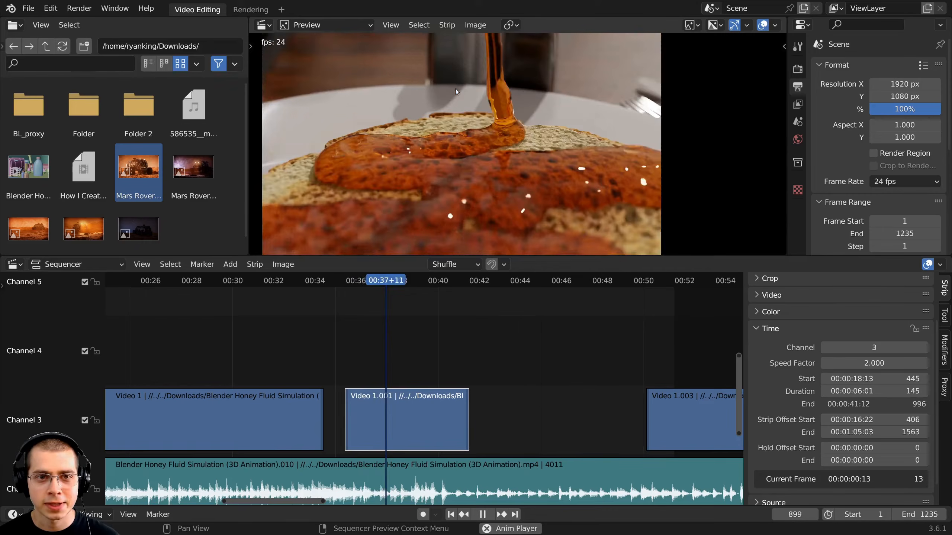
pyautogui.doubleClick(871, 361)
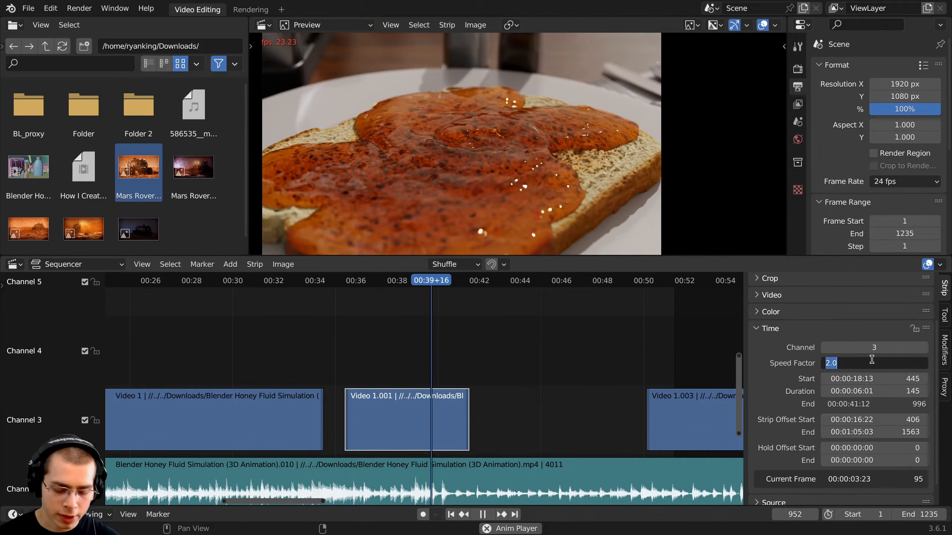
pyautogui.write('.5')
pyautogui.press('Return')
pyautogui.scroll(-3, 431, 208)
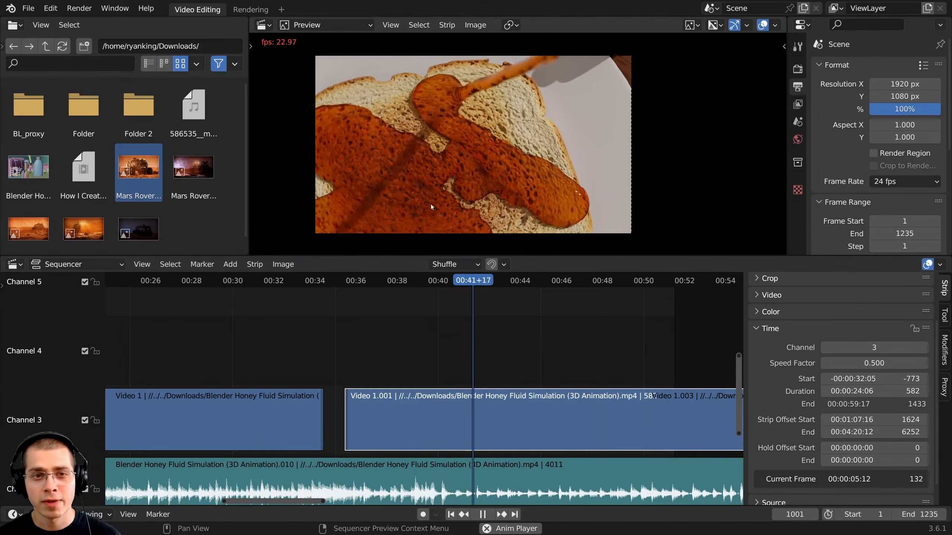
pyautogui.scroll(-1, 654, 423)
pyautogui.moveTo(654, 422); pyautogui.dragTo(541, 431, button='middle')
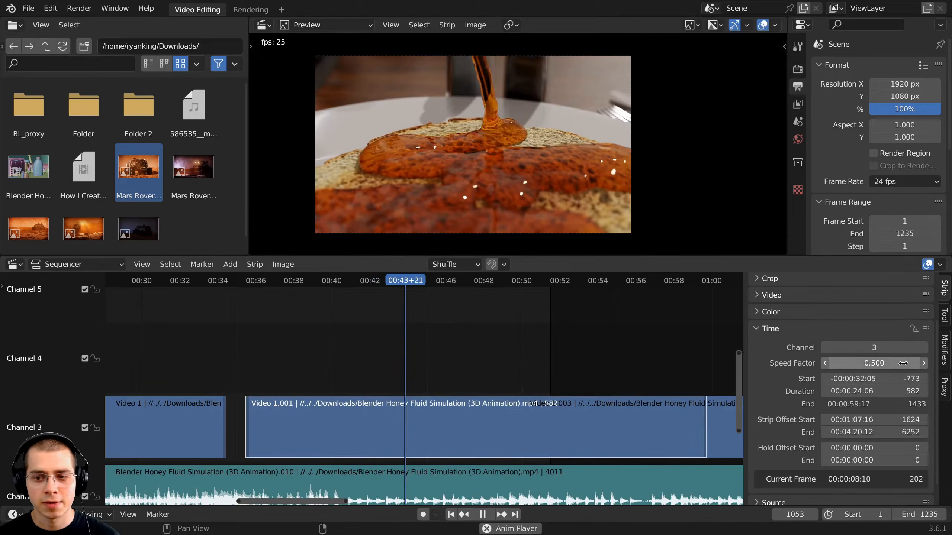
# - Set the Video 1.001 strip's speed factor to 1 and play it back briefly from about 00:40
pyautogui.doubleClick(873, 362)
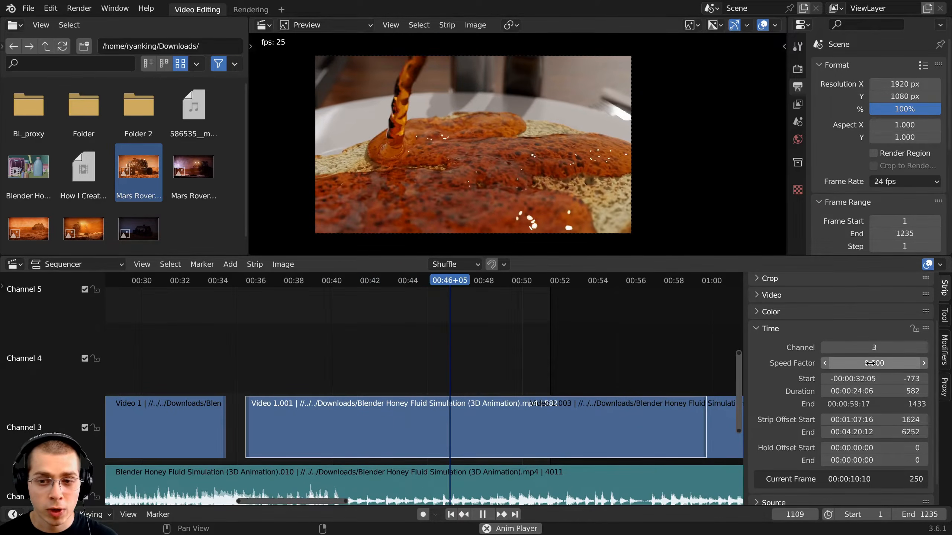
pyautogui.write('1')
pyautogui.press('Return')
pyautogui.click(330, 281)
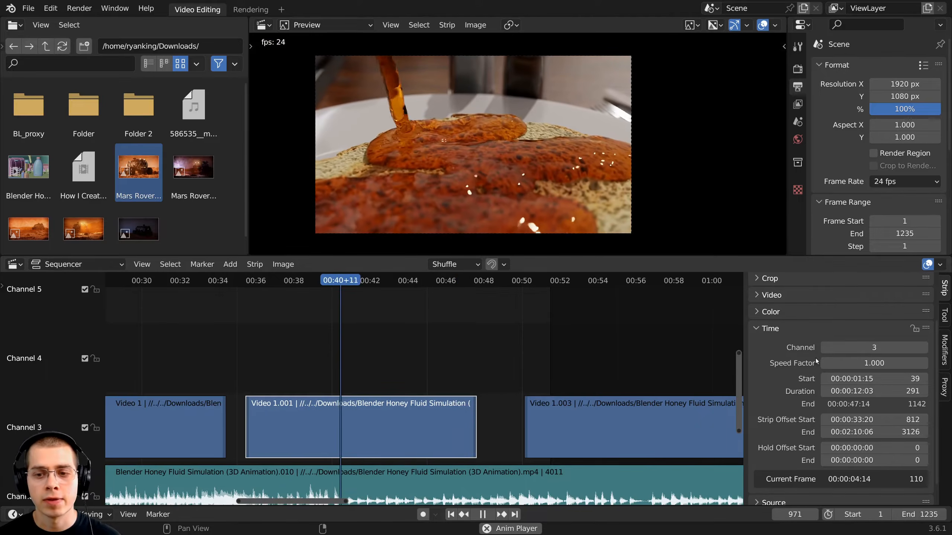
pyautogui.press('space')
# - Try adjusting Video 1.001's start and duration values and extending the strip's end handle by about 13 frames
pyautogui.moveTo(864, 378)
pyautogui.mouseDown()
pyautogui.moveTo(855, 379)
pyautogui.moveTo(878, 392)
pyautogui.mouseUp()
pyautogui.rightClick(865, 380)
pyautogui.rightClick(864, 391)
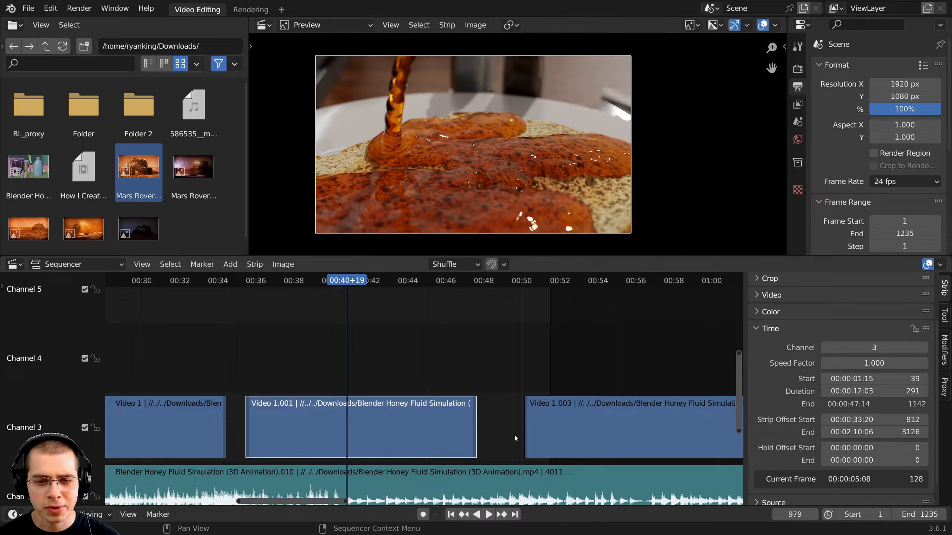
pyautogui.scroll(3, 475, 412)
pyautogui.press('g')
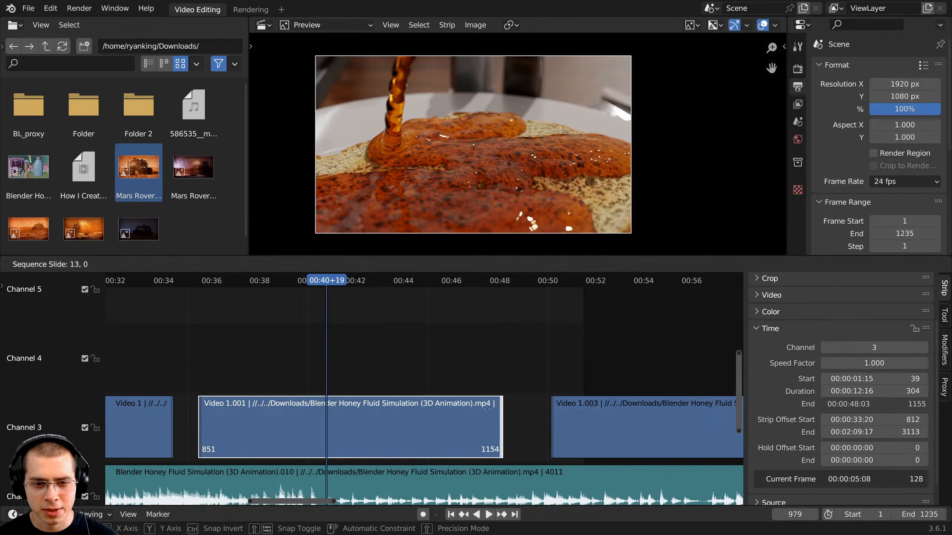
pyautogui.rightClick(422, 413)
pyautogui.rightClick(421, 412)
pyautogui.click(259, 402)
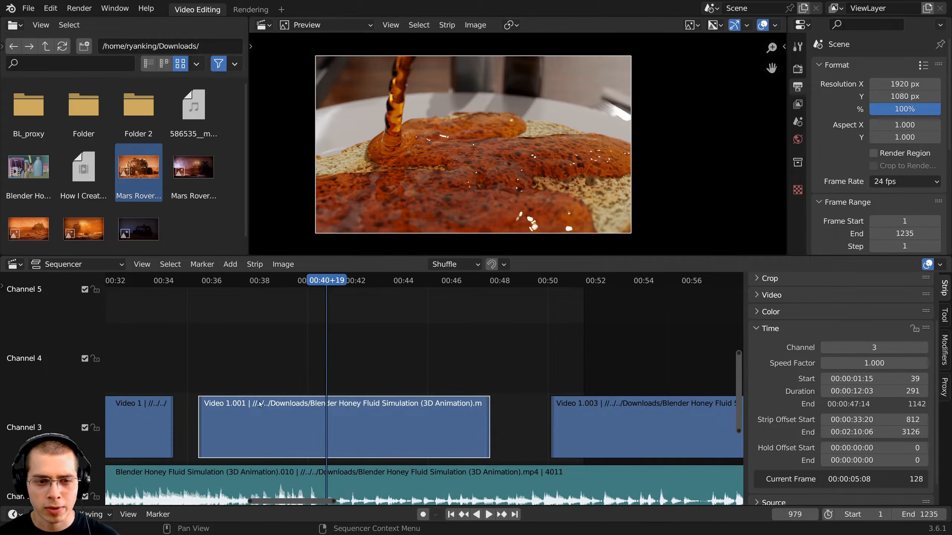
# - Collapse the time properties, examine the source properties and file path of Video 1.001, and scrub the playhead to 00:38+09
pyautogui.scroll(-2, 867, 365)
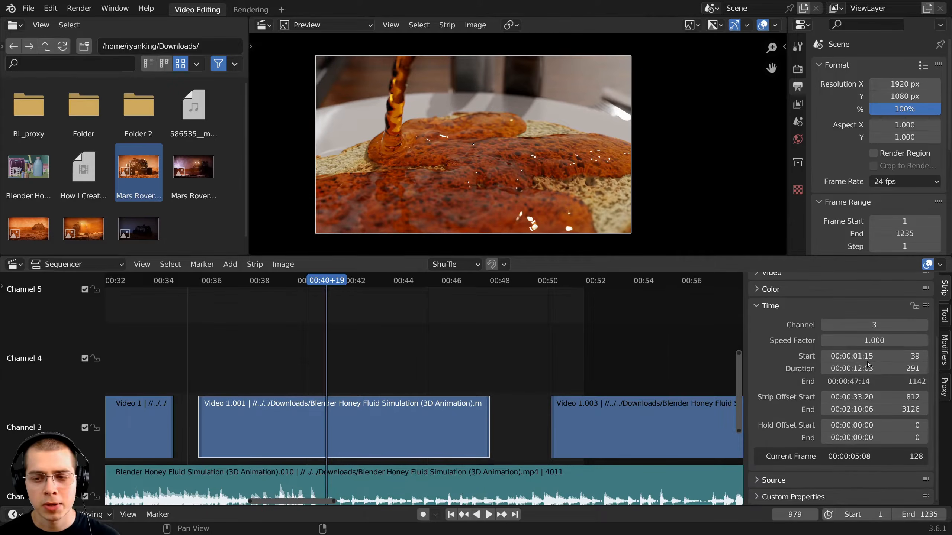
pyautogui.click(756, 307)
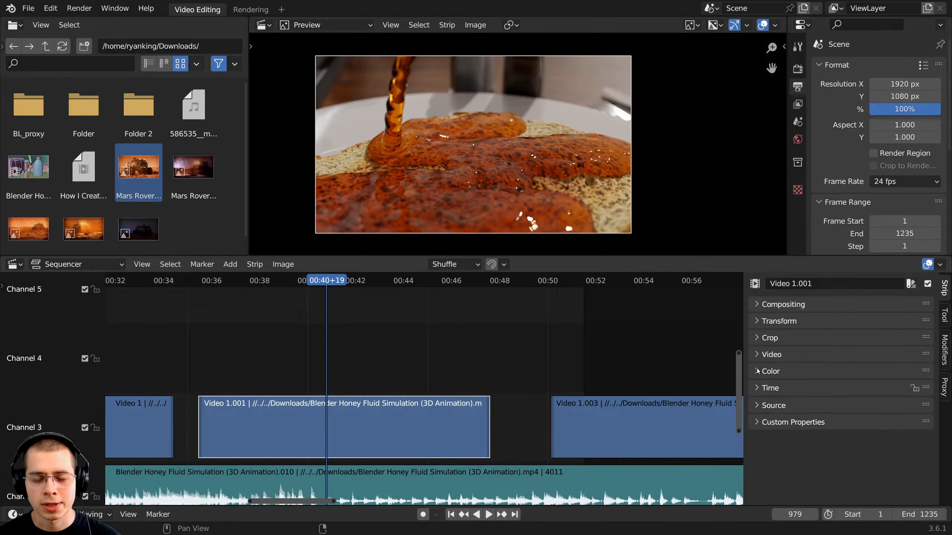
pyautogui.click(754, 409)
pyautogui.scroll(-2, 782, 359)
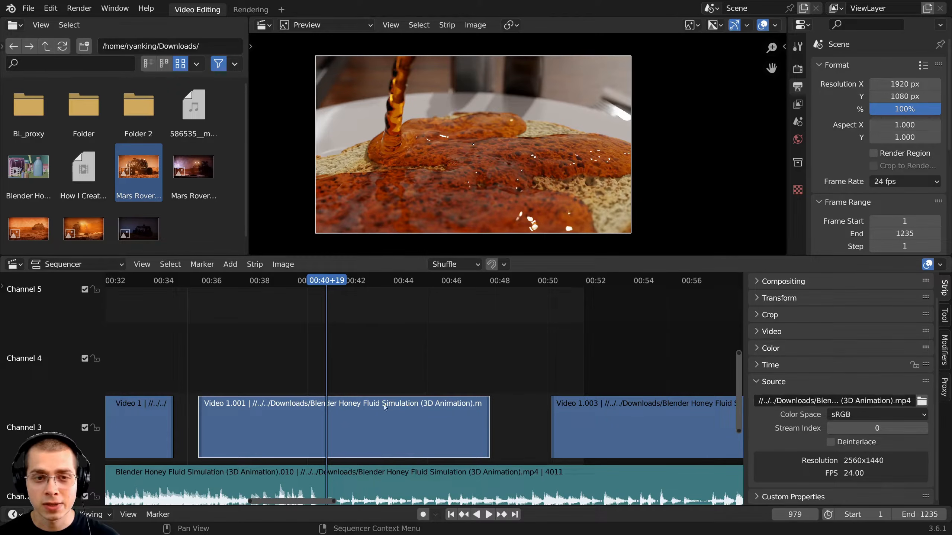
pyautogui.scroll(1, 630, 198)
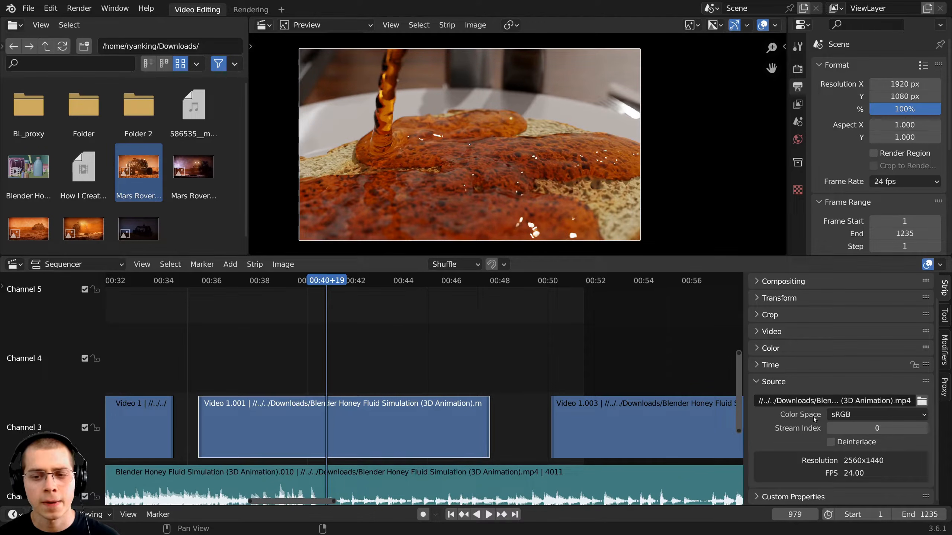
pyautogui.click(846, 403)
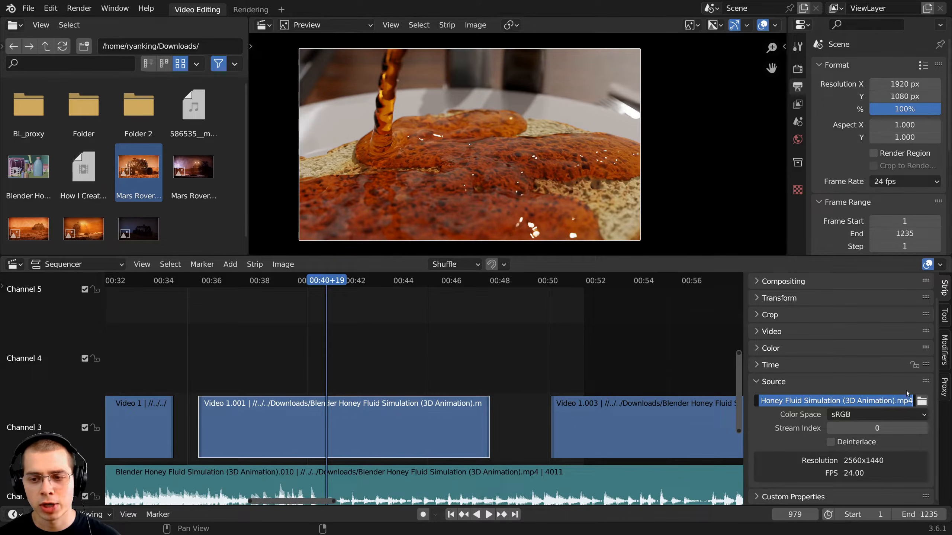
pyautogui.click(907, 391)
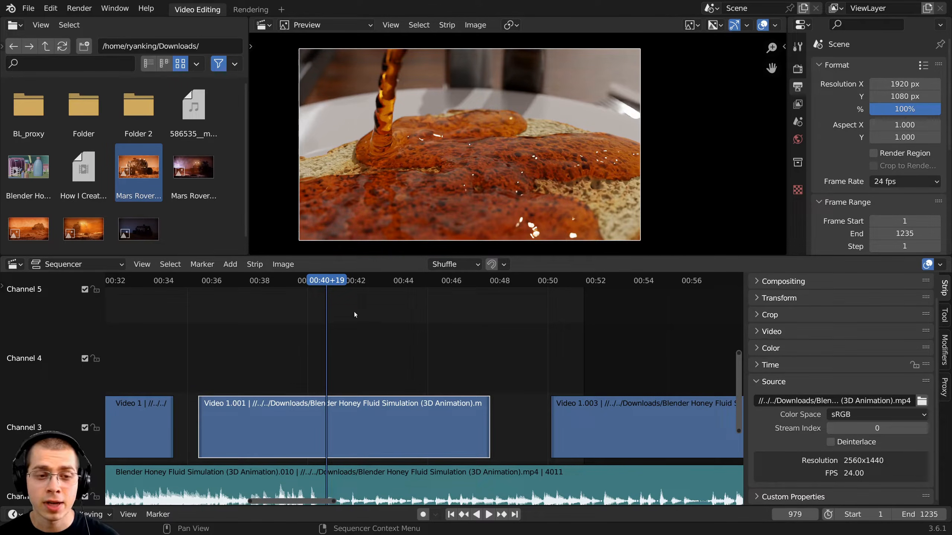
pyautogui.moveTo(342, 282); pyautogui.dragTo(268, 284)
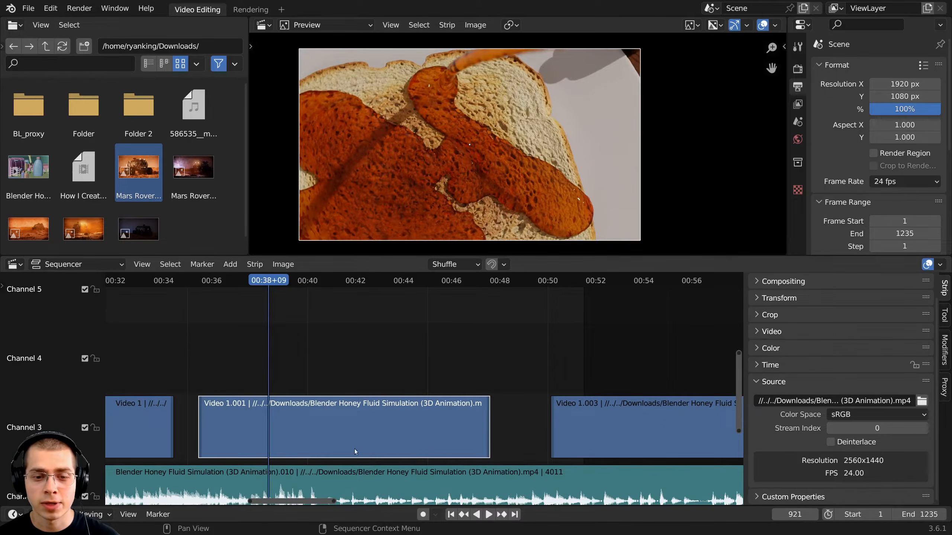
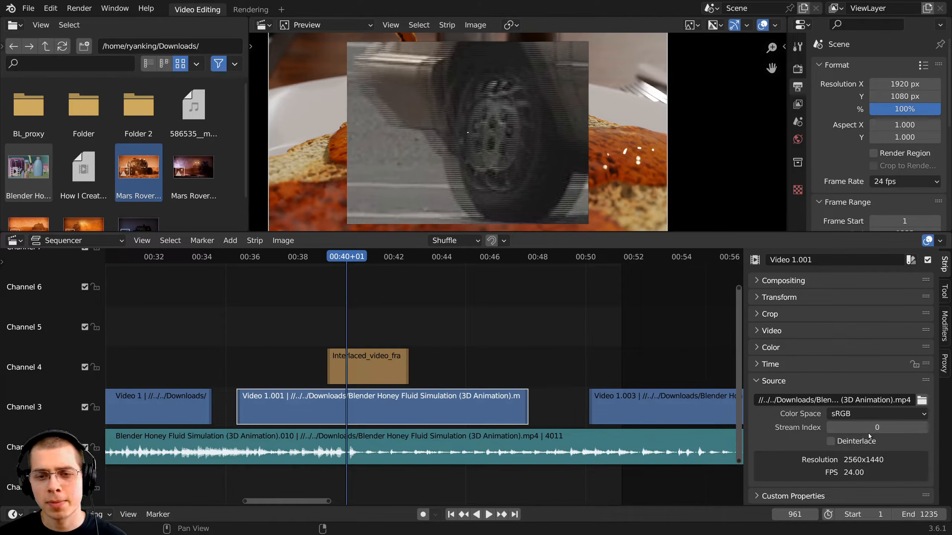
# - Enlarge the preview area and examine the interlaced frame's scan lines up close, along with the deinterlace setting in the source properties
pyautogui.scroll(8, 449, 180)
pyautogui.scroll(2, 527, 175)
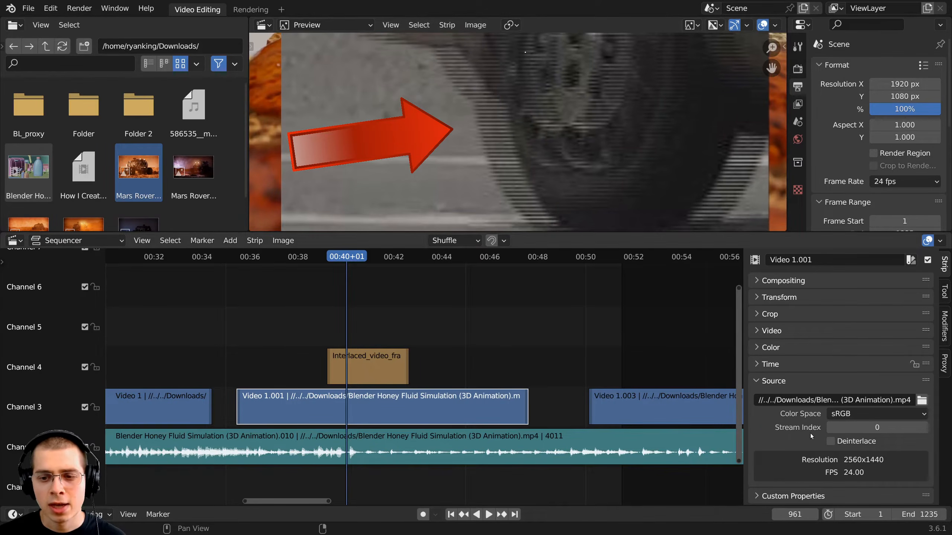
pyautogui.moveTo(590, 232); pyautogui.dragTo(577, 399)
pyautogui.scroll(-4, 524, 232)
pyautogui.moveTo(574, 125); pyautogui.dragTo(553, 173, button='middle')
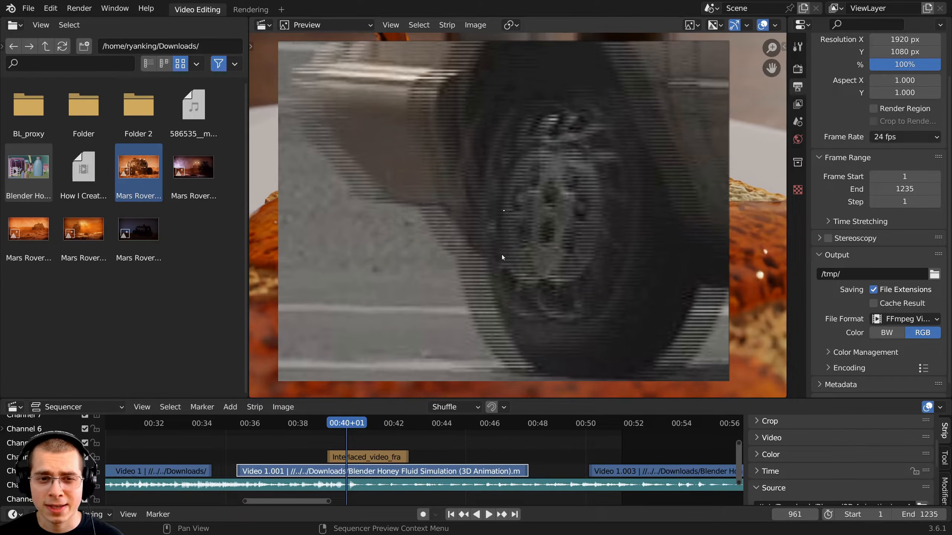
pyautogui.scroll(-1, 839, 463)
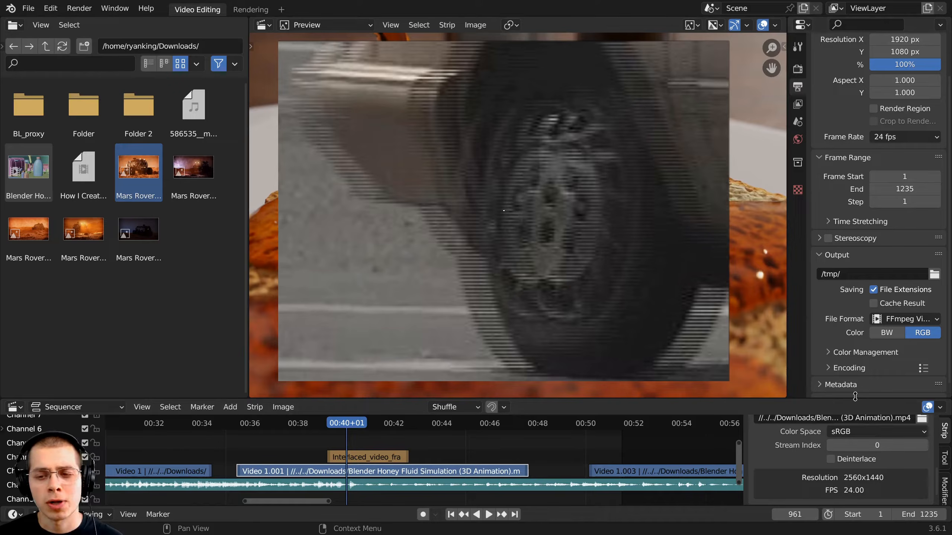
pyautogui.moveTo(855, 395); pyautogui.dragTo(852, 326)
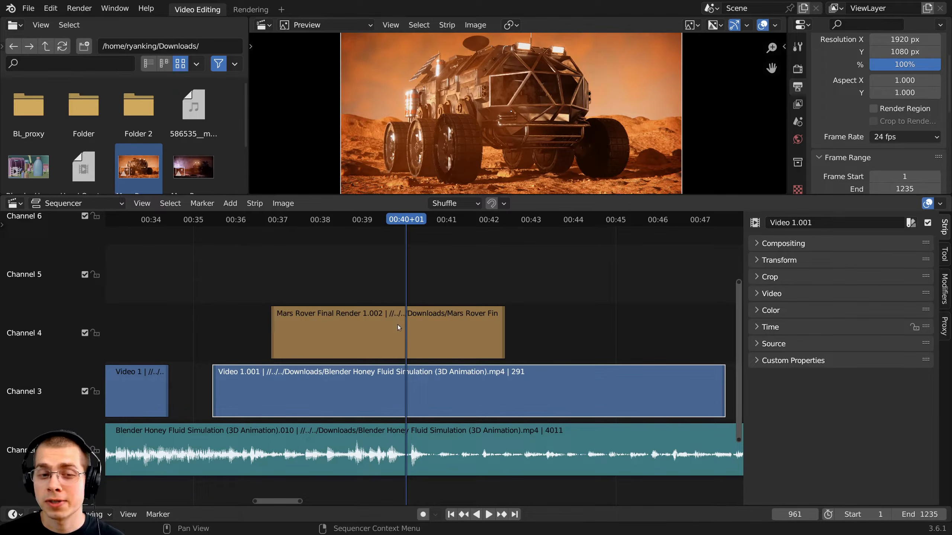
# - Select the Mars Rover Final Render 1.002 image strip in Channel 4 and look through its compositing and transform properties
pyautogui.click(398, 327)
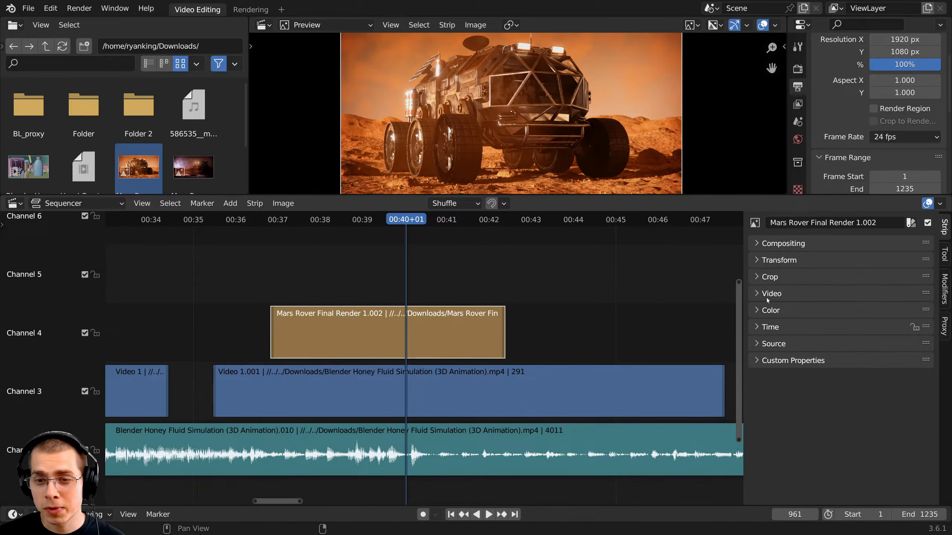
pyautogui.click(755, 242)
pyautogui.click(754, 242)
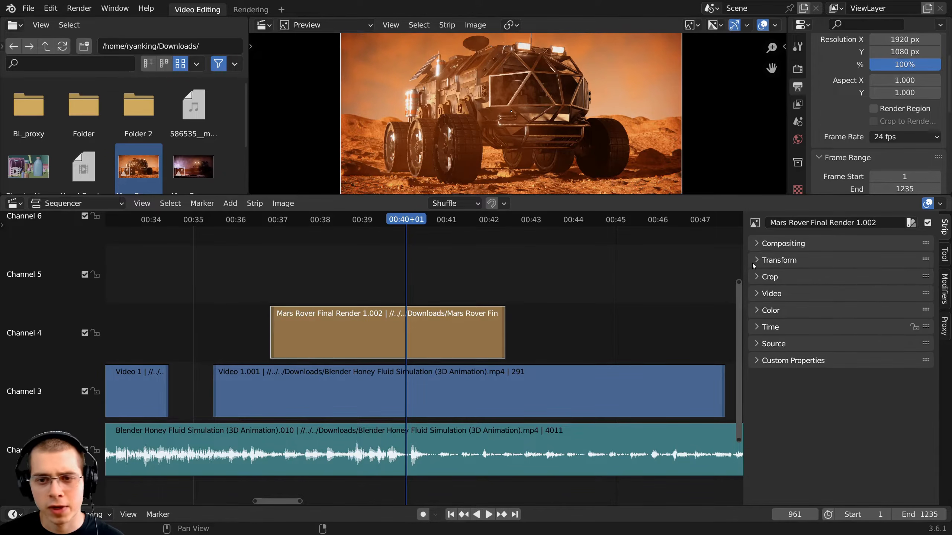
pyautogui.click(753, 263)
pyautogui.click(754, 262)
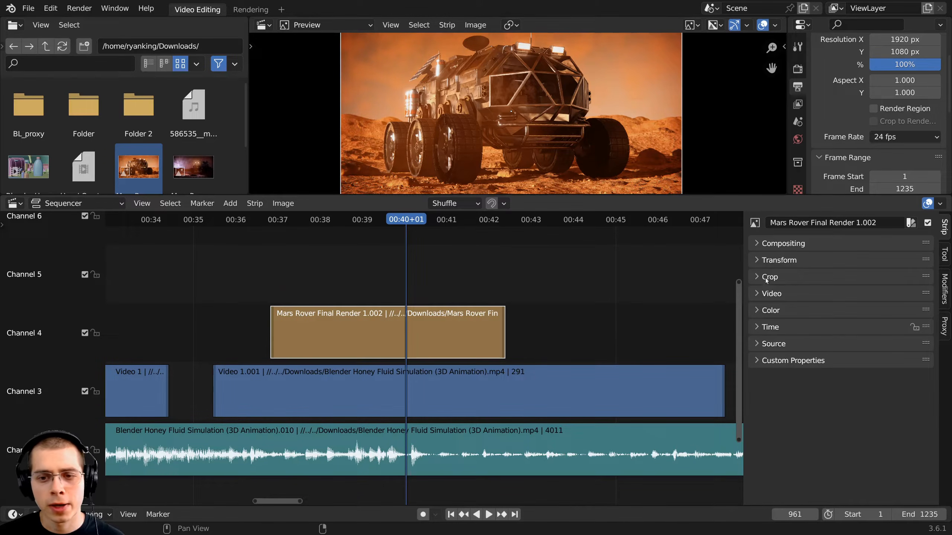
pyautogui.scroll(-2, 547, 156)
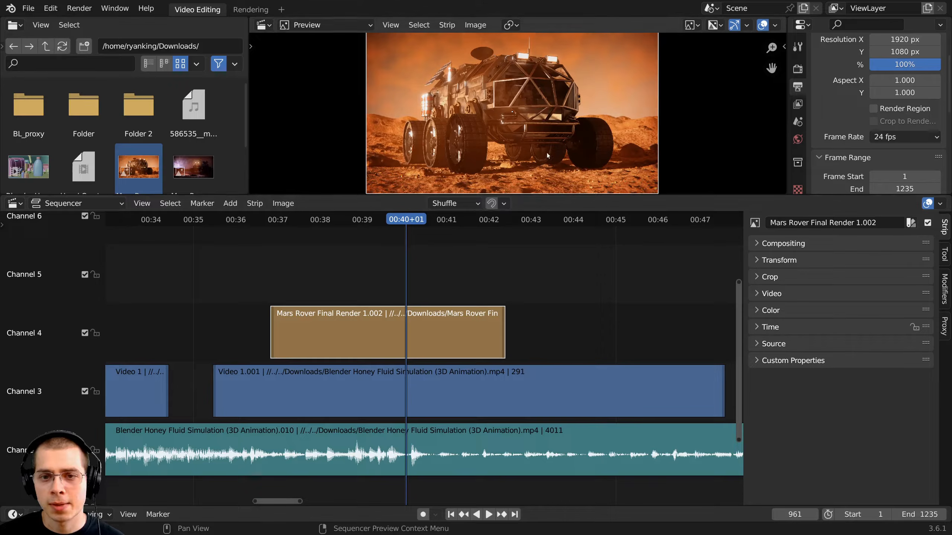
# - Replace the Mars Rover image strip's source file with Mars Rover Final Render 10.png, and delete the strip from Channel 4
pyautogui.click(770, 347)
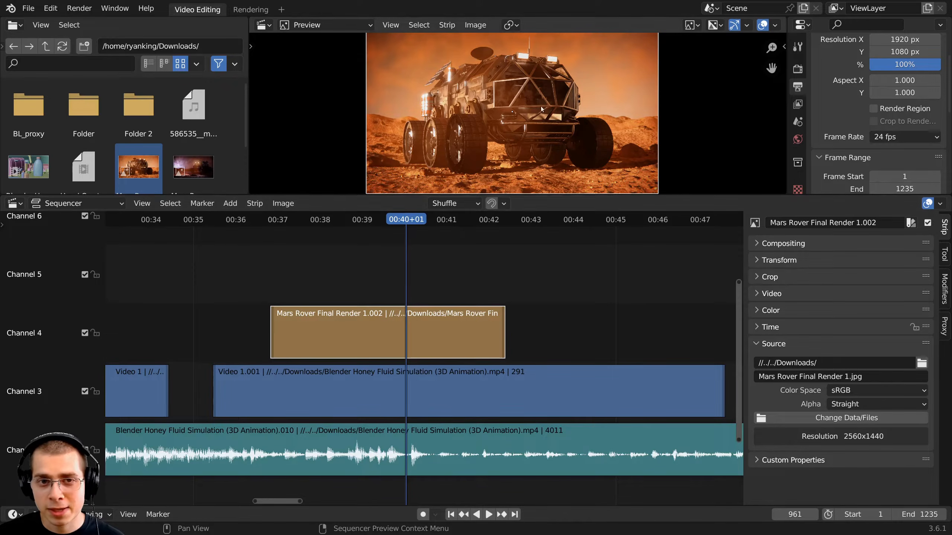
pyautogui.scroll(-2, 501, 101)
pyautogui.scroll(1, 501, 100)
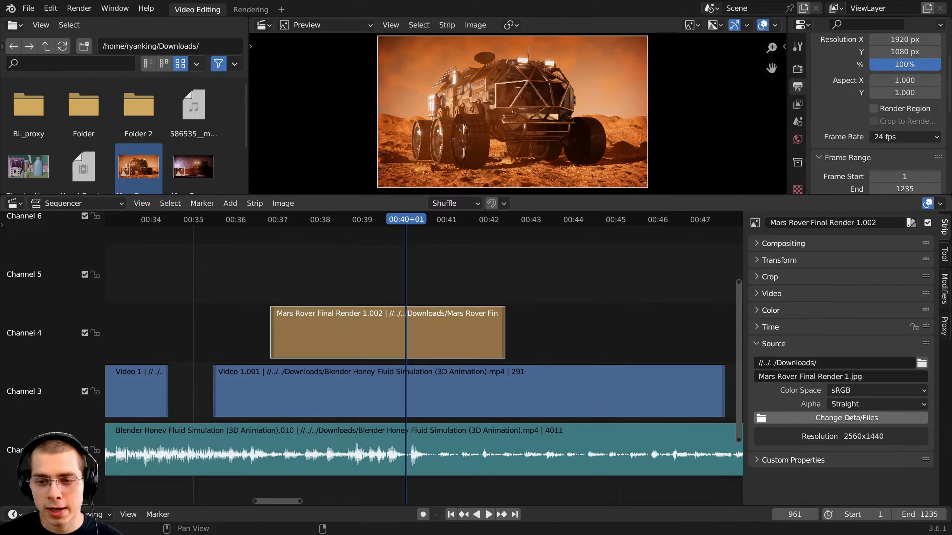
pyautogui.click(827, 418)
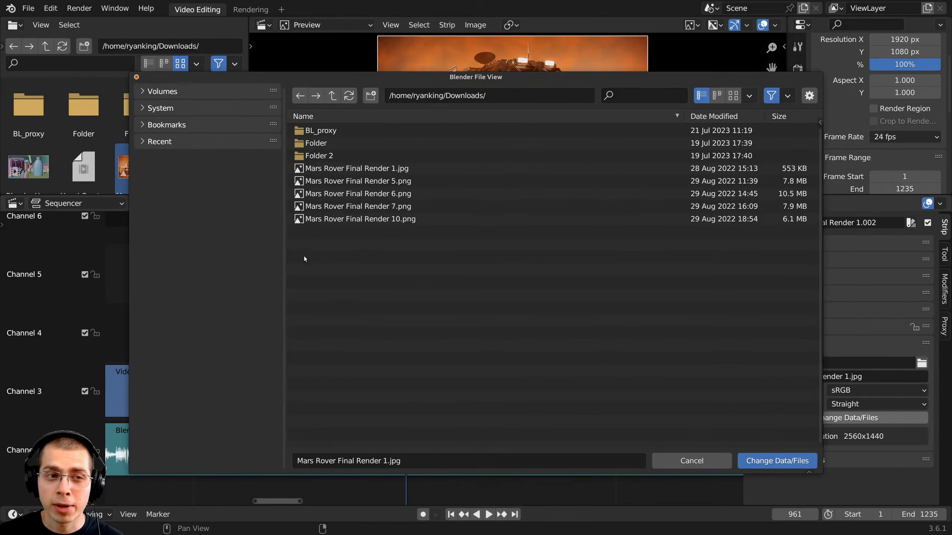
pyautogui.doubleClick(355, 220)
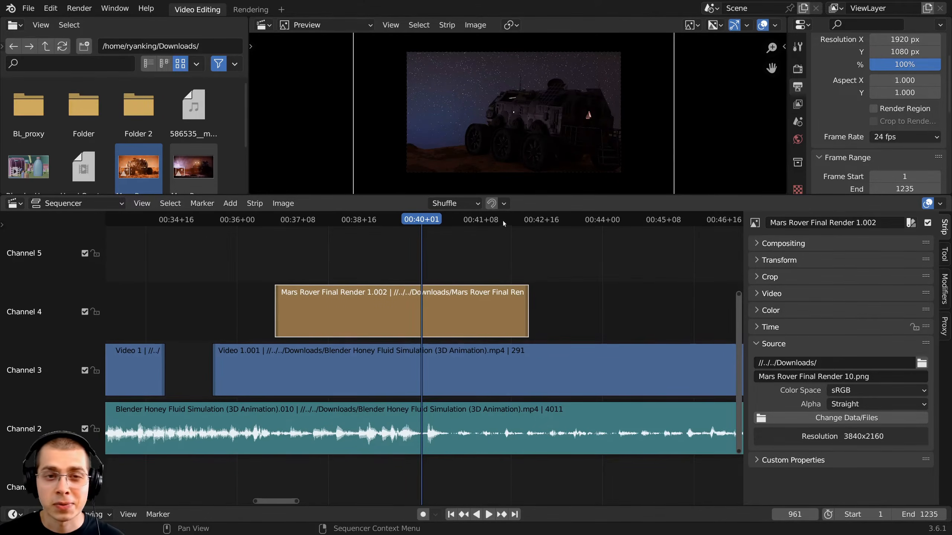
pyautogui.press('Delete')
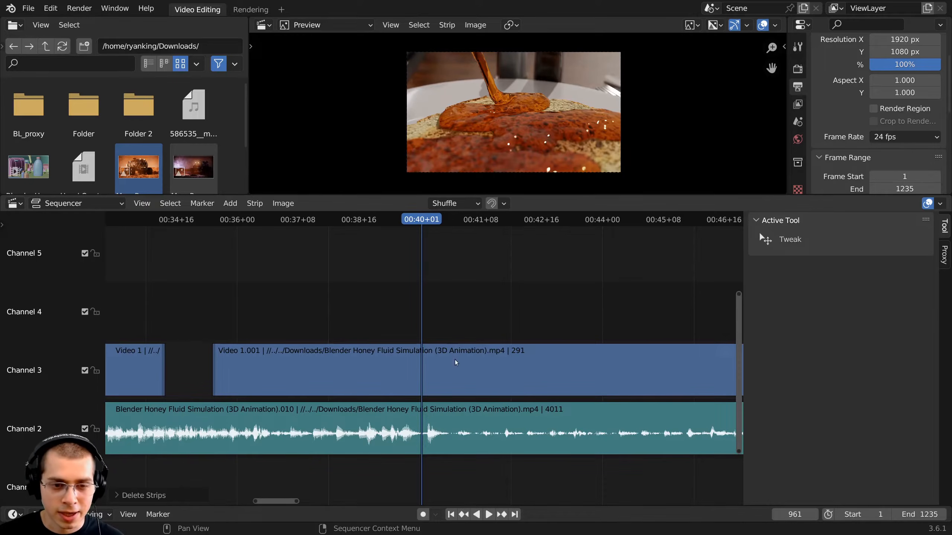
# - Select the sound strip in Channel 2, collapse its property sections, and rename it Audio
pyautogui.click(446, 445)
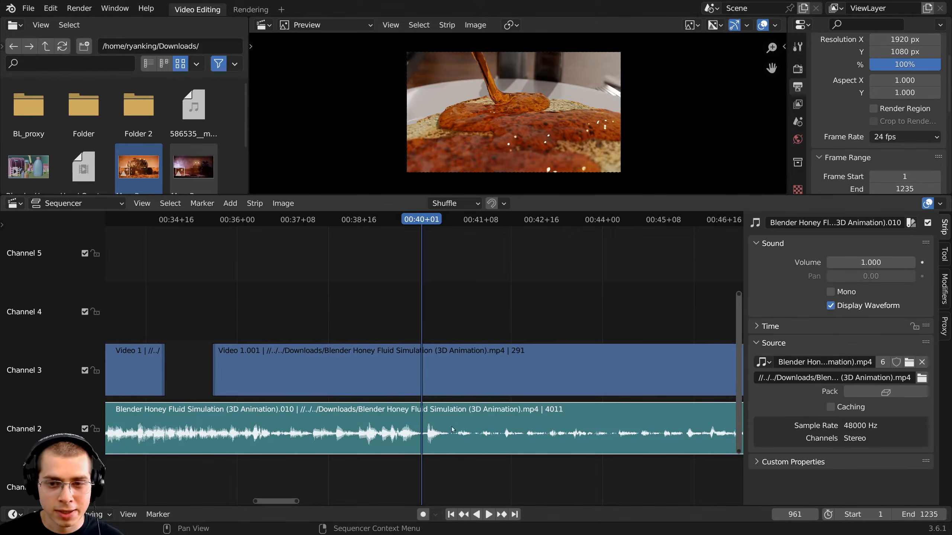
pyautogui.keyDown('ctrl'); pyautogui.click(760, 248); pyautogui.keyUp('ctrl')
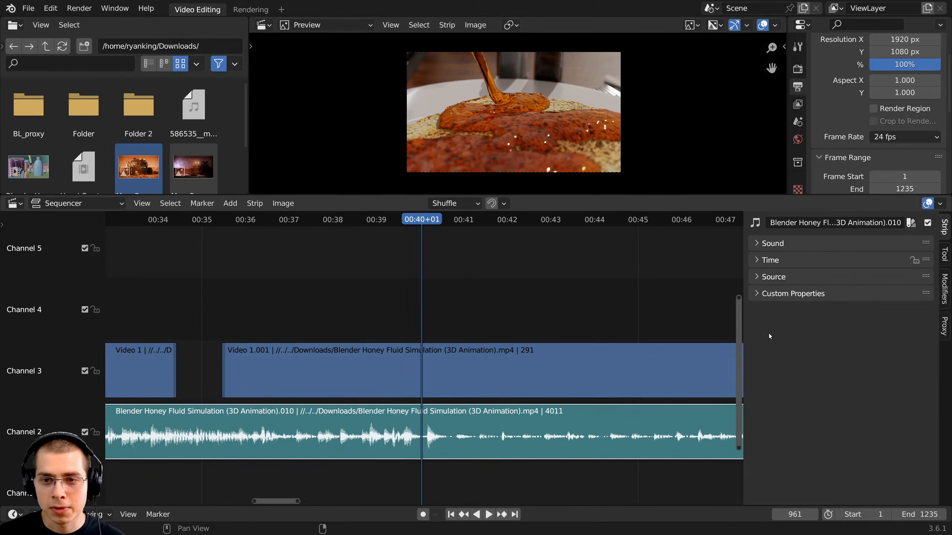
pyautogui.doubleClick(788, 222)
pyautogui.write('Audio')
pyautogui.press('Return')
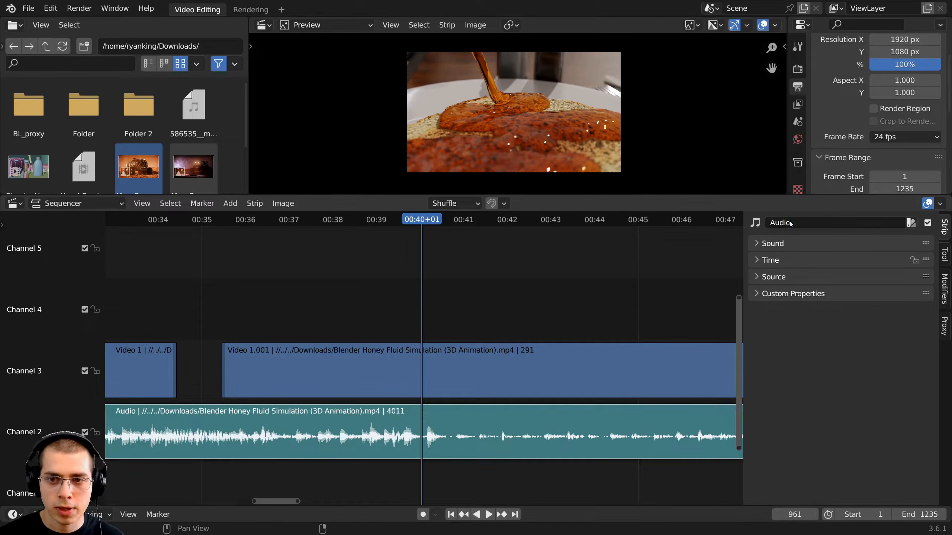
# - Show the Audio strip's sound properties and try out its volume value
pyautogui.click(764, 243)
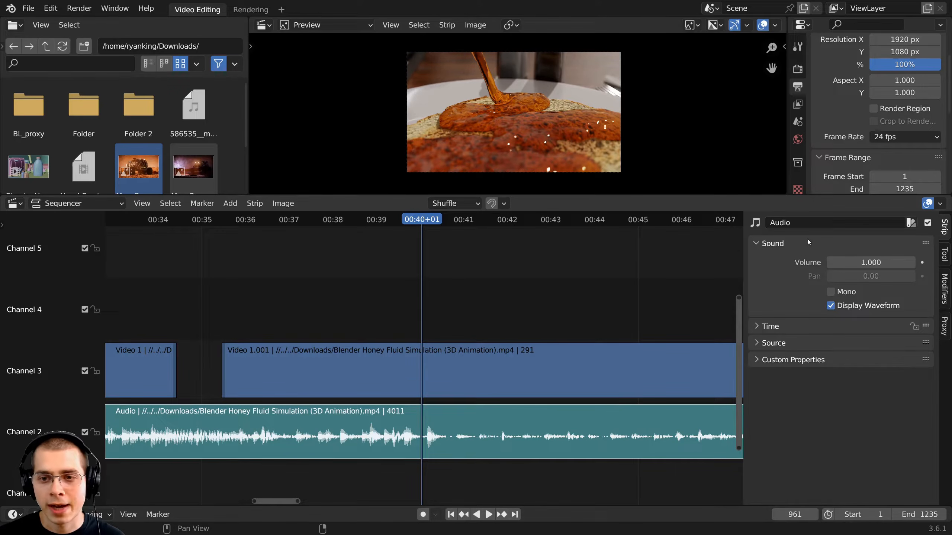
pyautogui.moveTo(862, 262)
pyautogui.mouseDown()
pyautogui.moveTo(946, 262)
pyautogui.moveTo(861, 262)
pyautogui.mouseUp()
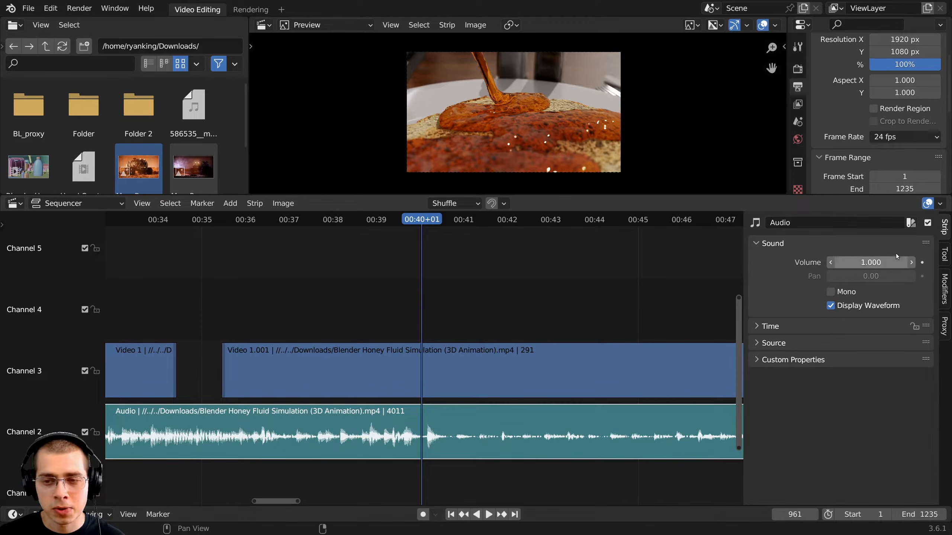
# - Turn on the Mono option for the Audio strip
pyautogui.moveTo(874, 264)
pyautogui.mouseDown()
pyautogui.moveTo(882, 263)
pyautogui.moveTo(866, 264)
pyautogui.moveTo(874, 264)
pyautogui.mouseUp()
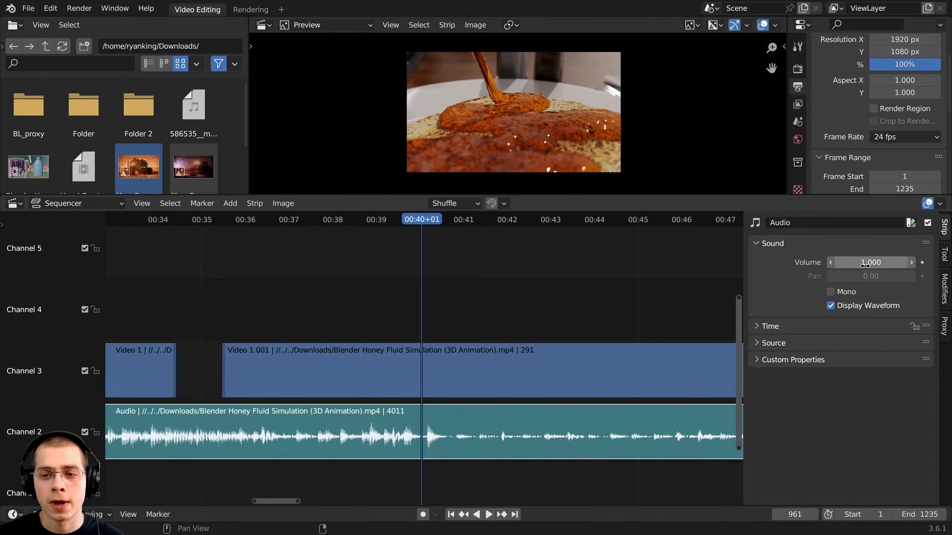
pyautogui.click(830, 293)
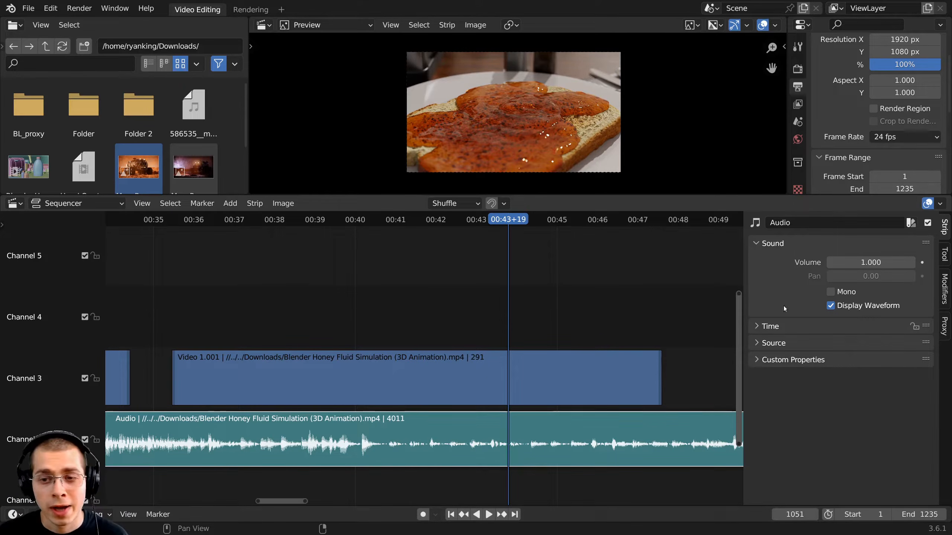
pyautogui.click(831, 293)
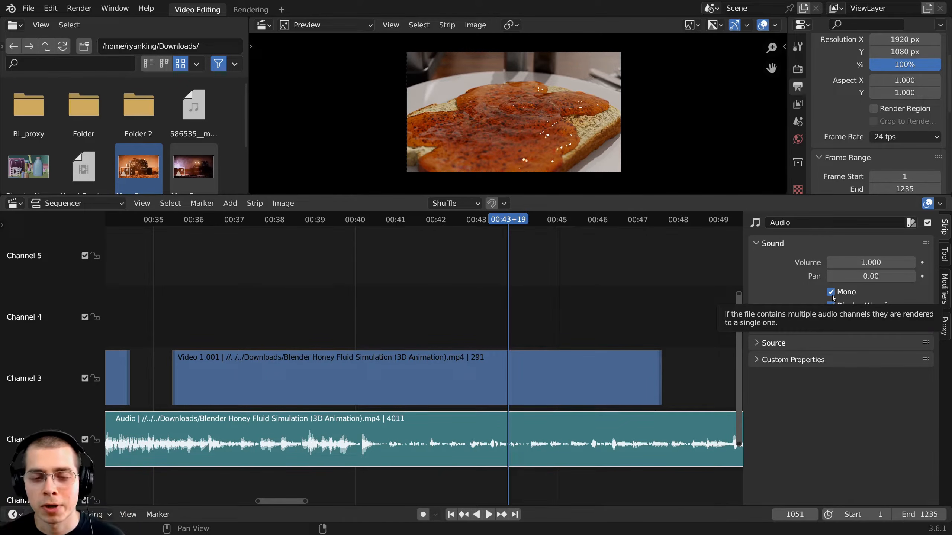
pyautogui.click(831, 293)
pyautogui.click(832, 294)
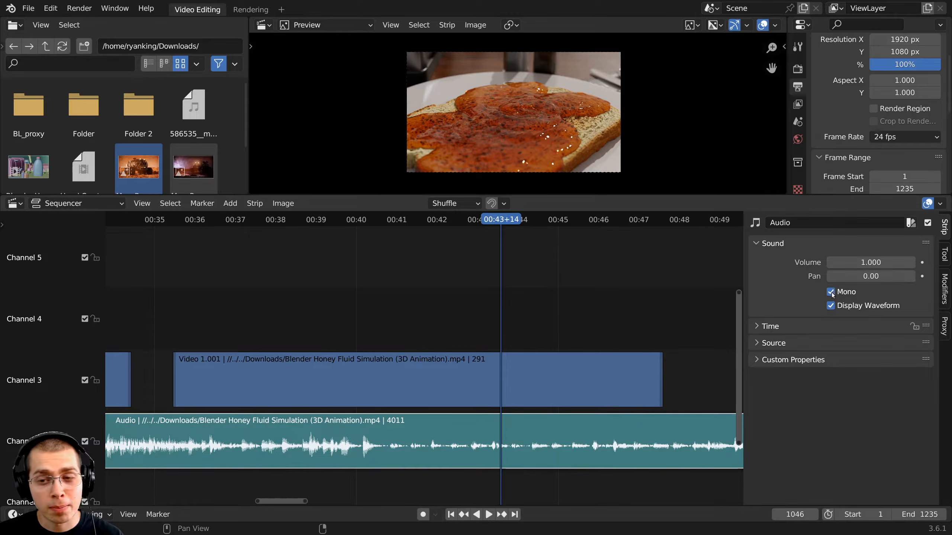
pyautogui.click(832, 292)
pyautogui.click(833, 293)
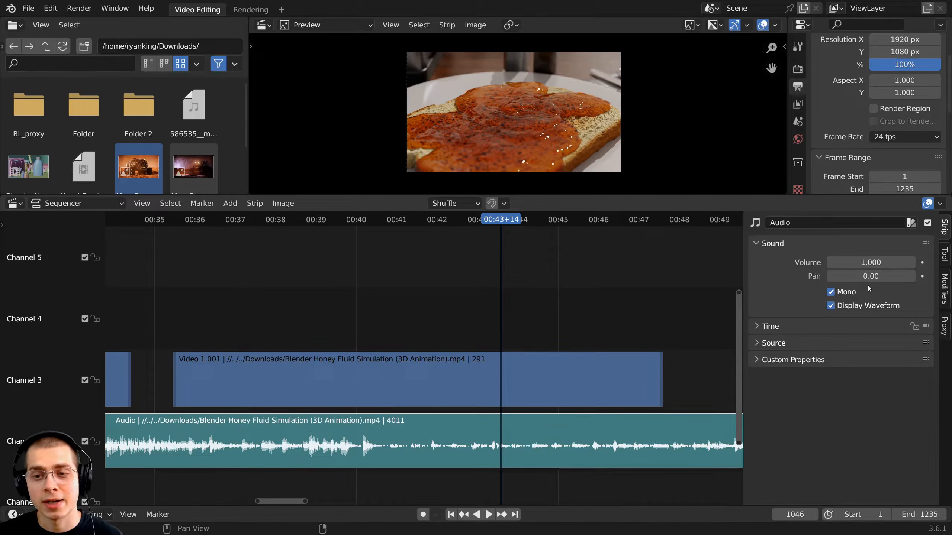
# - Try a pan of -1.00 on the Audio strip, cancel it, and turn Mono off
pyautogui.moveTo(870, 276); pyautogui.dragTo(824, 276)
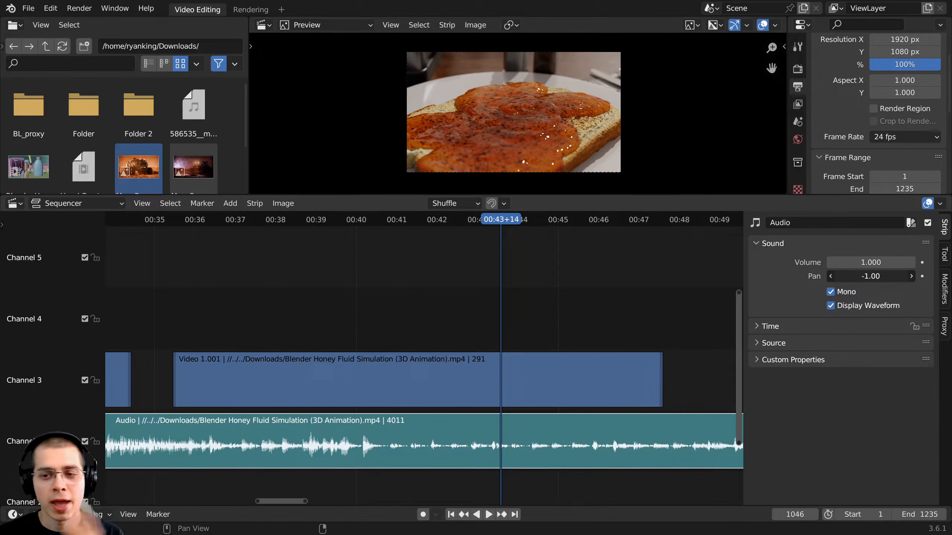
pyautogui.rightClick(868, 277)
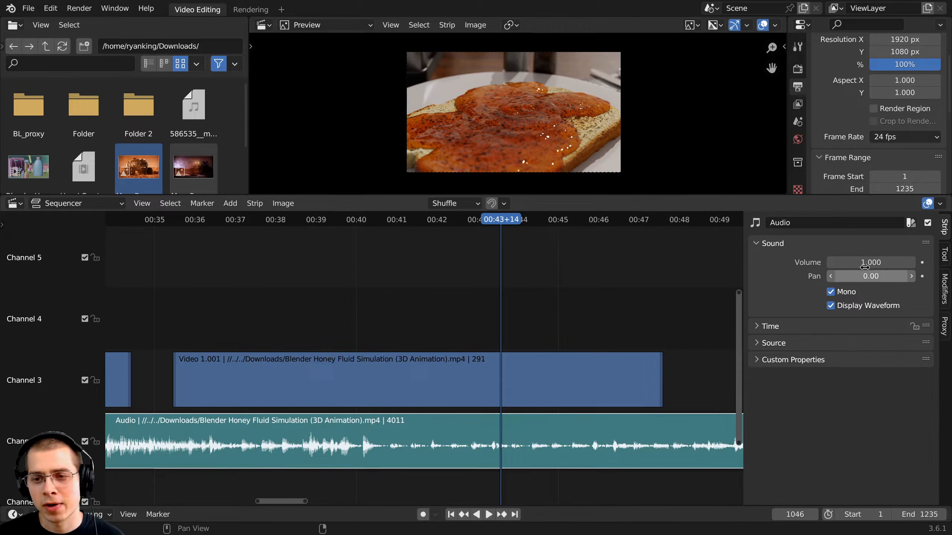
pyautogui.click(830, 292)
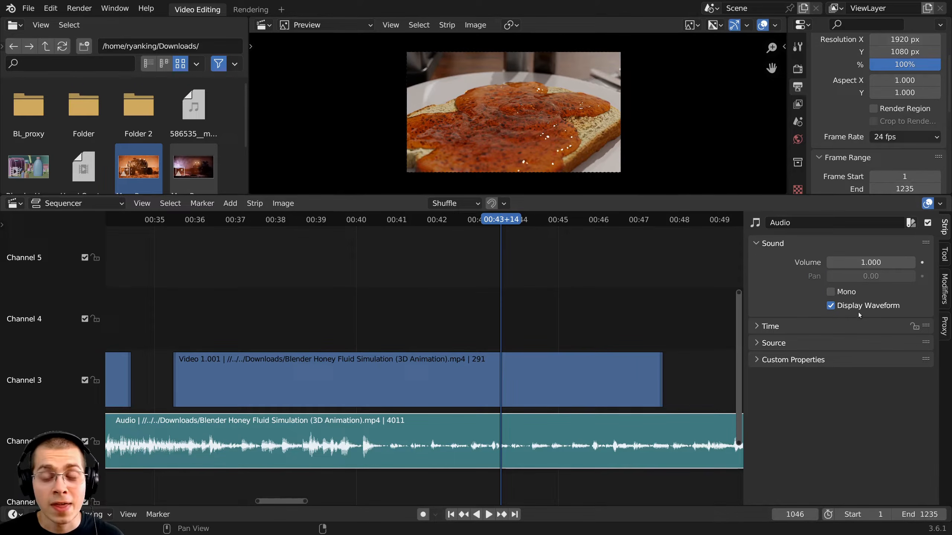
# - Turn the Audio strip's waveform display off and on again, and examine the waveform with the playhead moved to 00:42+09
pyautogui.click(830, 306)
pyautogui.click(830, 305)
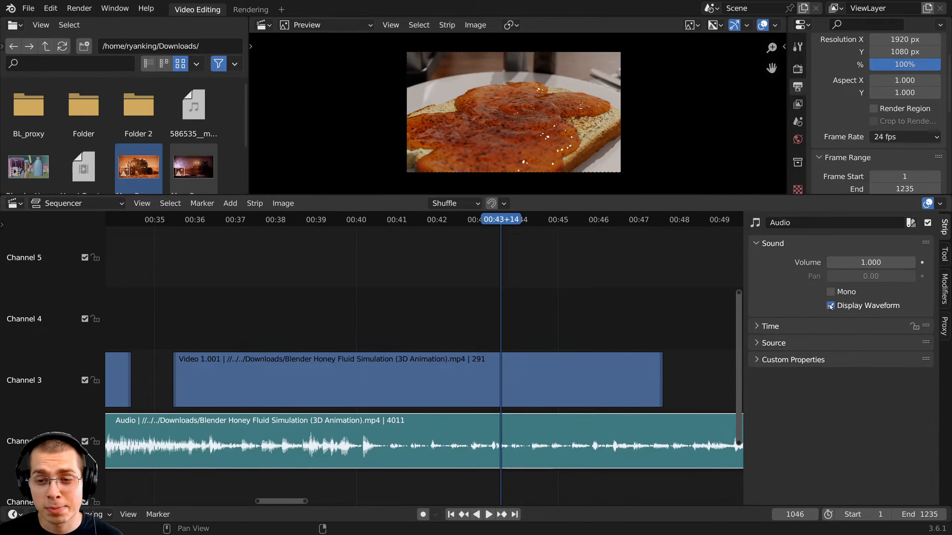
pyautogui.keyDown('ctrl'); pyautogui.moveTo(474, 418); pyautogui.dragTo(493, 323, button='middle'); pyautogui.keyUp('ctrl')
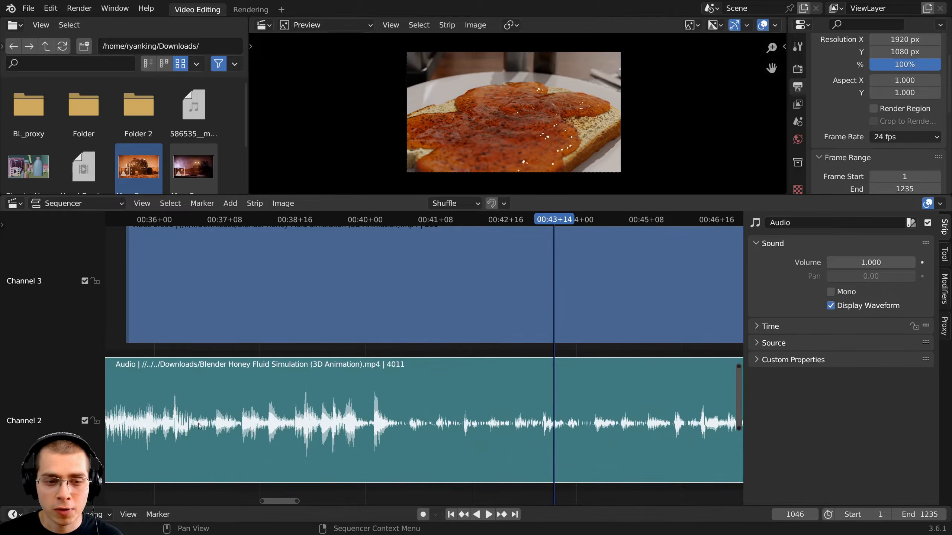
pyautogui.moveTo(436, 401); pyautogui.dragTo(475, 415, button='middle')
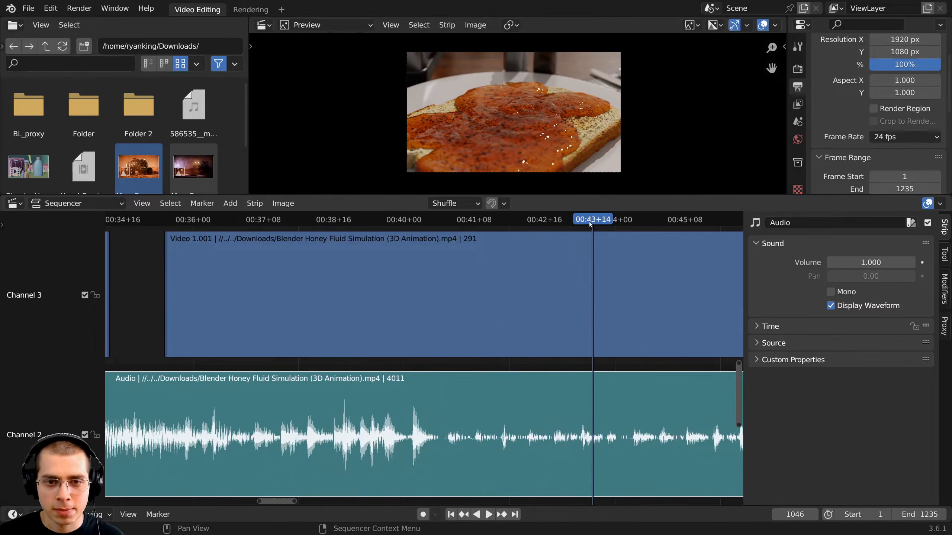
pyautogui.moveTo(589, 222); pyautogui.dragTo(528, 225)
pyautogui.press('space')
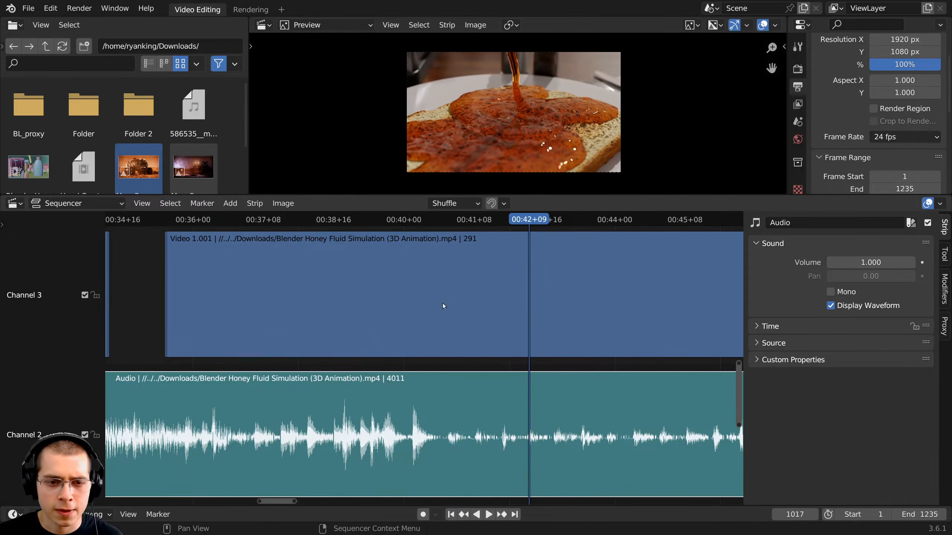
pyautogui.scroll(-4, 443, 307)
pyautogui.keyDown('ctrl'); pyautogui.moveTo(588, 383); pyautogui.dragTo(567, 366, button='middle'); pyautogui.keyUp('ctrl')
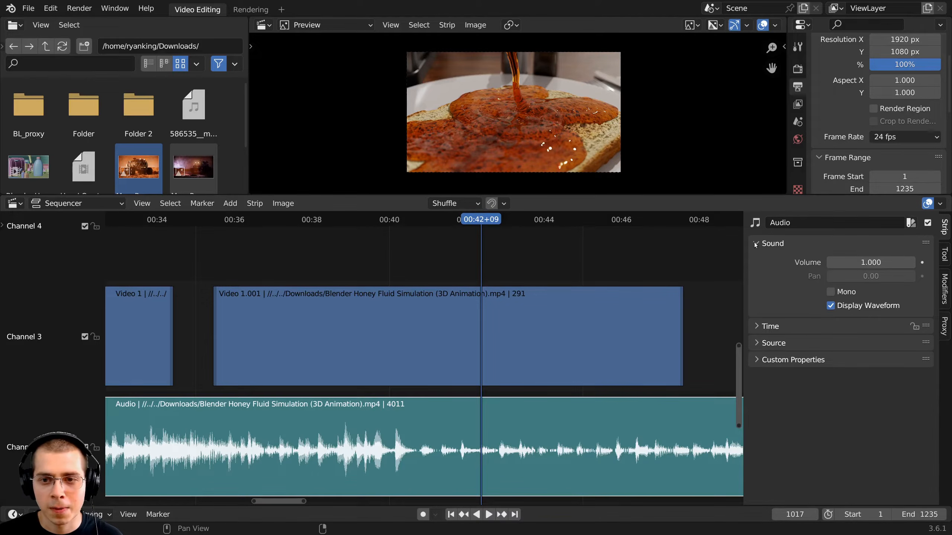
# - Collapse the Audio strip's sound properties, show its time properties, and try assigning it to channel 15 before undoing the change
pyautogui.click(755, 244)
pyautogui.click(831, 258)
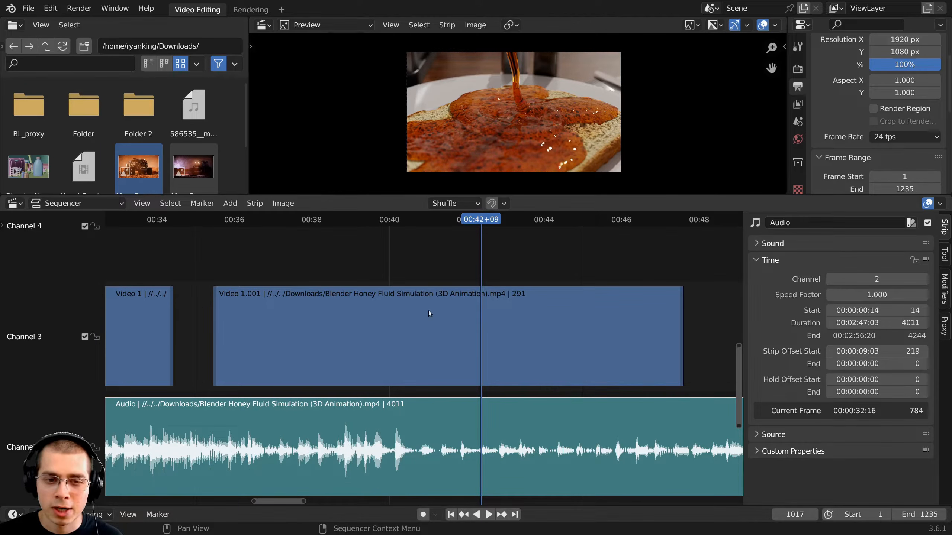
pyautogui.click(876, 278)
pyautogui.write('5')
pyautogui.press('Return')
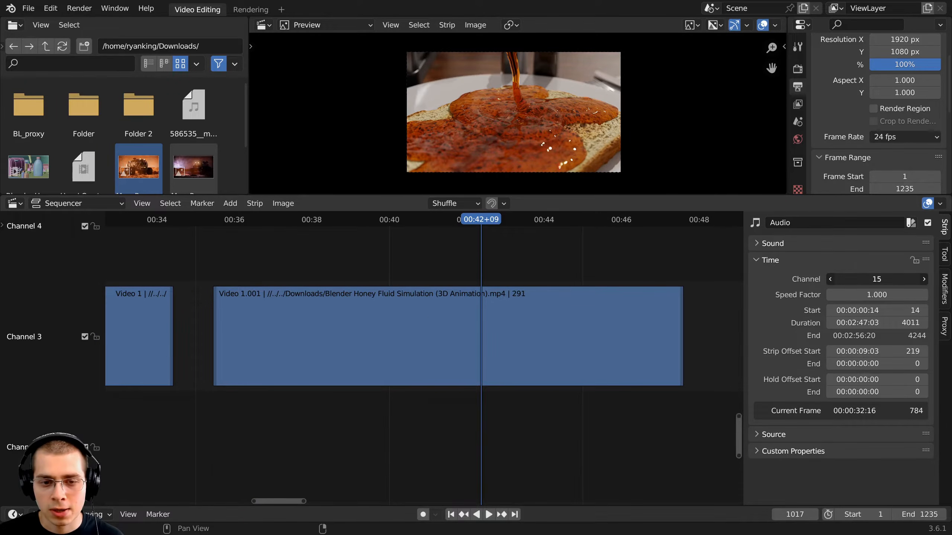
pyautogui.hotkey('ctrl', 'z')
# - Move the Audio strip down to Channel 1 and back up to Channel 2, with its start at frame 6
pyautogui.scroll(-3, 555, 401)
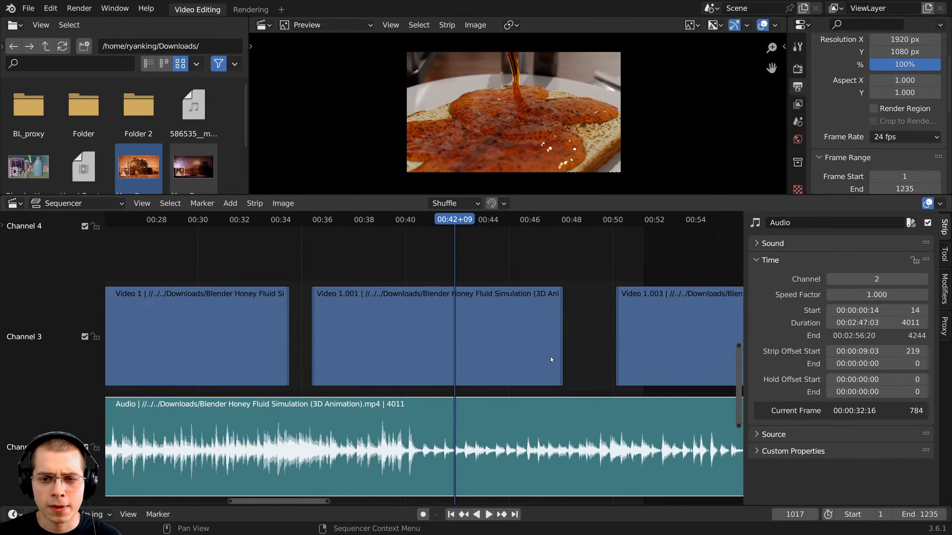
pyautogui.press('g')
pyautogui.click(559, 425)
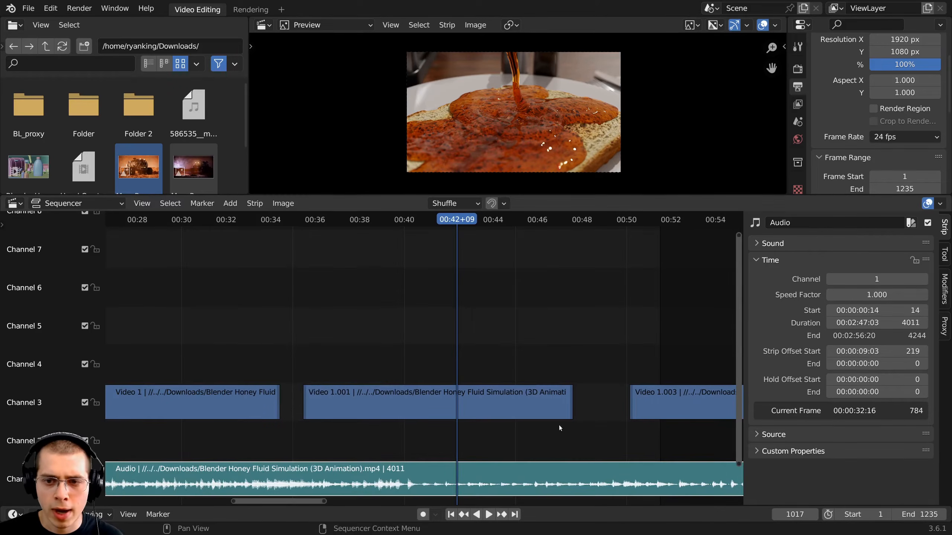
pyautogui.keyDown('ctrl'); pyautogui.moveTo(609, 383); pyautogui.dragTo(595, 355, button='middle'); pyautogui.keyUp('ctrl')
pyautogui.moveTo(596, 354); pyautogui.dragTo(592, 306, button='middle')
pyautogui.press('g')
pyautogui.click(573, 381)
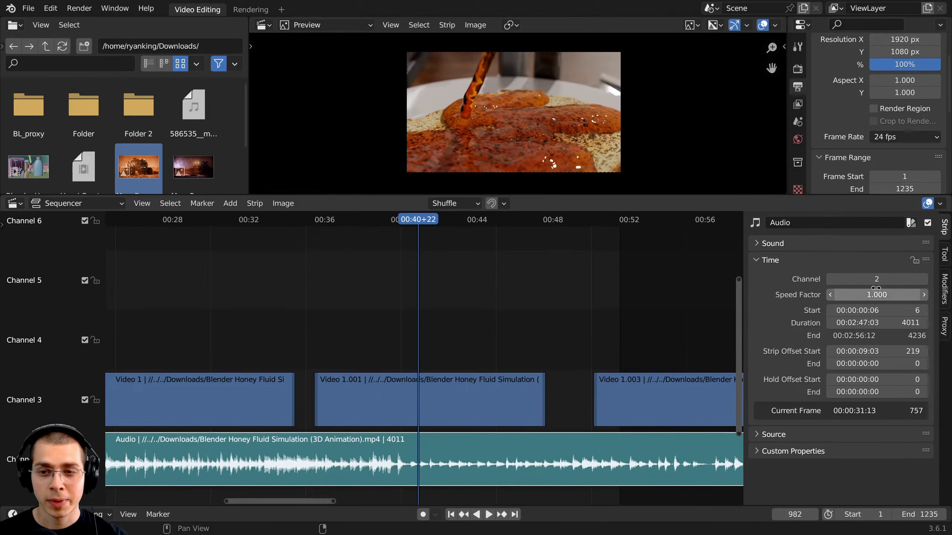
# - Open the Audio strip's speed factor for editing
pyautogui.click(882, 293)
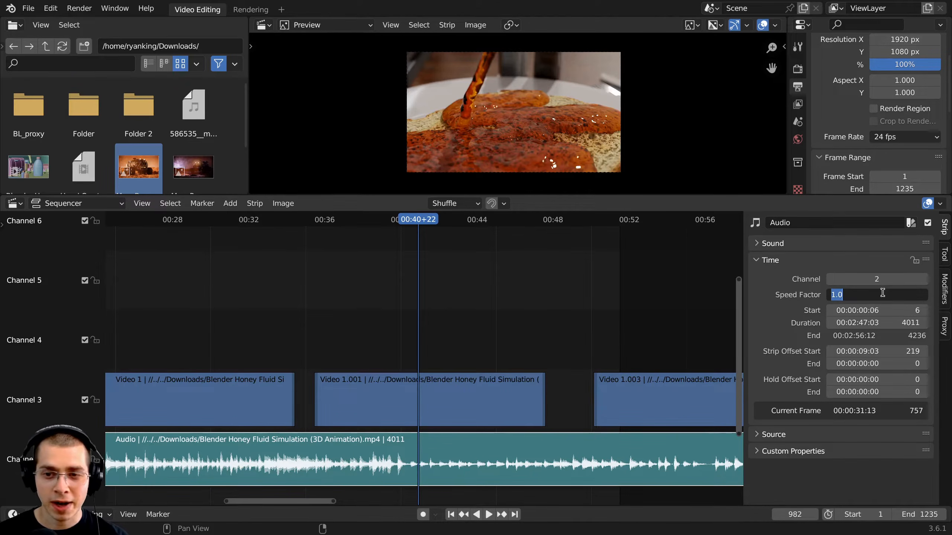
# - Set the audio strip's speed factor to 0.5 and play the sequence around 00:42 to hear it
pyautogui.write('0.5')
pyautogui.press('Return')
pyautogui.scroll(1, 536, 331)
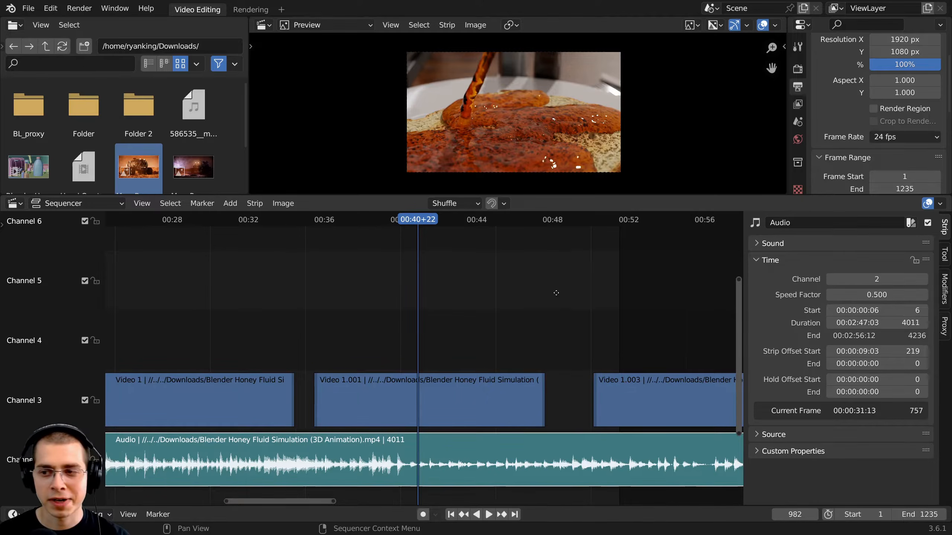
pyautogui.press('space')
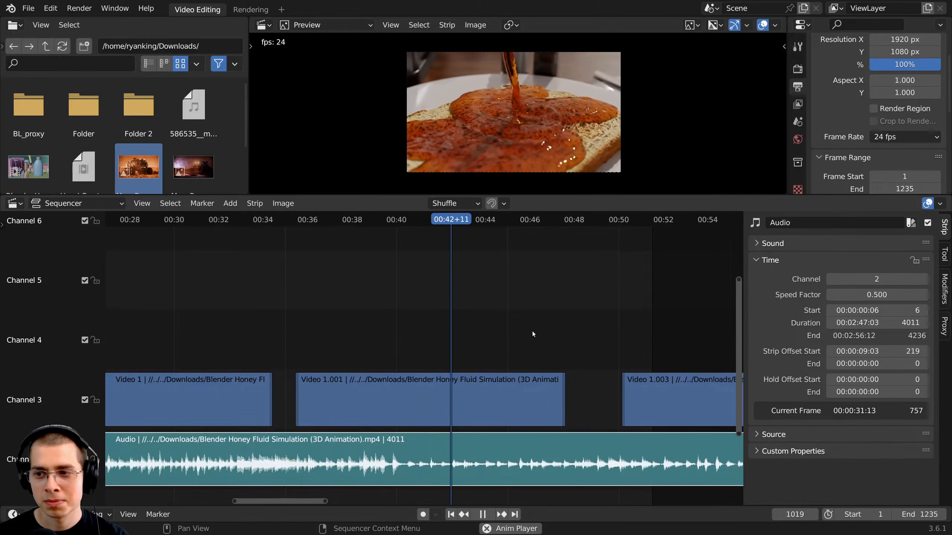
pyautogui.press('space')
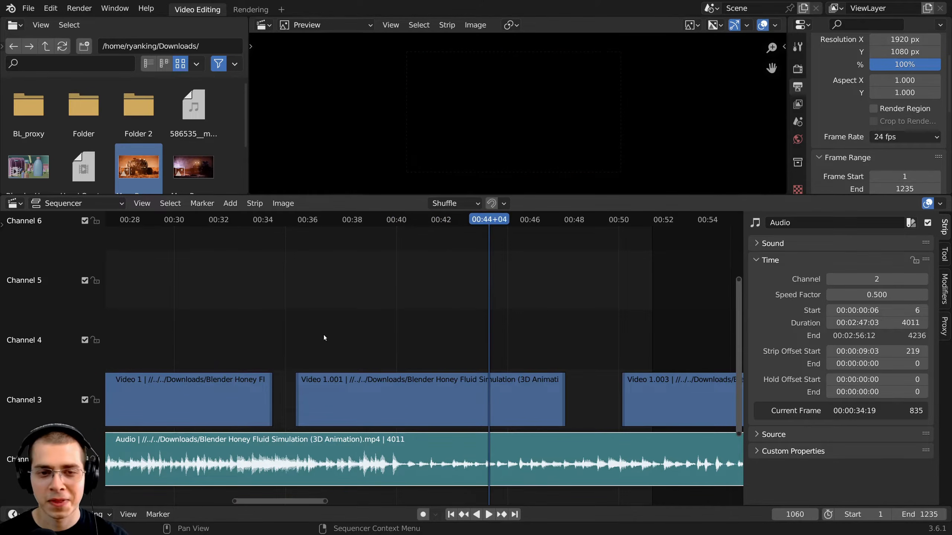
pyautogui.click(434, 221)
pyautogui.press('space')
pyautogui.press('space')
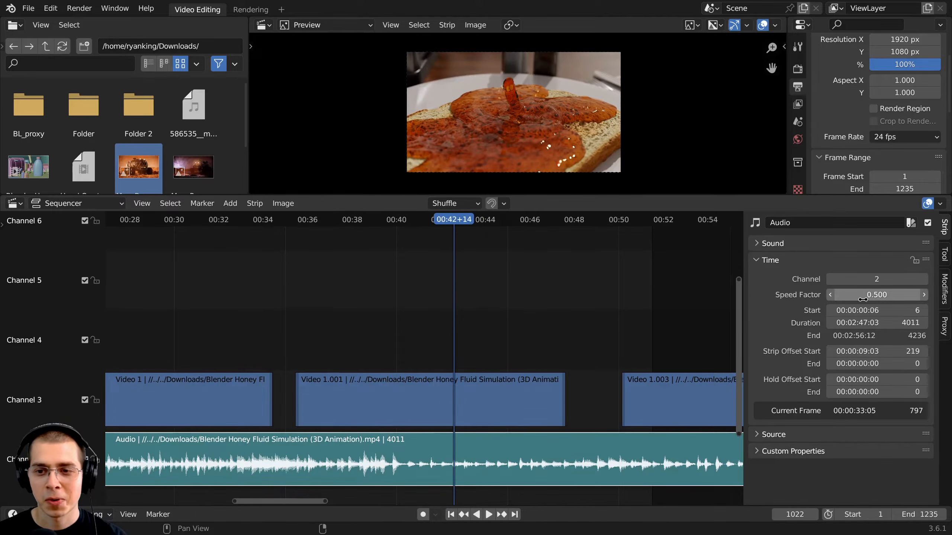
# - Set the audio strip's speed factor to 3 and play the sequence again from just before 00:41
pyautogui.click(866, 296)
pyautogui.write('3')
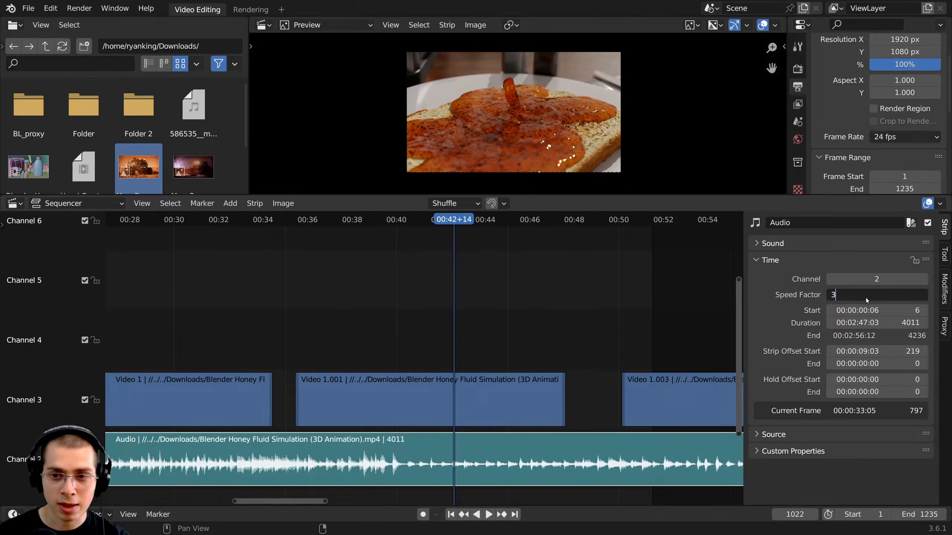
pyautogui.press('Return')
pyautogui.click(415, 221)
pyautogui.press('space')
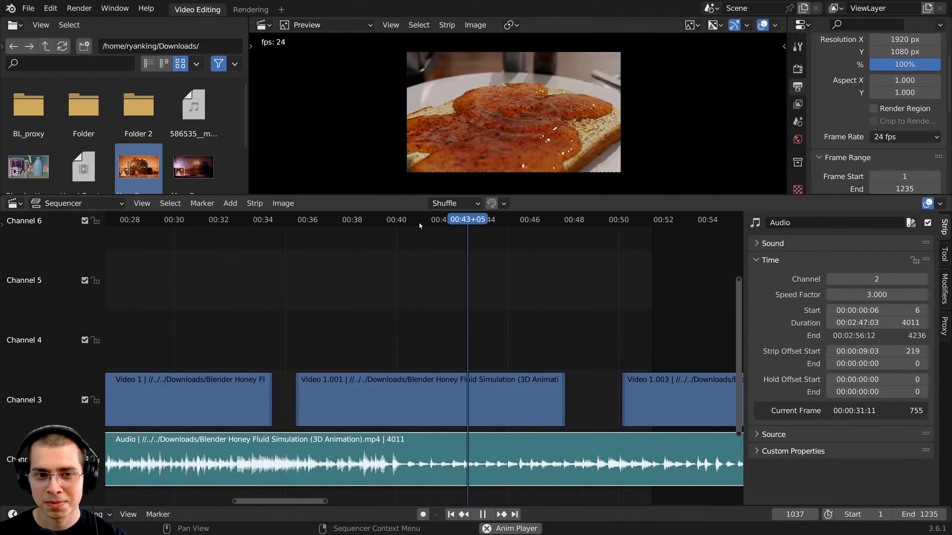
pyautogui.press('space')
# - Reset the audio strip's speed factor to its default value
pyautogui.scroll(-1, 548, 328)
pyautogui.press('BackSpace')
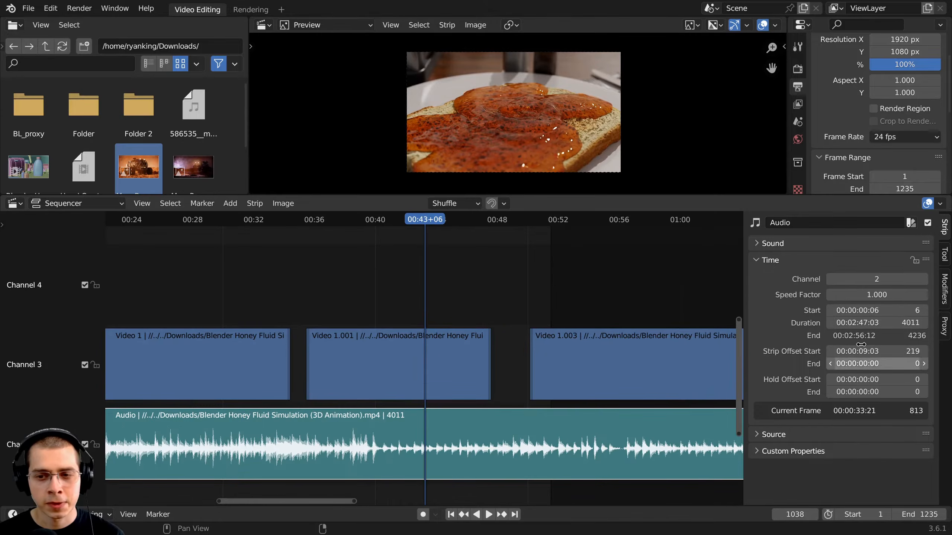
pyautogui.scroll(-15, 556, 390)
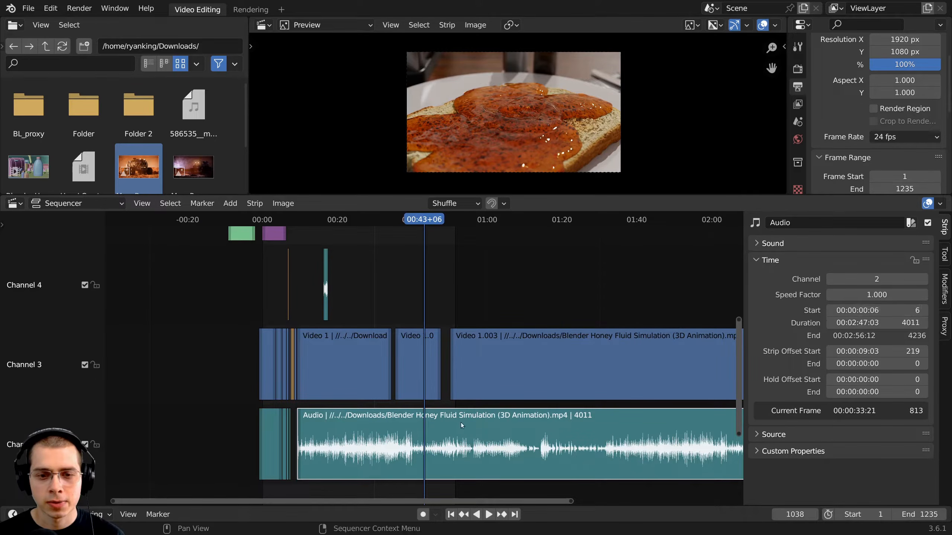
# - Collapse the audio strip's time settings and expand its source settings to examine the file path, caching option, sample rate and channels
pyautogui.scroll(5, 308, 428)
pyautogui.moveTo(482, 372); pyautogui.dragTo(509, 320, button='middle')
pyautogui.click(767, 259)
pyautogui.click(772, 277)
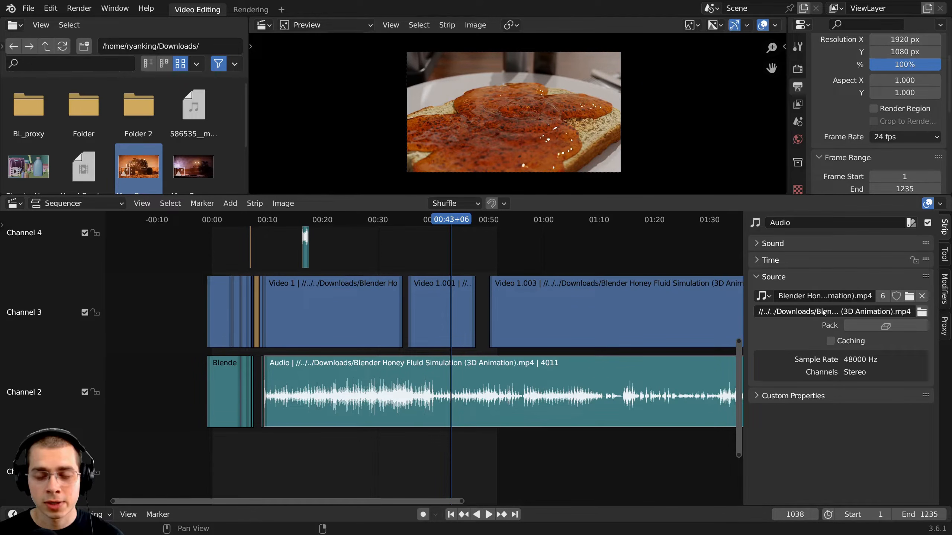
pyautogui.scroll(2, 525, 390)
pyautogui.scroll(3, 539, 370)
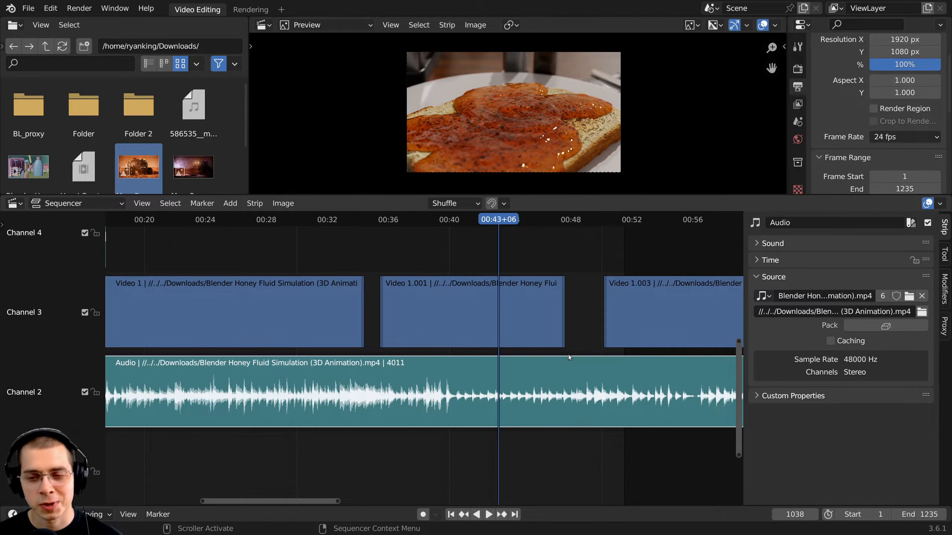
pyautogui.scroll(2, 577, 359)
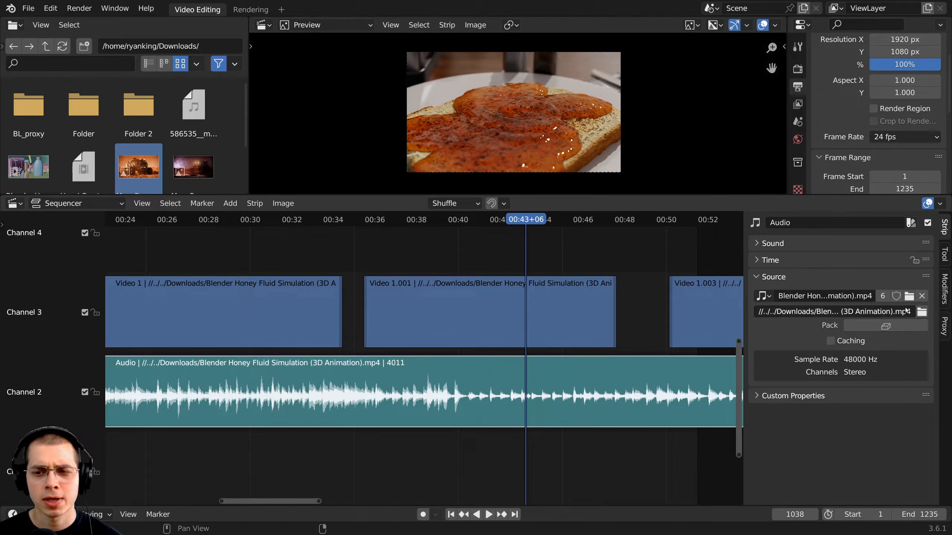
pyautogui.click(763, 296)
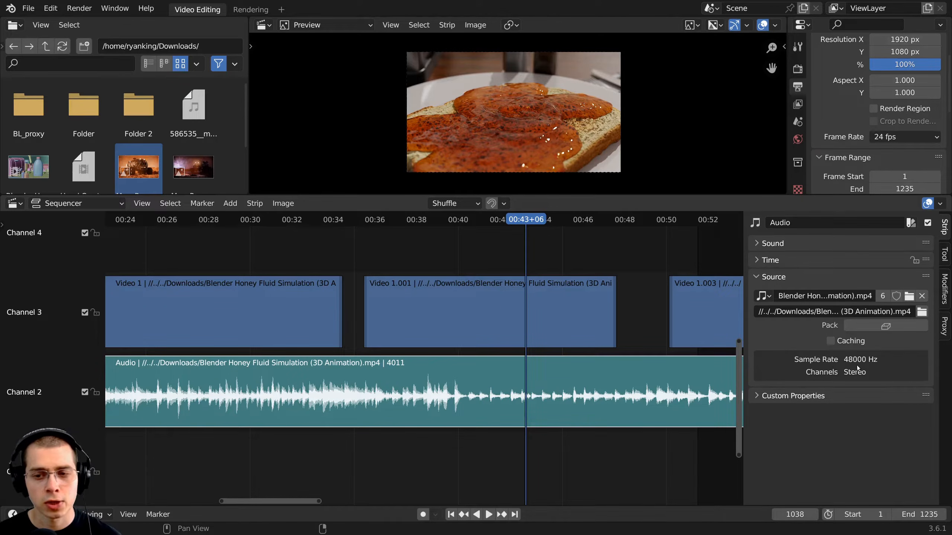
# - Show the whole edit and select the Video 1.001 strip, the long audio strip and the Video 1 strip in turn
pyautogui.press('Home')
pyautogui.click(440, 311)
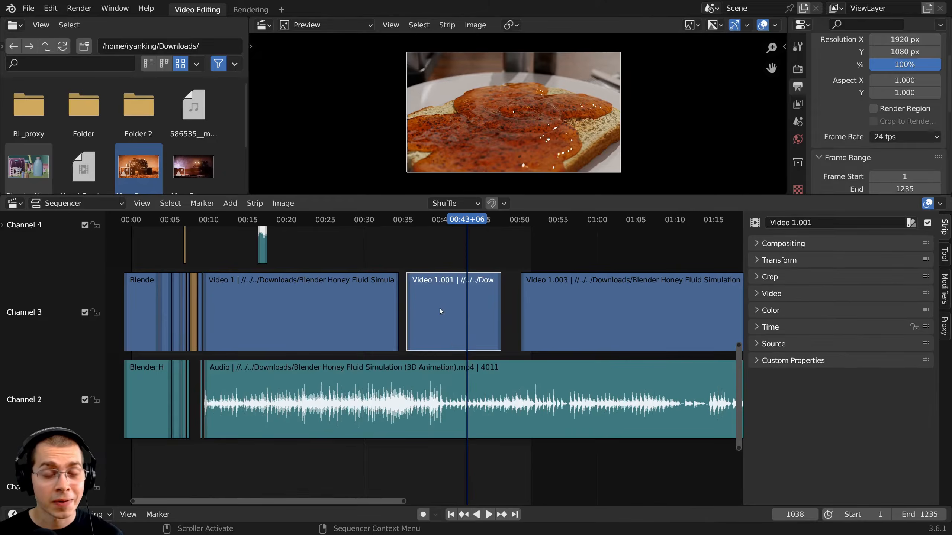
pyautogui.click(448, 433)
pyautogui.click(379, 318)
pyautogui.moveTo(410, 322); pyautogui.dragTo(476, 316, button='middle')
# - Select all strips in the sequencer and clear the selection again
pyautogui.scroll(-1, 427, 303)
pyautogui.scroll(2, 417, 308)
pyautogui.press('a')
pyautogui.press('a')
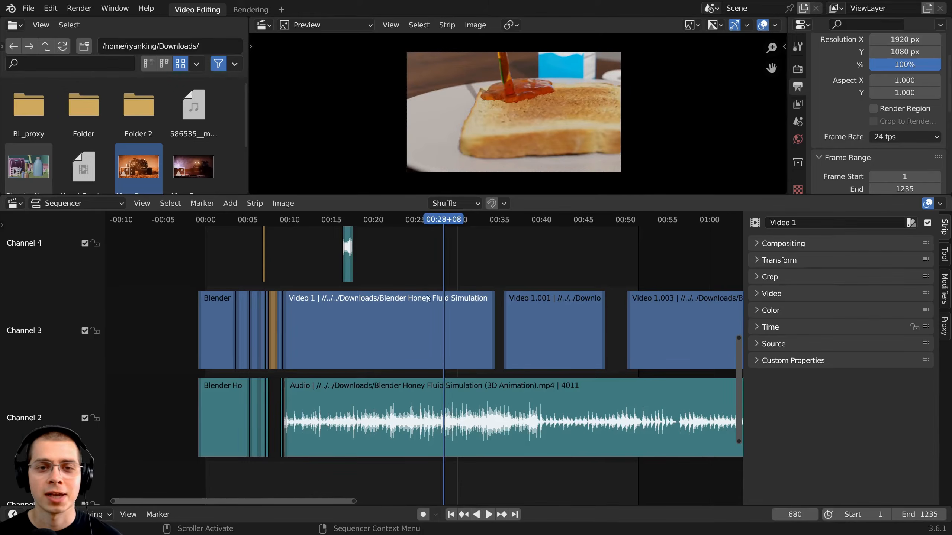
pyautogui.scroll(2, 427, 299)
pyautogui.keyDown('shift'); pyautogui.scroll(1, 510, 305); pyautogui.keyUp('shift')
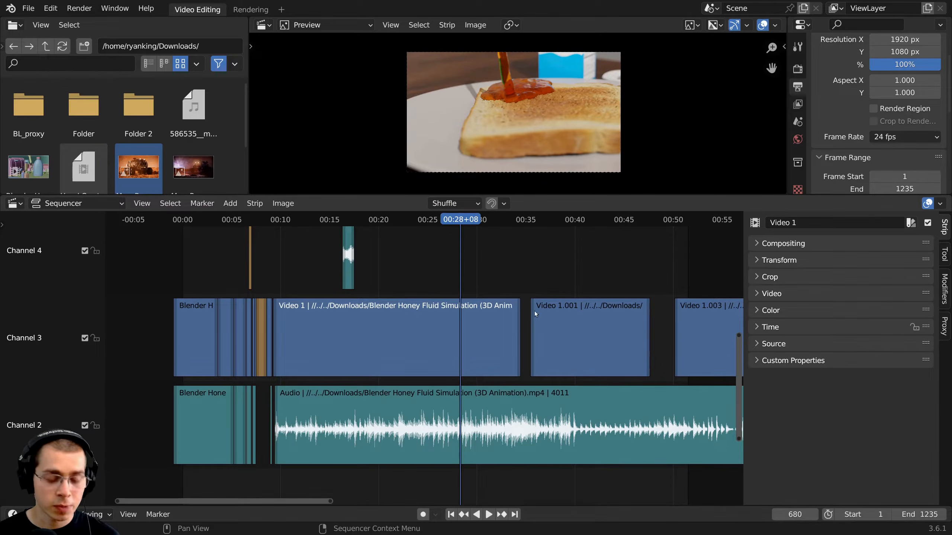
pyautogui.press('a')
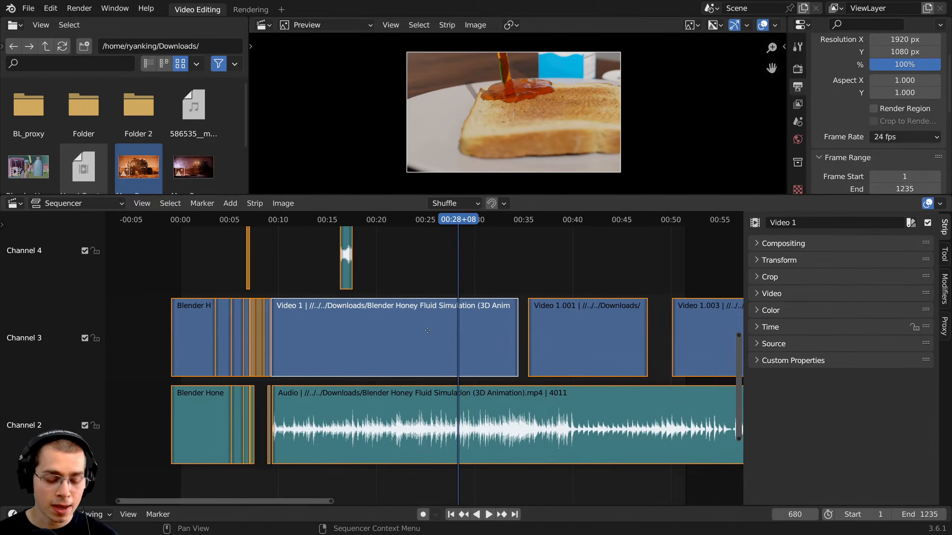
pyautogui.keyDown('ctrl'); pyautogui.hscroll(1, 439, 308); pyautogui.keyUp('ctrl')
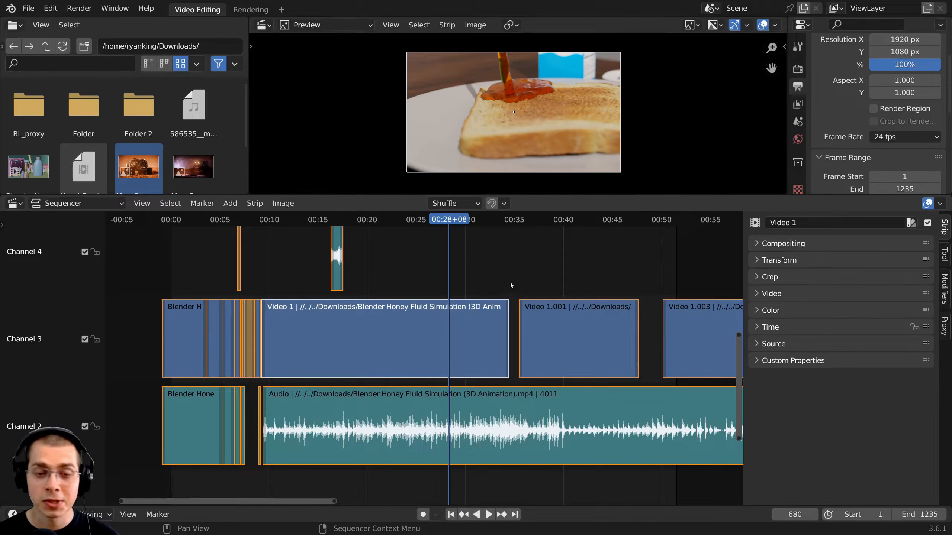
pyautogui.hotkey('alt', 'a')
# - Frame all strips, zoom to the selected text strip in channel 5, and place the playhead at 00:02+09
pyautogui.press('Home')
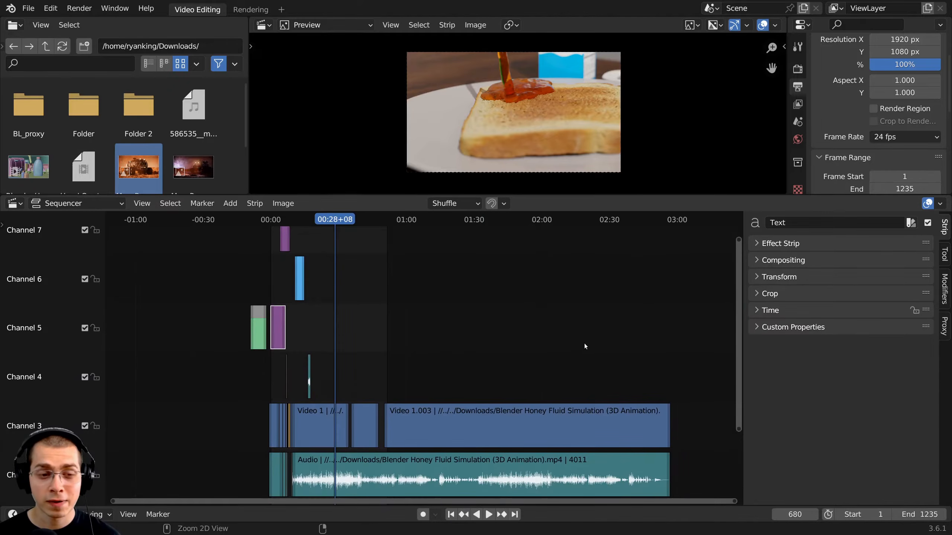
pyautogui.press('a')
pyautogui.click(272, 340)
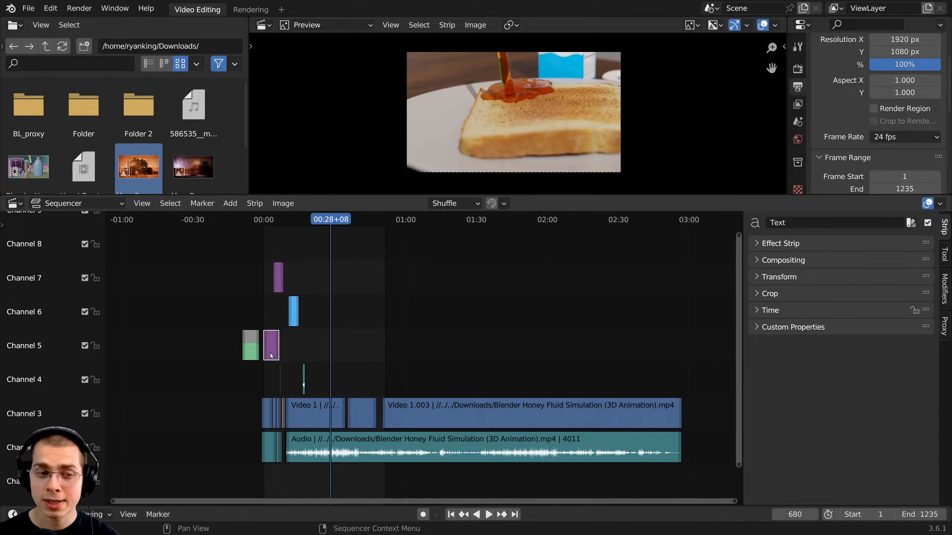
pyautogui.press('KP_Decimal')
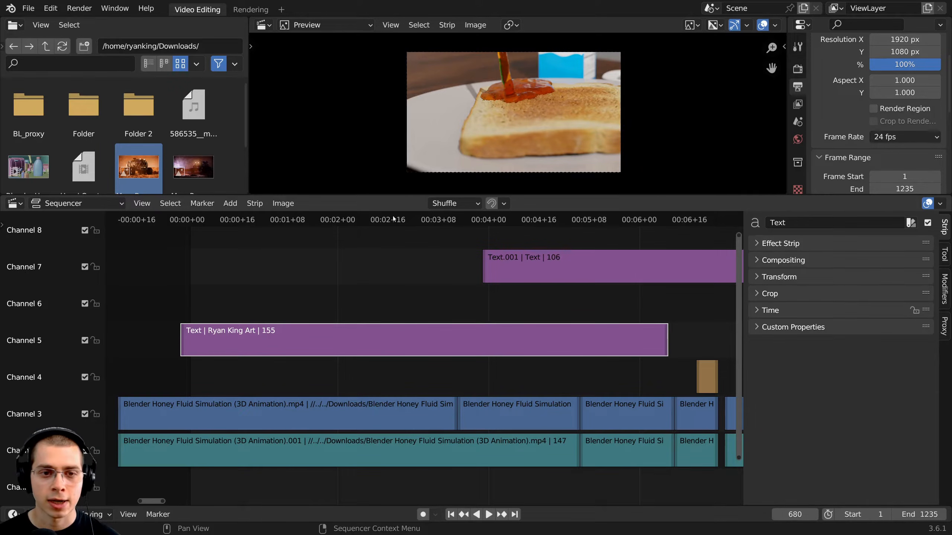
pyautogui.click(366, 219)
pyautogui.scroll(-8, 545, 369)
# - Select the robot high-pitch sound strip in channel 4 and frame it in the timeline
pyautogui.click(541, 381)
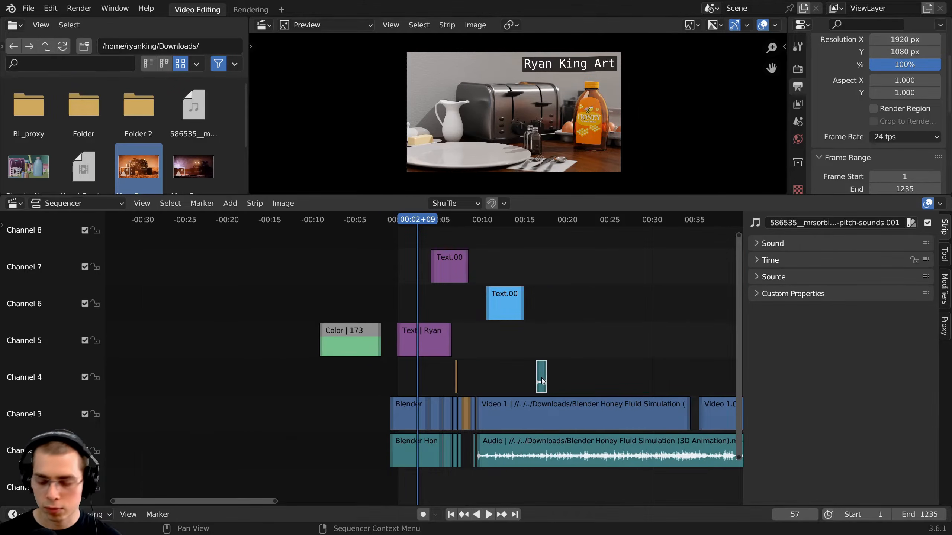
pyautogui.press('KP_Decimal')
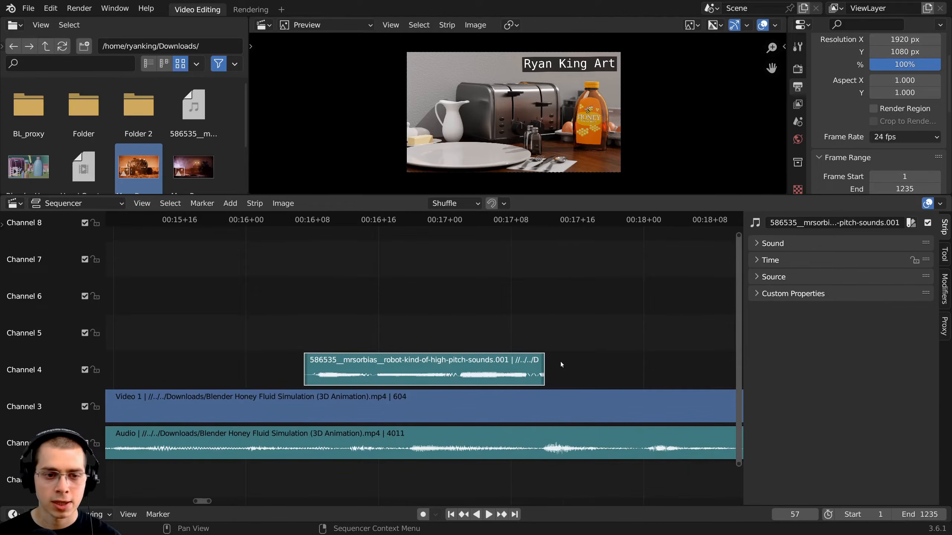
pyautogui.scroll(3, 561, 364)
pyautogui.keyDown('ctrl'); pyautogui.moveTo(506, 309); pyautogui.dragTo(450, 296, button='middle'); pyautogui.keyUp('ctrl')
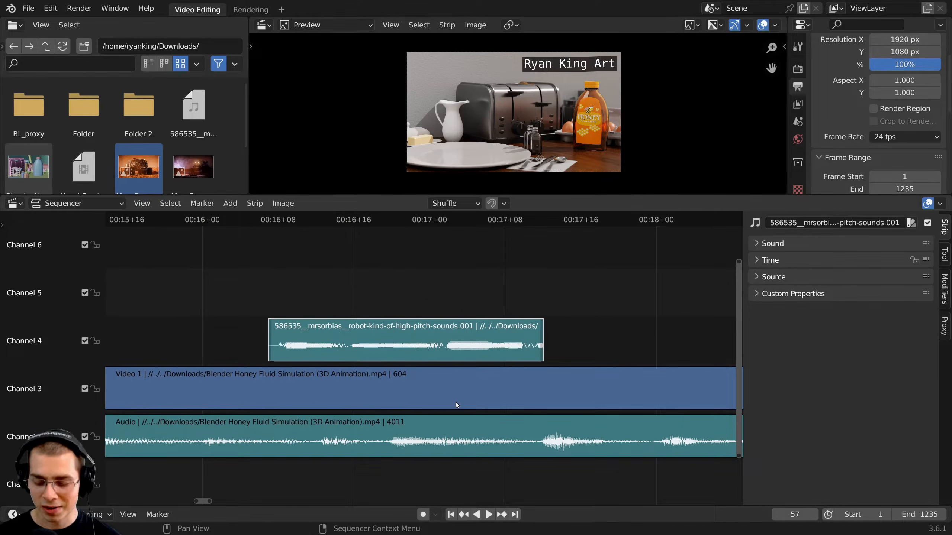
# - Duplicate the text strip in channel 5 and place the copy above it in channel 6, starting at about 00:01
pyautogui.press('Home')
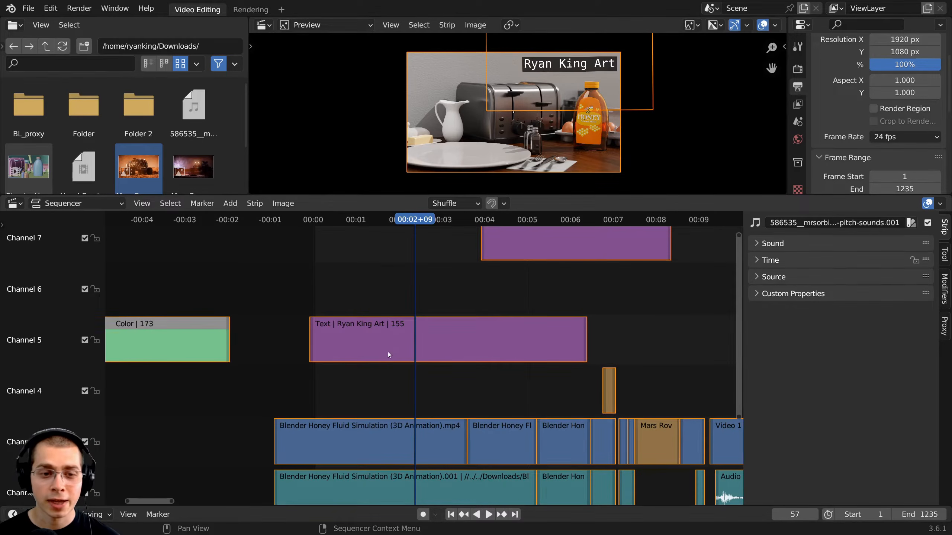
pyautogui.click(388, 355)
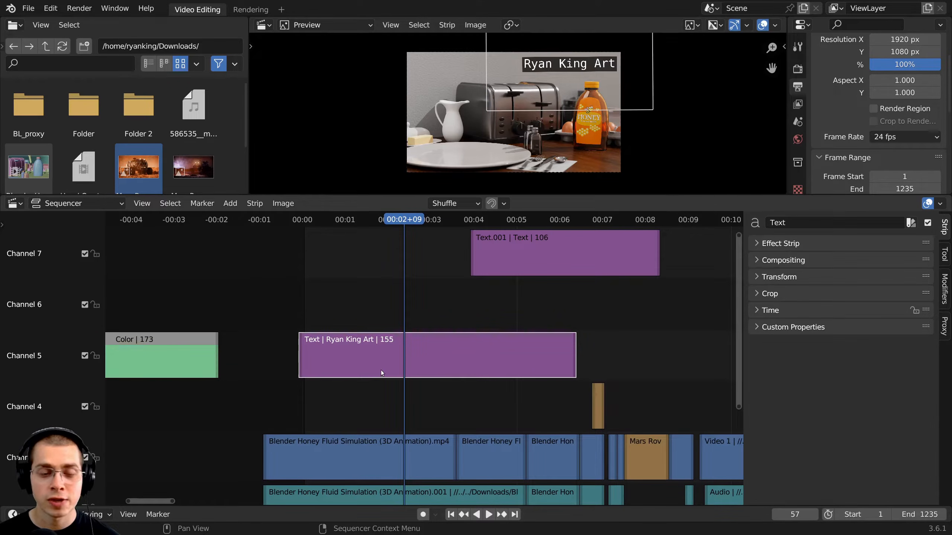
pyautogui.hotkey('shift', 'd')
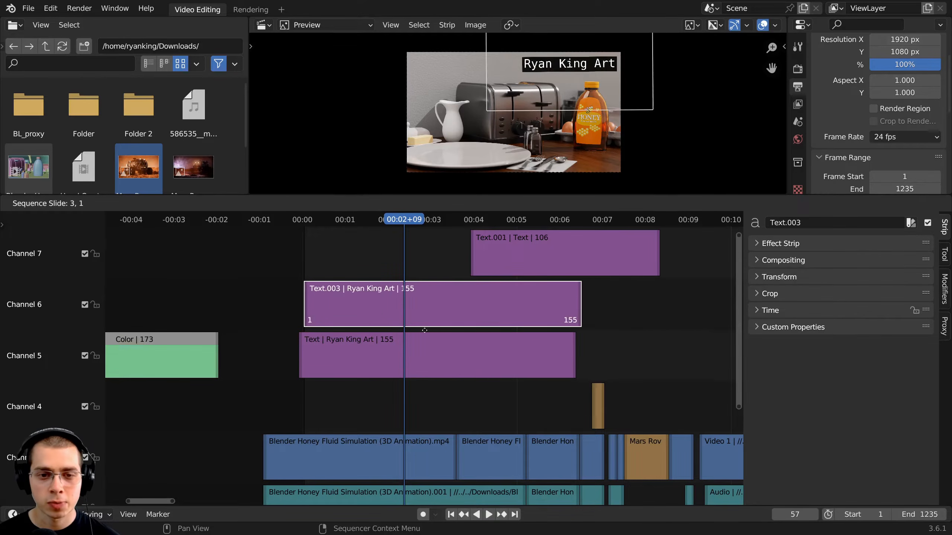
pyautogui.click(535, 304)
pyautogui.moveTo(535, 304); pyautogui.dragTo(435, 300)
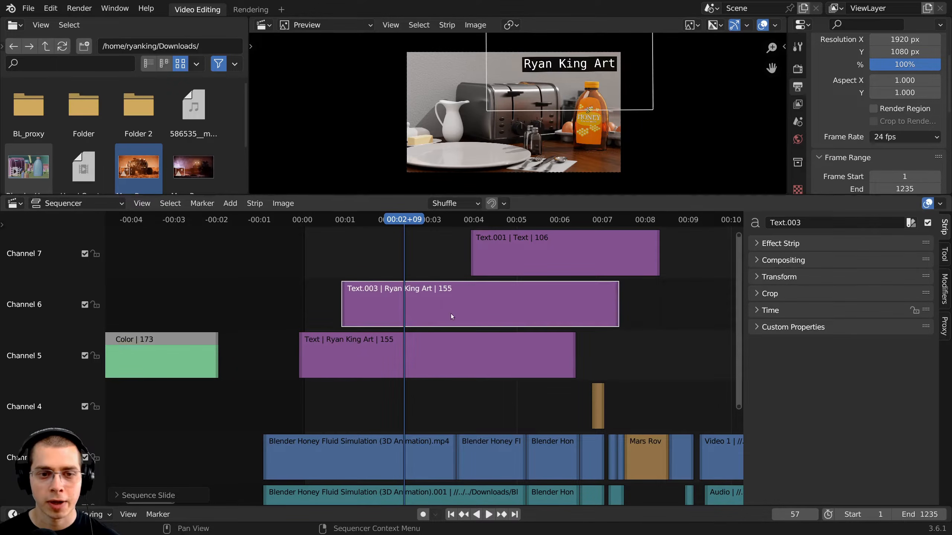
# - Move the playhead to 00:18+06 and snap the start of the duplicated text strip to it
pyautogui.moveTo(525, 320); pyautogui.dragTo(493, 318, button='middle')
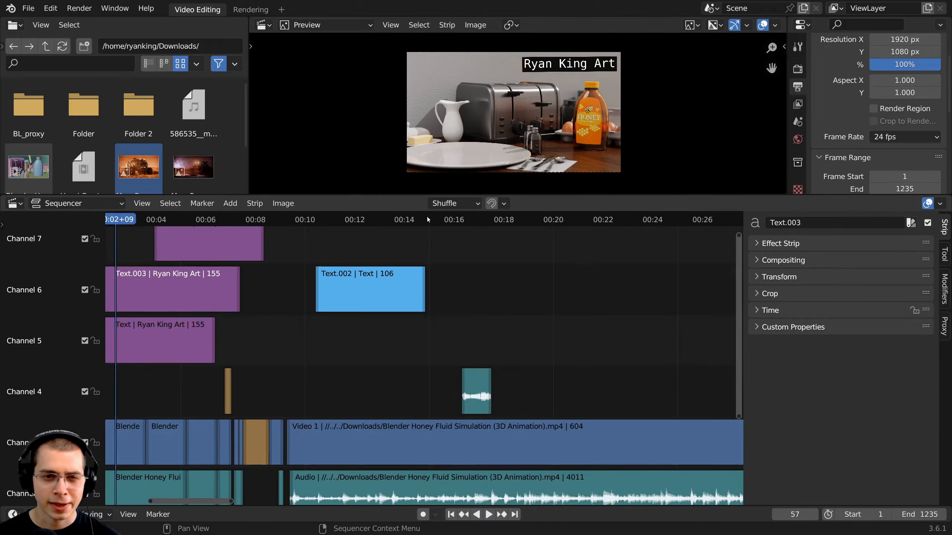
pyautogui.moveTo(429, 220); pyautogui.dragTo(510, 239)
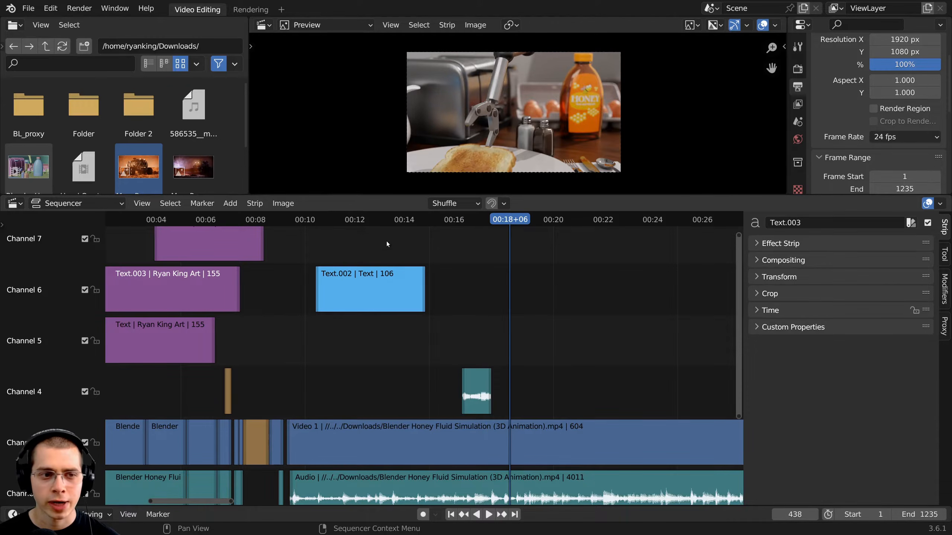
pyautogui.scroll(-2, 387, 241)
pyautogui.click(209, 276)
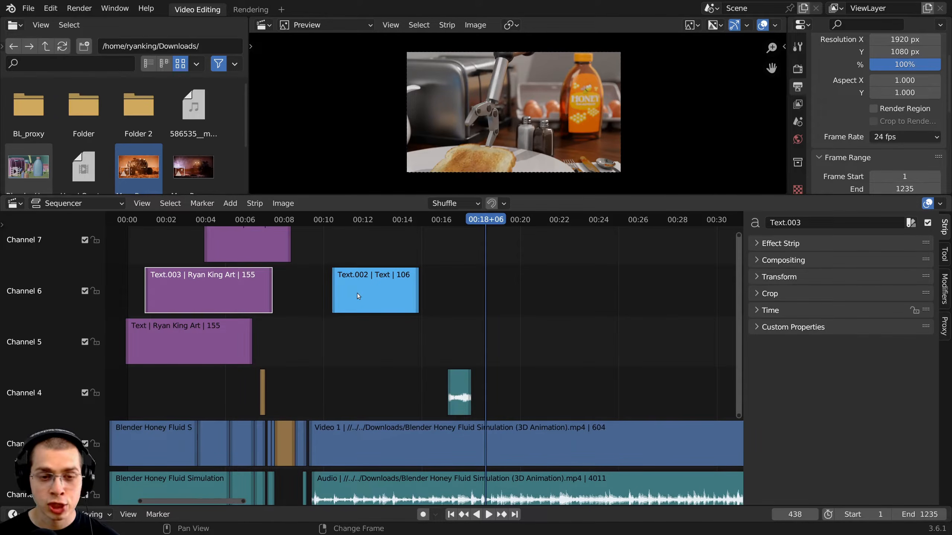
pyautogui.hotkey('shift', 's')
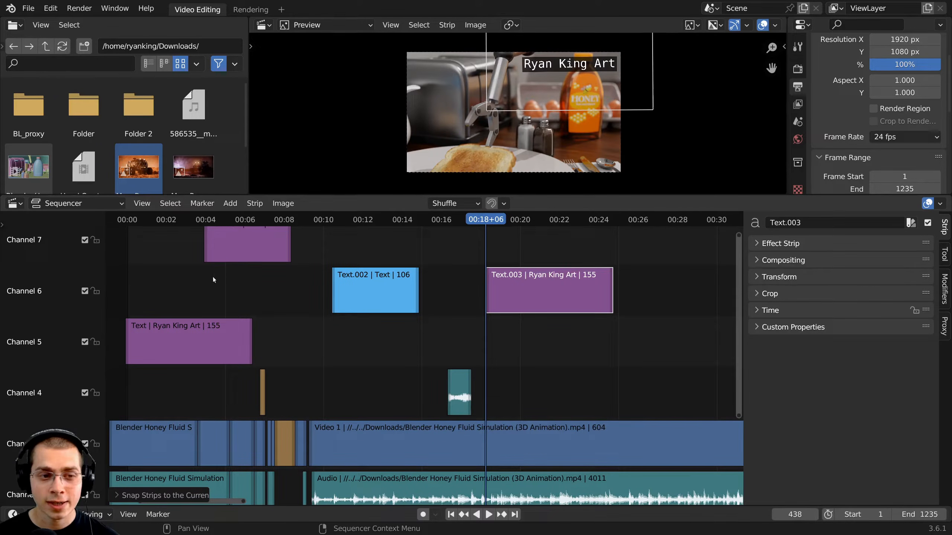
pyautogui.scroll(2, 513, 294)
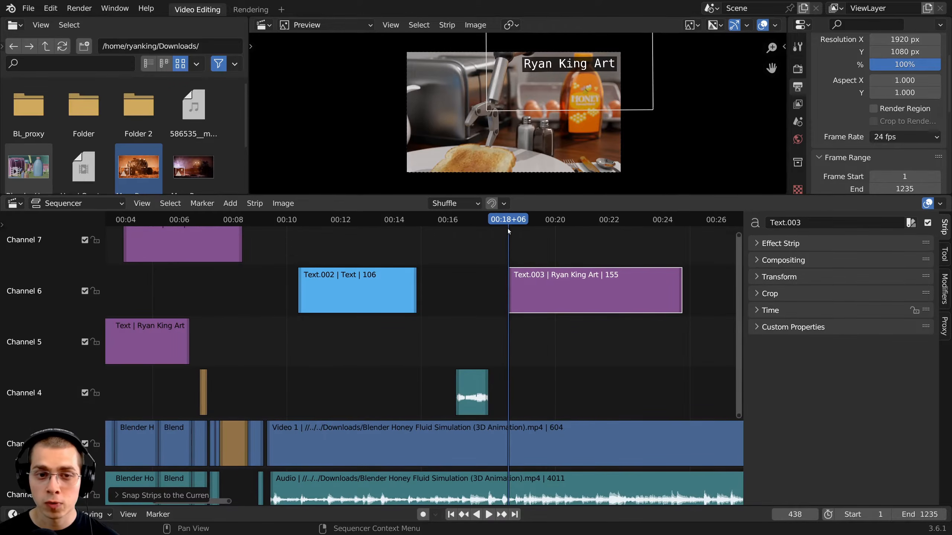
# - Move the playhead to 00:00+00, snap the first honey simulation video strip and its audio strip to it, and play them
pyautogui.keyDown('ctrl'); pyautogui.hscroll(5, 594, 330); pyautogui.keyUp('ctrl')
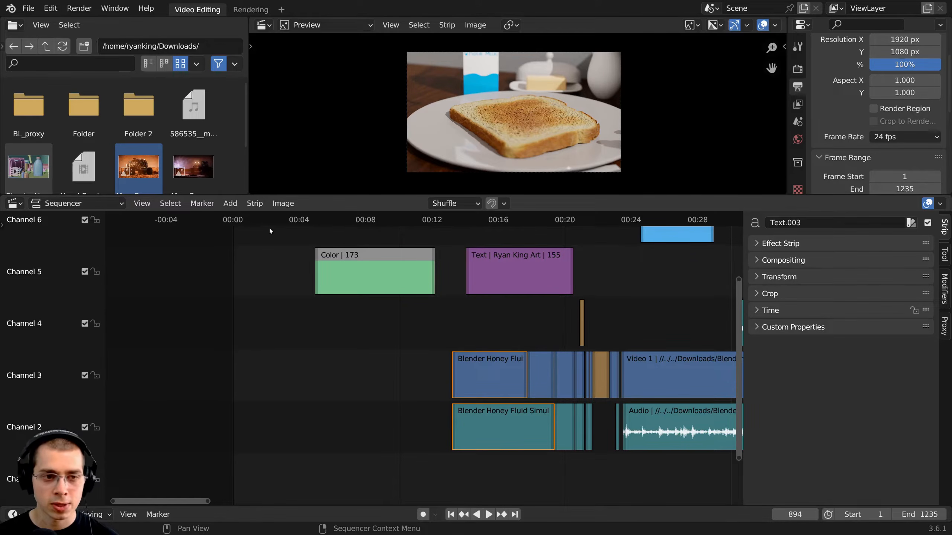
pyautogui.moveTo(262, 220); pyautogui.dragTo(224, 226)
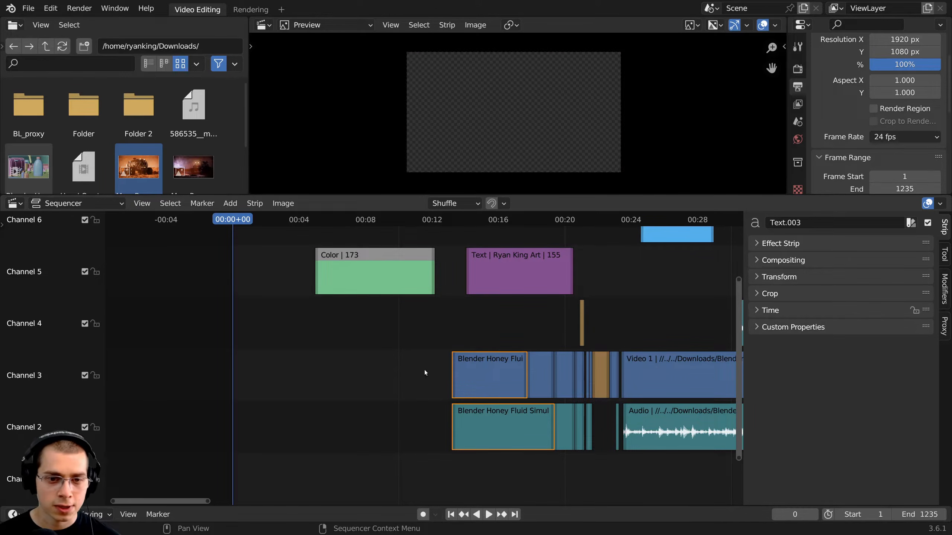
pyautogui.moveTo(430, 335); pyautogui.dragTo(477, 443)
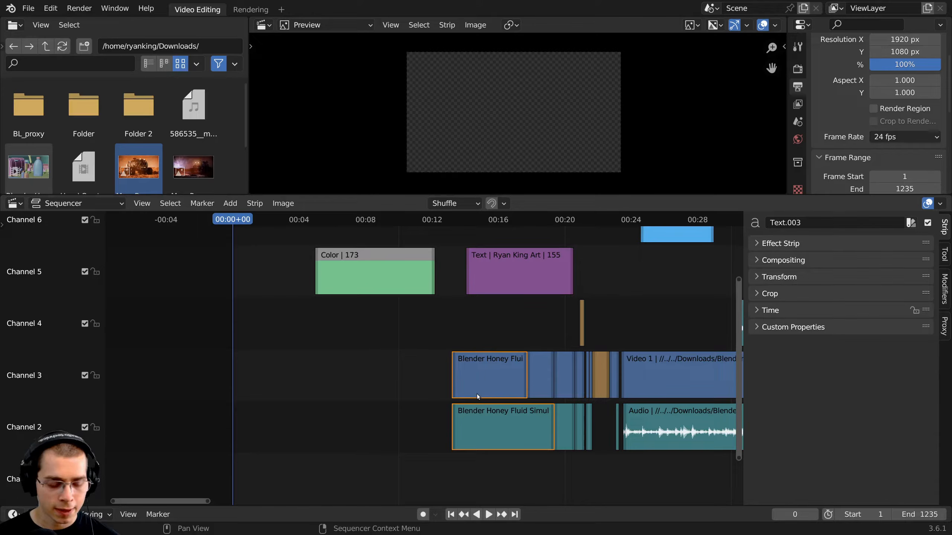
pyautogui.hotkey('shift', 's')
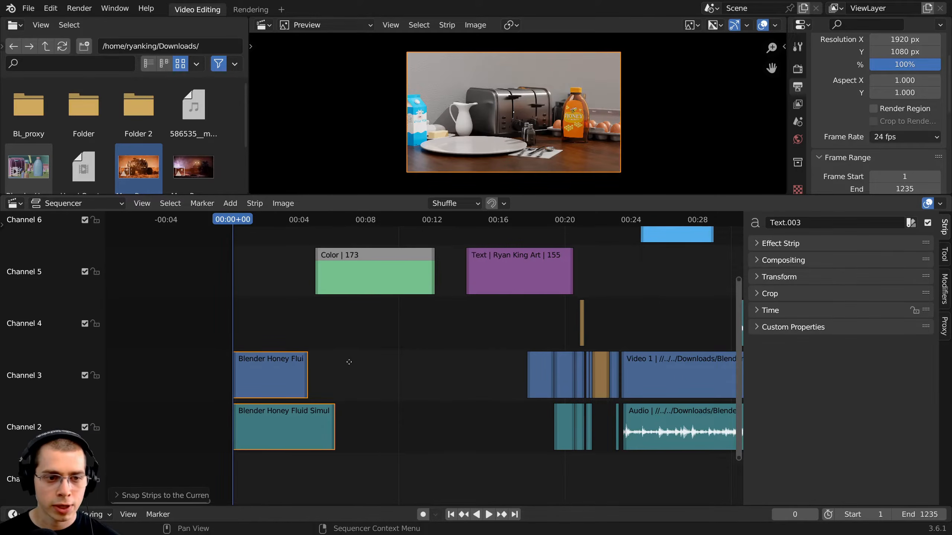
pyautogui.press('KP_Decimal')
pyautogui.press('space')
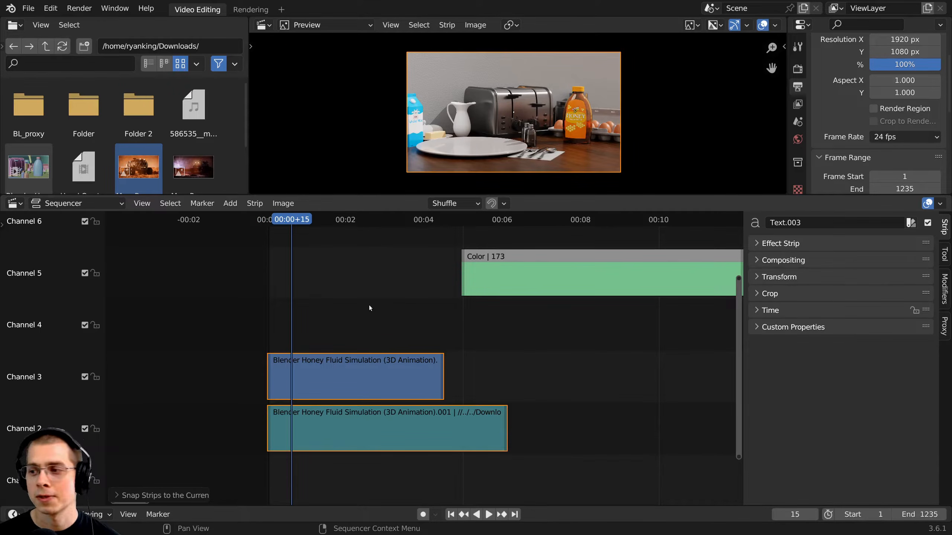
# - Frame all strips and jump the playhead between strip edges, from 00:00+00 to the end of the Color strip
pyautogui.press('Home')
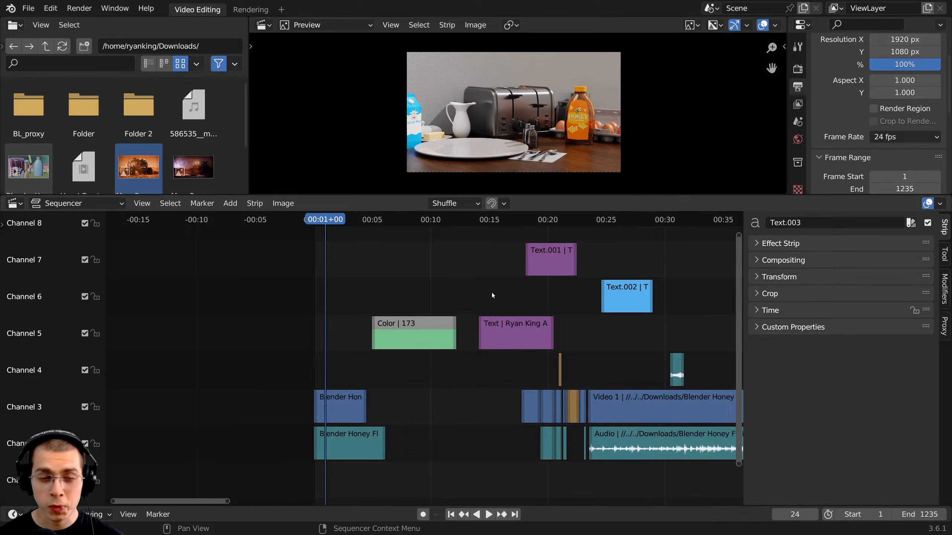
pyautogui.scroll(-1, 492, 293)
pyautogui.moveTo(514, 296); pyautogui.dragTo(430, 278, button='middle')
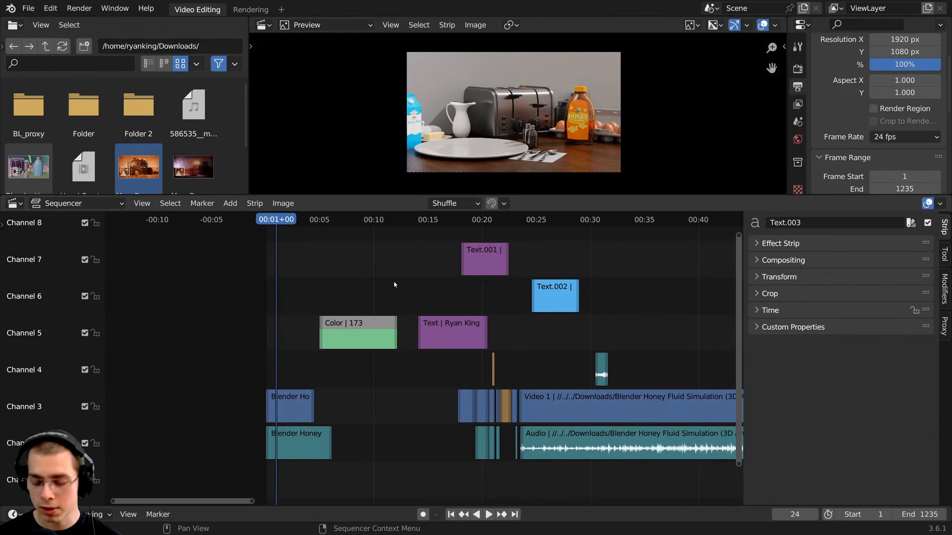
pyautogui.press('pagedown')
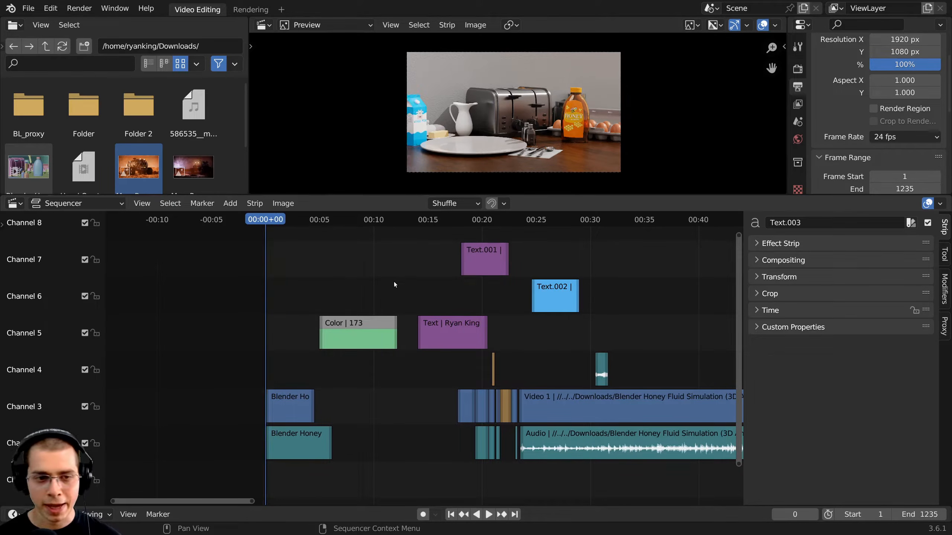
pyautogui.press('pageup')
pyautogui.press('pagedown')
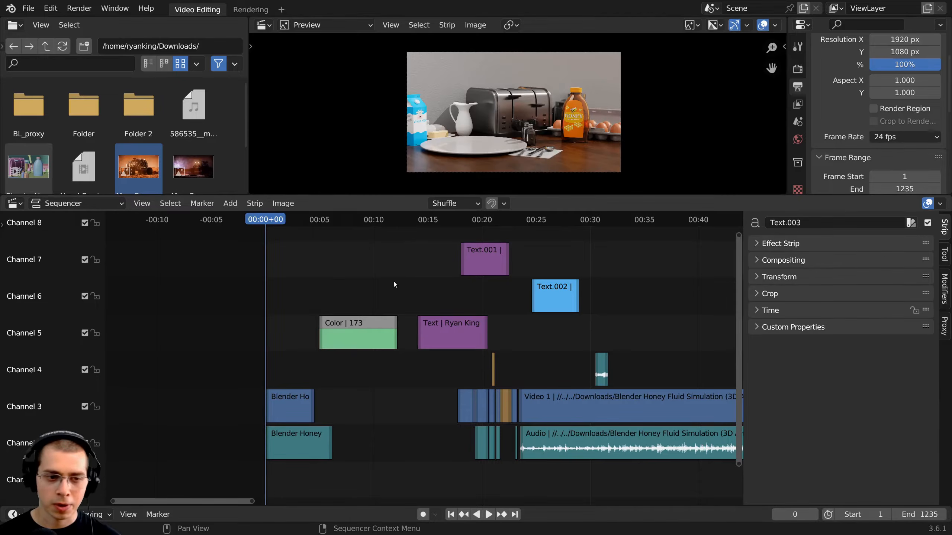
pyautogui.press('pageup')
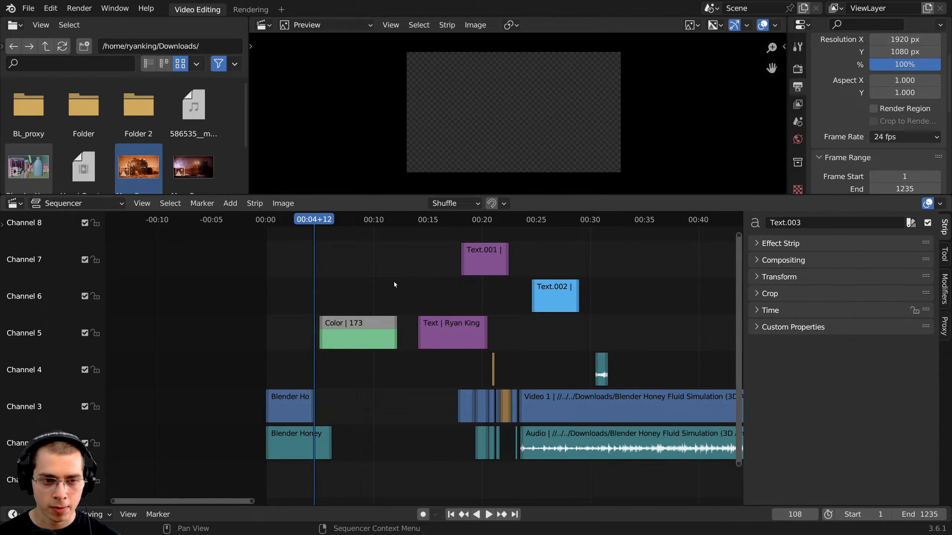
pyautogui.press('space')
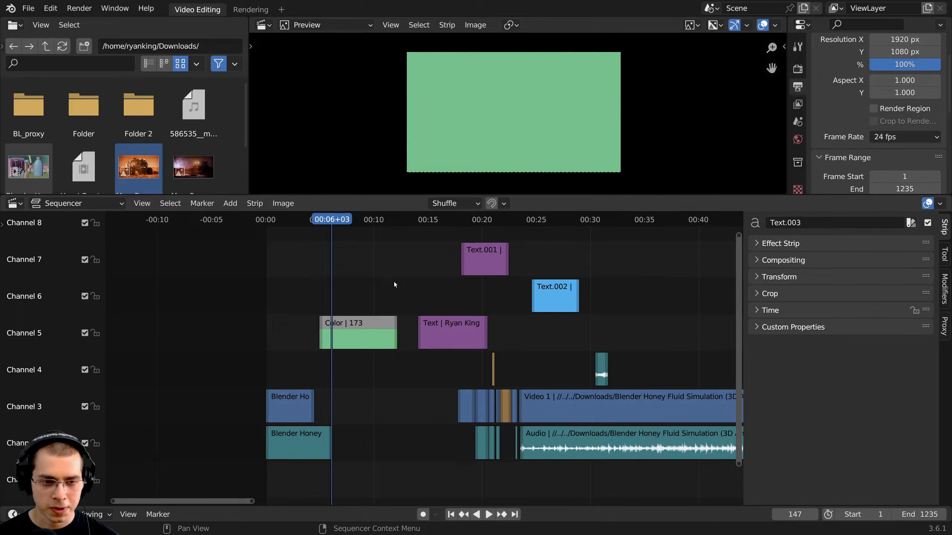
pyautogui.press('pageup')
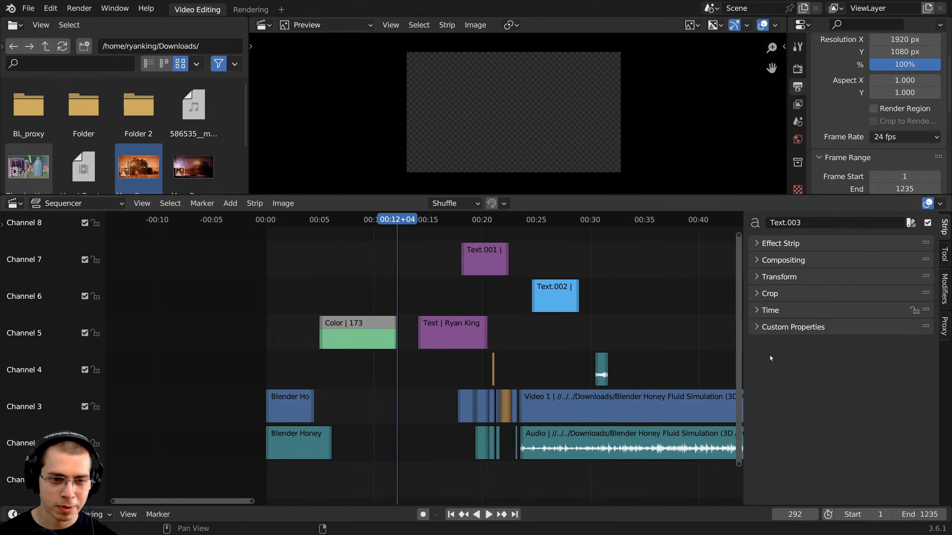
# - Jump the playhead forward through the following strip edges to 00:23+01
pyautogui.scroll(2, 349, 311)
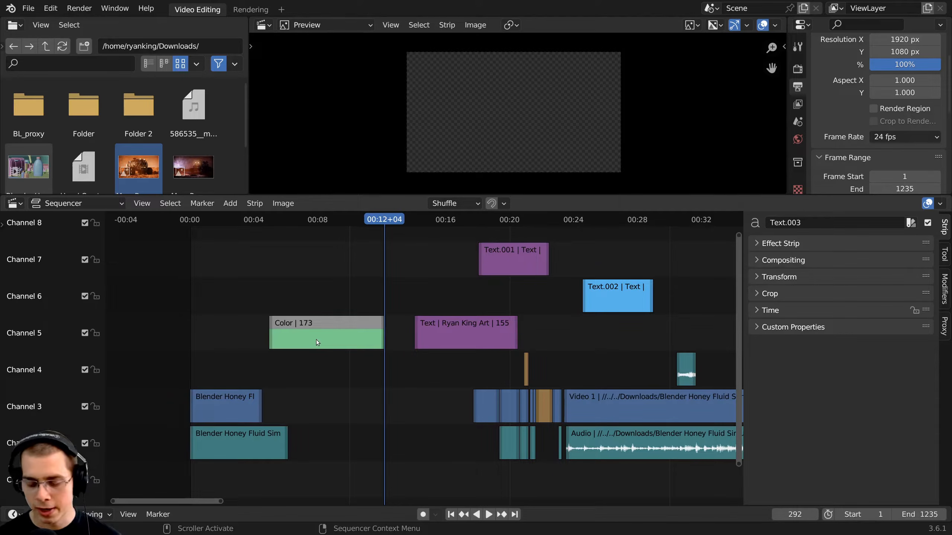
pyautogui.press('pageup')
pyautogui.press('pageup')
pyautogui.press('pageup')
pyautogui.press('pageup')
pyautogui.press('pageup')
pyautogui.press('pageup')
pyautogui.press('pageup')
pyautogui.press('pageup')
pyautogui.press('pageup')
pyautogui.press('pageup')
pyautogui.press('pageup')
pyautogui.press('pageup')
pyautogui.press('pageup')
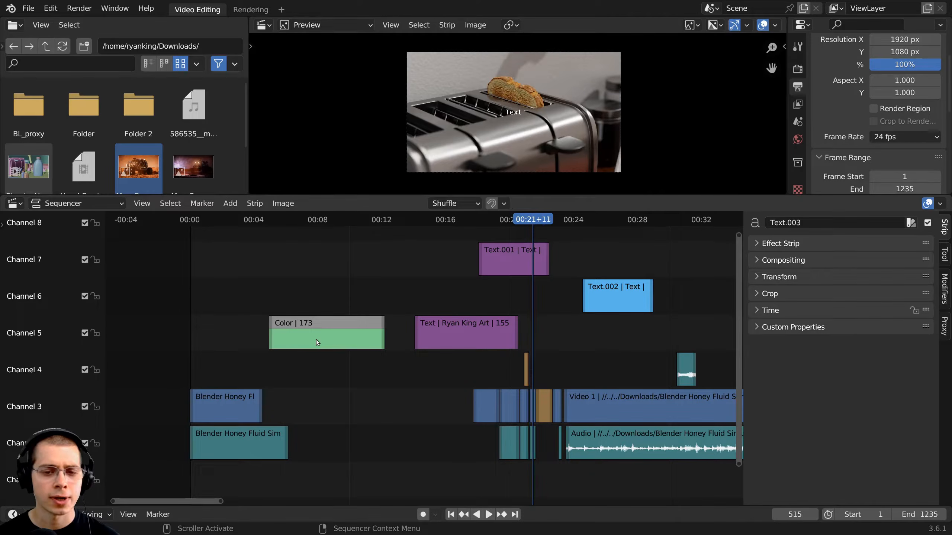
pyautogui.press('pageup')
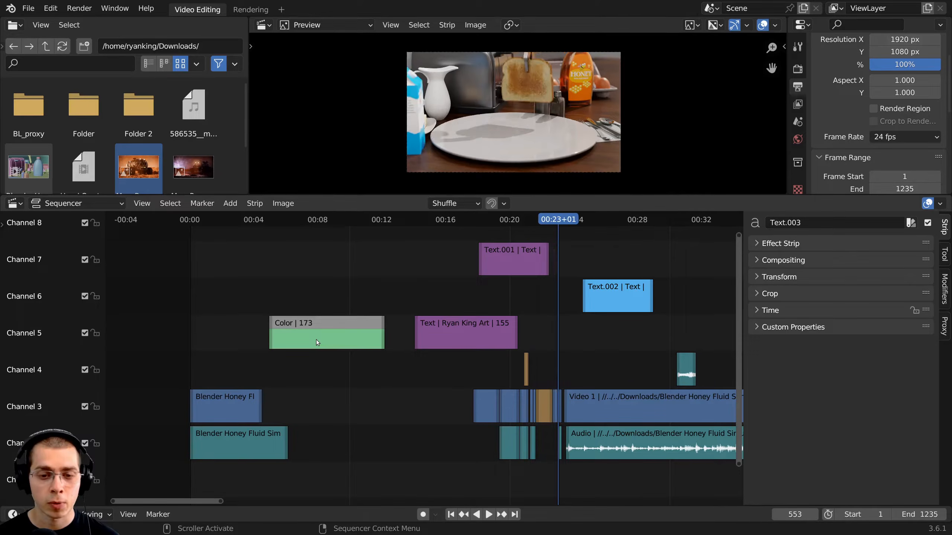
# - Jump the playhead backward through the strip edges to 00:20+12
pyautogui.press('pagedown')
pyautogui.press('pagedown')
pyautogui.press('pagedown')
pyautogui.press('pagedown')
pyautogui.press('pagedown')
pyautogui.press('pagedown')
pyautogui.press('pagedown')
pyautogui.press('pagedown')
pyautogui.press('pagedown')
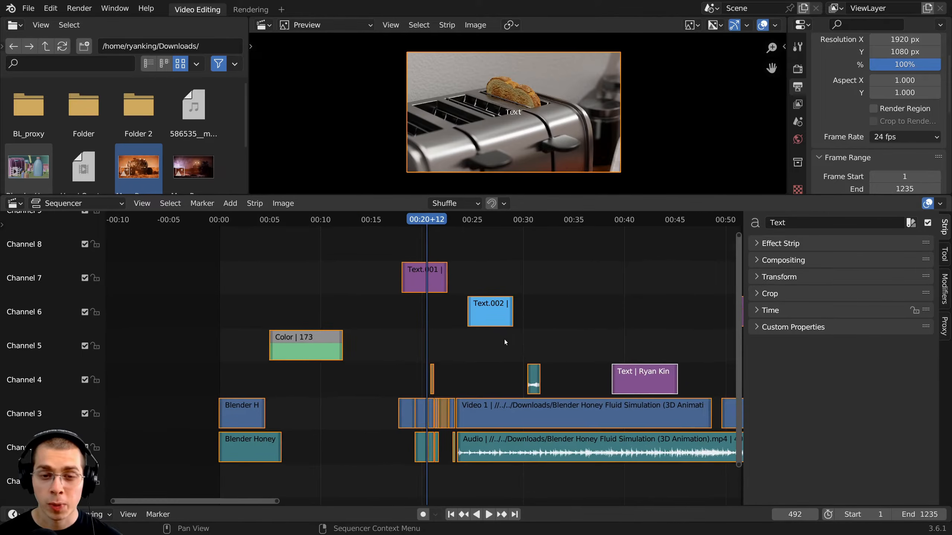
# - Deselect all strips, place the playhead after the robot sound strip, and jump it to the start of the channel 4 text strip
pyautogui.moveTo(598, 360); pyautogui.dragTo(519, 381, button='middle')
pyautogui.scroll(2, 518, 381)
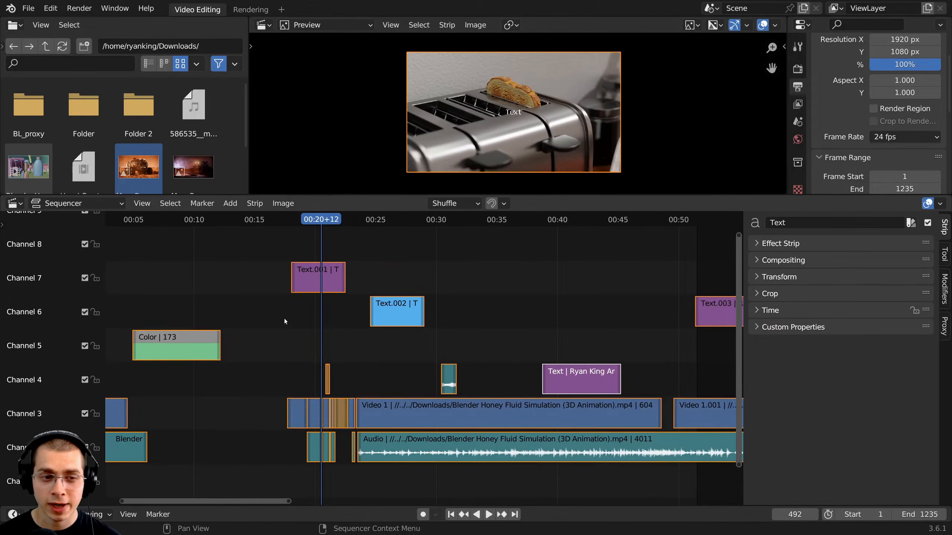
pyautogui.click(606, 227)
pyautogui.moveTo(520, 276); pyautogui.dragTo(499, 290, button='middle')
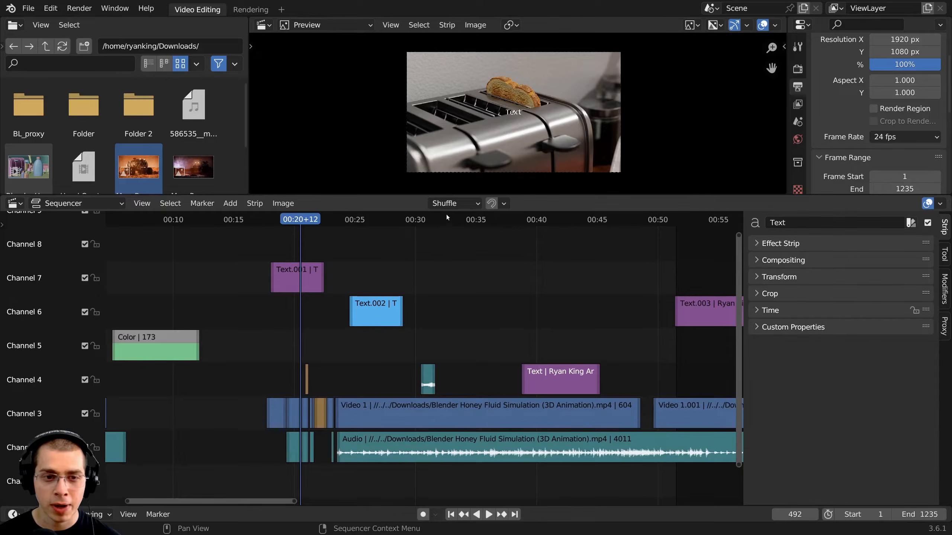
pyautogui.click(464, 220)
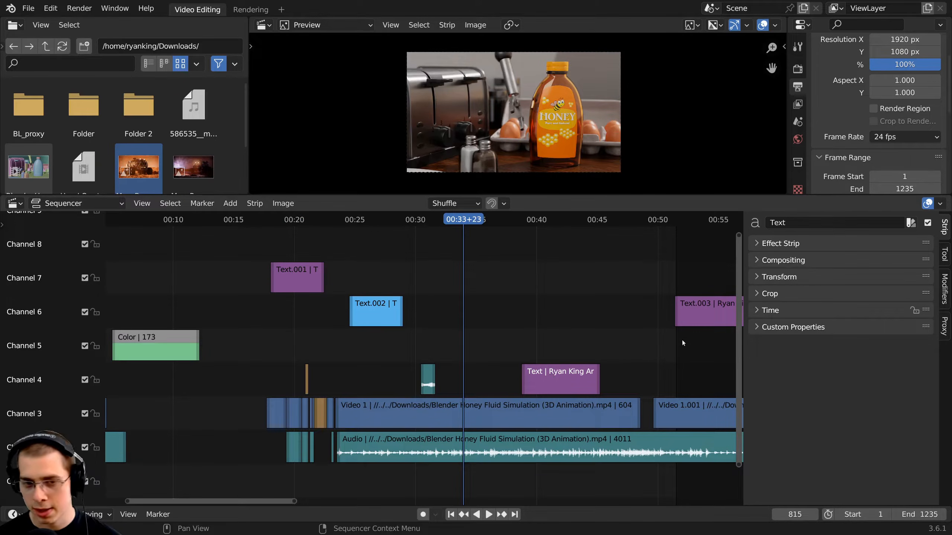
pyautogui.moveTo(458, 315); pyautogui.dragTo(445, 316, button='middle')
pyautogui.moveTo(478, 221)
pyautogui.mouseDown()
pyautogui.moveTo(494, 225)
pyautogui.moveTo(485, 221)
pyautogui.mouseUp()
pyautogui.press('pageup')
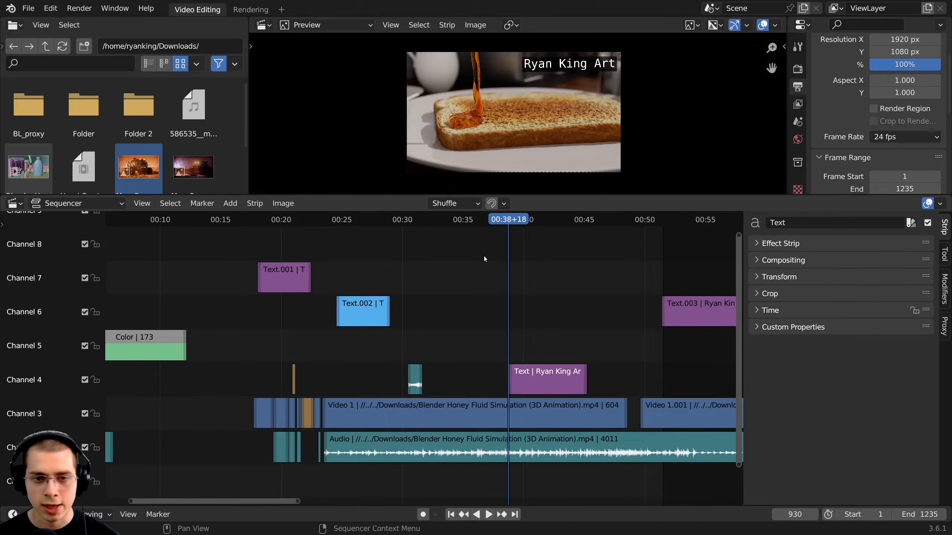
# - Move the Ryan King Art text strip from channel 4 up to channel 5, starting at about 00:37
pyautogui.scroll(3, 529, 390)
pyautogui.moveTo(522, 394); pyautogui.dragTo(485, 381, button='middle')
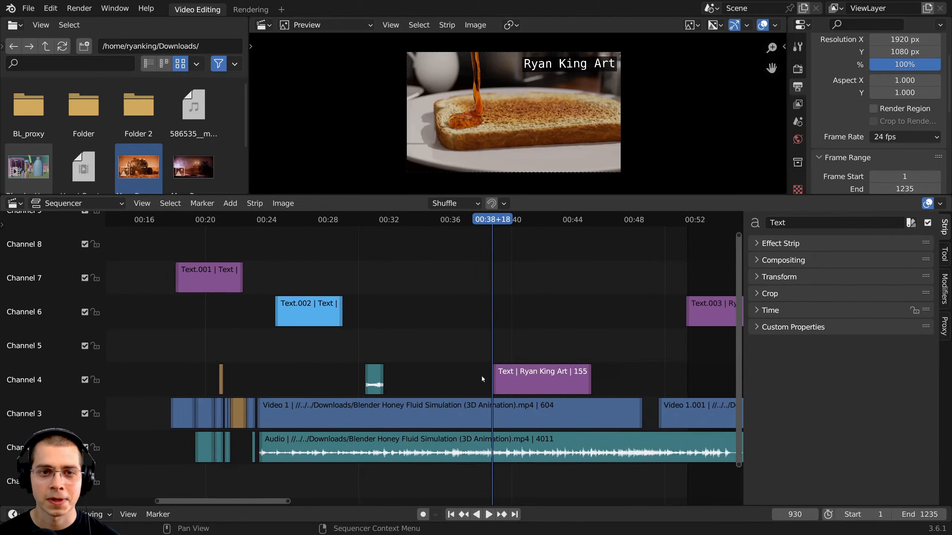
pyautogui.press('g')
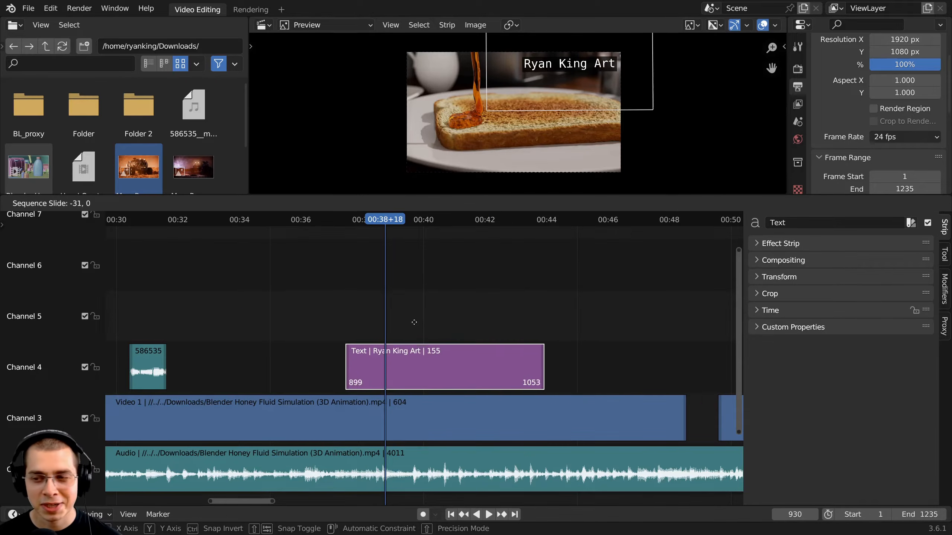
pyautogui.click(404, 306)
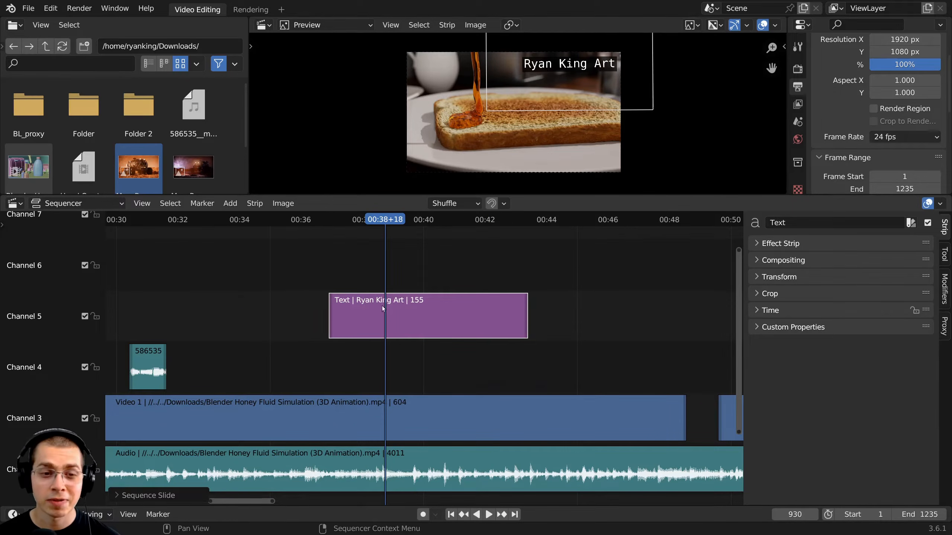
# - Delete the text strip in channel 5 and undo the deletion, trying both ways of deleting
pyautogui.scroll(-1, 383, 307)
pyautogui.moveTo(405, 303); pyautogui.dragTo(425, 311, button='middle')
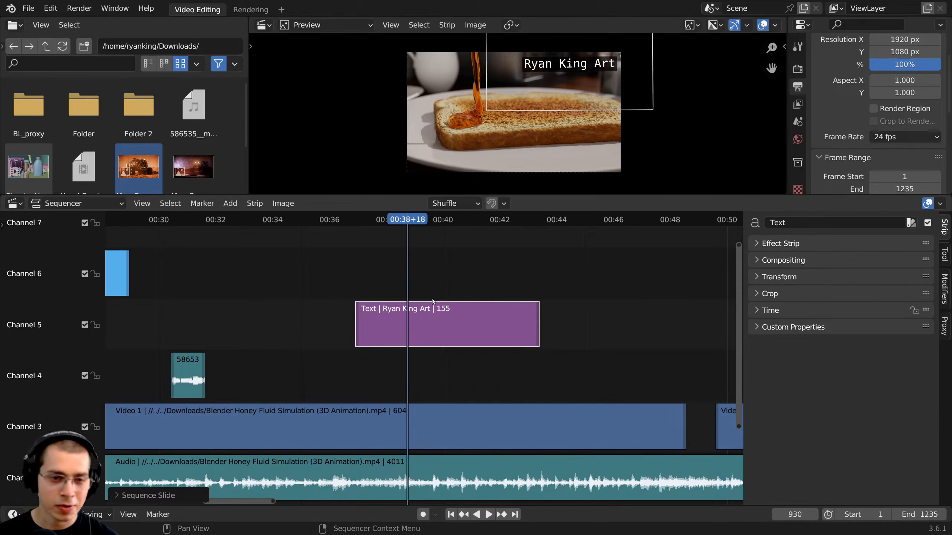
pyautogui.press('x')
pyautogui.hotkey('ctrl', 'z')
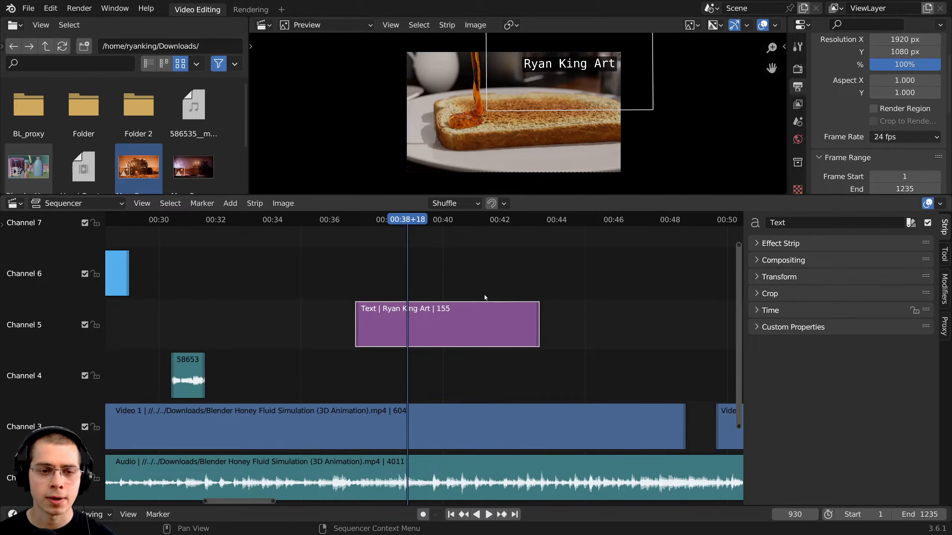
pyautogui.press('g')
pyautogui.click(440, 327)
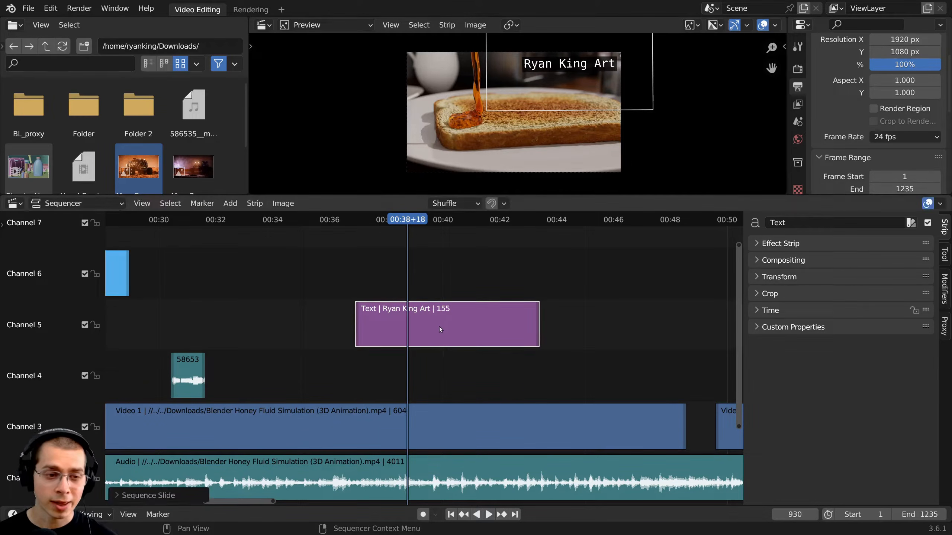
pyautogui.press('Delete')
pyautogui.hotkey('ctrl', 'z')
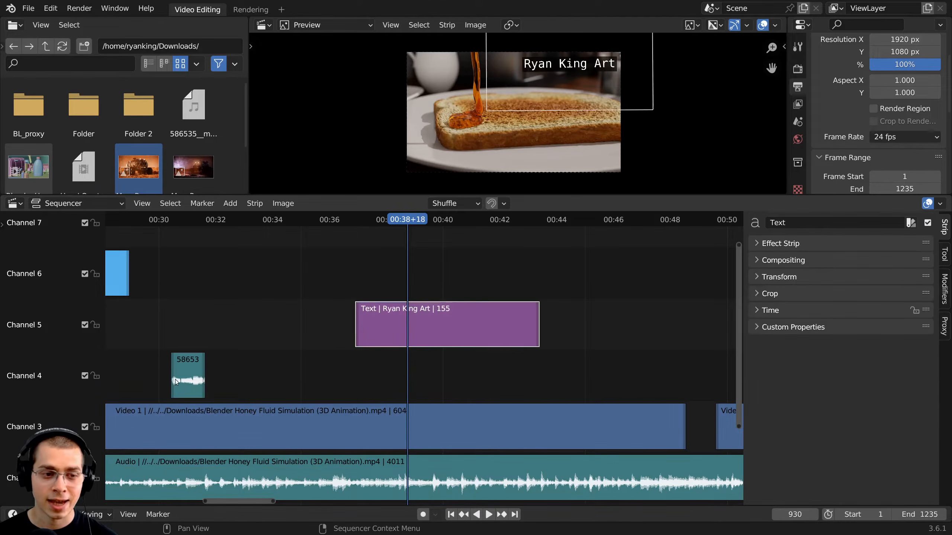
# - Delete the sound strip in channel 4 and undo the deletion
pyautogui.click(189, 373)
pyautogui.keyDown('ctrl'); pyautogui.hscroll(-5, 371, 365); pyautogui.keyUp('ctrl')
pyautogui.press('Delete')
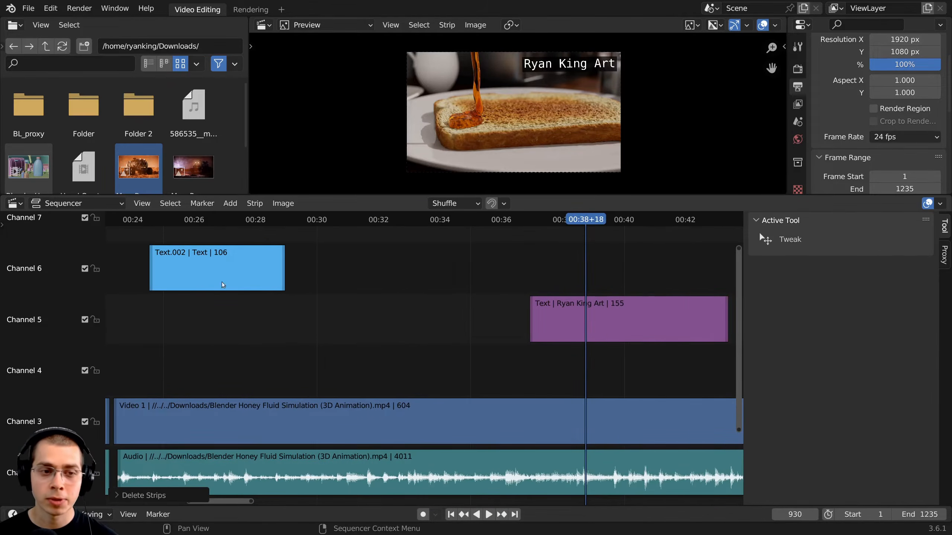
pyautogui.hotkey('ctrl', 'z')
pyautogui.moveTo(409, 310); pyautogui.dragTo(341, 315, button='middle')
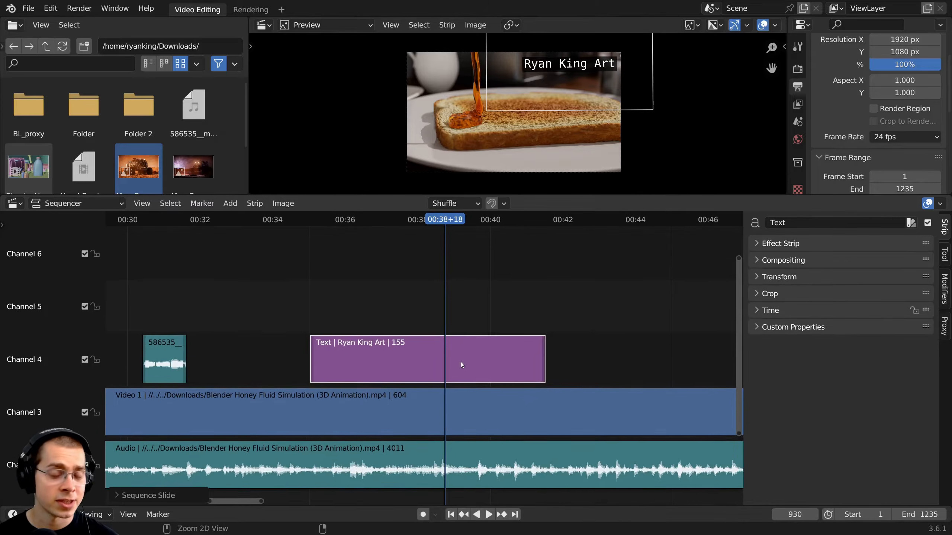
# - Undo the last move of the text strip in channel 4 and redo it
pyautogui.moveTo(461, 362); pyautogui.dragTo(459, 326, button='middle')
pyautogui.scroll(1, 435, 322)
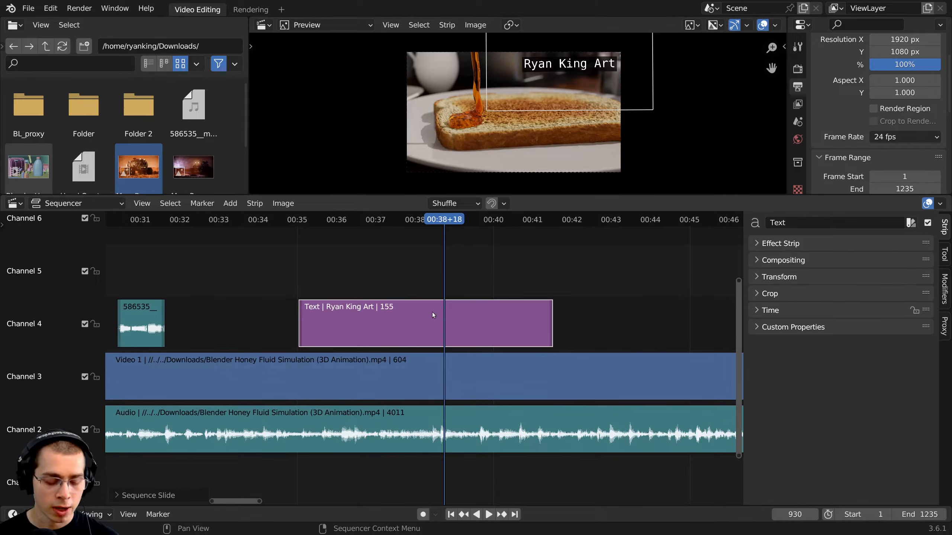
pyautogui.hotkey('ctrl', 'z')
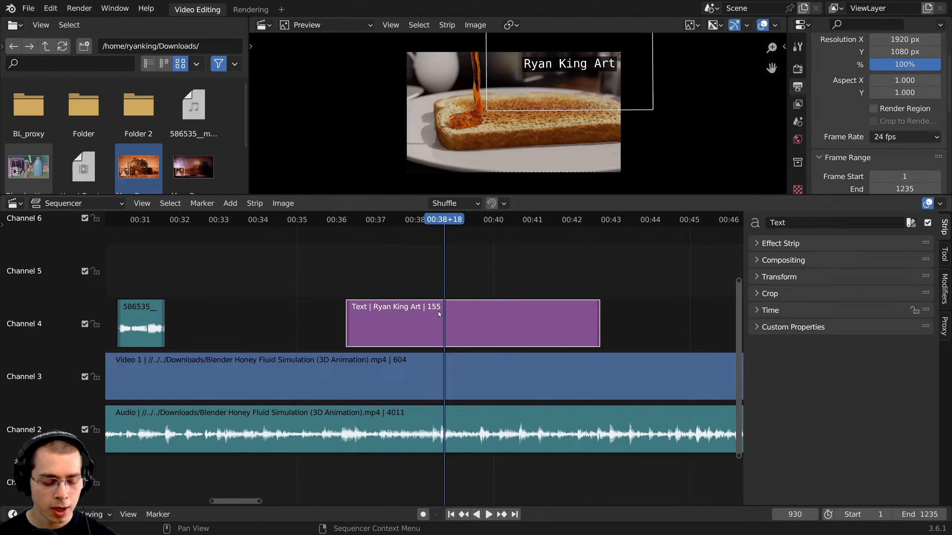
pyautogui.hotkey('ctrl', 'shift', 'z')
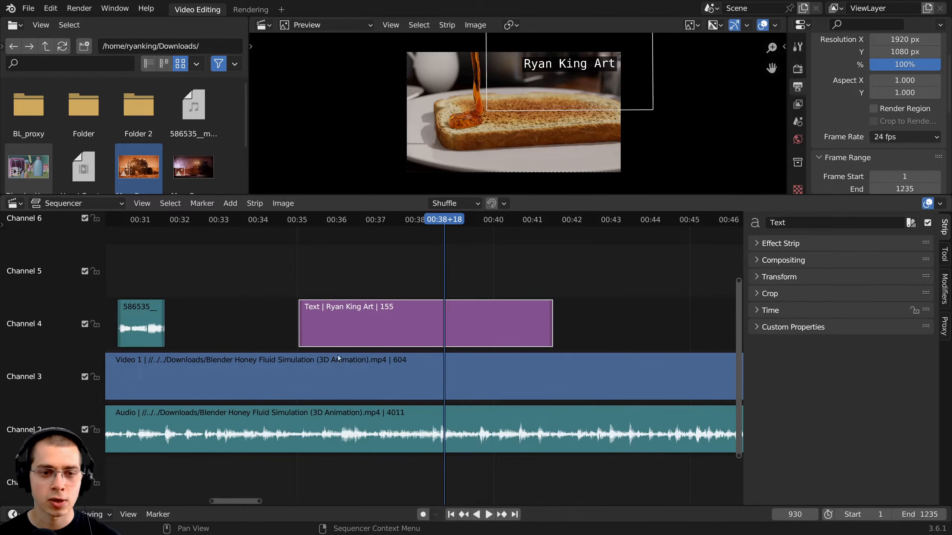
pyautogui.moveTo(338, 355); pyautogui.dragTo(367, 360, button='middle')
pyautogui.keyDown('ctrl'); pyautogui.moveTo(368, 359); pyautogui.dragTo(391, 356, button='middle'); pyautogui.keyUp('ctrl')
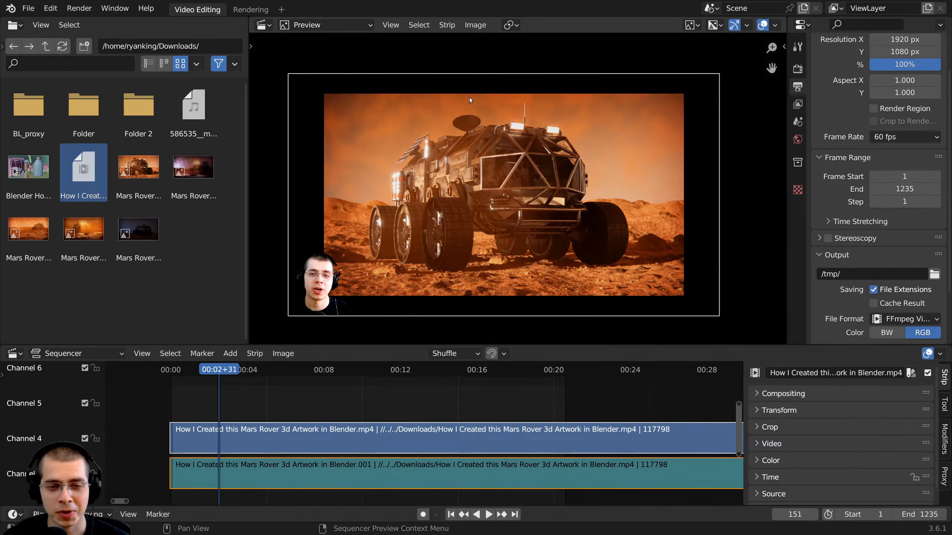
# - Play the Mars Rover footage, scrub to about 00:04, and stop playback
pyautogui.press('space')
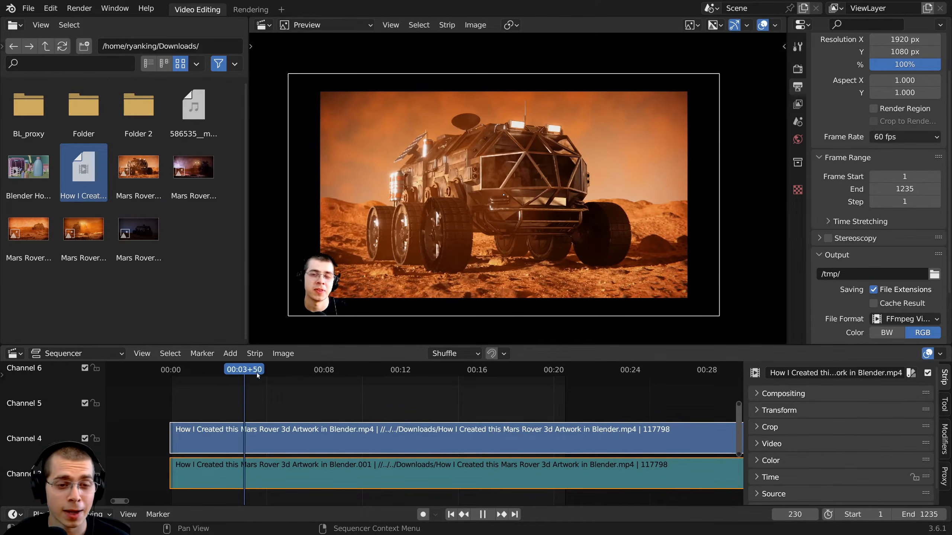
pyautogui.moveTo(256, 373)
pyautogui.mouseDown()
pyautogui.moveTo(311, 373)
pyautogui.moveTo(256, 372)
pyautogui.mouseUp()
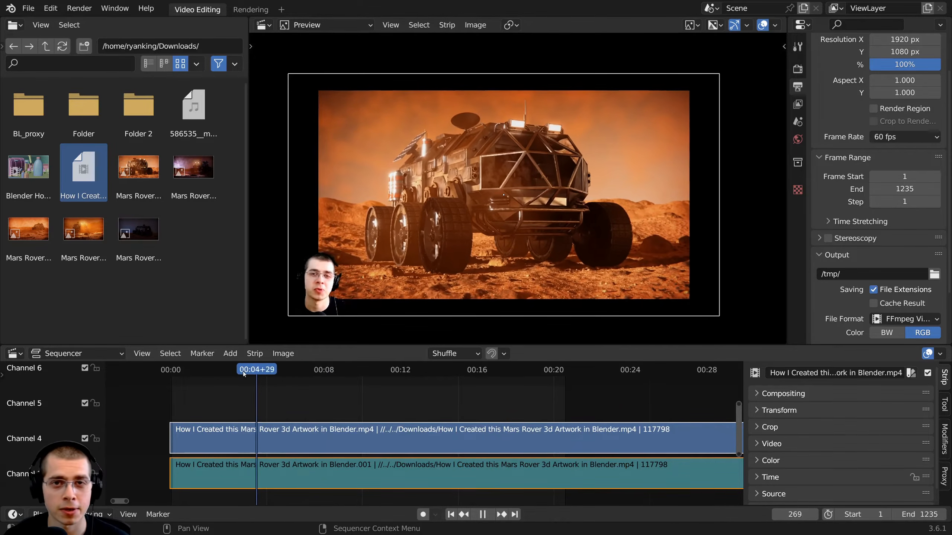
pyautogui.press('Escape')
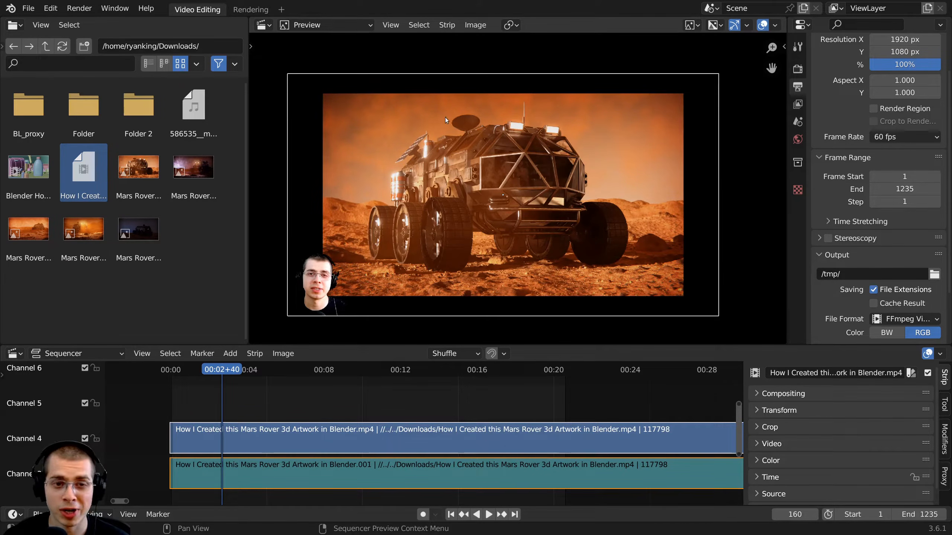
# - Examine the preview's Proxy Render Size choices in its view settings, keep 100%, and fit the preview back into its area
pyautogui.press('n')
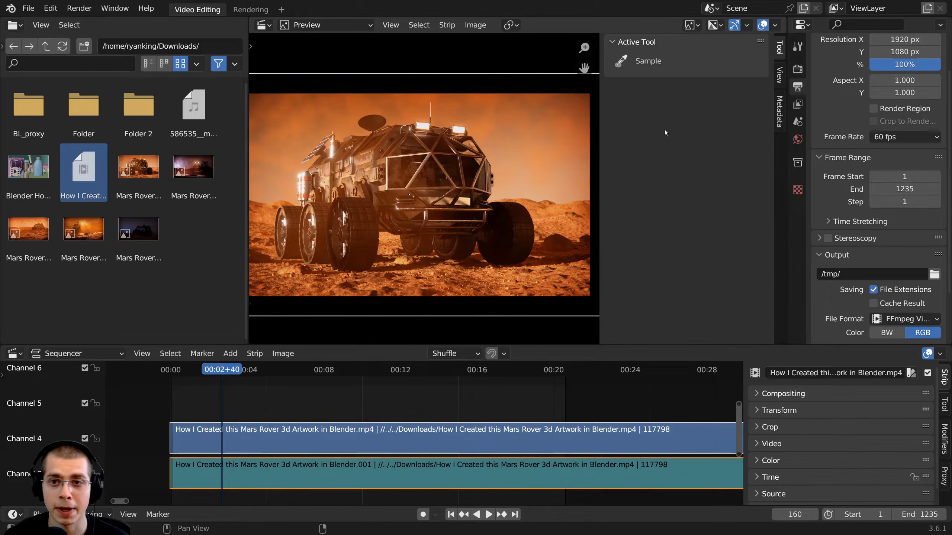
pyautogui.click(780, 75)
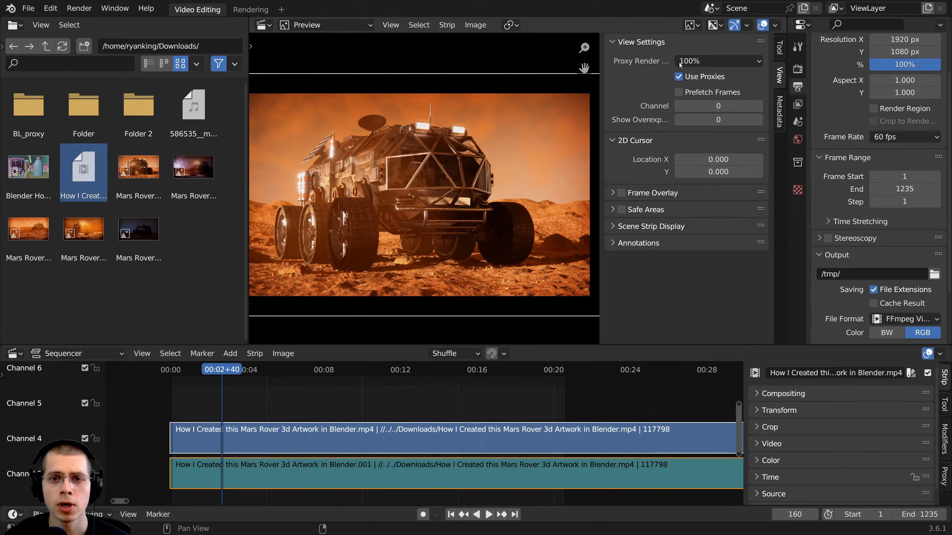
pyautogui.click(694, 61)
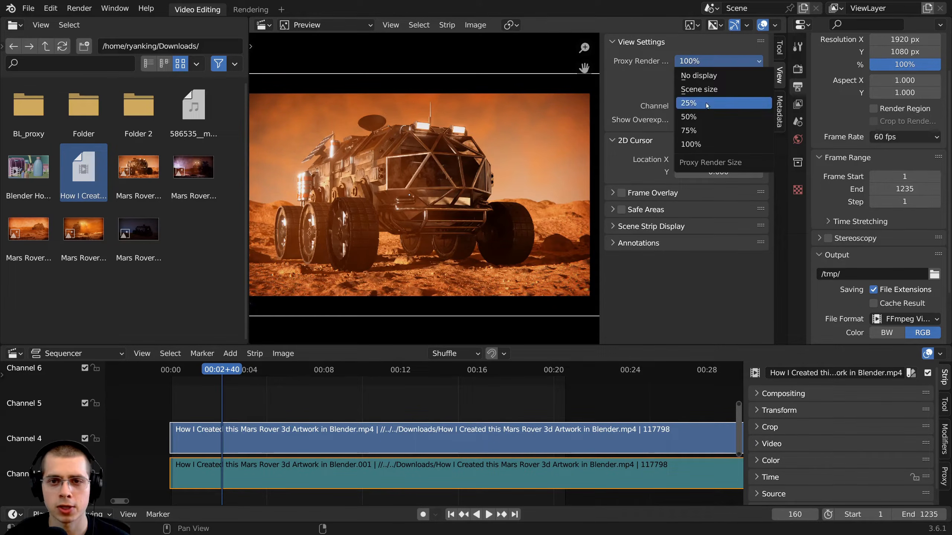
pyautogui.click(723, 101)
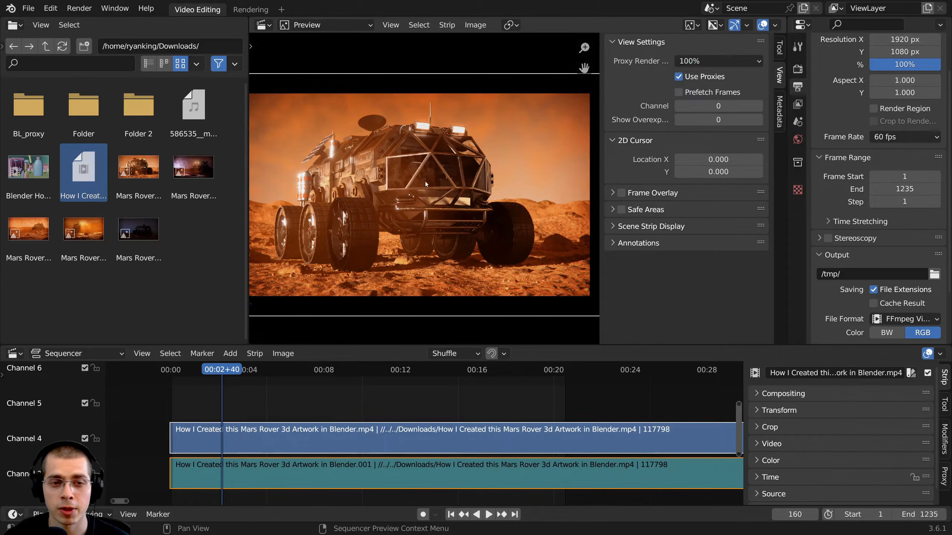
pyautogui.press('n')
pyautogui.press('Home')
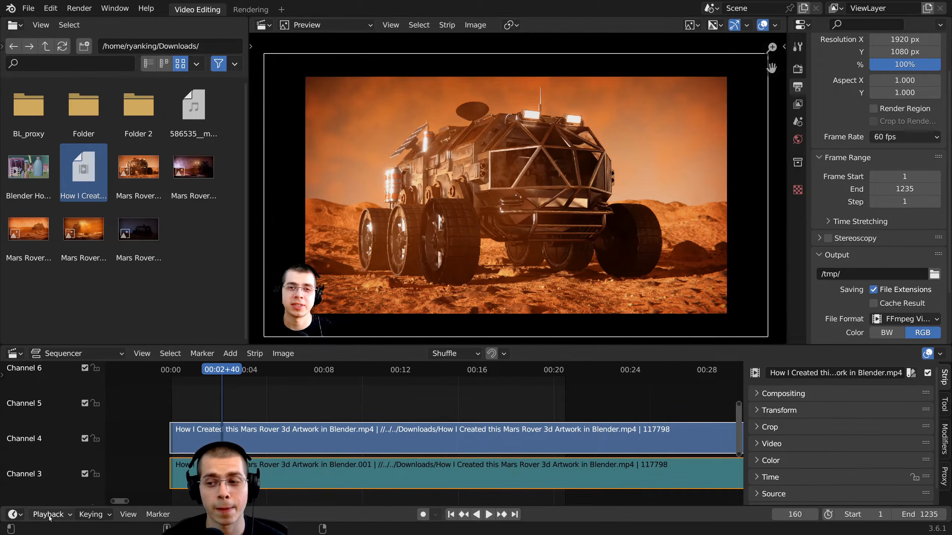
# - Open the timeline's playback options, and play and scrub the Mars Rover footage around 00:06
pyautogui.click(49, 517)
pyautogui.click(81, 267)
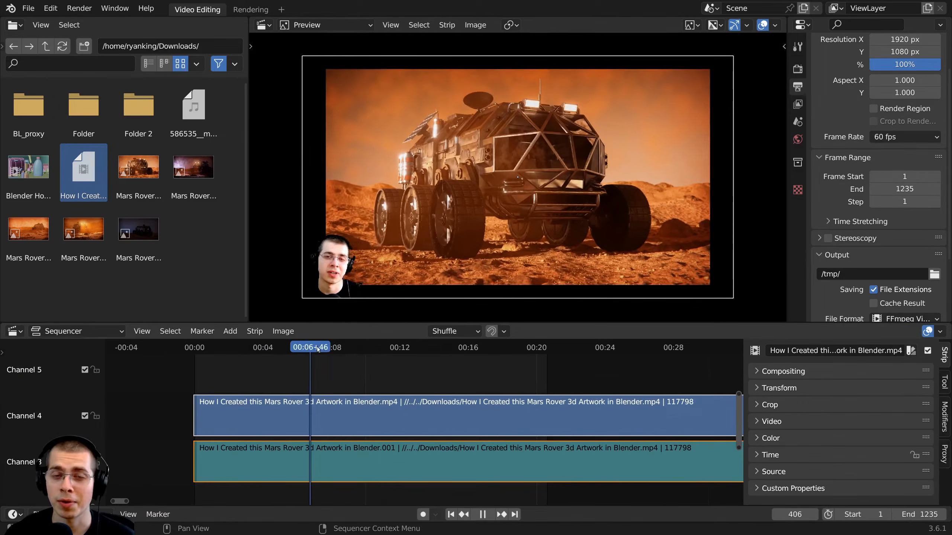
pyautogui.moveTo(317, 350); pyautogui.dragTo(295, 355)
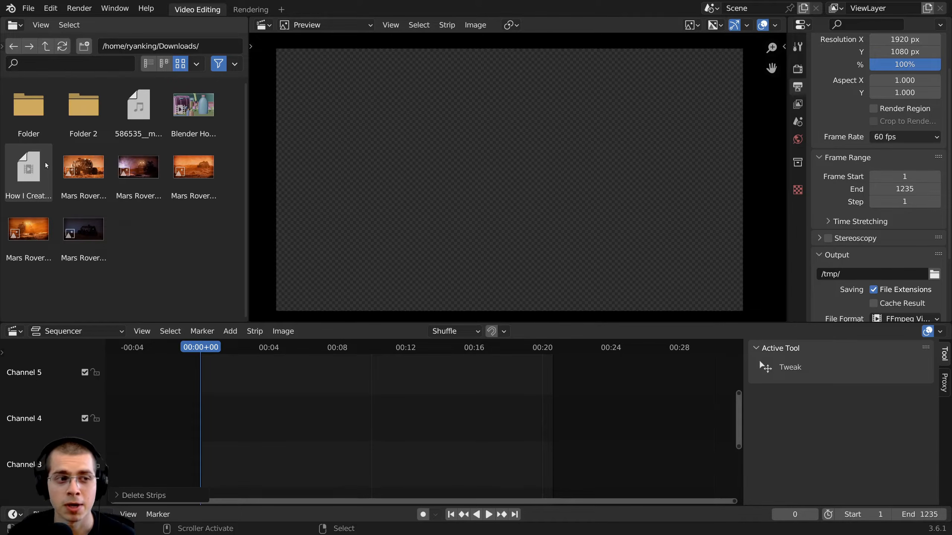
# - Add "How I Created this Mars Rover 3d Artwork in Blender.mp4" from the Downloads folder to the start of the sequencer timeline
pyautogui.moveTo(27, 176); pyautogui.dragTo(199, 463)
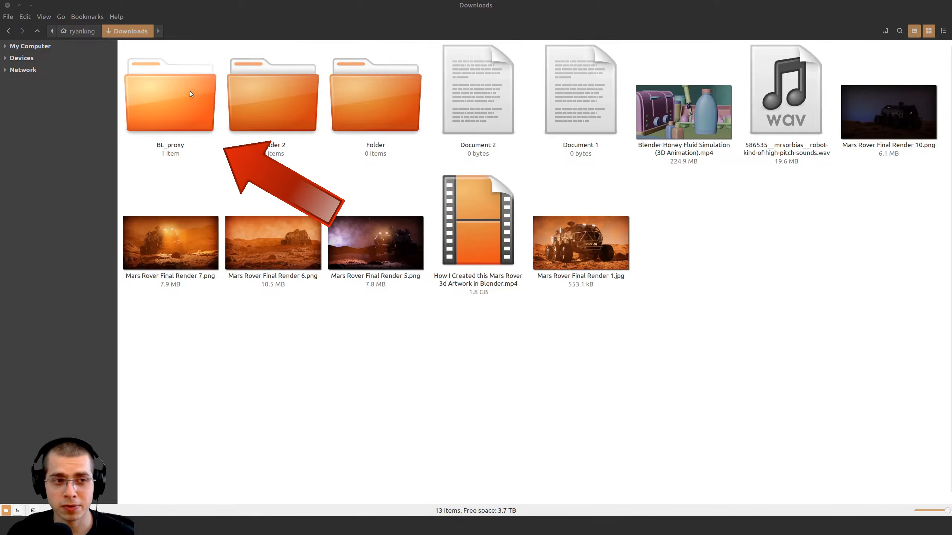
# - In the file manager's Downloads folder, examine the BL_proxy folder beside the original Mars Rover movie, and return to Blender
pyautogui.click(178, 85)
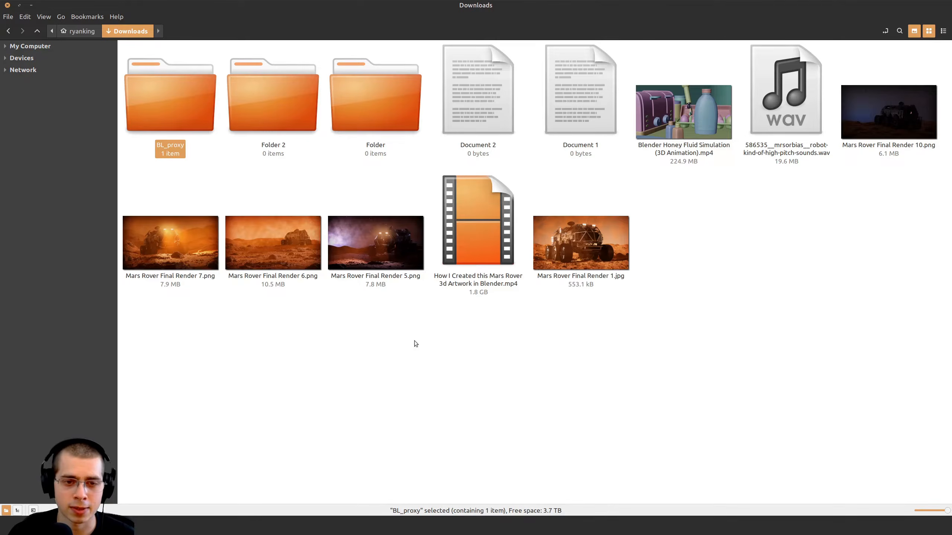
pyautogui.click(478, 221)
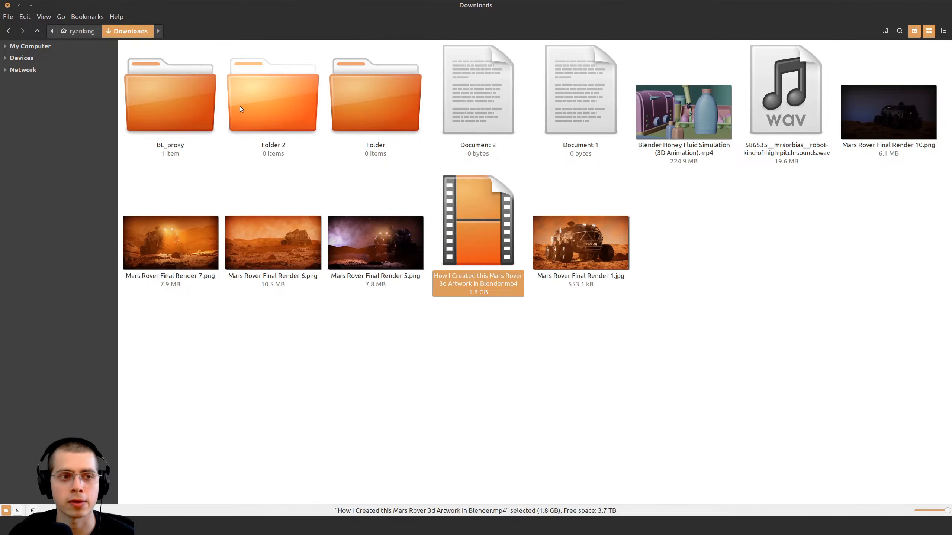
pyautogui.doubleClick(159, 107)
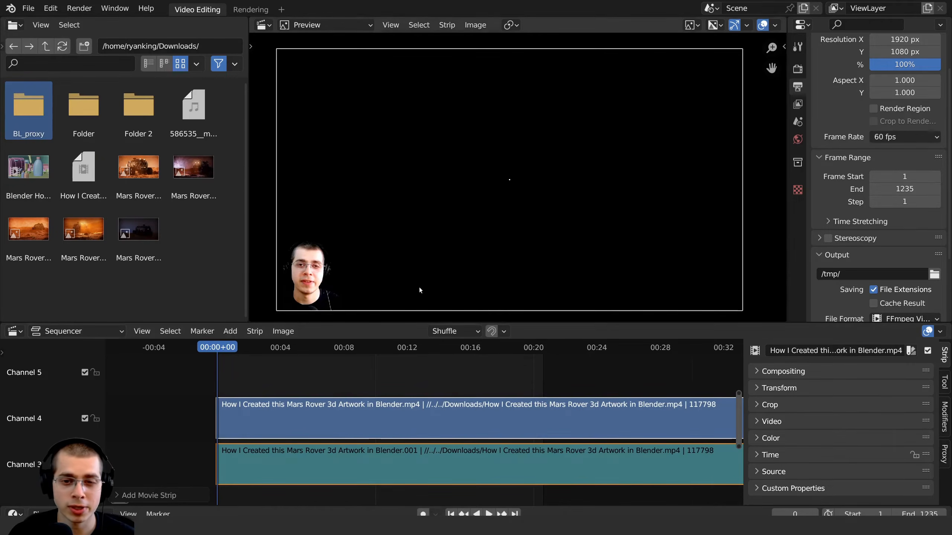
pyautogui.moveTo(460, 227); pyautogui.dragTo(452, 227, button='middle')
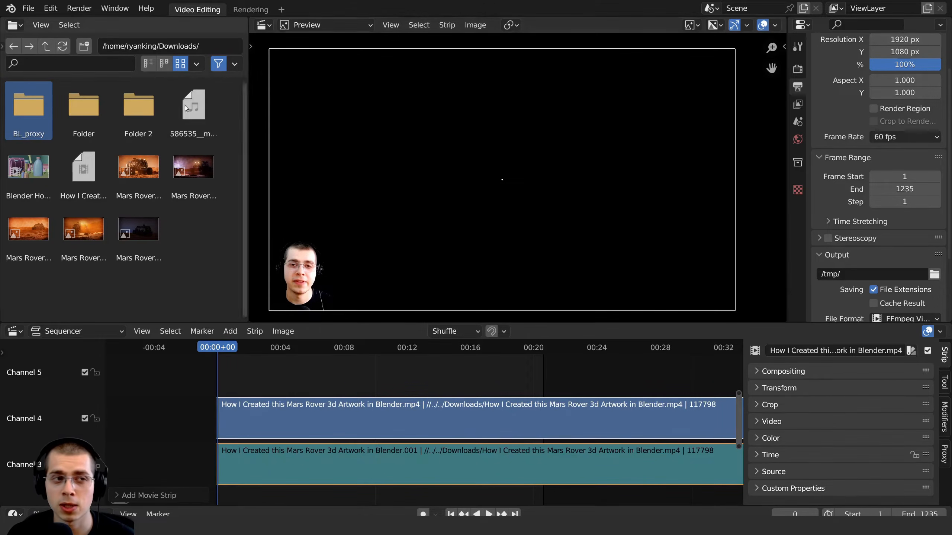
# - Open the Video Sequencer section of the System settings in Blender Preferences
pyautogui.click(48, 12)
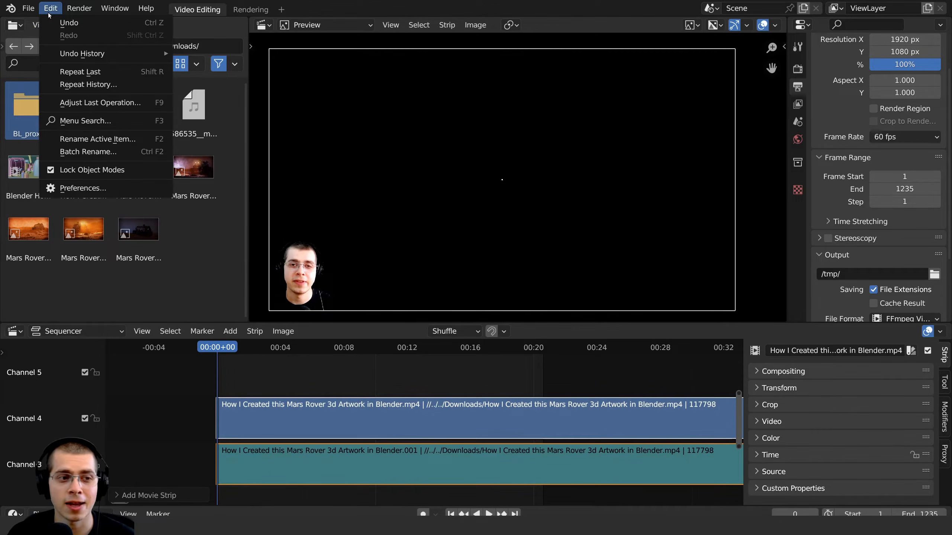
pyautogui.click(87, 191)
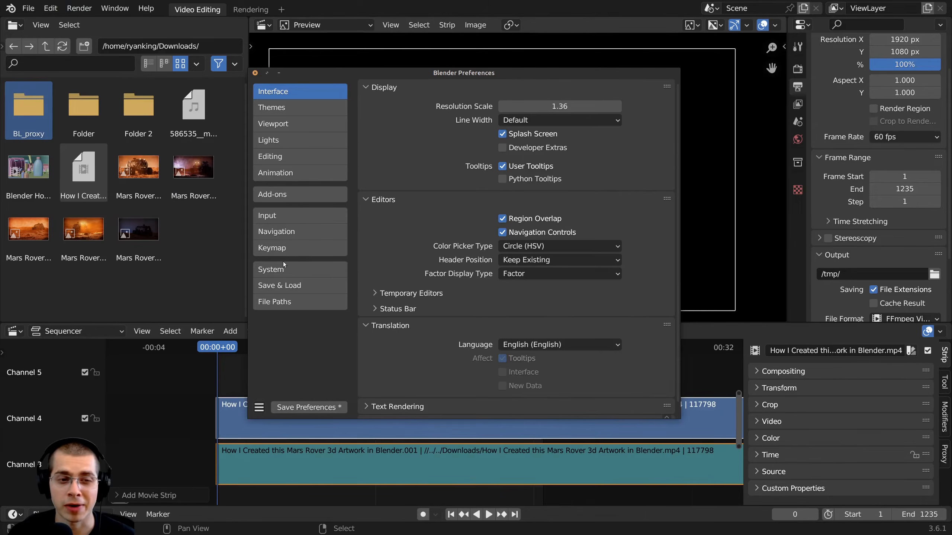
pyautogui.click(266, 272)
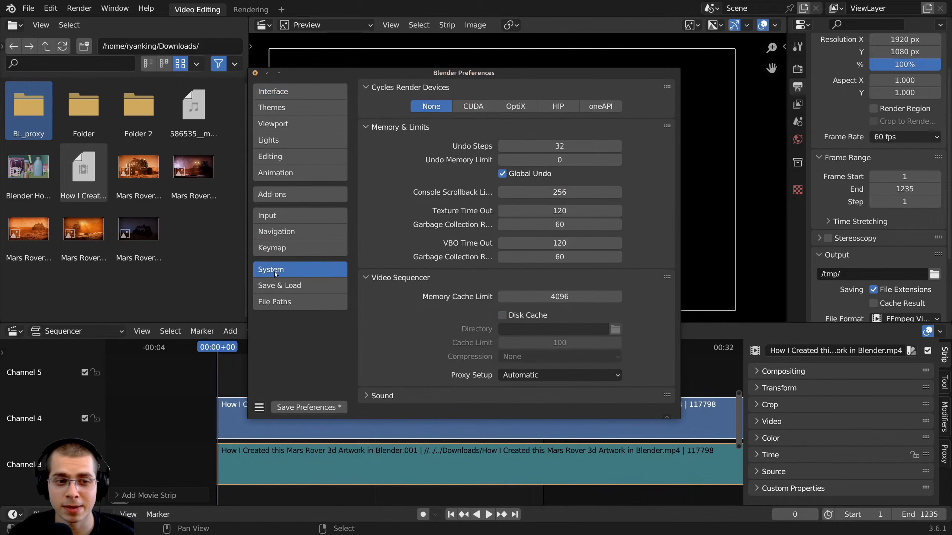
pyautogui.click(375, 281)
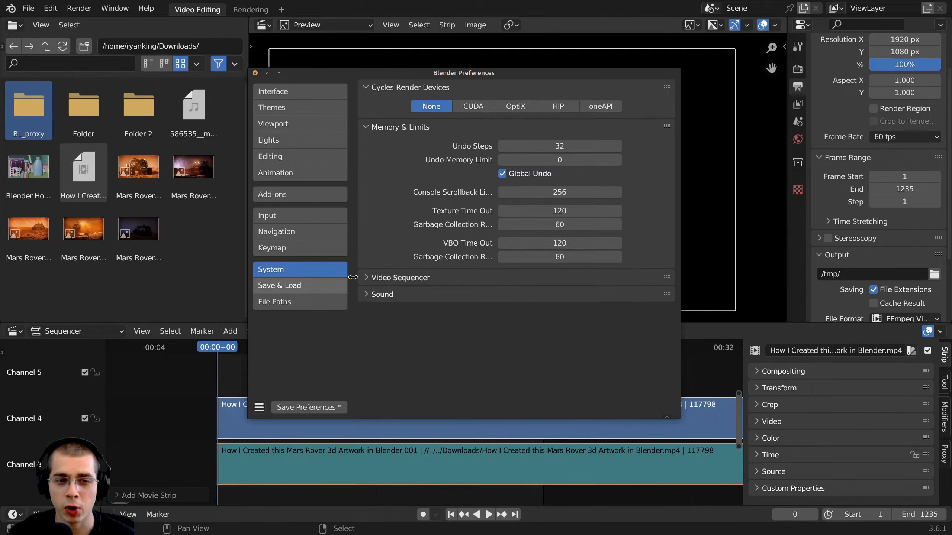
pyautogui.click(375, 282)
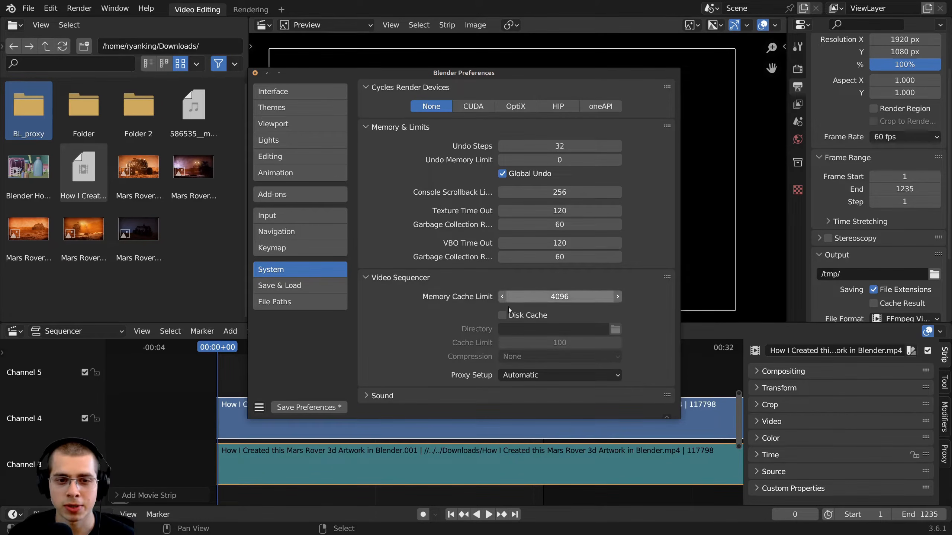
# - Check the Proxy Setup choices for the Video Sequencer and keep Automatic
pyautogui.click(543, 377)
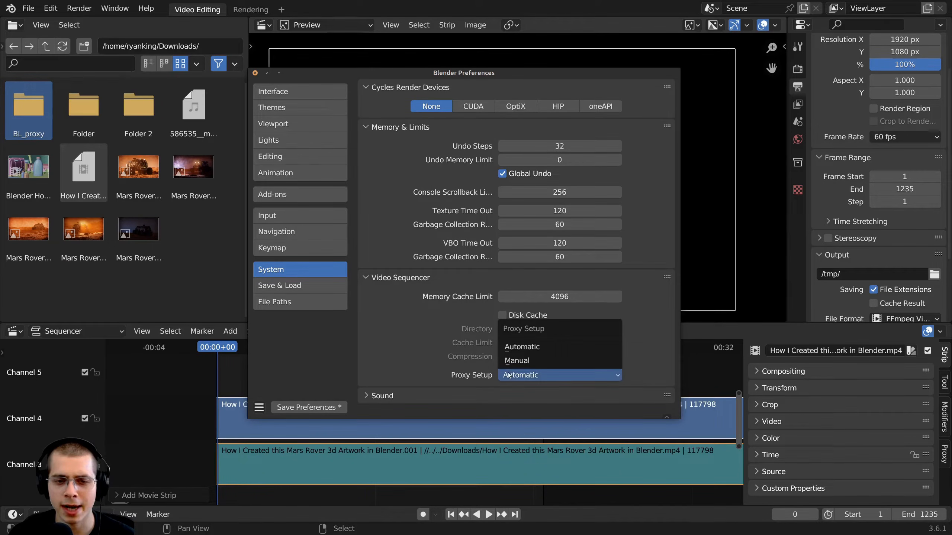
pyautogui.click(543, 376)
pyautogui.click(539, 376)
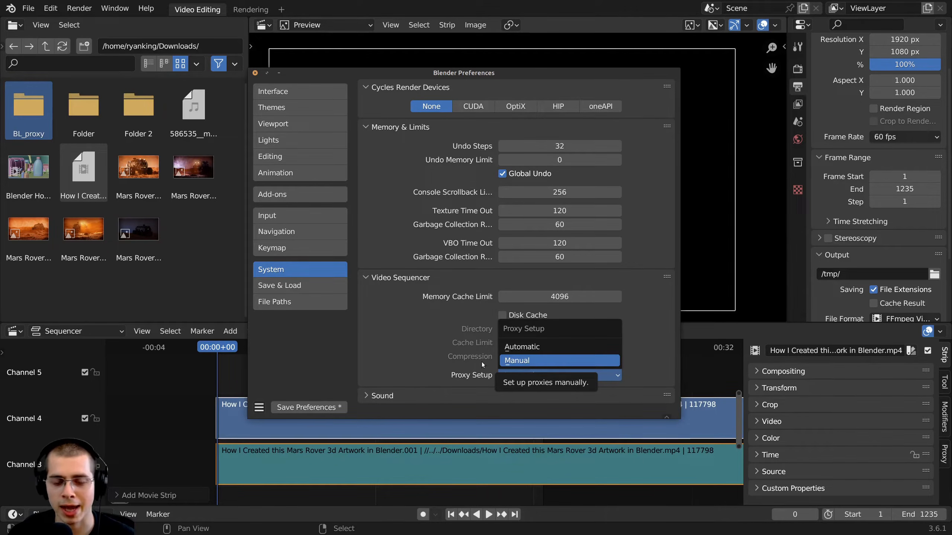
pyautogui.click(518, 376)
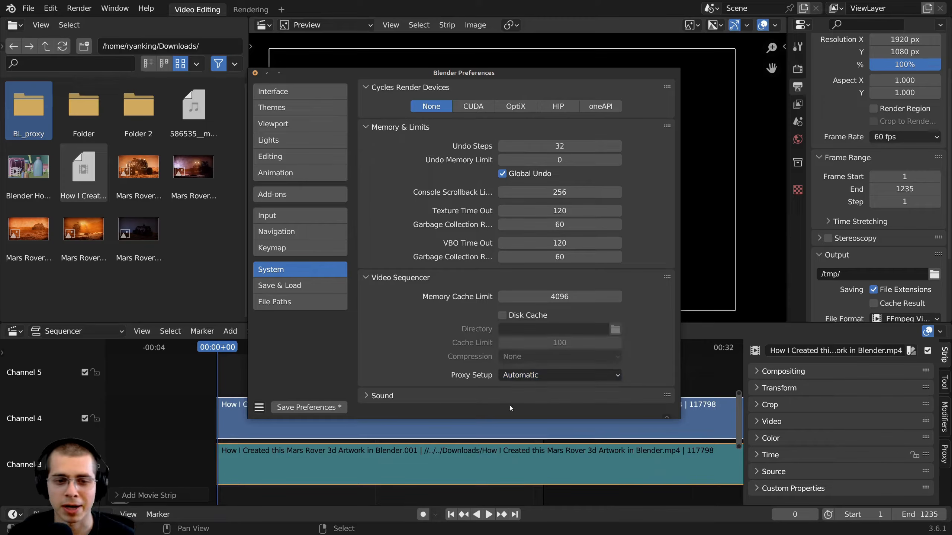
pyautogui.click(480, 358)
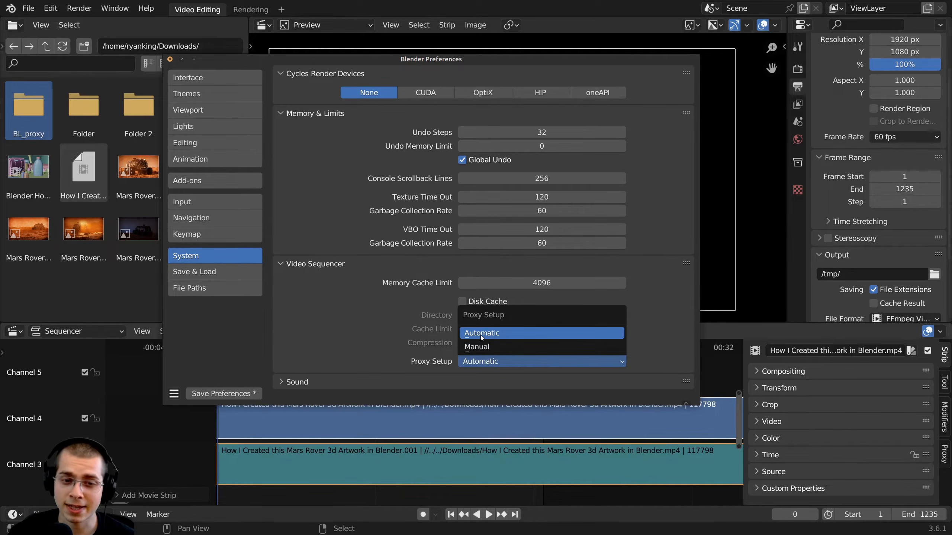
pyautogui.click(481, 335)
# - Set the Video Sequencer's Proxy Setup to Manual and close the preferences
pyautogui.click(483, 356)
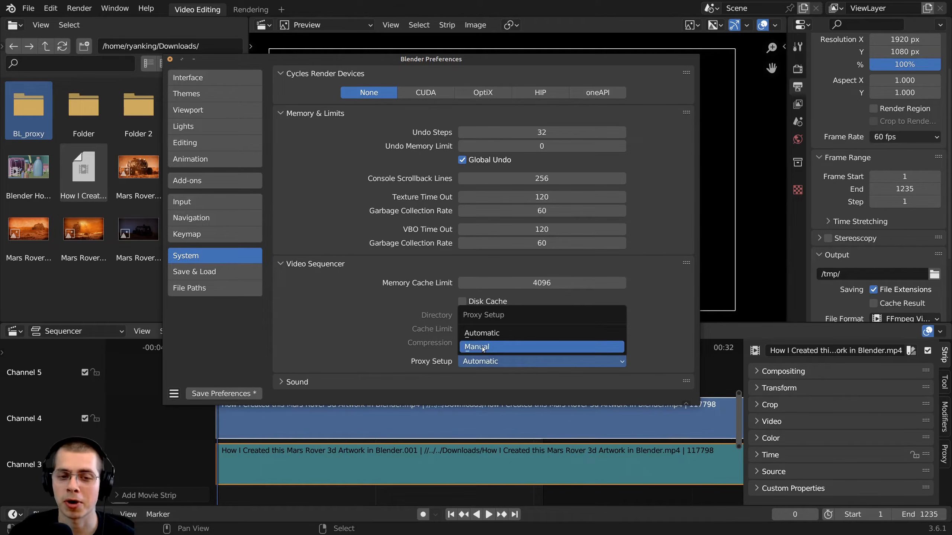
pyautogui.click(482, 347)
pyautogui.click(480, 362)
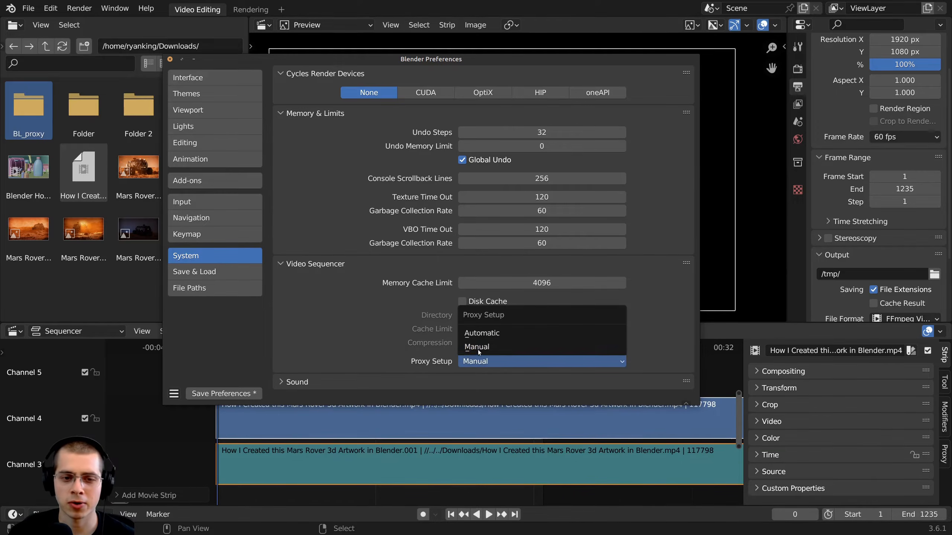
pyautogui.click(484, 347)
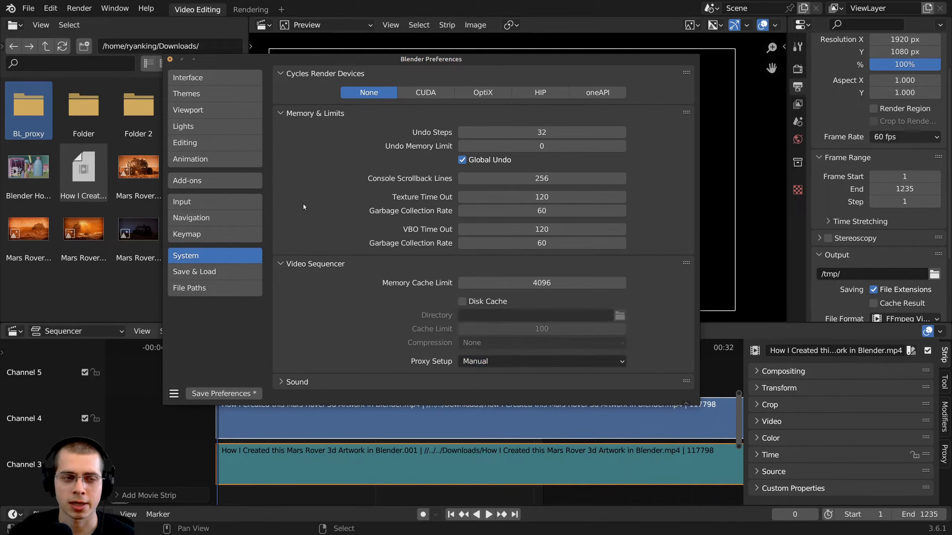
pyautogui.click(170, 58)
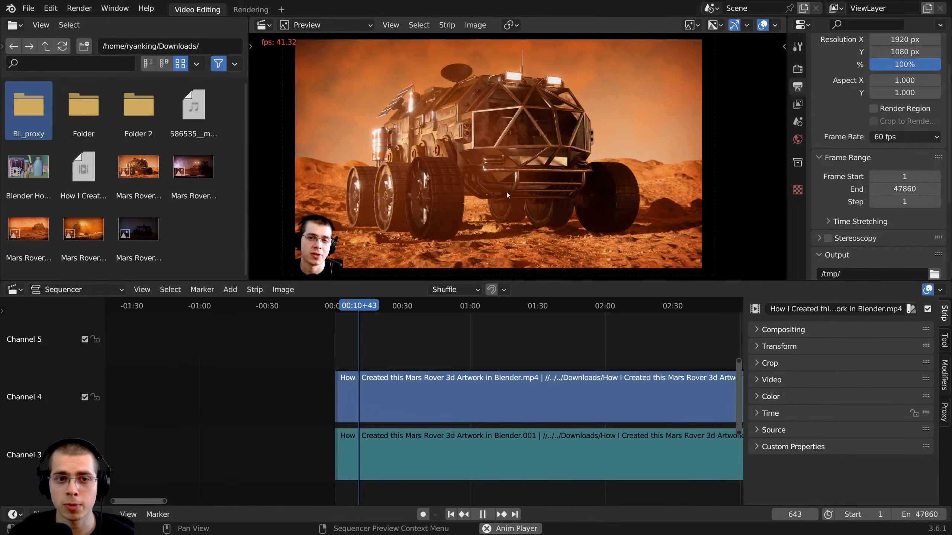
# - Stop playback and scrub through the Mars Rover movie, ending at about 01:10
pyautogui.press('space')
pyautogui.moveTo(368, 307); pyautogui.dragTo(528, 318)
pyautogui.moveTo(511, 314); pyautogui.dragTo(419, 321, button='middle')
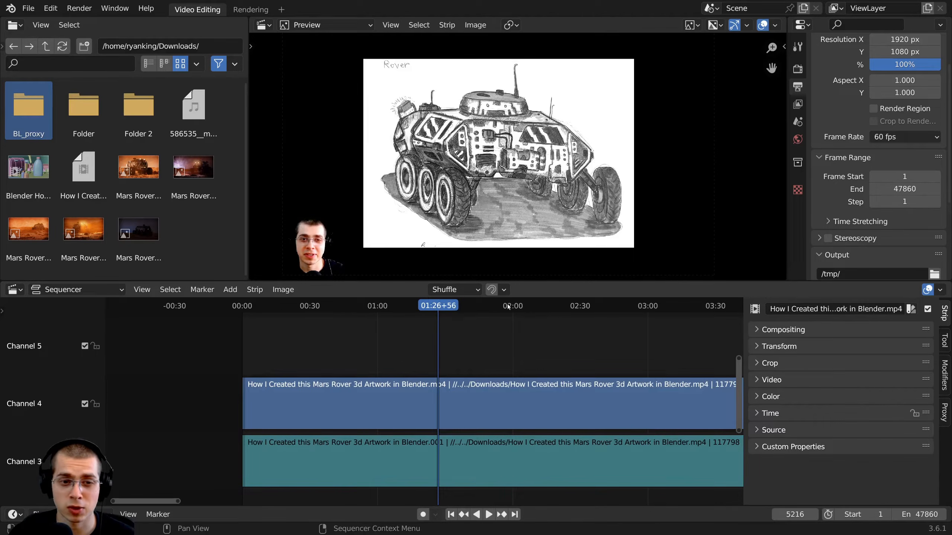
pyautogui.moveTo(490, 307); pyautogui.dragTo(401, 311)
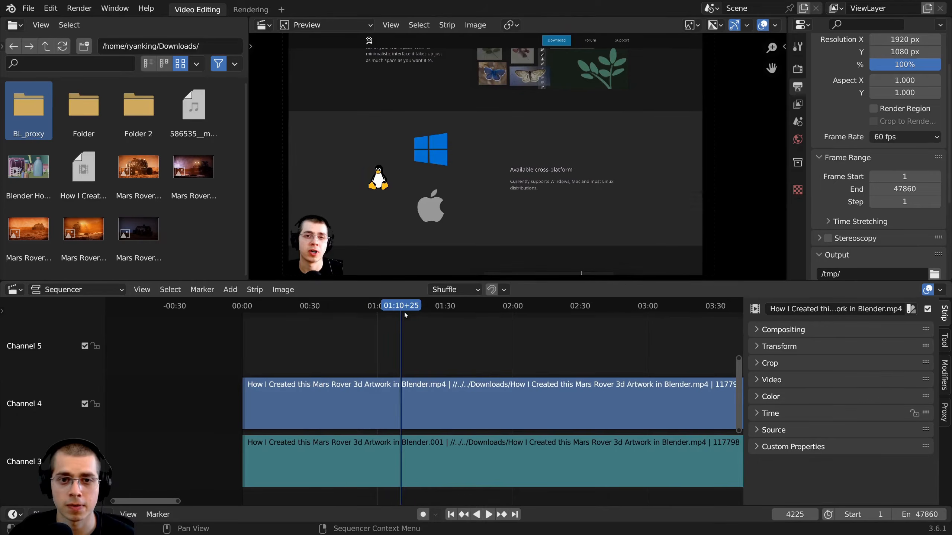
# - Delete both Mars Rover movie and sound strips from the sequencer and jump back to the start frame
pyautogui.moveTo(392, 352); pyautogui.dragTo(407, 350, button='middle')
pyautogui.scroll(2, 407, 351)
pyautogui.press('a')
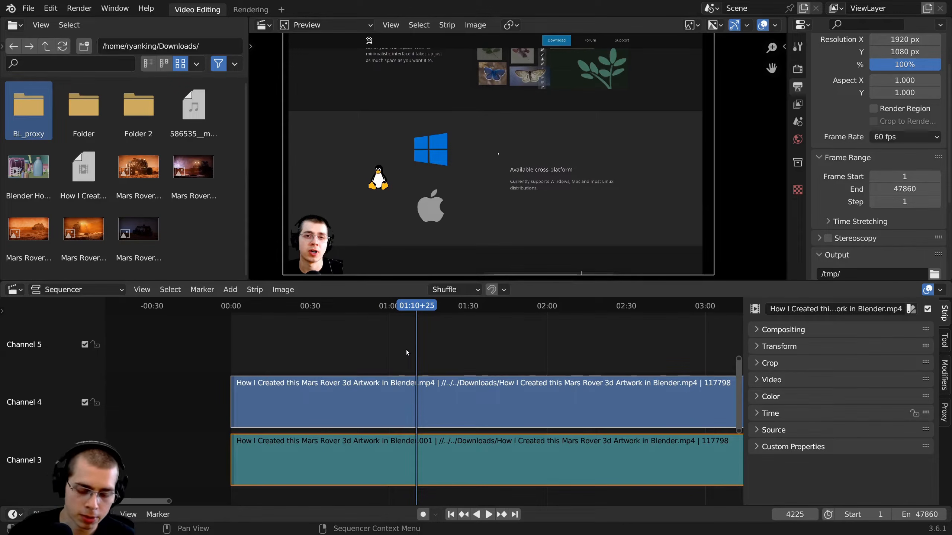
pyautogui.press('Delete')
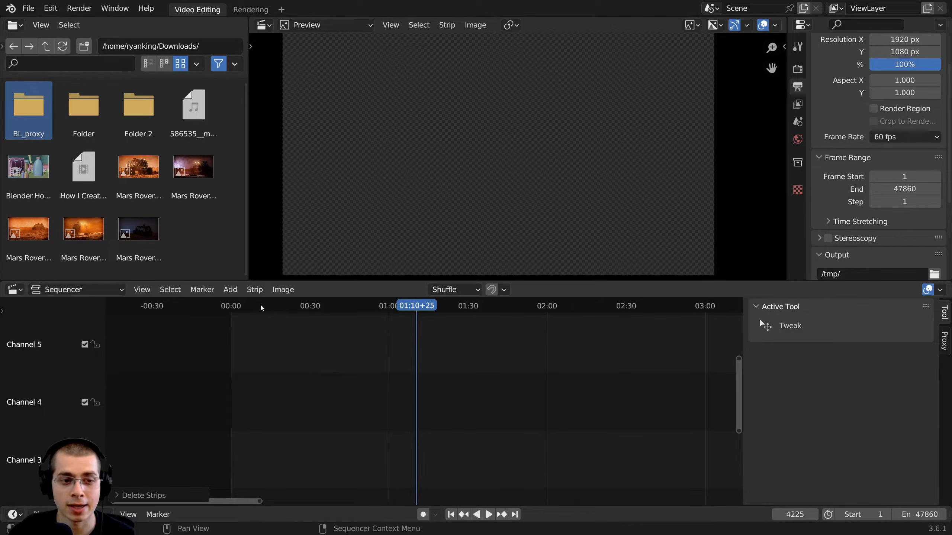
pyautogui.hotkey('shift', 'Left')
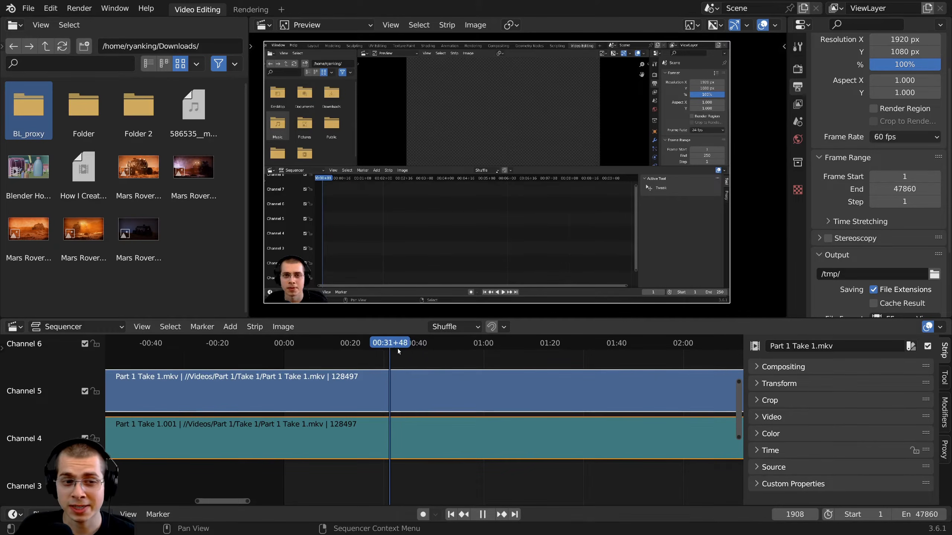
# - Play and scrub the Part 1 Take 1.mkv footage within its first minute, and stop playback
pyautogui.press('space')
pyautogui.press('space')
pyautogui.moveTo(418, 349); pyautogui.dragTo(334, 347)
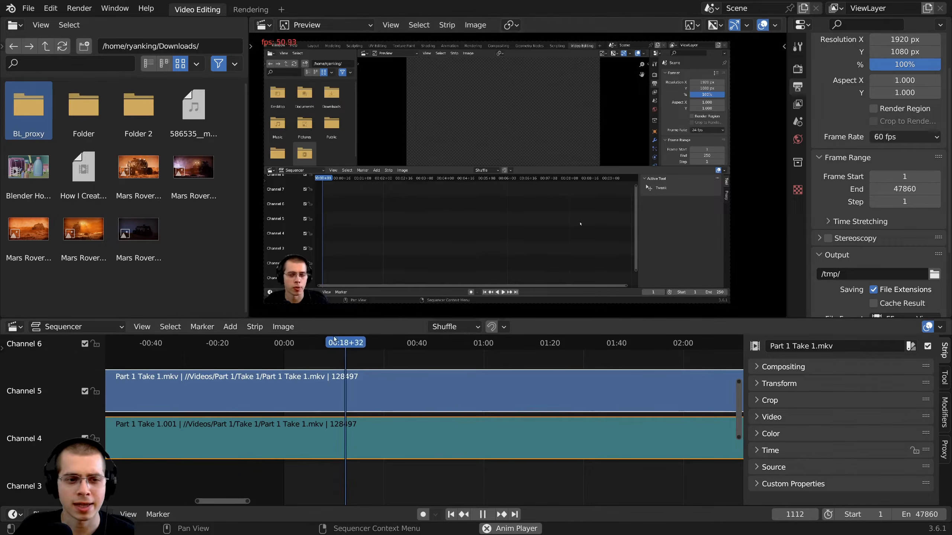
pyautogui.moveTo(350, 346)
pyautogui.mouseDown()
pyautogui.moveTo(381, 347)
pyautogui.moveTo(355, 343)
pyautogui.mouseUp()
pyautogui.press('Escape')
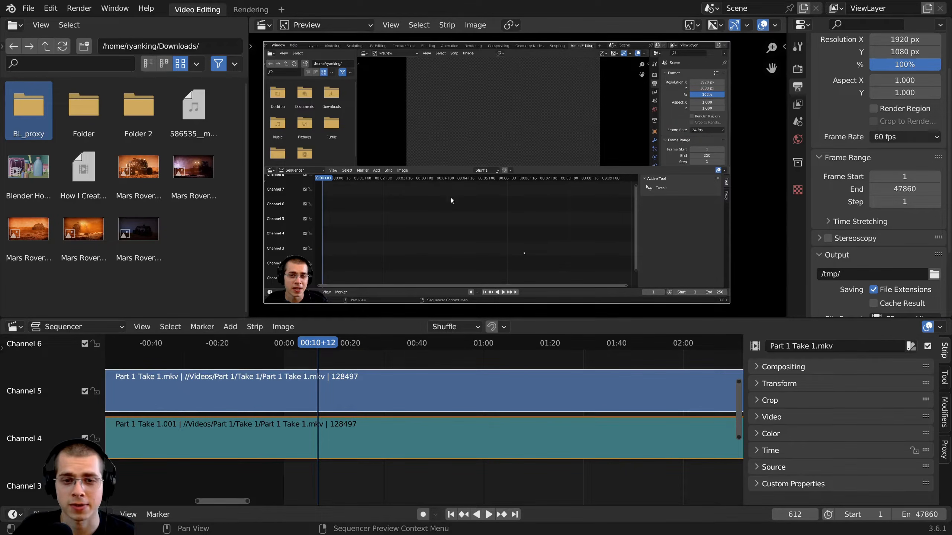
# - Enable Strip Proxy & Timecode in the proxy settings of the Part 1 Take 1.mkv movie strip
pyautogui.click(322, 391)
pyautogui.scroll(-3, 877, 225)
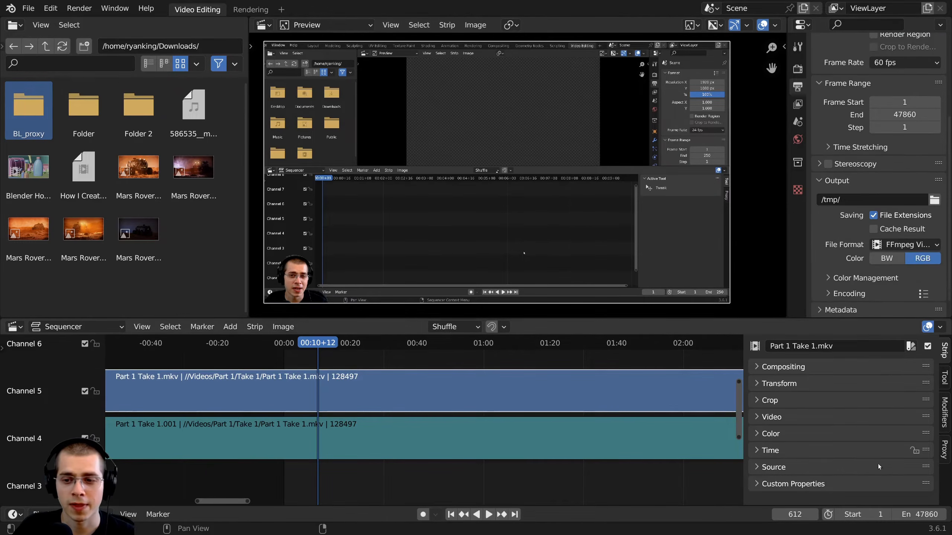
pyautogui.click(946, 449)
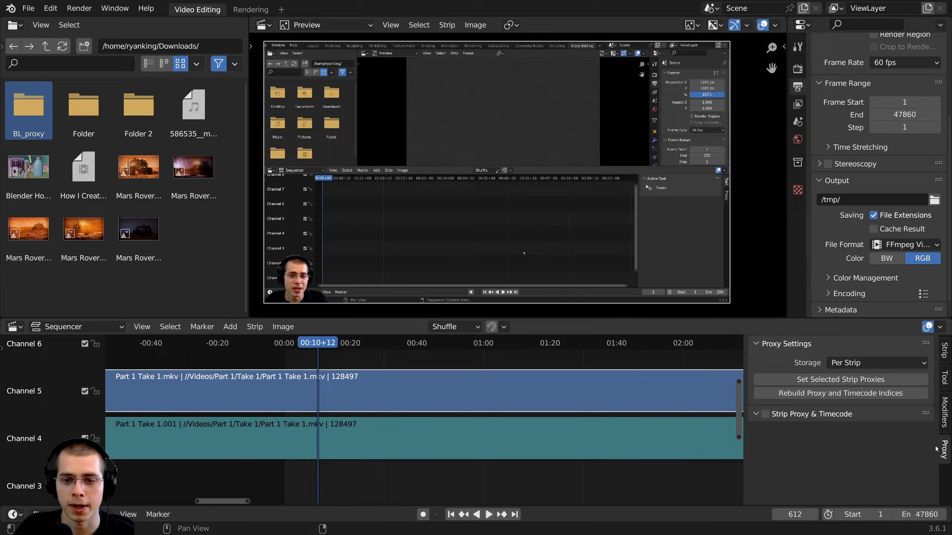
pyautogui.click(765, 414)
pyautogui.scroll(-1, 768, 401)
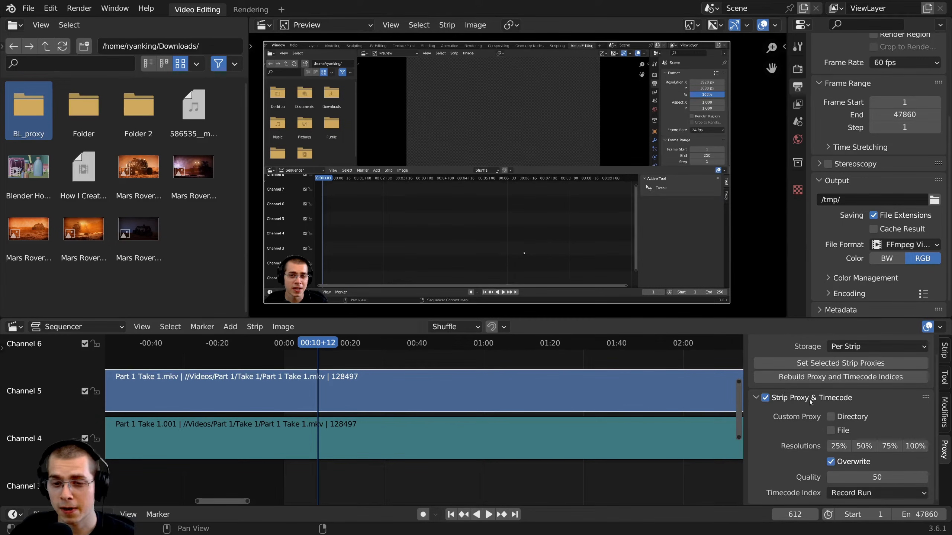
# - Try the custom proxy Directory option, scrub the footage back to about 00:06, and leave the option switched off
pyautogui.click(830, 417)
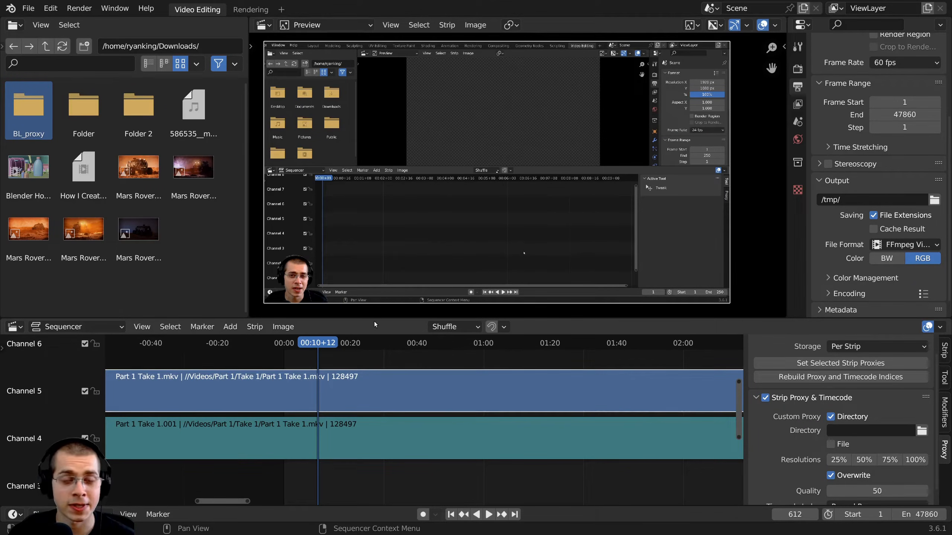
pyautogui.press('space')
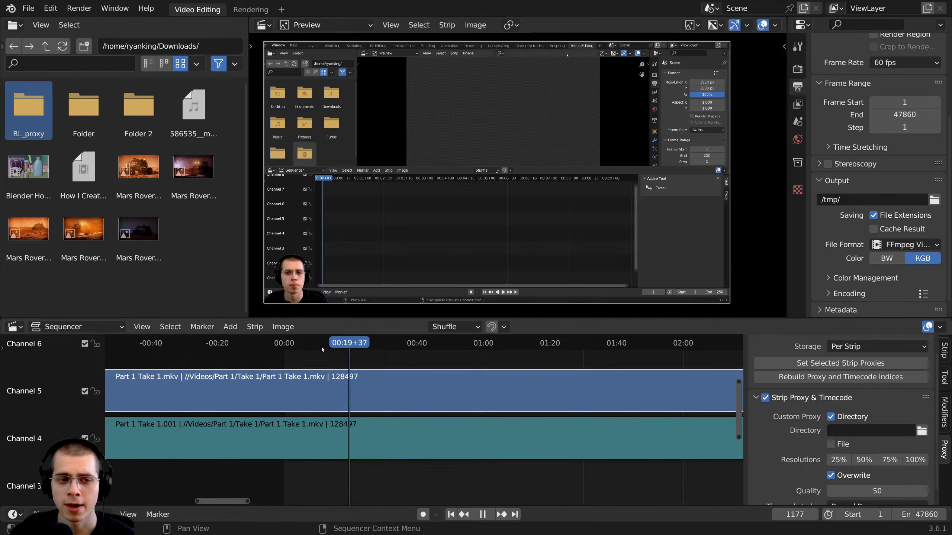
pyautogui.moveTo(322, 348); pyautogui.dragTo(304, 349)
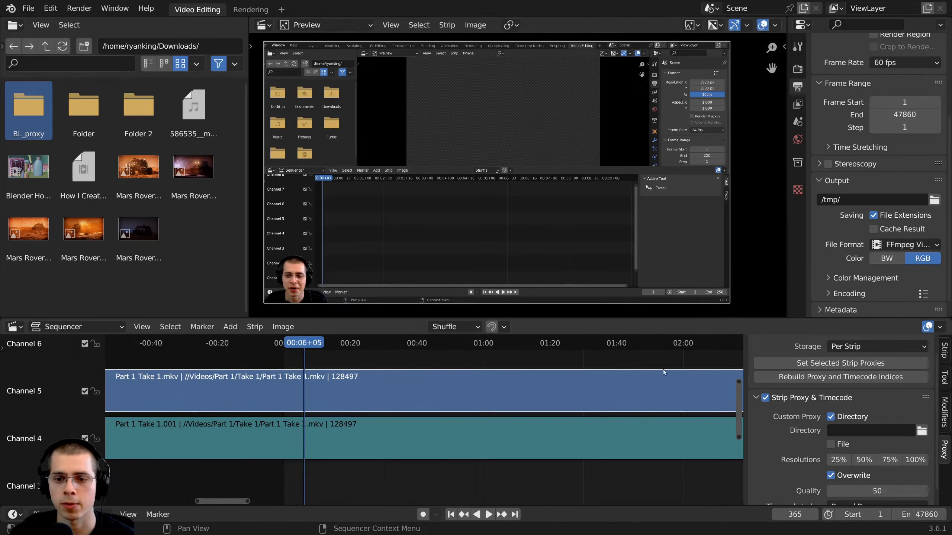
pyautogui.click(830, 416)
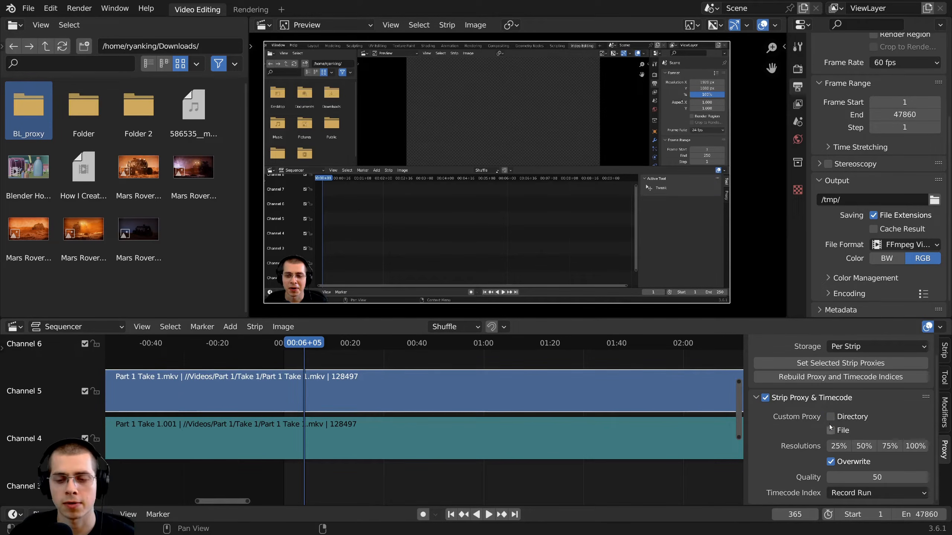
pyautogui.click(834, 415)
pyautogui.click(835, 415)
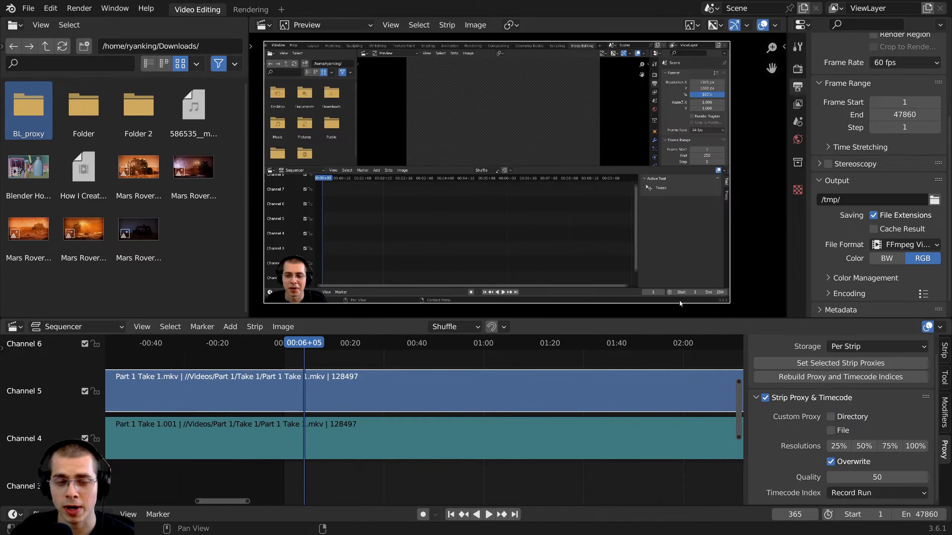
# - Try the 100% proxy resolution for the movie strip and settle on 50% only
pyautogui.moveTo(635, 264); pyautogui.dragTo(637, 265, button='middle')
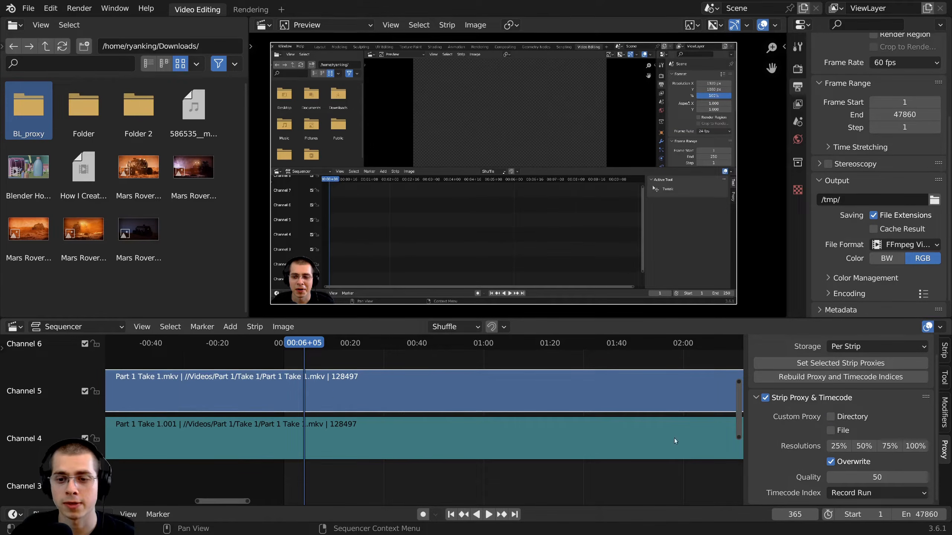
pyautogui.click(916, 446)
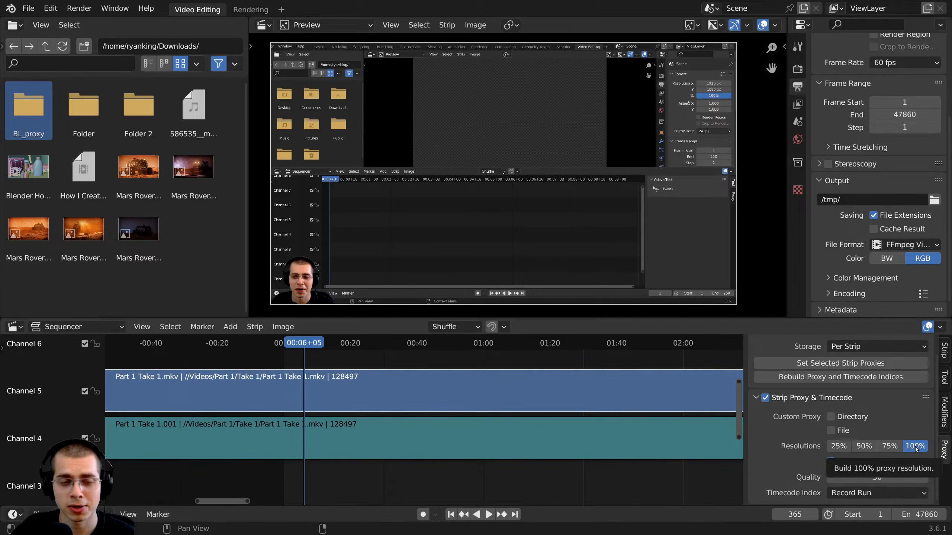
pyautogui.click(915, 447)
pyautogui.click(916, 446)
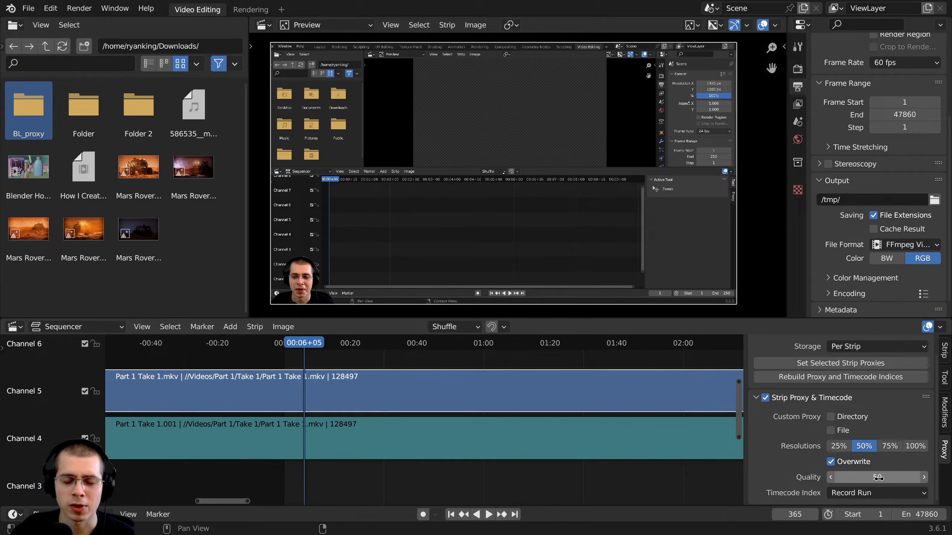
# - Inspect the preview image up close and set the proxy quality to 1, keeping 50% as the only resolution
pyautogui.moveTo(302, 248); pyautogui.dragTo(442, 185, button='middle')
pyautogui.scroll(6, 442, 186)
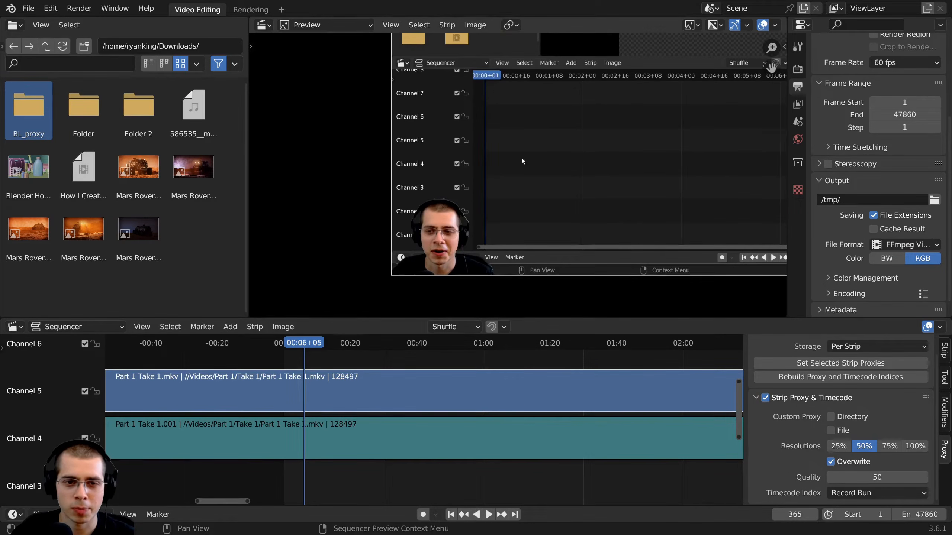
pyautogui.moveTo(577, 137); pyautogui.dragTo(415, 173, button='middle')
pyautogui.scroll(-2, 415, 173)
pyautogui.scroll(-6, 490, 405)
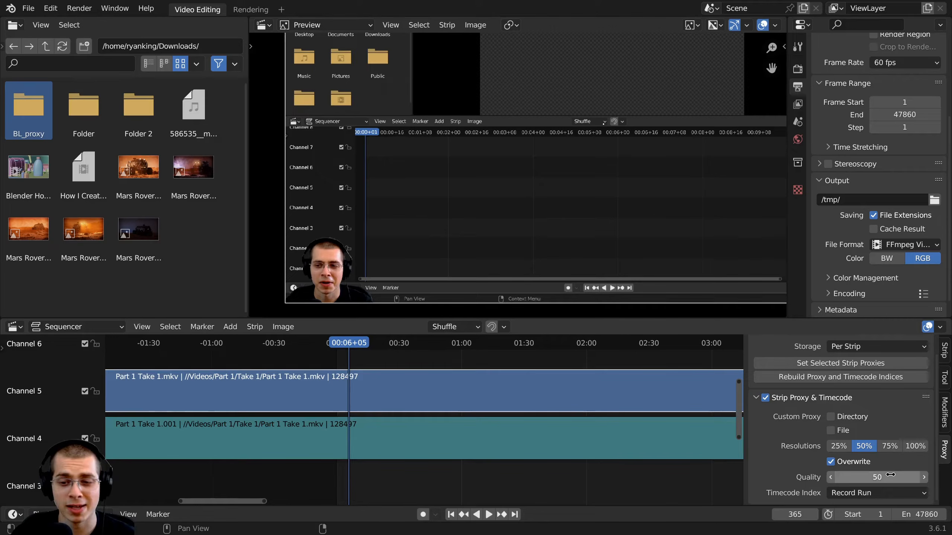
pyautogui.moveTo(891, 474); pyautogui.dragTo(804, 483)
pyautogui.click(848, 450)
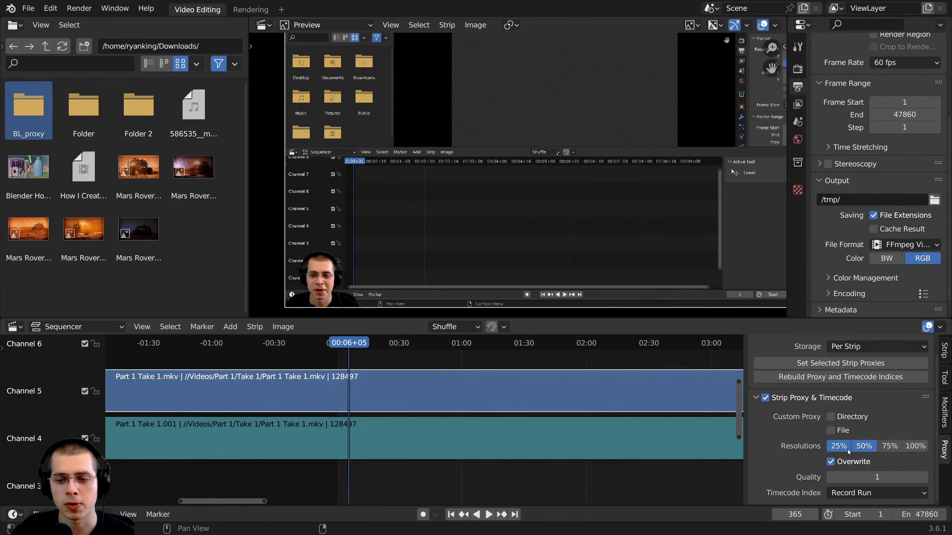
pyautogui.click(848, 451)
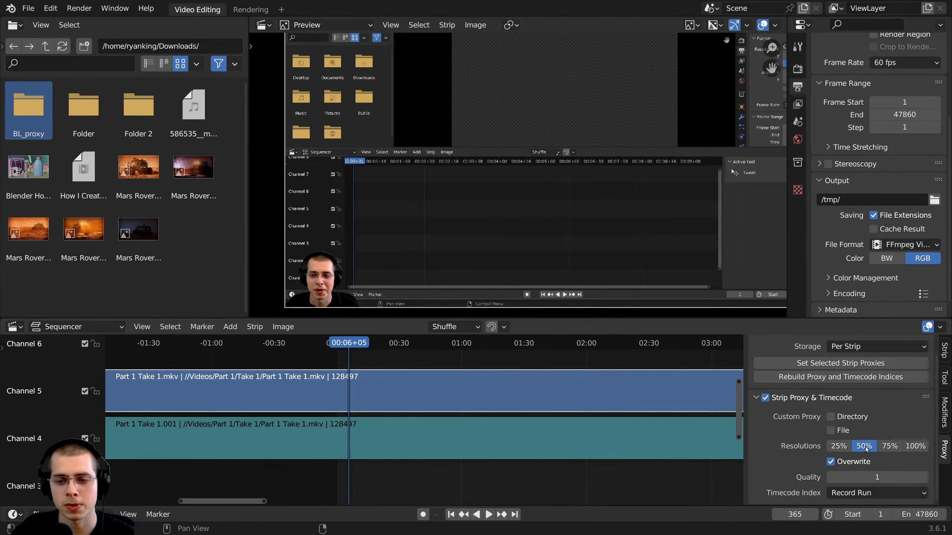
pyautogui.click(884, 449)
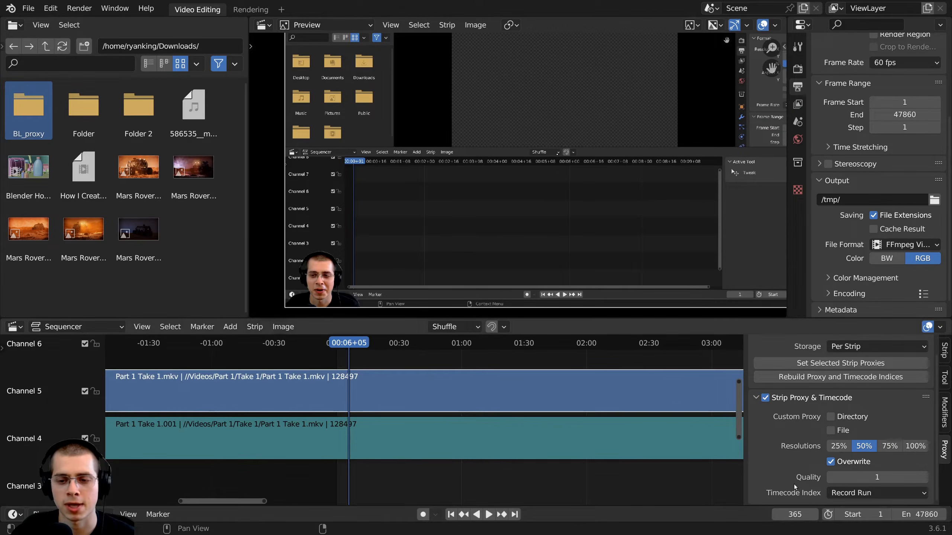
pyautogui.click(804, 463)
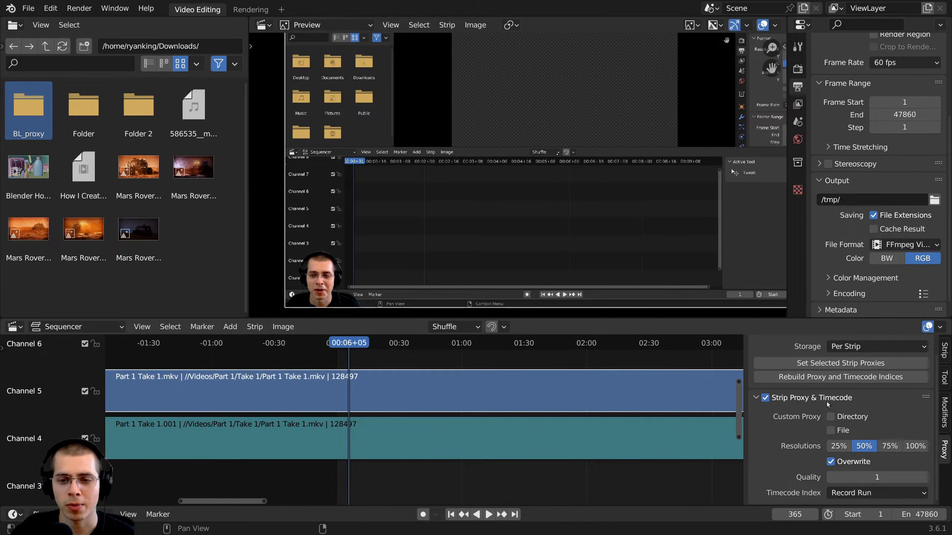
# - Start rebuilding the proxy and timecode indices at 50% resolution, and cancel the build
pyautogui.click(845, 379)
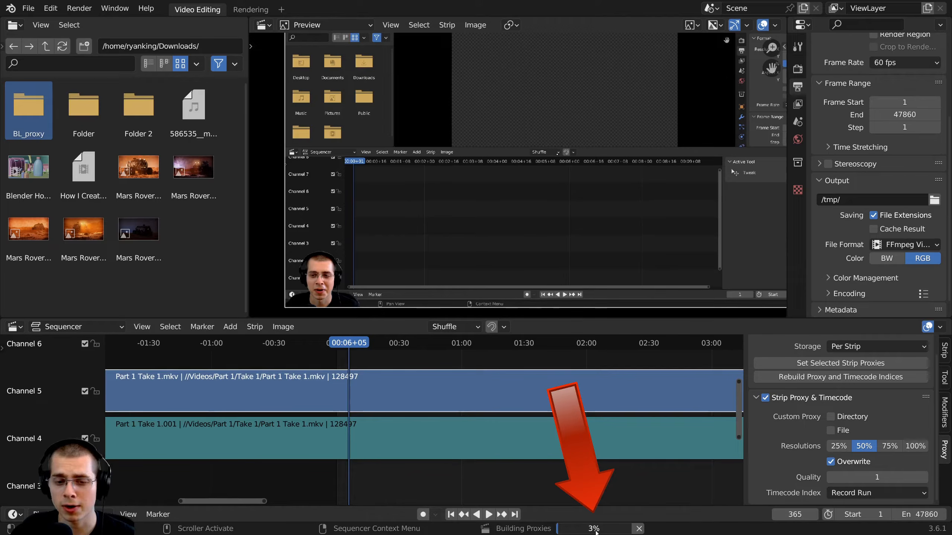
pyautogui.scroll(-10, 466, 443)
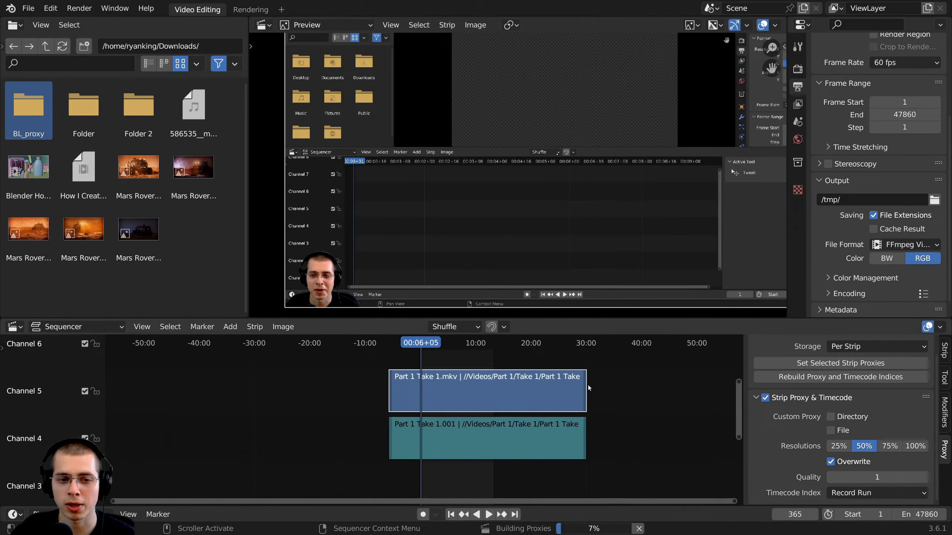
pyautogui.scroll(2, 590, 375)
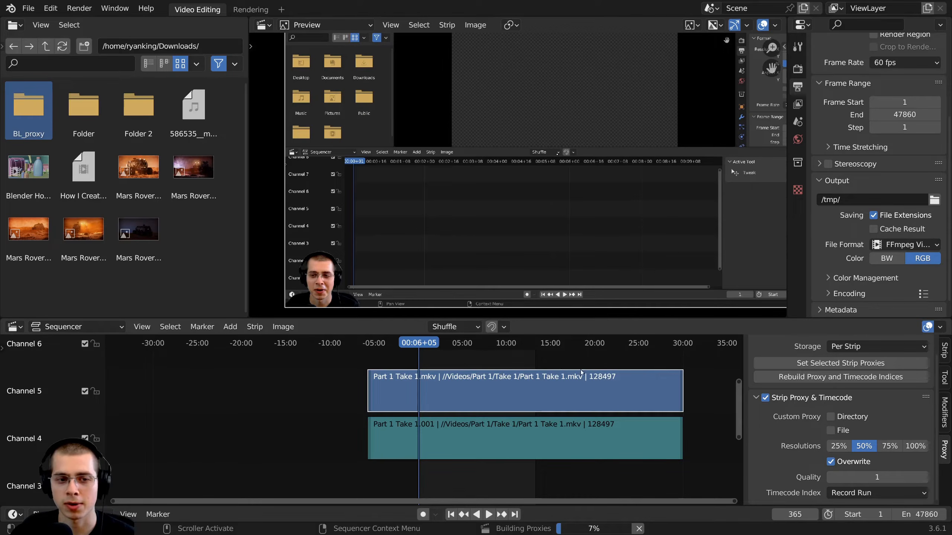
pyautogui.scroll(8, 530, 403)
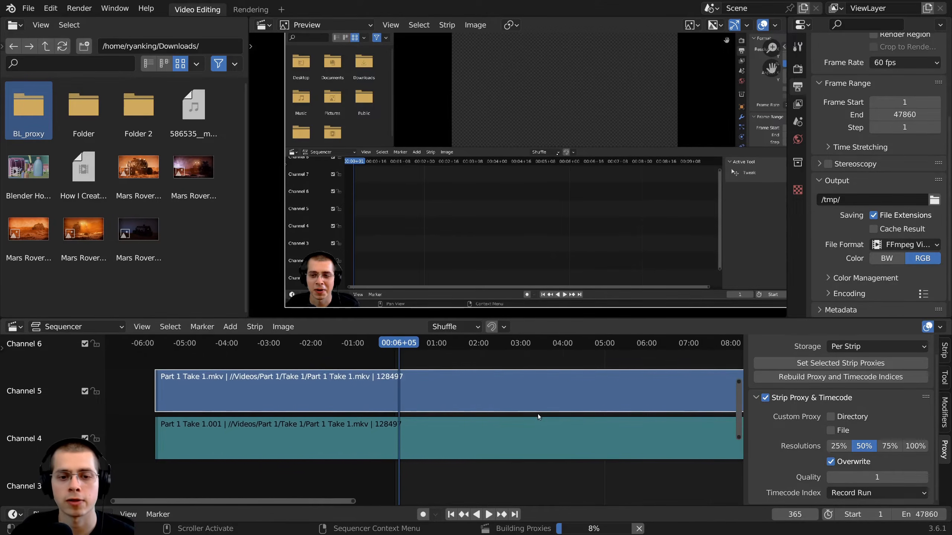
pyautogui.click(639, 528)
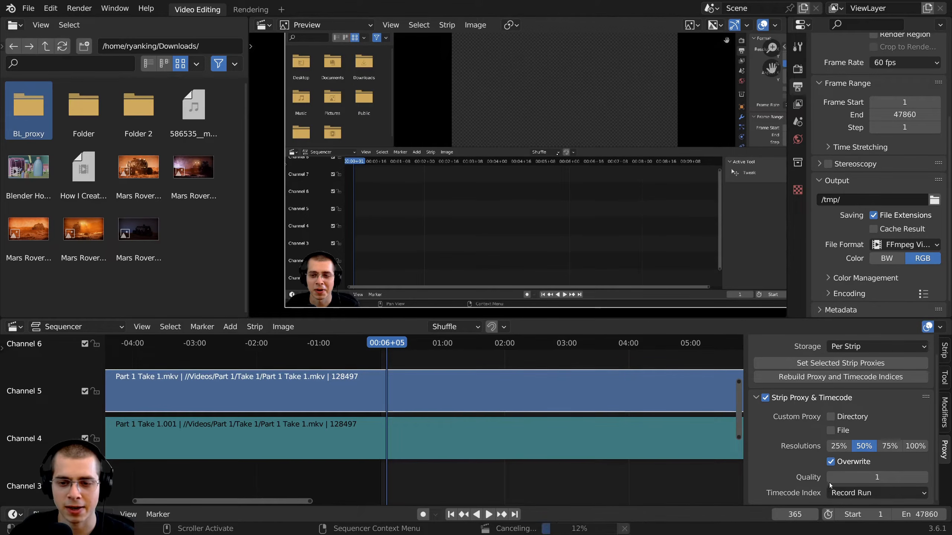
# - Switch the strip's proxy resolution to 25% only and rebuild its proxy and timecode indices
pyautogui.click(833, 447)
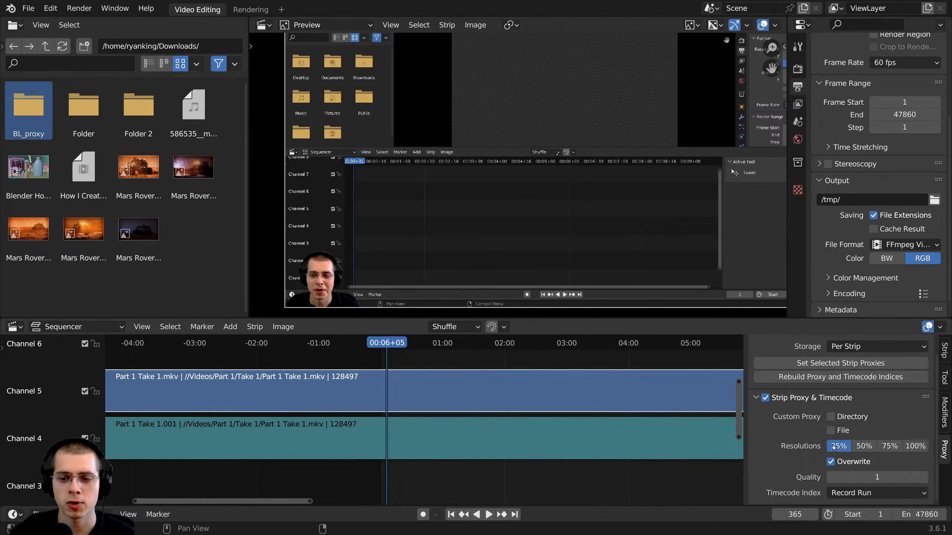
pyautogui.click(792, 378)
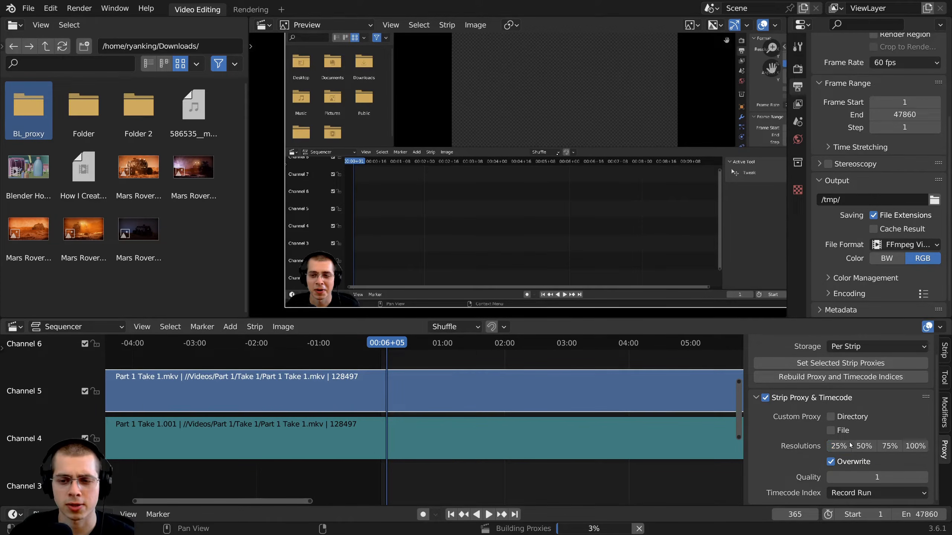
pyautogui.moveTo(492, 202); pyautogui.dragTo(476, 212, button='middle')
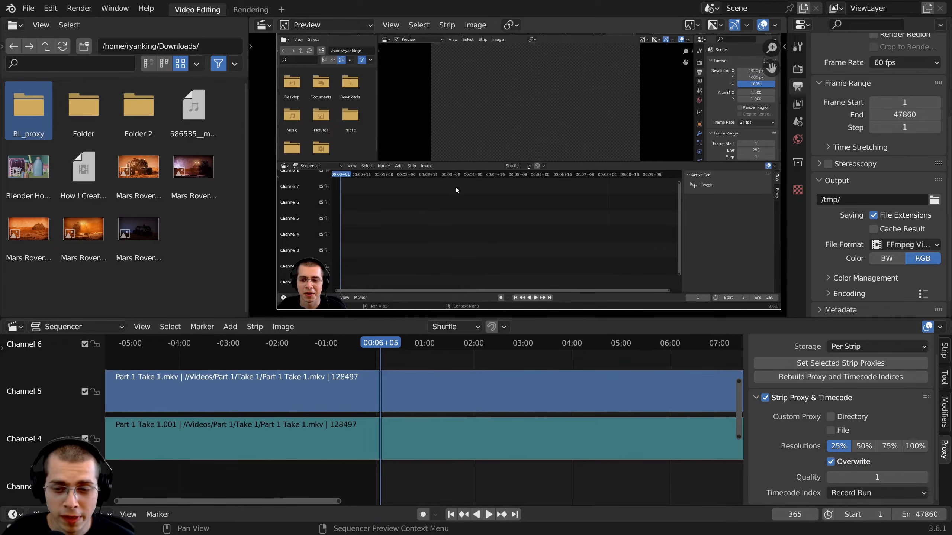
pyautogui.moveTo(522, 172); pyautogui.dragTo(519, 177, button='middle')
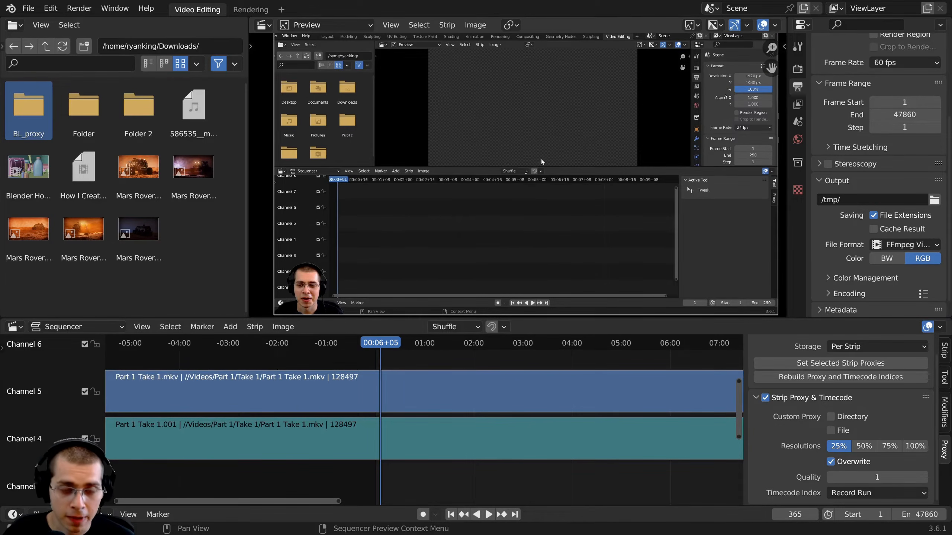
# - Set the preview's Proxy Render Size to 25% and inspect the proxy image up close
pyautogui.press('n')
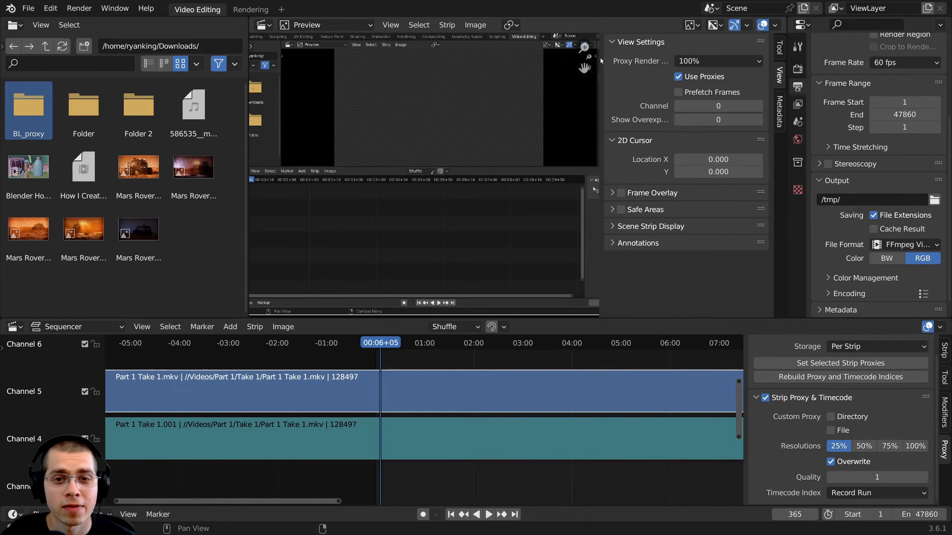
pyautogui.moveTo(597, 190); pyautogui.dragTo(554, 189)
pyautogui.click(662, 61)
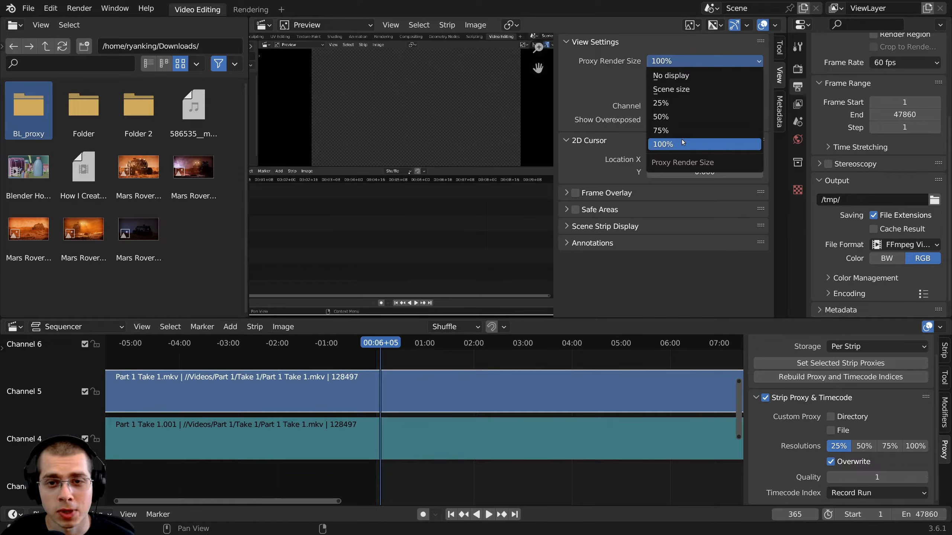
pyautogui.click(671, 103)
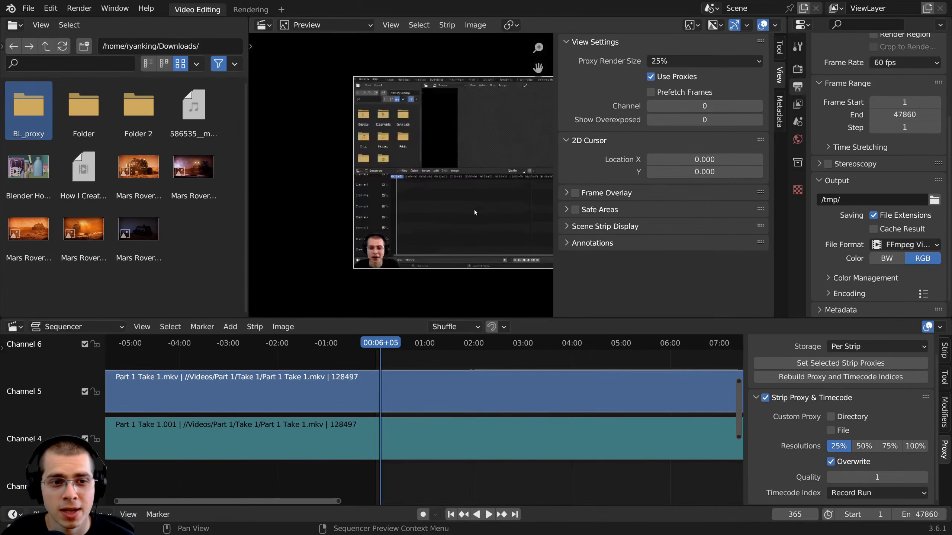
pyautogui.scroll(4, 413, 233)
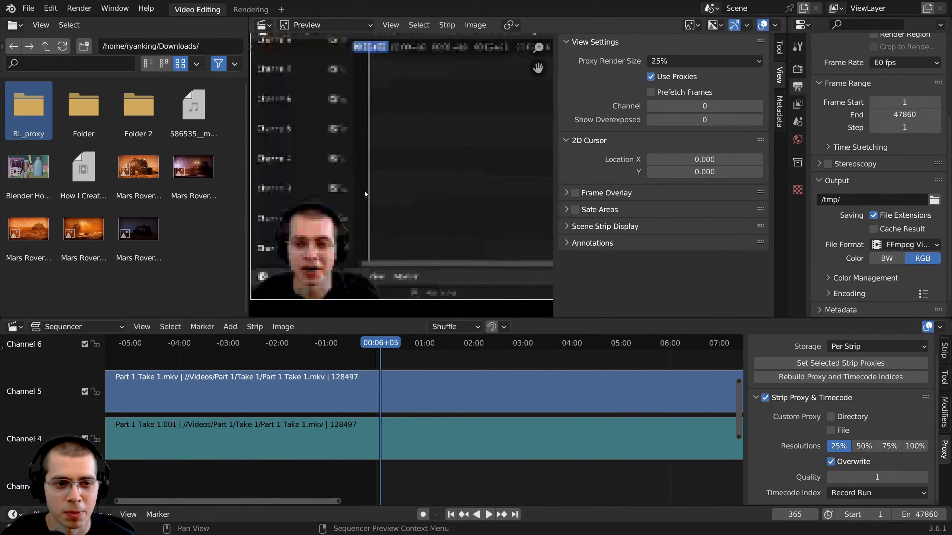
pyautogui.scroll(-2, 457, 210)
# - Play the proxied footage and scrub through it to about 01:08
pyautogui.moveTo(463, 344); pyautogui.dragTo(377, 351)
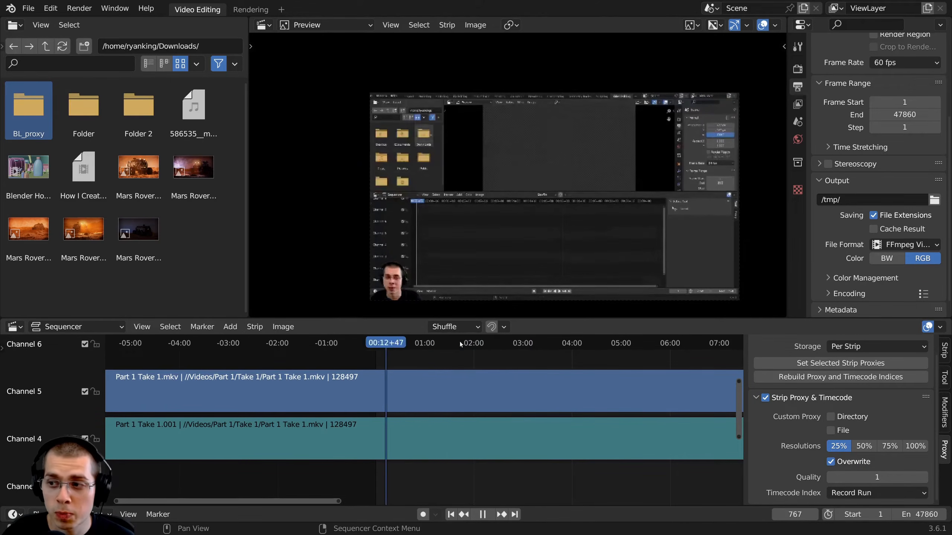
pyautogui.press('space')
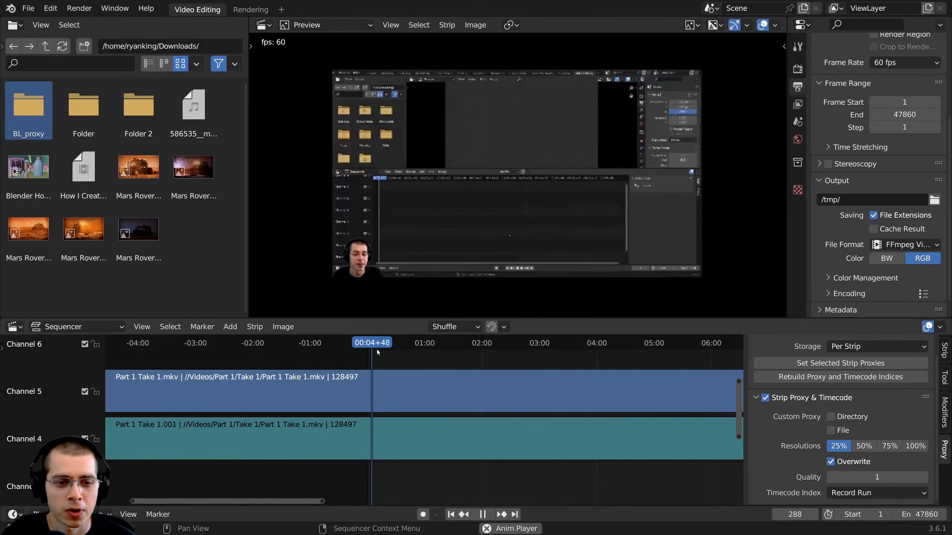
pyautogui.moveTo(375, 345); pyautogui.dragTo(420, 344)
pyautogui.keyDown('shift'); pyautogui.moveTo(411, 368); pyautogui.dragTo(433, 376, button='right'); pyautogui.keyUp('shift')
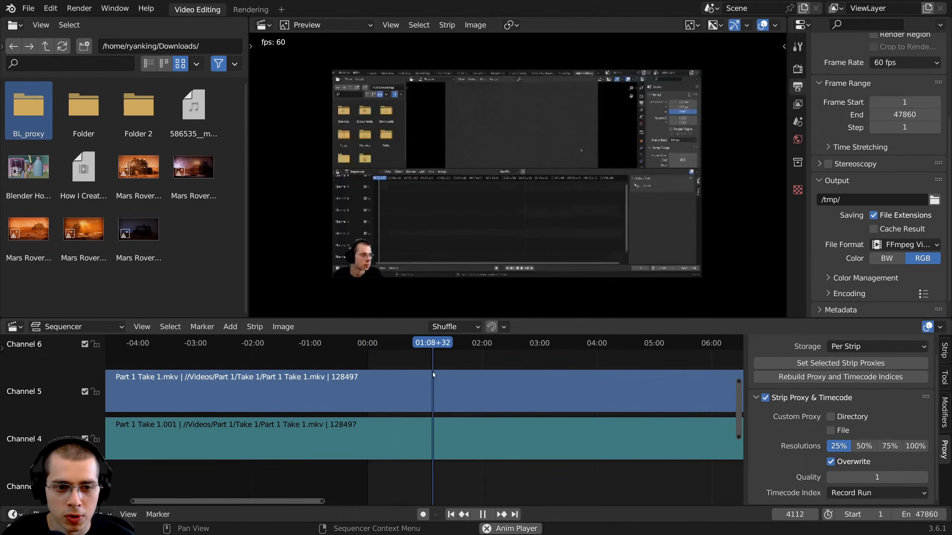
# - Split both the movie and sound strips at about 01:10 and again at about 00:42
pyautogui.rightClick(433, 406)
pyautogui.press('a')
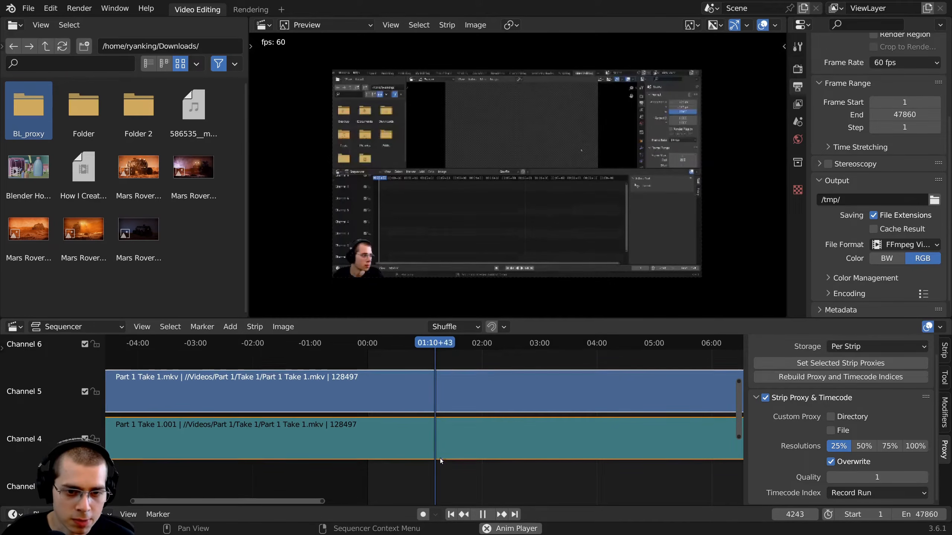
pyautogui.scroll(2, 437, 345)
pyautogui.press('k')
pyautogui.moveTo(436, 346); pyautogui.dragTo(403, 344)
pyautogui.press('k')
pyautogui.rightClick(408, 363)
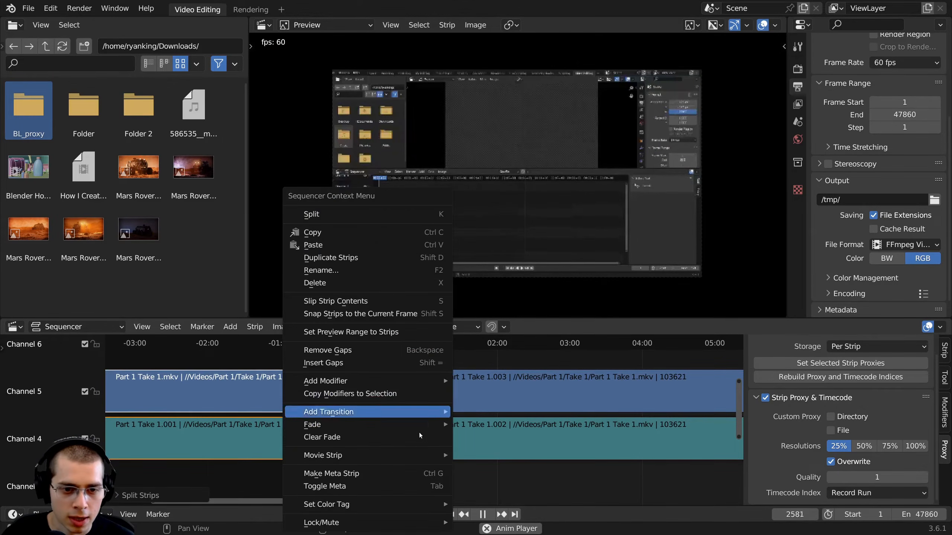
# - Move the cut middle section's movie and sound strips up to channels 7 and 6, and scrub through the footage
pyautogui.click(318, 452)
pyautogui.click(390, 372)
pyautogui.click(400, 346)
pyautogui.moveTo(400, 347); pyautogui.dragTo(355, 359)
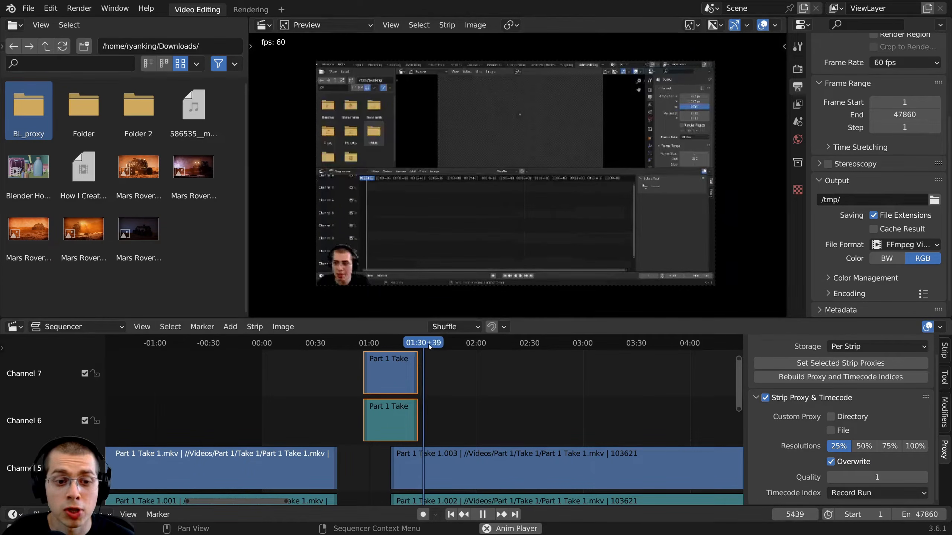
pyautogui.moveTo(437, 342); pyautogui.dragTo(336, 348)
pyautogui.moveTo(392, 344)
pyautogui.mouseDown()
pyautogui.moveTo(367, 344)
pyautogui.moveTo(403, 345)
pyautogui.moveTo(394, 346)
pyautogui.mouseUp()
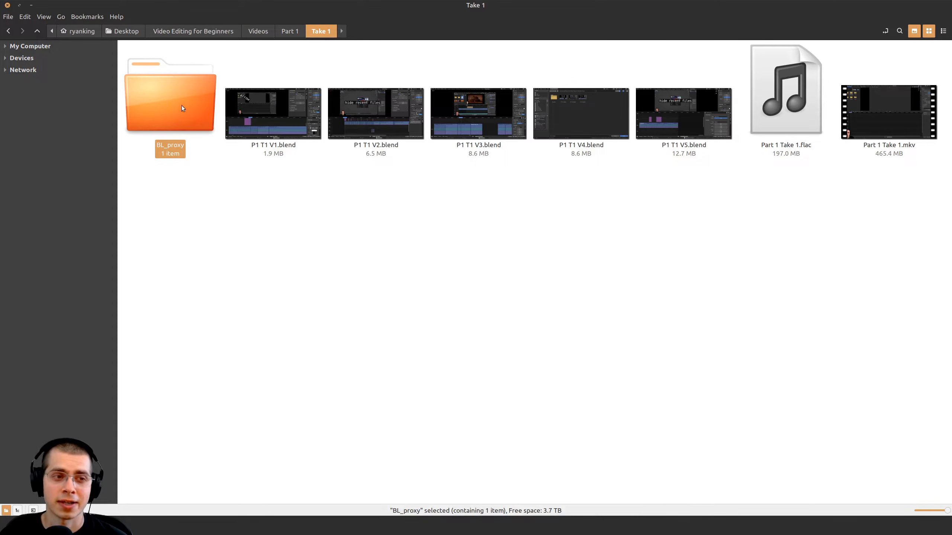
# - In the file manager, check the total size of the BL_proxy folder in its properties
pyautogui.rightClick(171, 77)
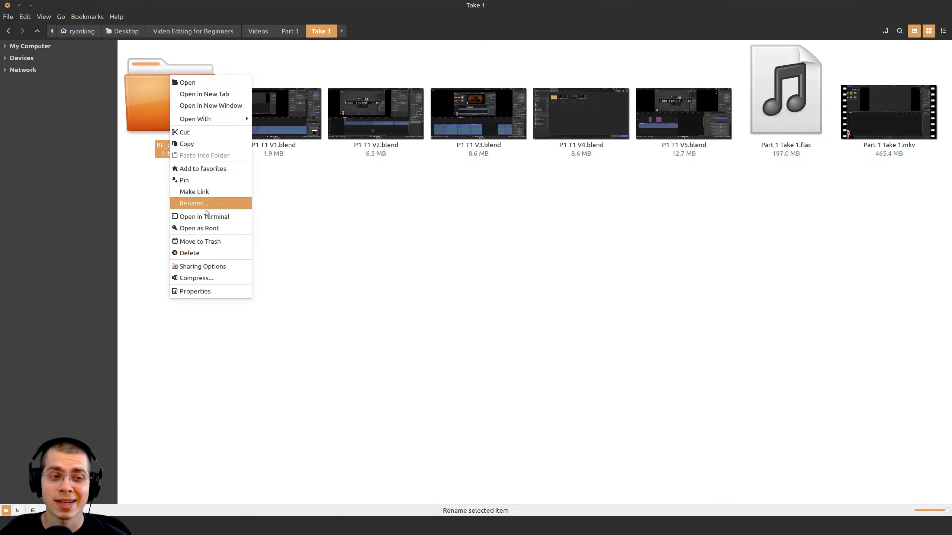
pyautogui.click(202, 296)
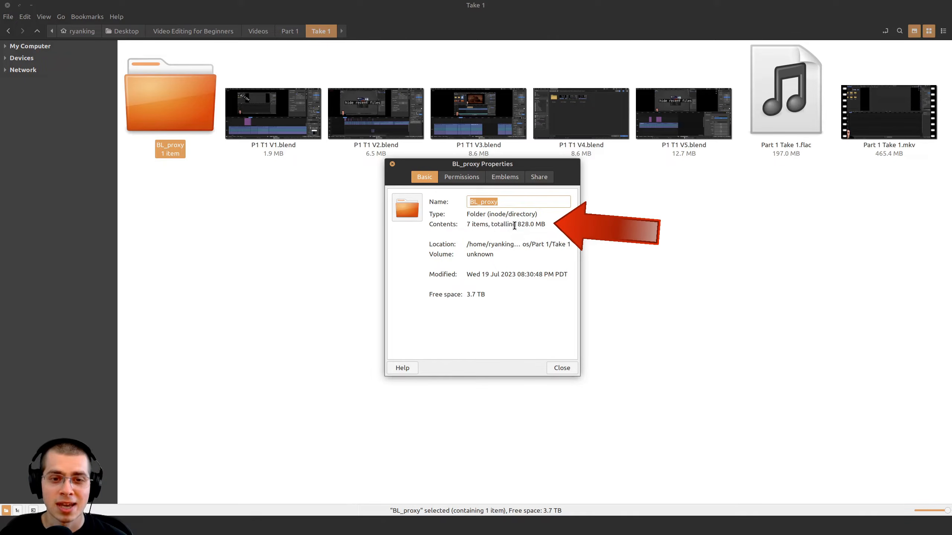
pyautogui.moveTo(517, 225); pyautogui.dragTo(549, 227)
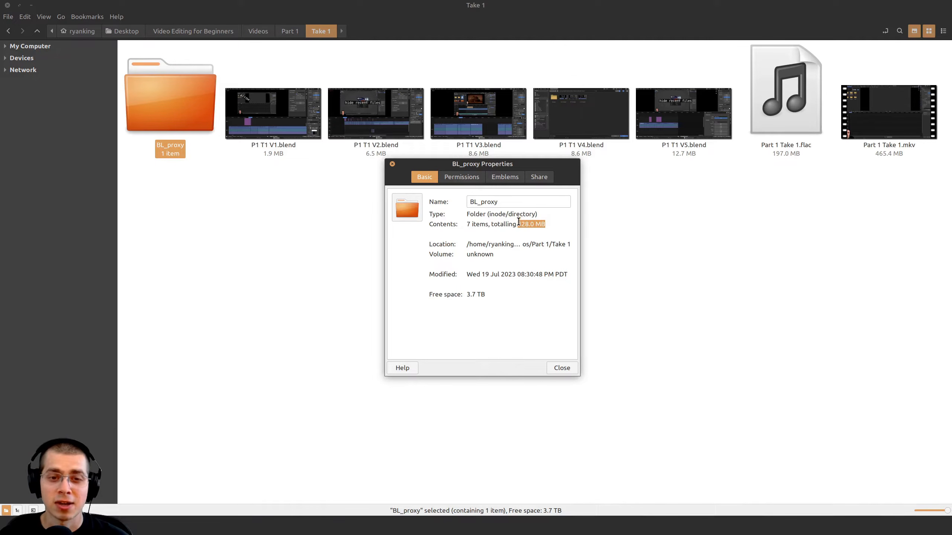
pyautogui.press('Escape')
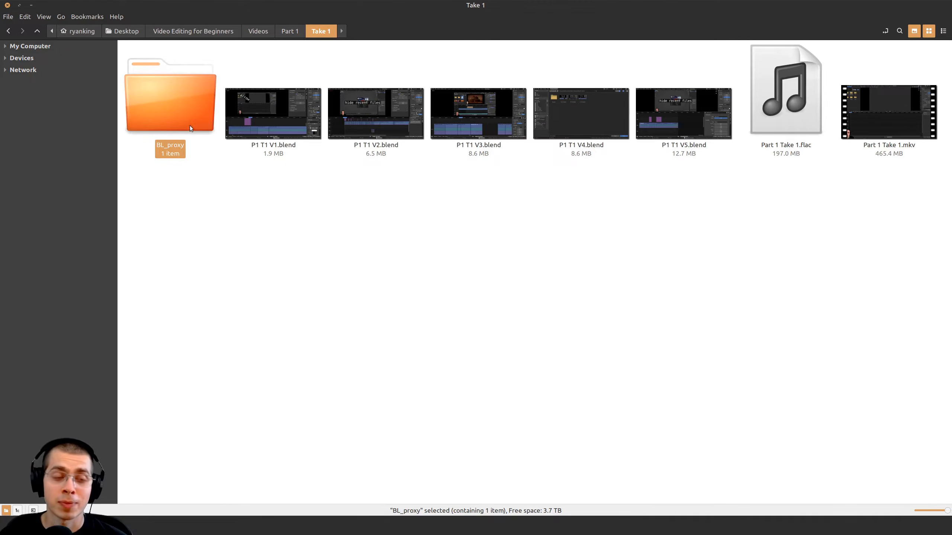
pyautogui.rightClick(187, 98)
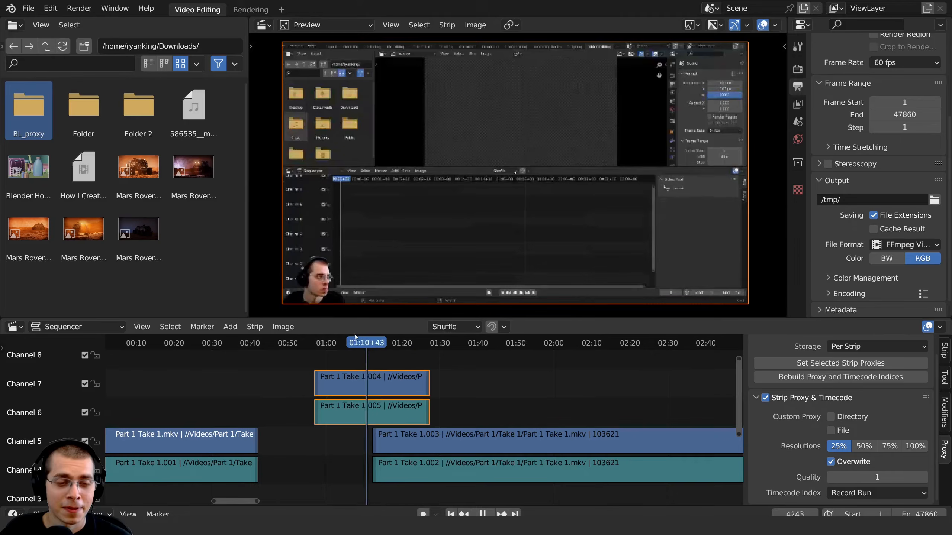
# - Stop playback and render the frame at 01:12+29 as a still image
pyautogui.press('Escape')
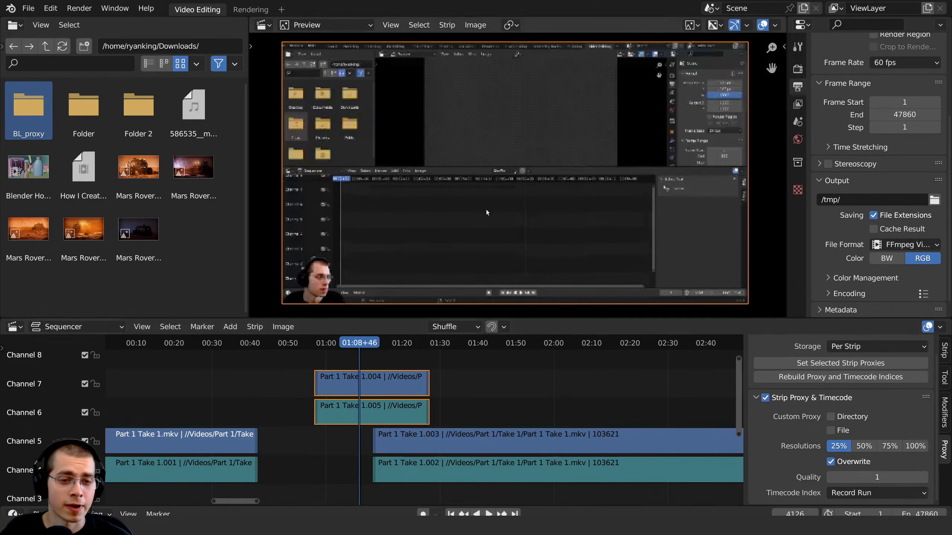
pyautogui.moveTo(362, 347); pyautogui.dragTo(373, 343)
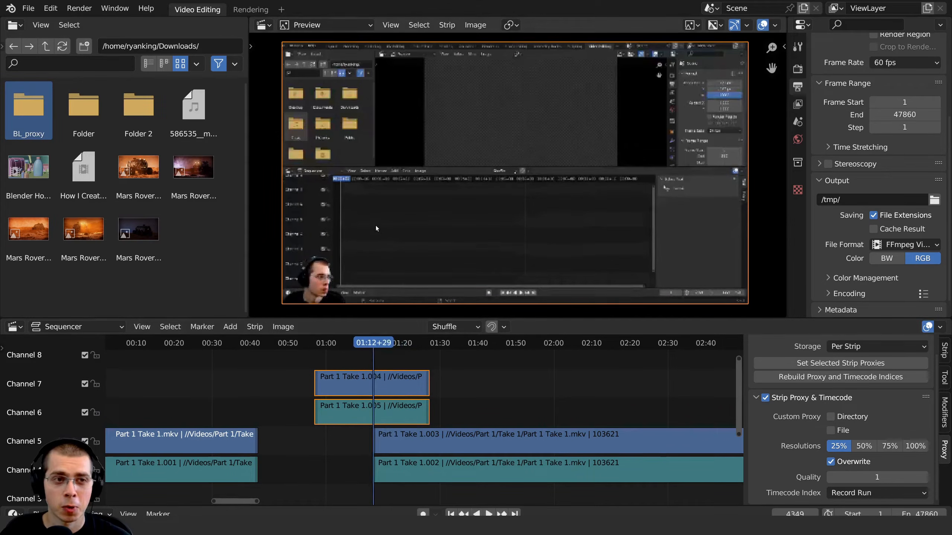
pyautogui.click(73, 8)
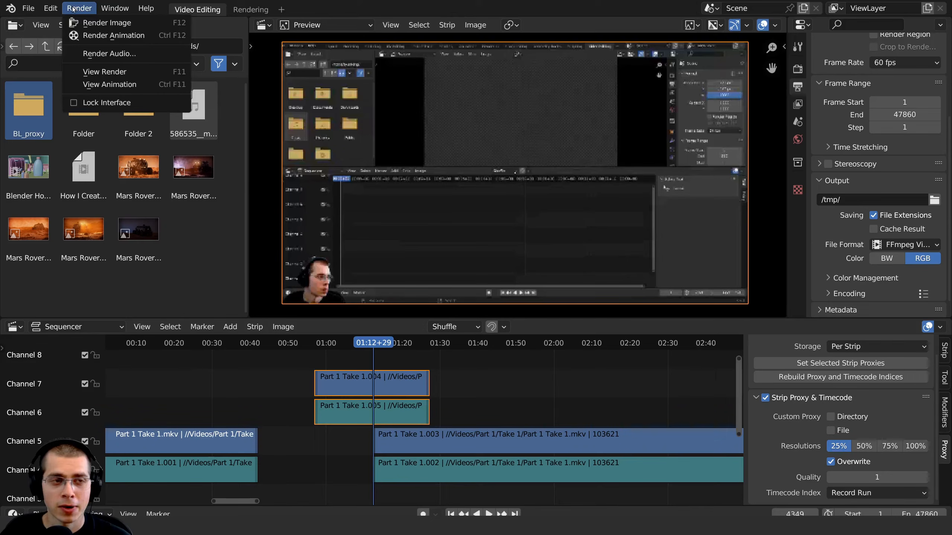
pyautogui.click(100, 23)
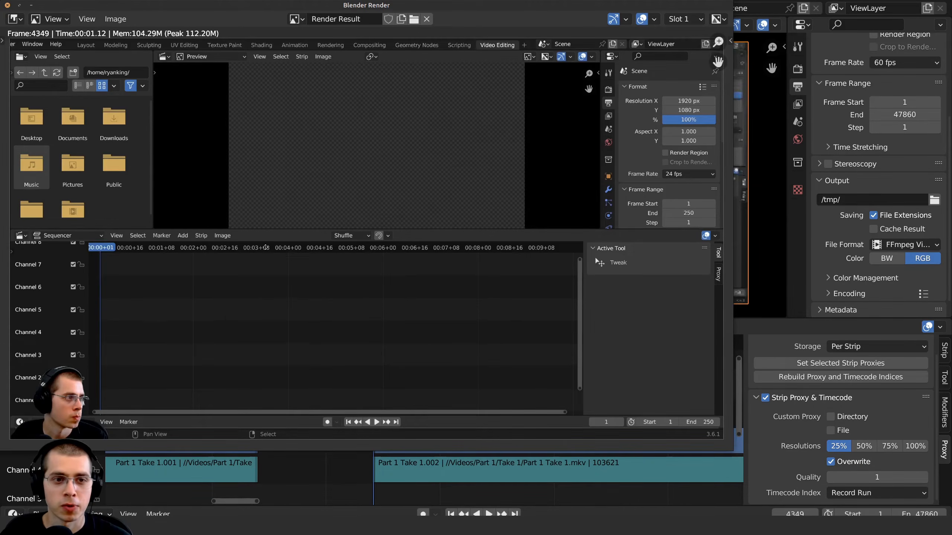
# - Inspect the rendered frame's full-quality image up close and close the render window
pyautogui.scroll(1, 409, 269)
pyautogui.moveTo(266, 248); pyautogui.dragTo(304, 235, button='middle')
pyautogui.scroll(-2, 408, 270)
pyautogui.moveTo(368, 7); pyautogui.dragTo(448, 38)
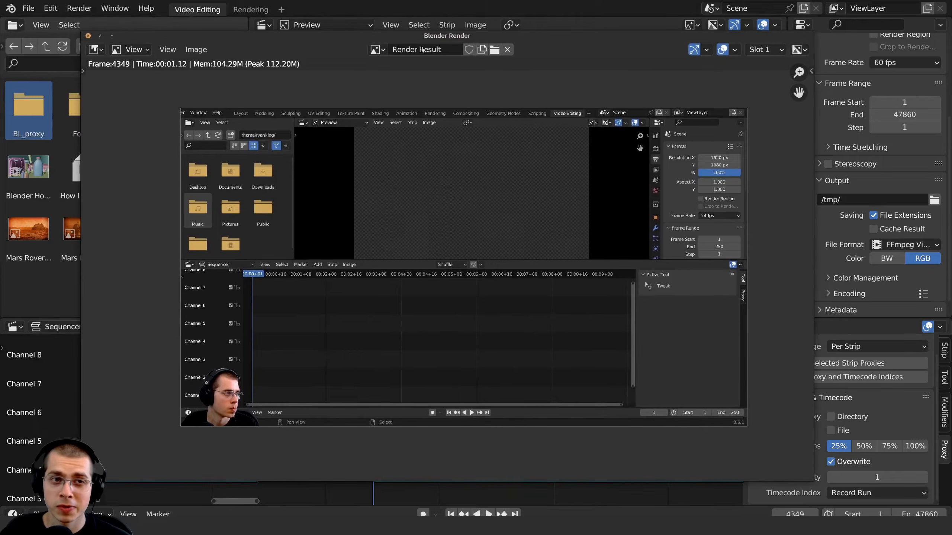
pyautogui.click(89, 35)
# - Set the honey animation scene's end frame to 300 and place the playhead on frame 1
pyautogui.scroll(6, 879, 77)
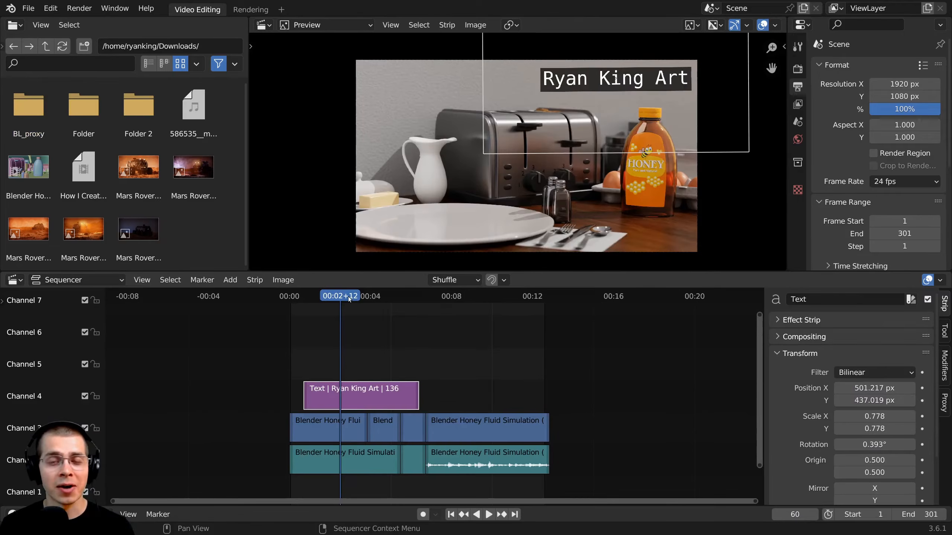
pyautogui.moveTo(348, 296)
pyautogui.mouseDown()
pyautogui.moveTo(471, 319)
pyautogui.moveTo(354, 311)
pyautogui.moveTo(527, 307)
pyautogui.moveTo(354, 307)
pyautogui.mouseUp()
pyautogui.click(288, 301)
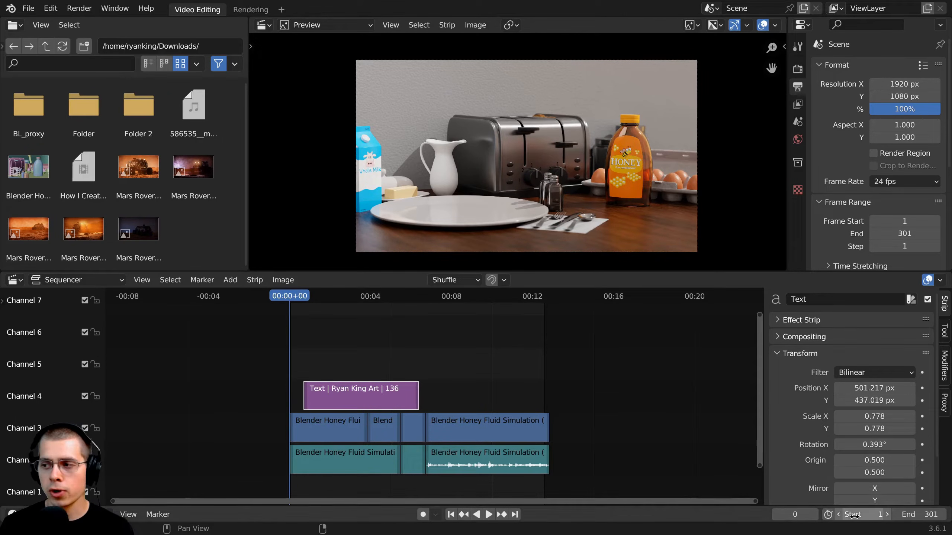
pyautogui.click(897, 514)
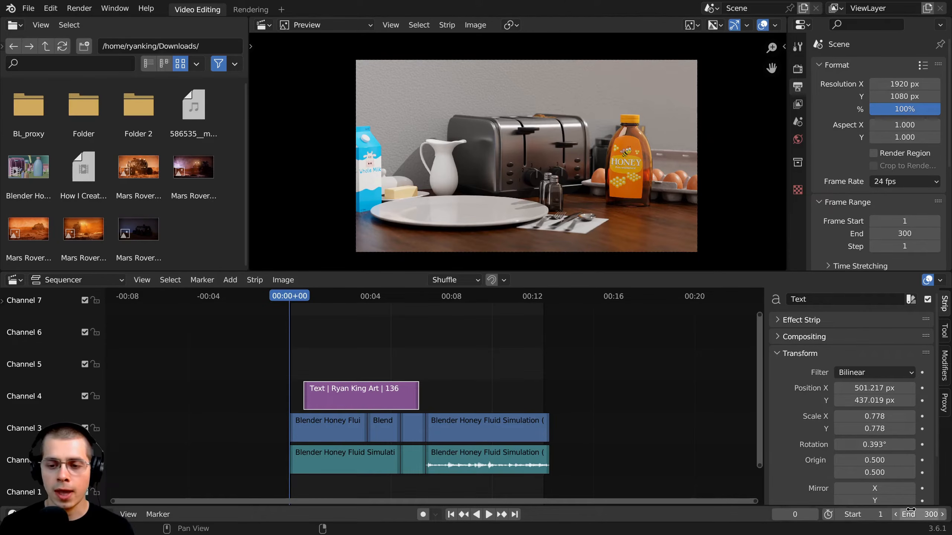
pyautogui.moveTo(313, 300); pyautogui.dragTo(291, 297)
pyautogui.scroll(1, 489, 116)
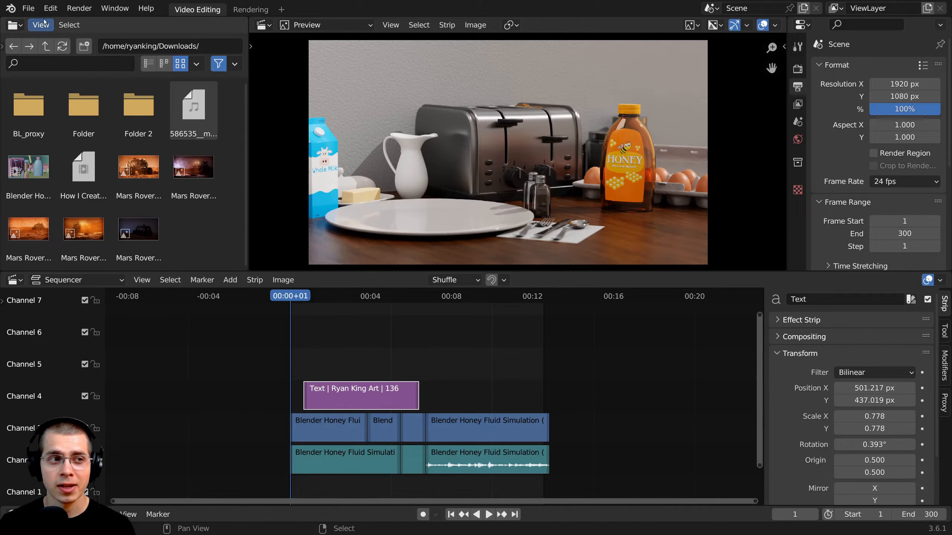
# - Save the project as Tutorial Editing.blend in the Video Editing for Beginners folder
pyautogui.click(35, 11)
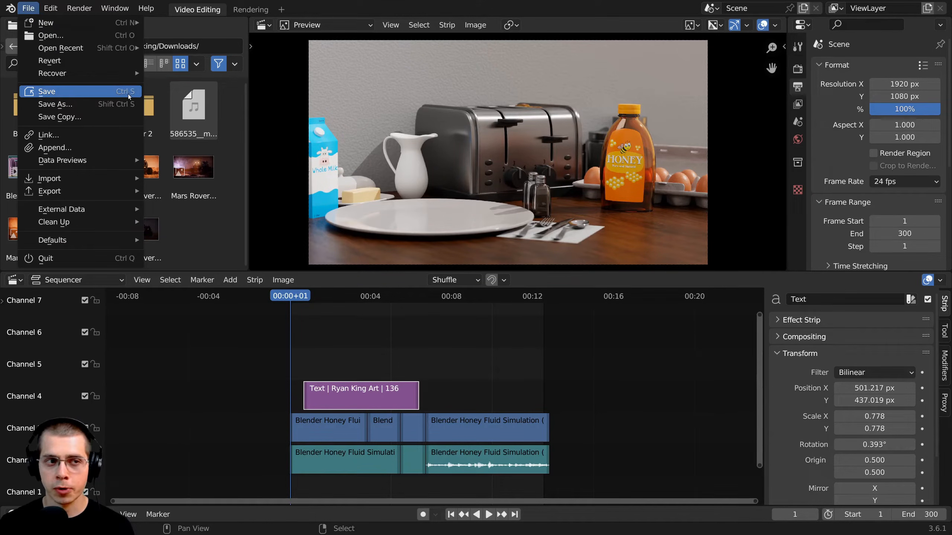
pyautogui.click(110, 97)
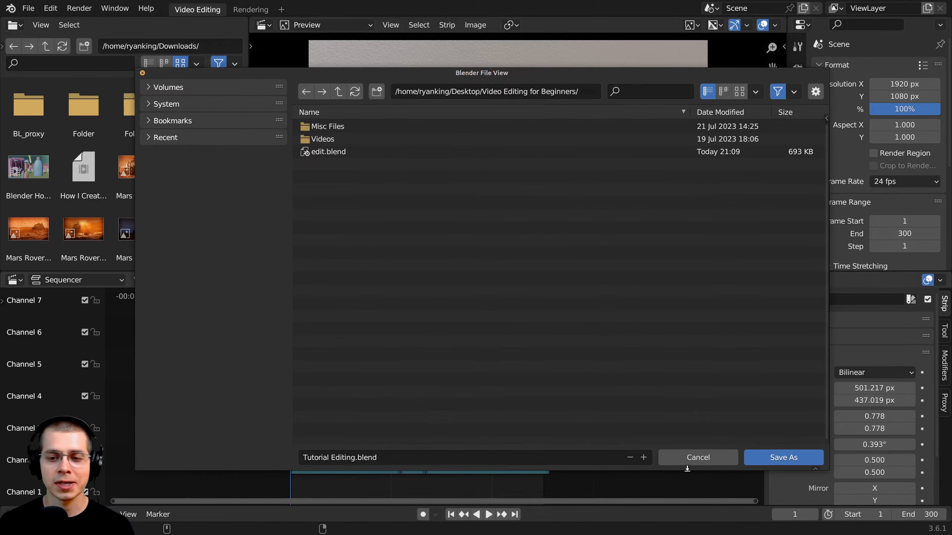
pyautogui.click(765, 459)
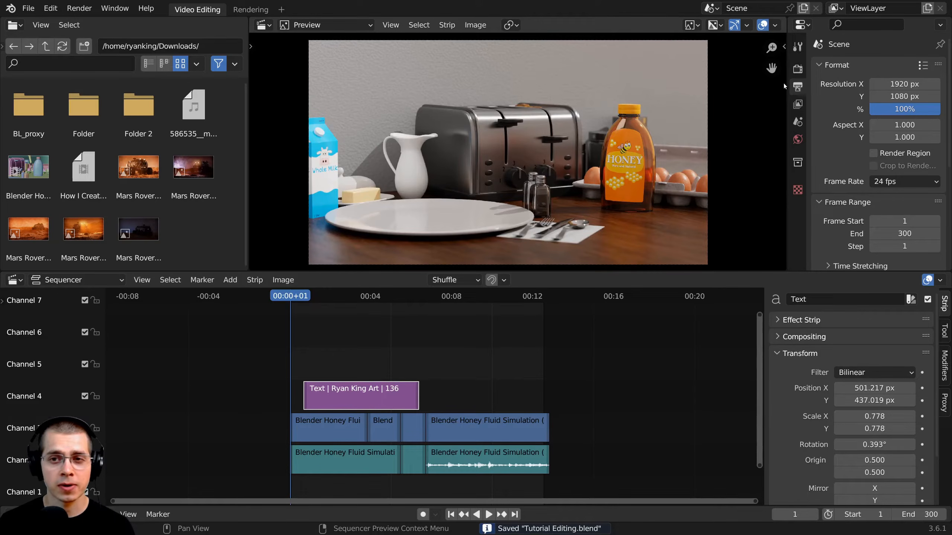
# - Widen the Properties editor, review the format and frame range settings, and bring the Output settings into view
pyautogui.moveTo(787, 83); pyautogui.dragTo(696, 86)
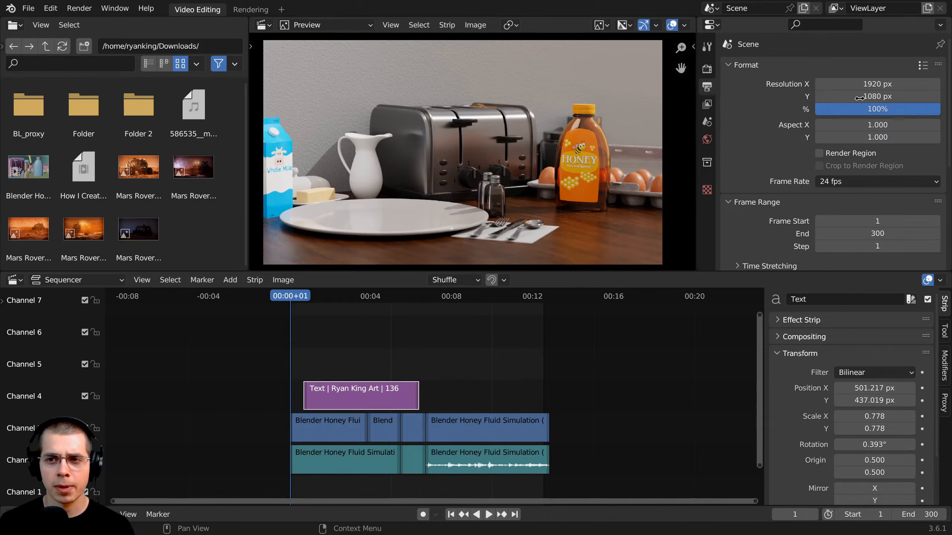
pyautogui.scroll(-1, 889, 71)
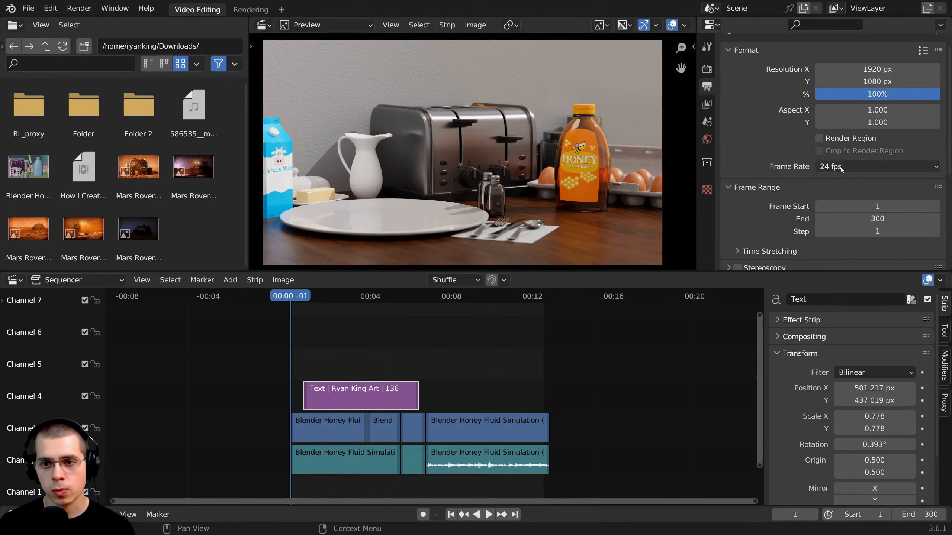
pyautogui.scroll(-1, 846, 90)
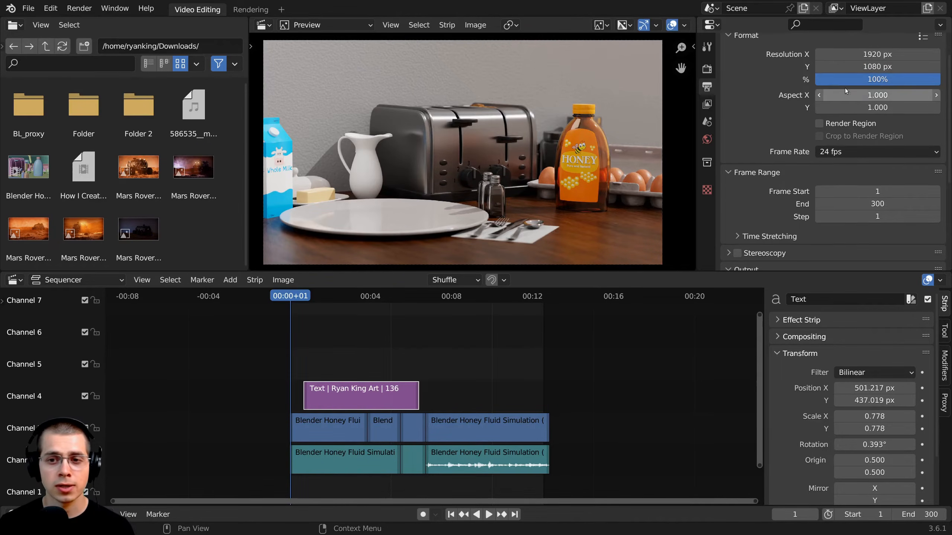
pyautogui.scroll(-6, 853, 93)
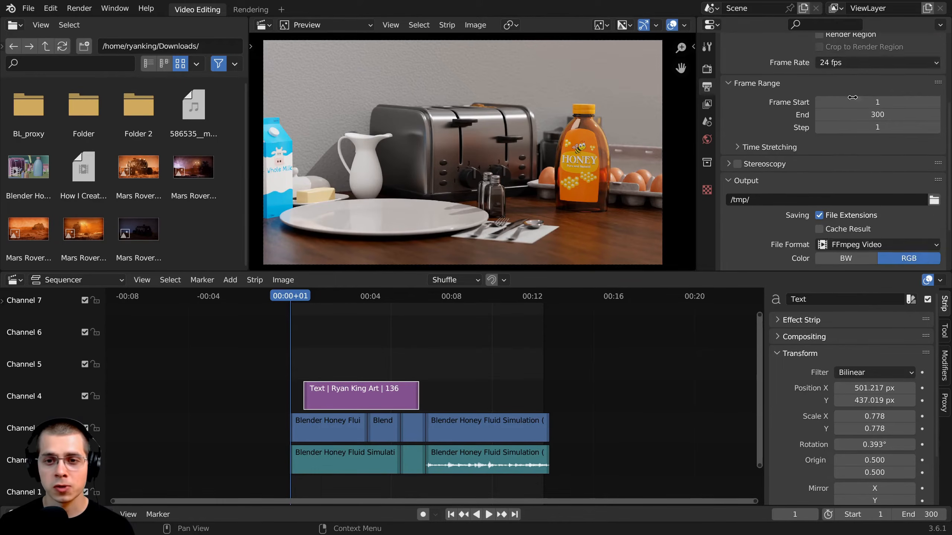
pyautogui.scroll(-3, 852, 97)
pyautogui.click(745, 139)
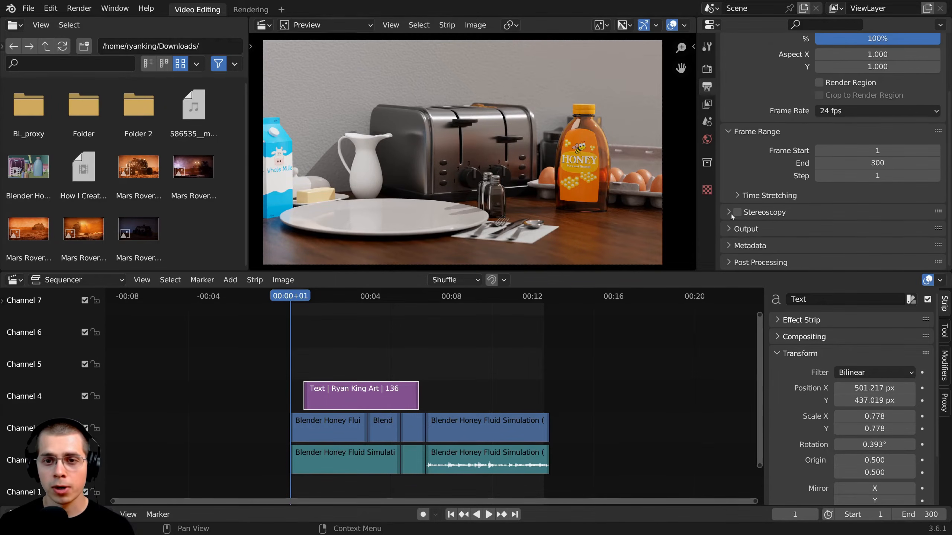
pyautogui.click(737, 228)
pyautogui.scroll(-7, 740, 200)
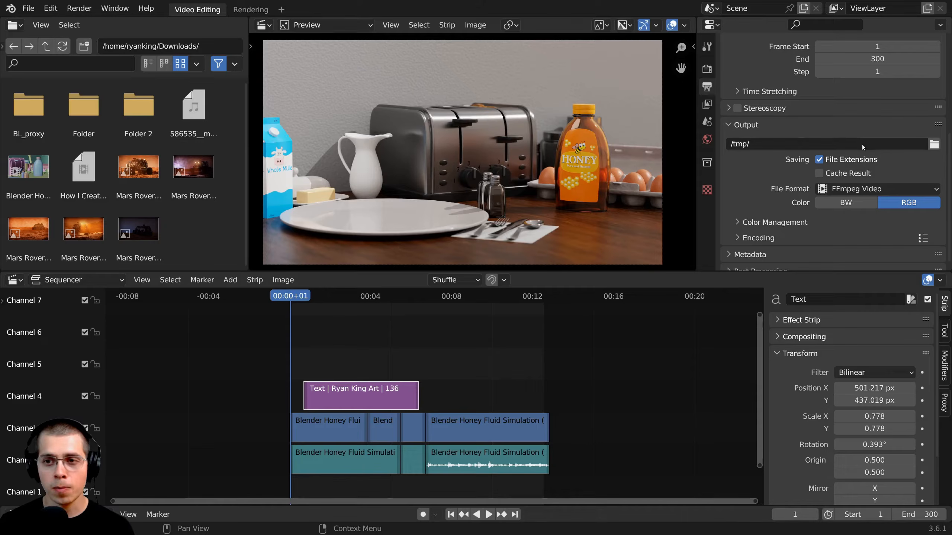
pyautogui.click(779, 145)
pyautogui.click(797, 142)
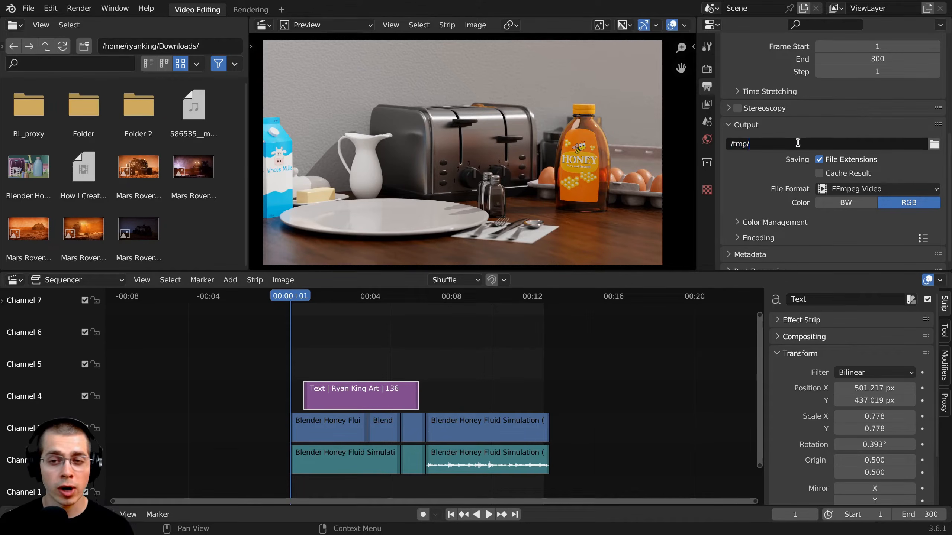
pyautogui.moveTo(798, 142); pyautogui.dragTo(725, 140)
pyautogui.click(742, 160)
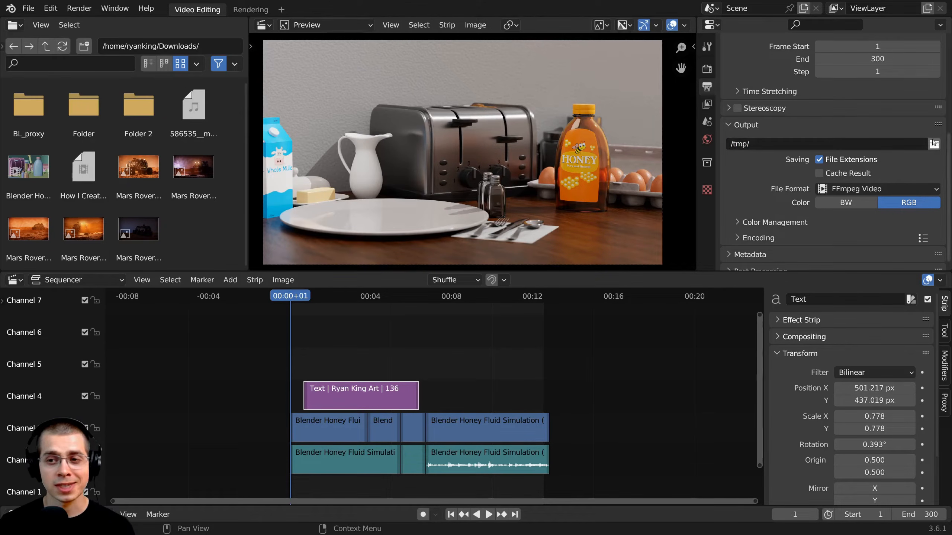
# - Set the render output to the Downloads folder with the file name Final Video
pyautogui.click(933, 145)
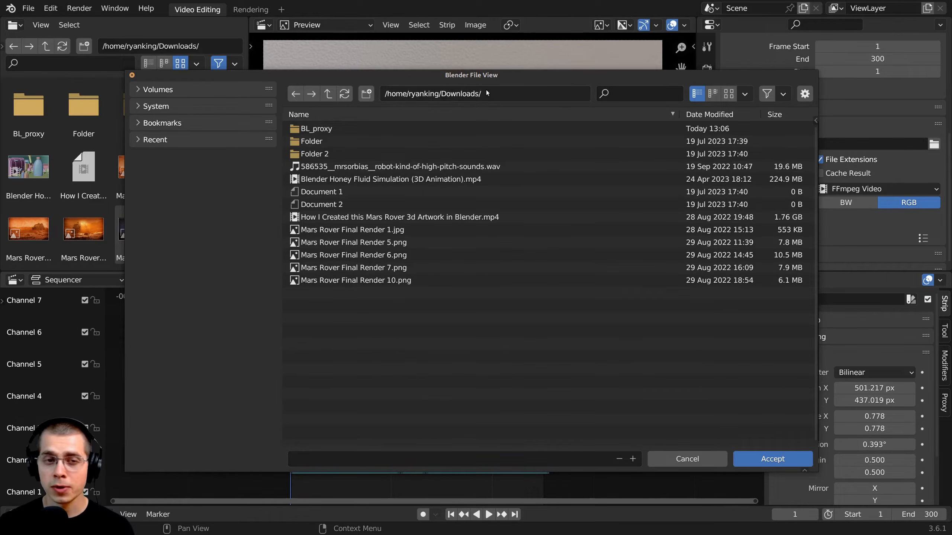
pyautogui.click(458, 97)
pyautogui.click(502, 94)
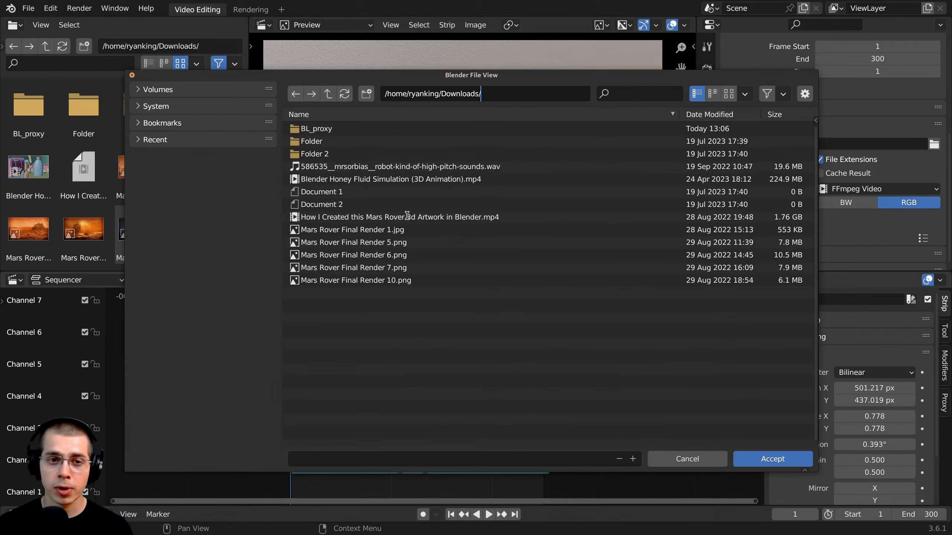
pyautogui.click(467, 310)
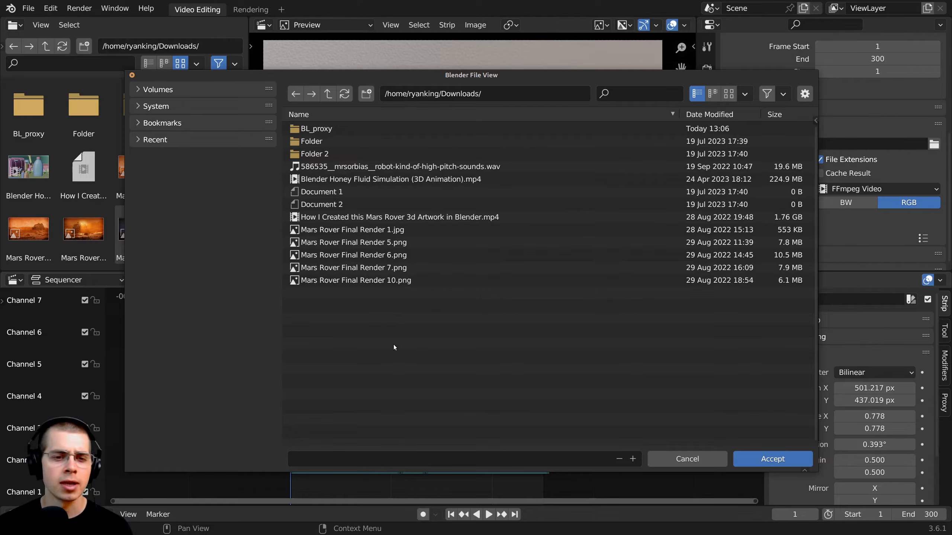
pyautogui.click(330, 455)
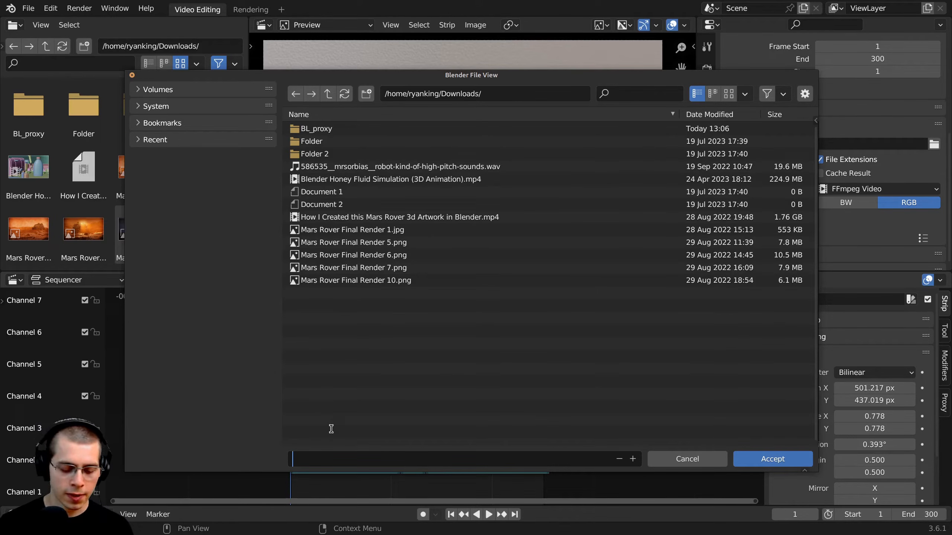
pyautogui.write('Final Video')
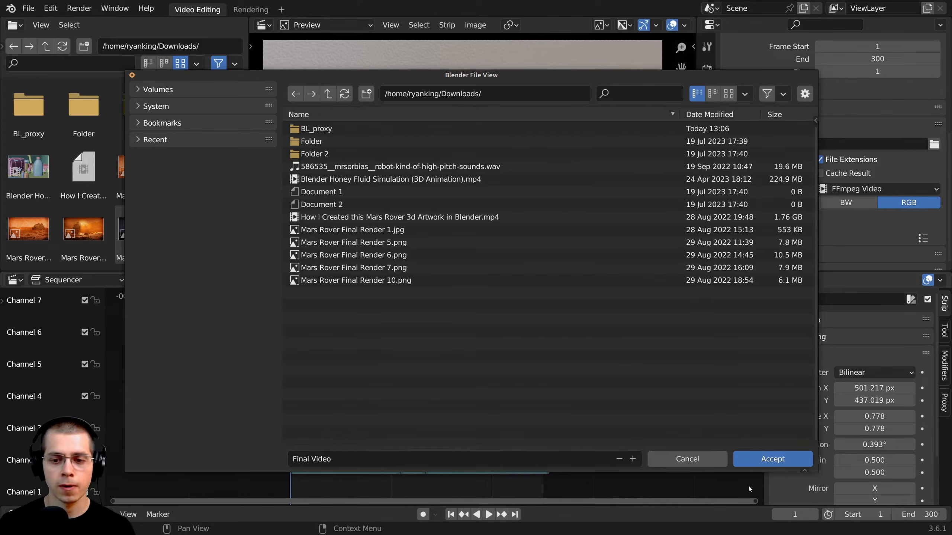
pyautogui.click(751, 464)
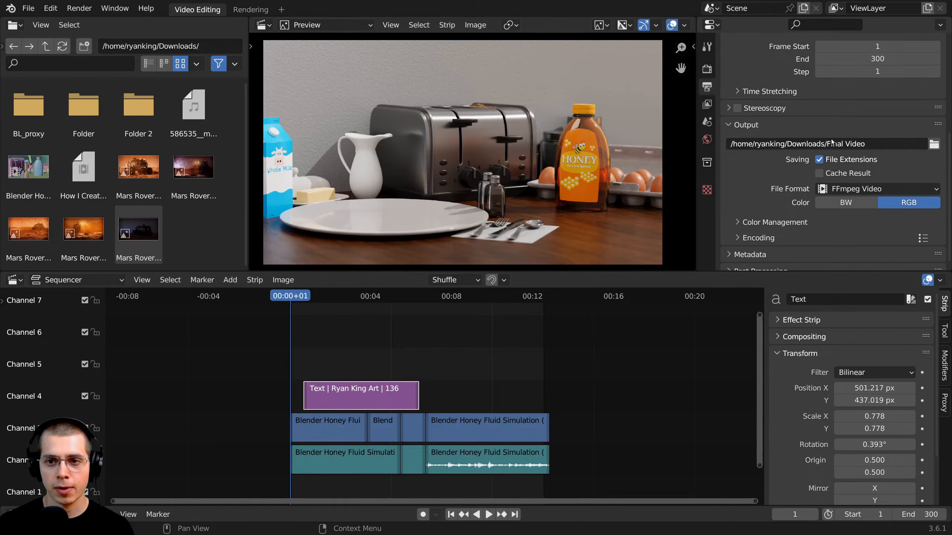
# - Choose FFmpeg Video as the output file format
pyautogui.scroll(-1, 782, 186)
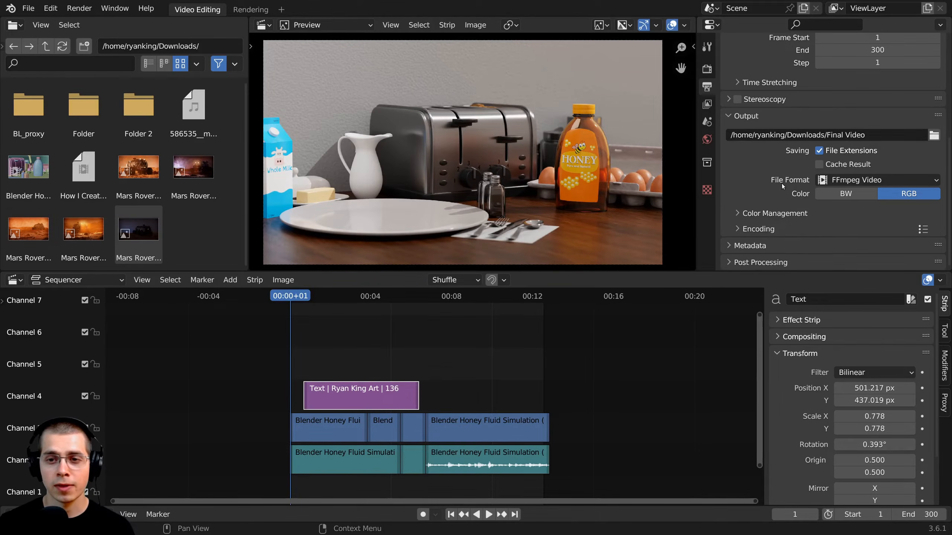
pyautogui.click(850, 183)
pyautogui.click(853, 182)
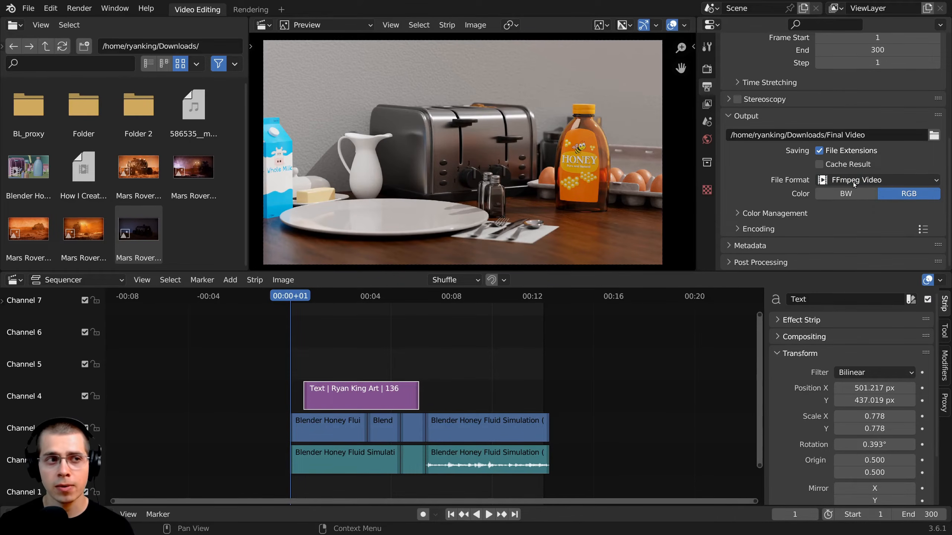
# - Review the available output file formats and keep FFmpeg Video selected
pyautogui.click(28, 9)
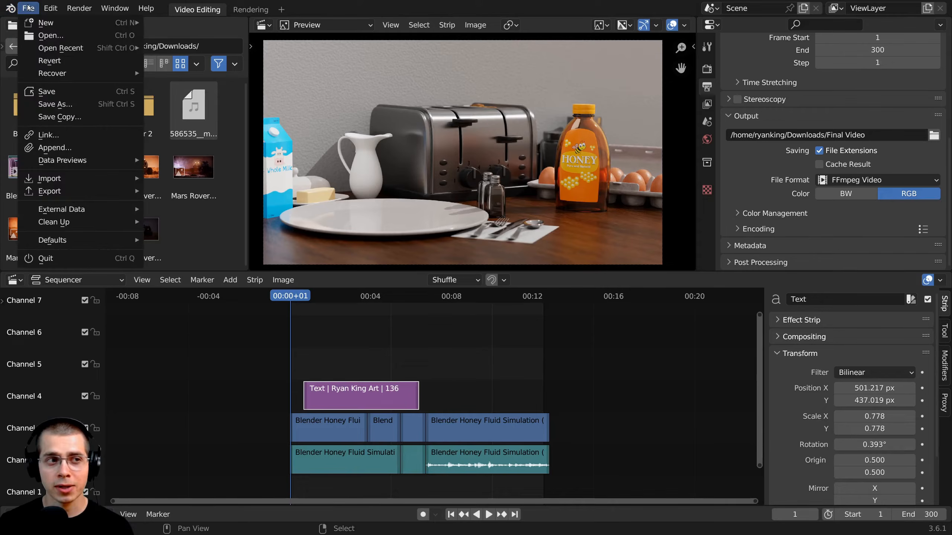
pyautogui.moveTo(65, 21)
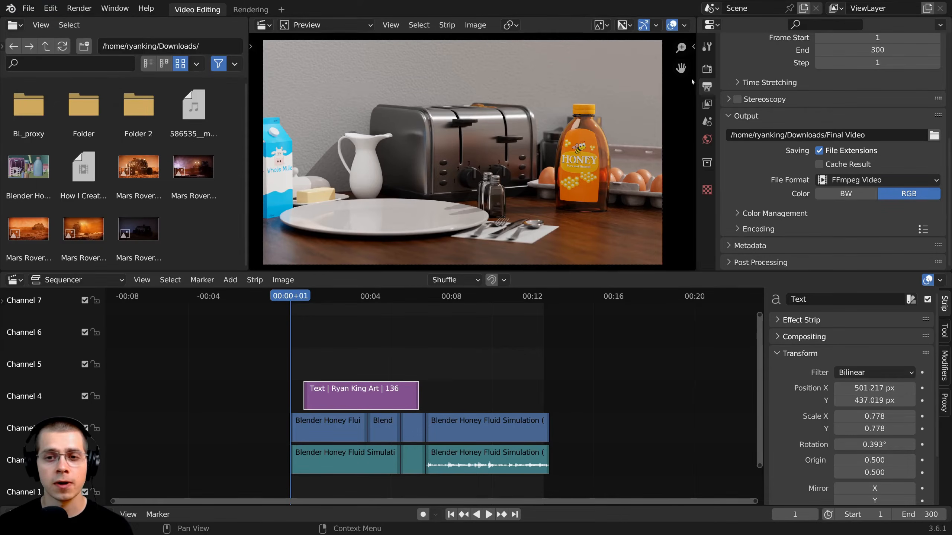
pyautogui.click(841, 181)
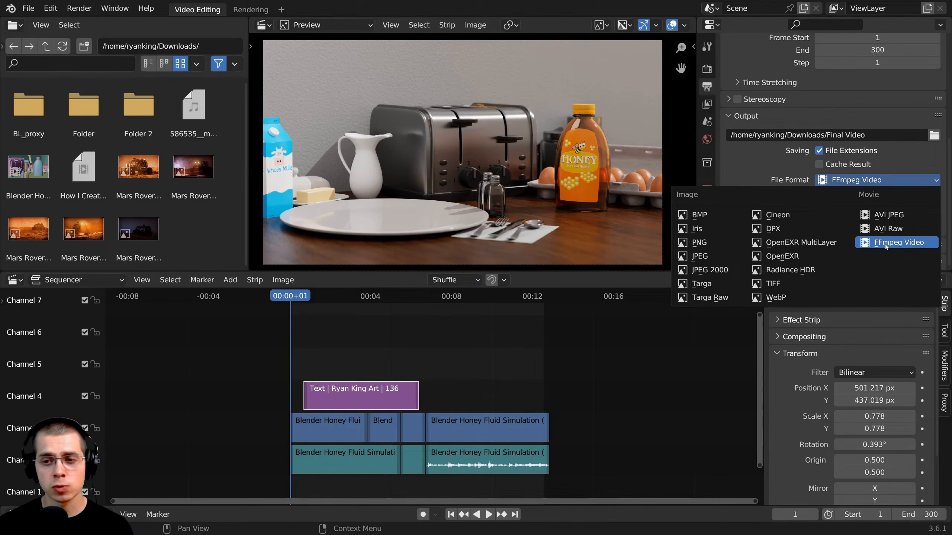
pyautogui.click(906, 245)
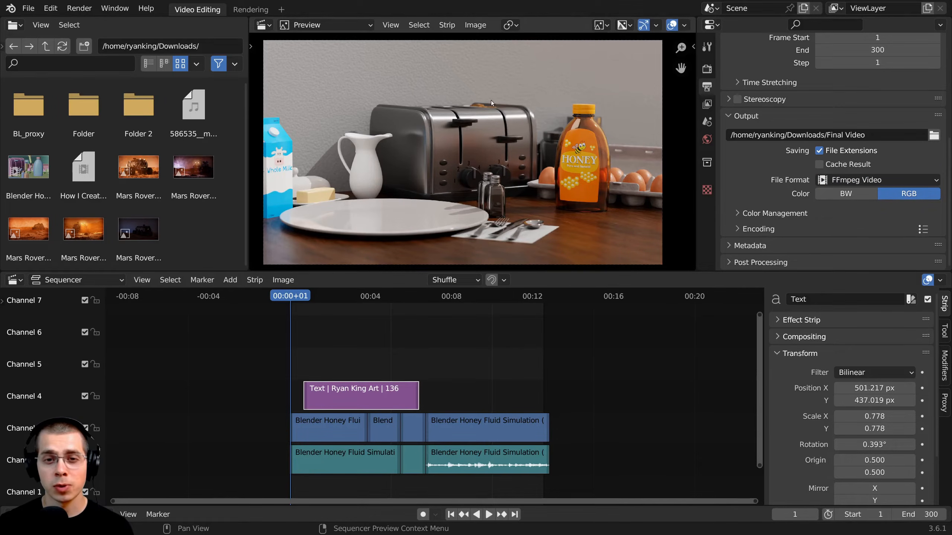
# - Expand the Color Management settings in the output properties and in the scene's render properties
pyautogui.click(739, 213)
pyautogui.scroll(-3, 853, 200)
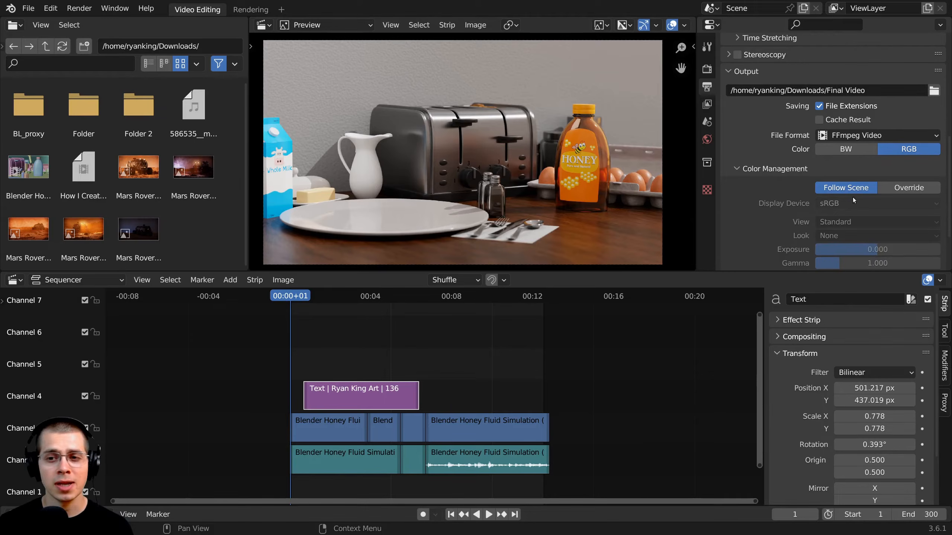
pyautogui.scroll(-1, 766, 176)
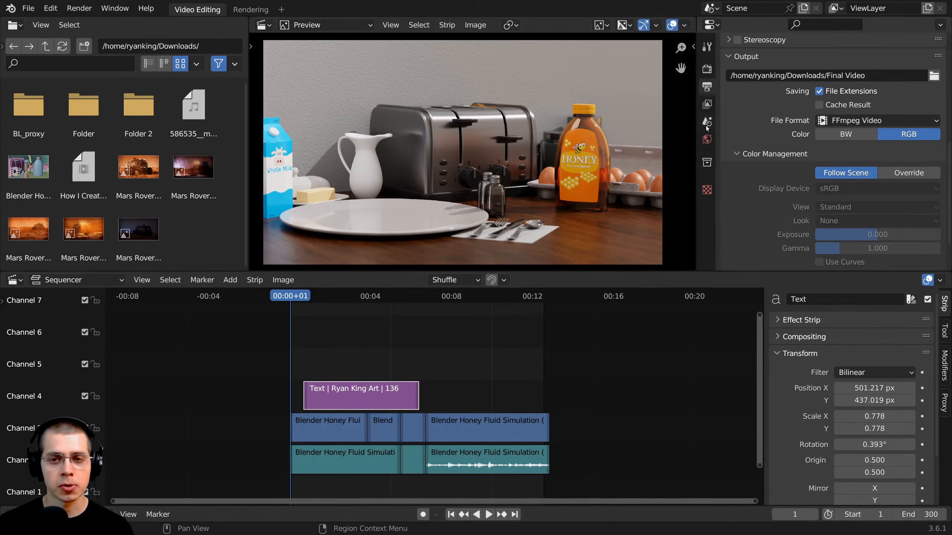
pyautogui.scroll(-1, 808, 195)
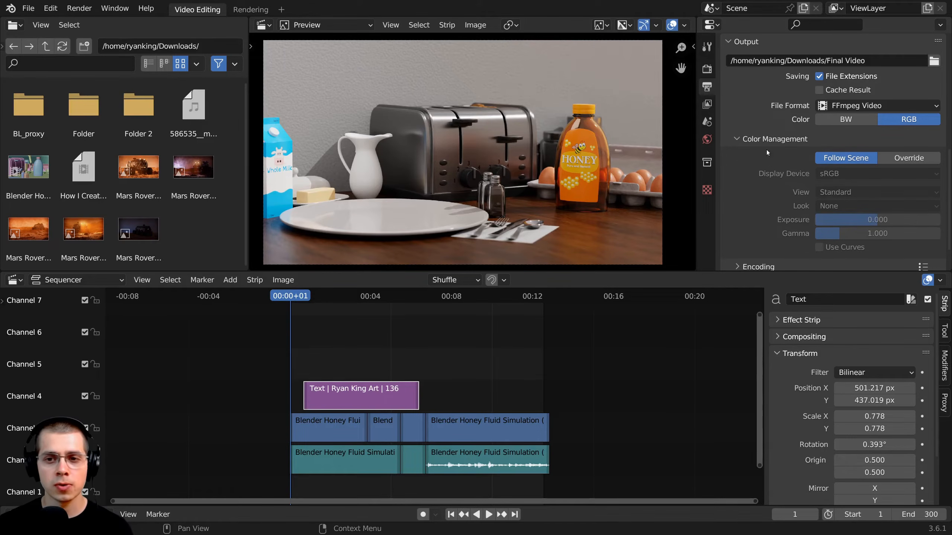
pyautogui.click(706, 69)
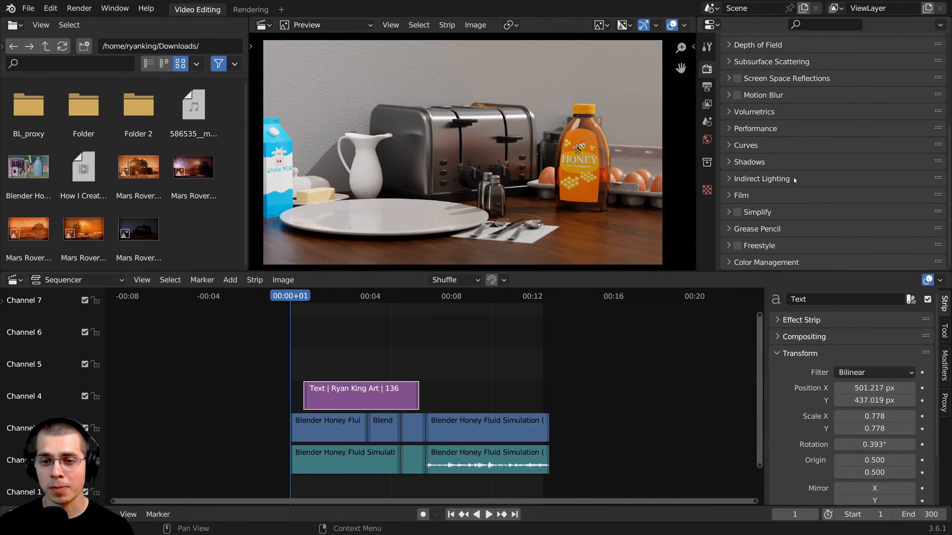
pyautogui.click(746, 263)
pyautogui.scroll(-5, 737, 187)
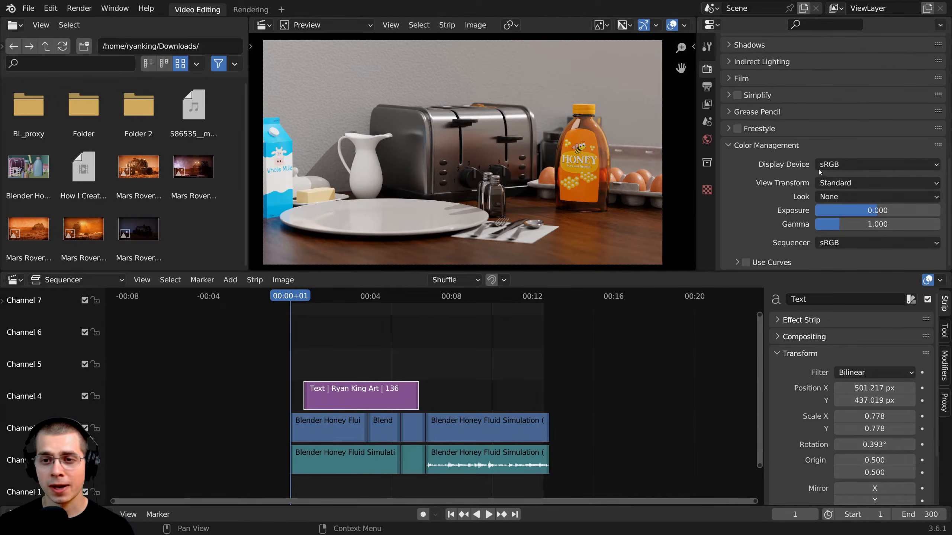
# - Try the Filmic view transform on the preview image and return the scene to Standard
pyautogui.click(822, 184)
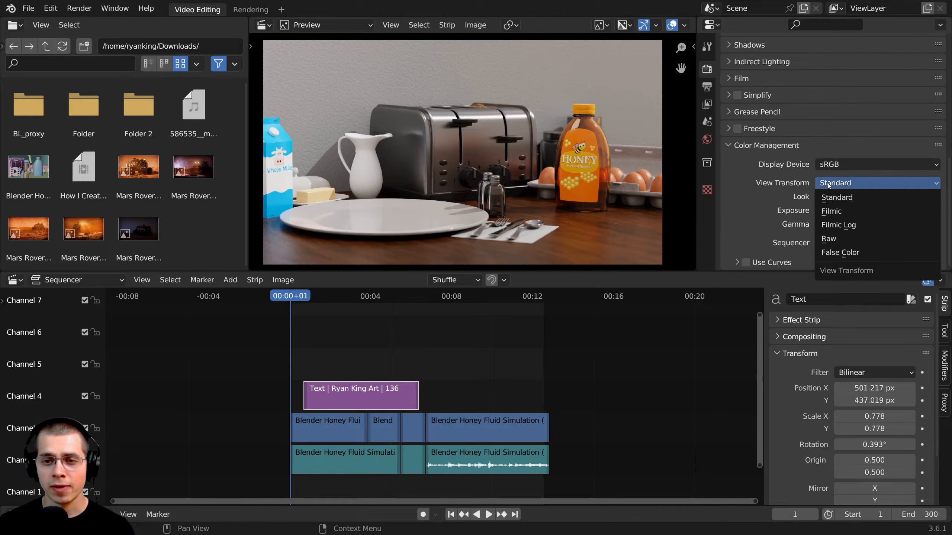
pyautogui.click(840, 212)
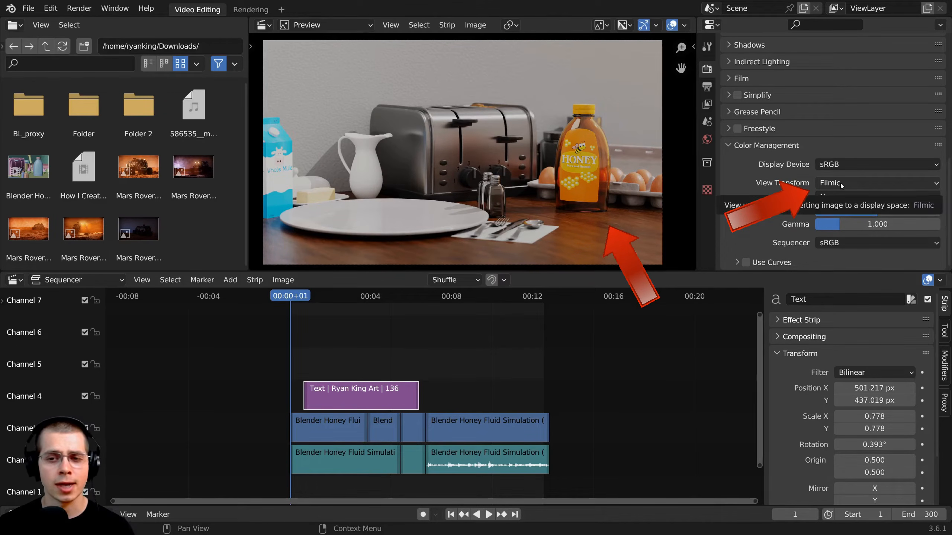
pyautogui.scroll(5, 440, 83)
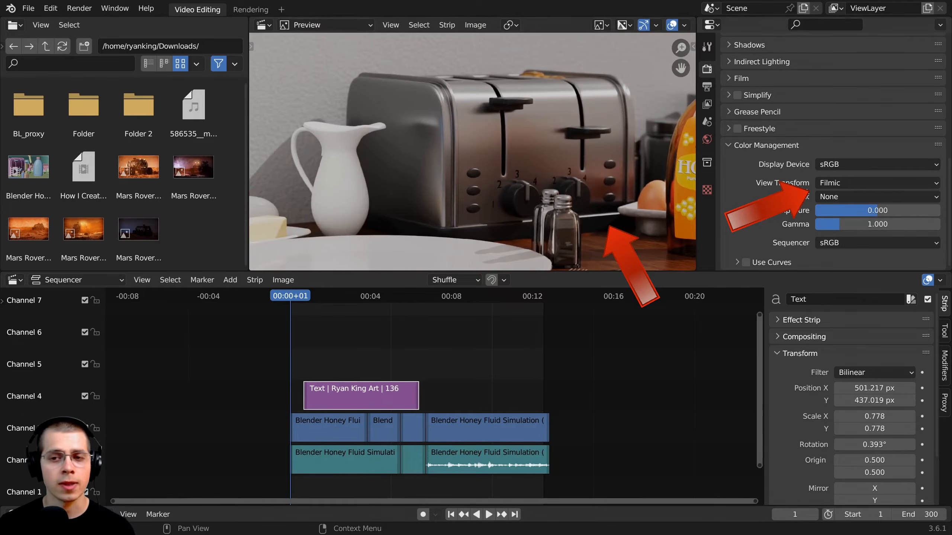
pyautogui.click(841, 183)
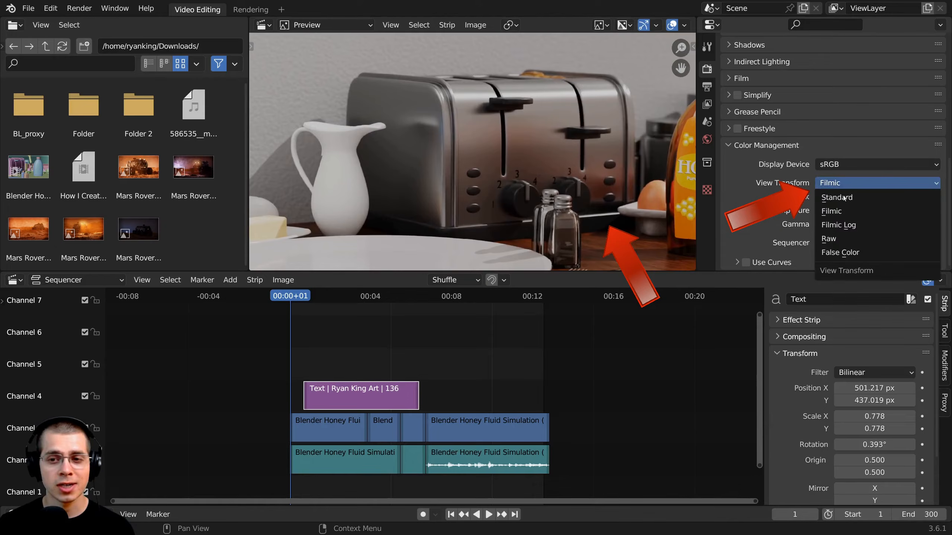
pyautogui.click(827, 197)
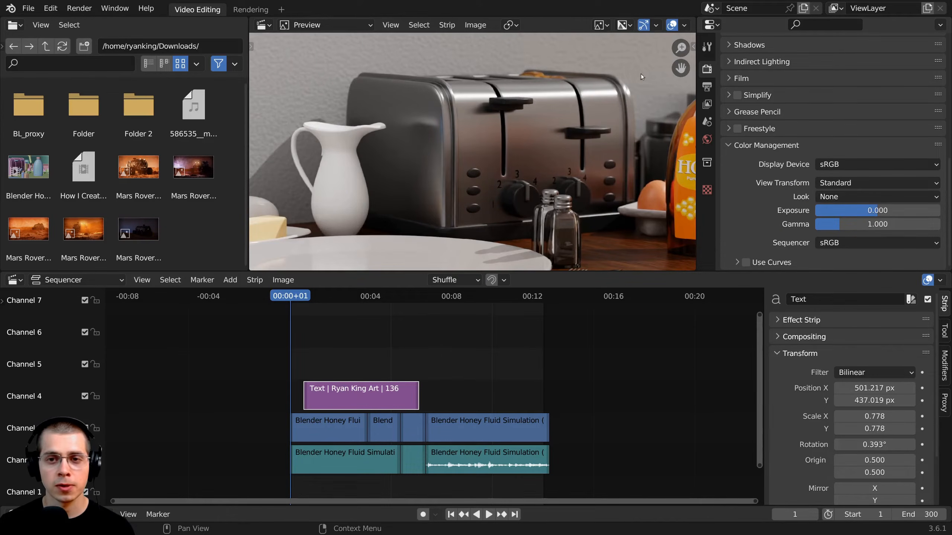
# - Switch the output's color management to Override and back to Follow Scene, and collapse its settings
pyautogui.click(707, 87)
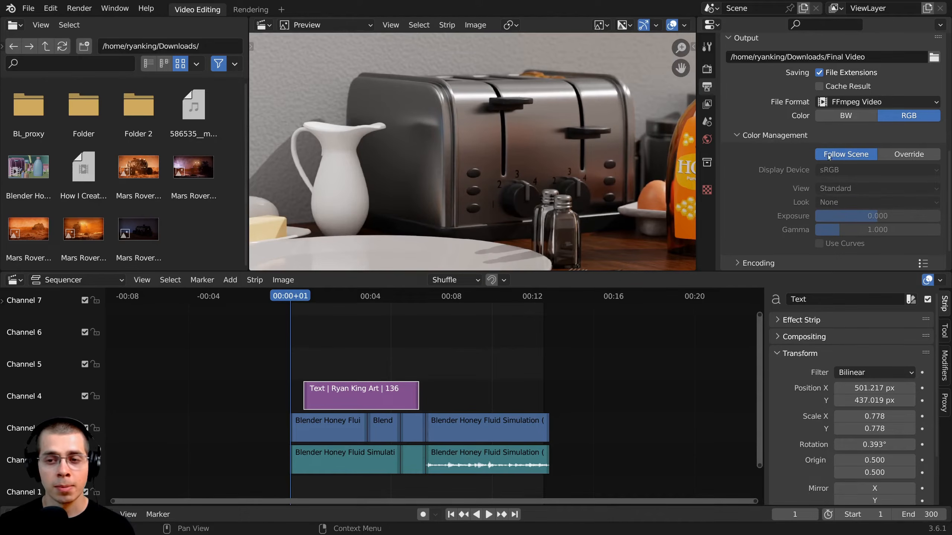
pyautogui.click(906, 155)
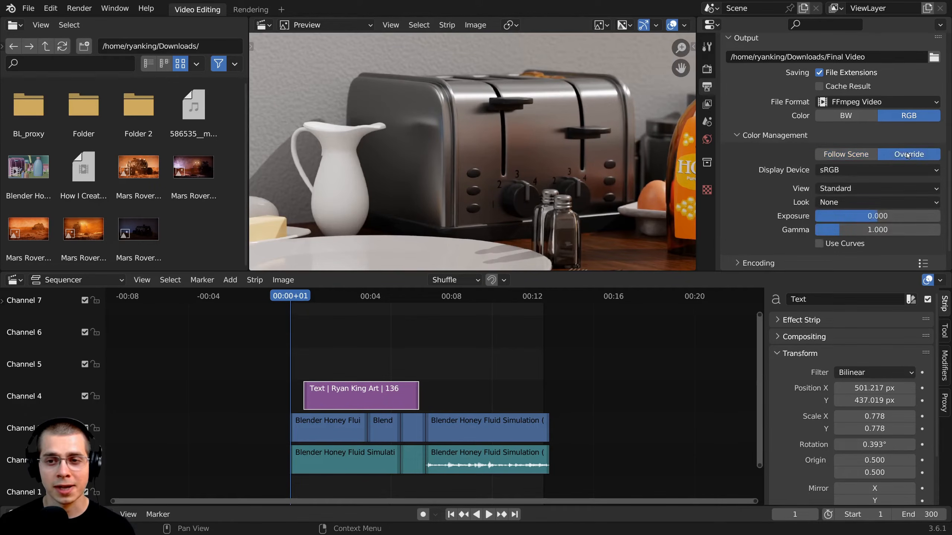
pyautogui.click(844, 154)
pyautogui.click(736, 135)
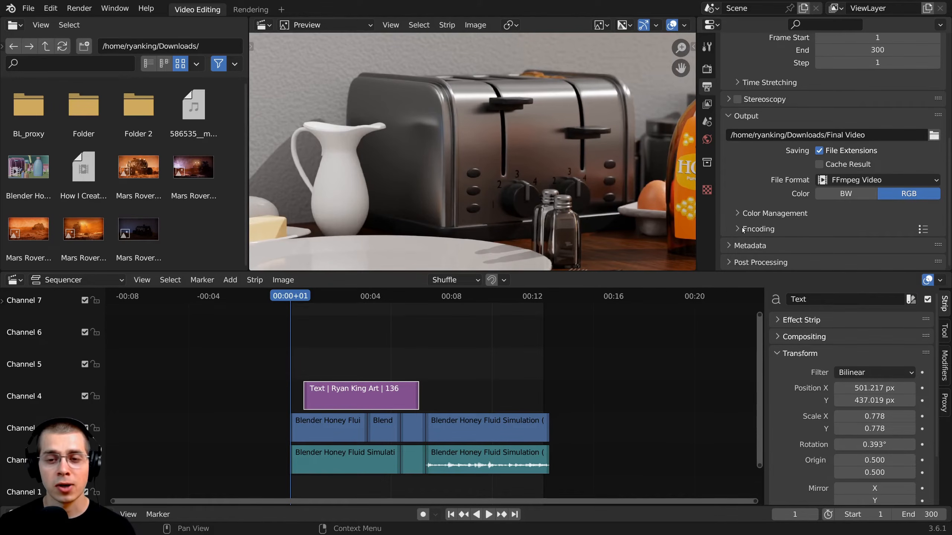
# - Expand the output's Encoding settings and bring the container, video and audio options into view
pyautogui.click(740, 230)
pyautogui.scroll(-5, 755, 188)
pyautogui.scroll(-10, 771, 126)
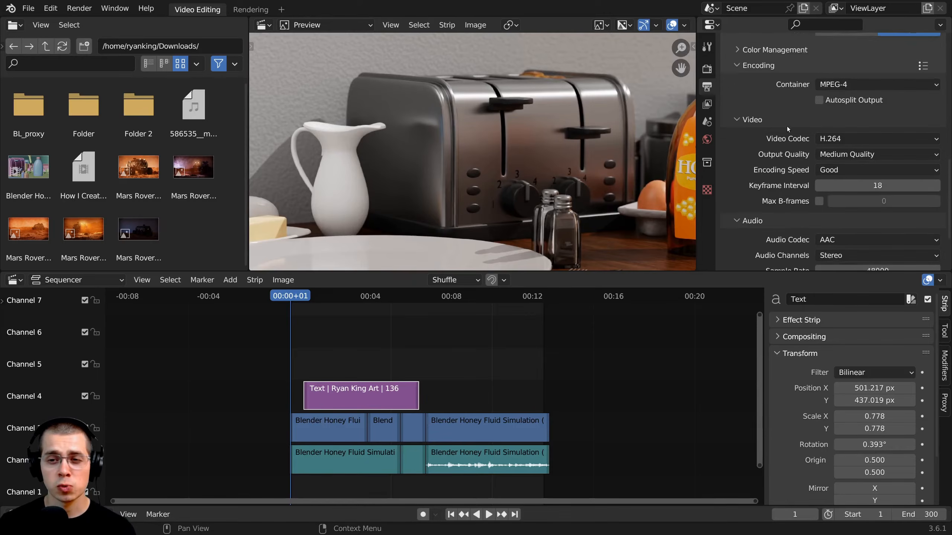
pyautogui.scroll(6, 808, 150)
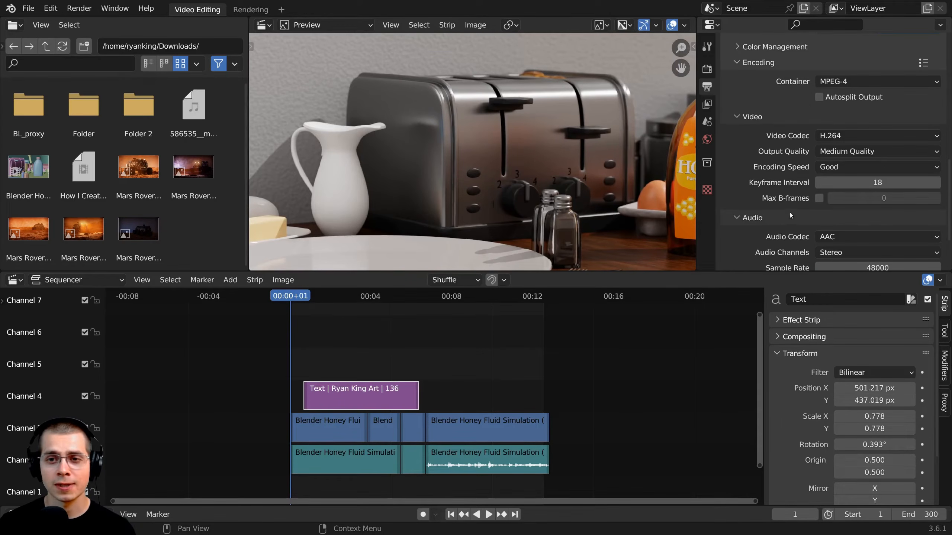
# - Review the video codec choices and the audio encoding settings, keeping H.264 as the video codec
pyautogui.click(854, 137)
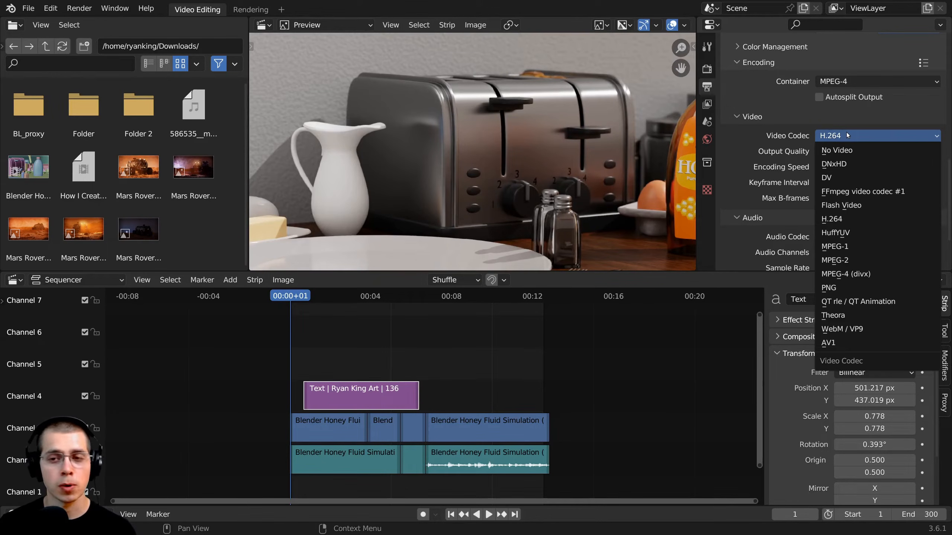
pyautogui.click(848, 135)
pyautogui.scroll(-5, 855, 187)
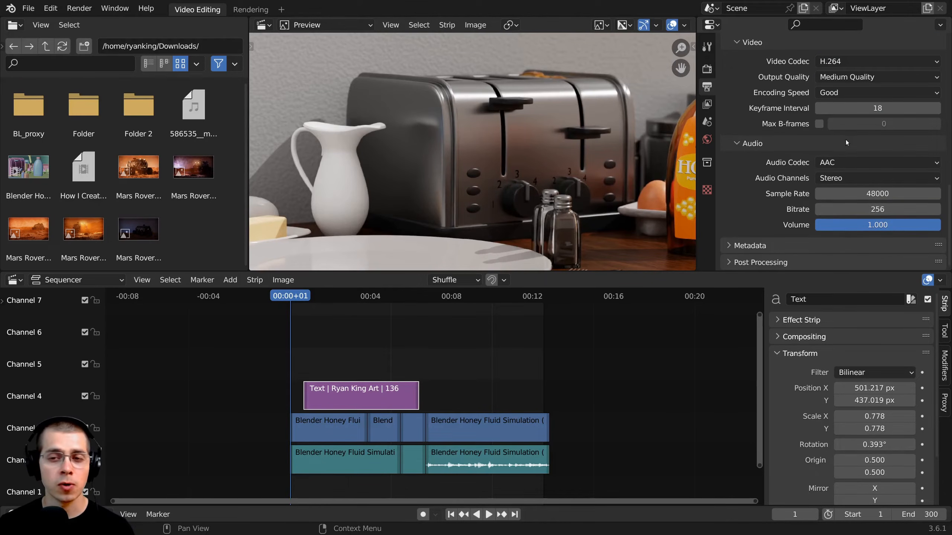
pyautogui.scroll(3, 844, 141)
pyautogui.scroll(-2, 840, 152)
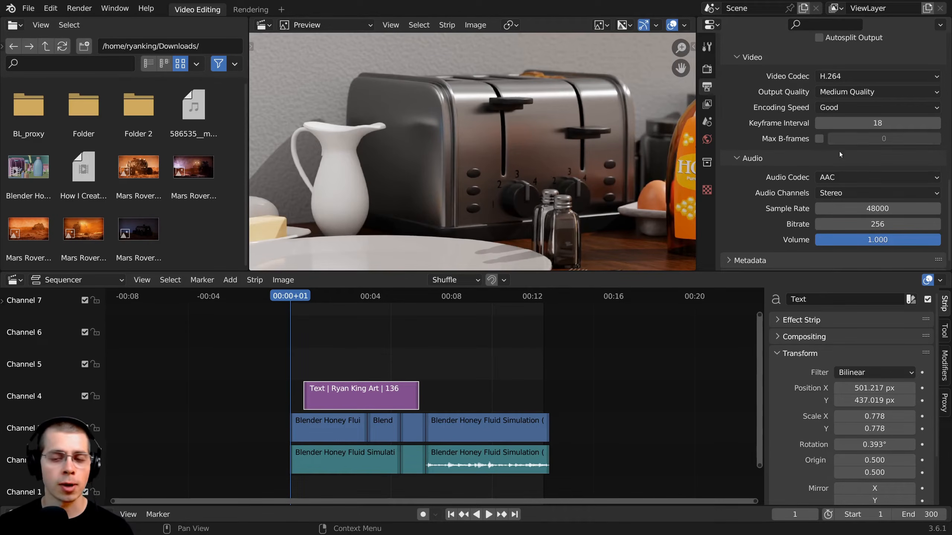
pyautogui.scroll(-1, 840, 154)
pyautogui.scroll(3, 781, 111)
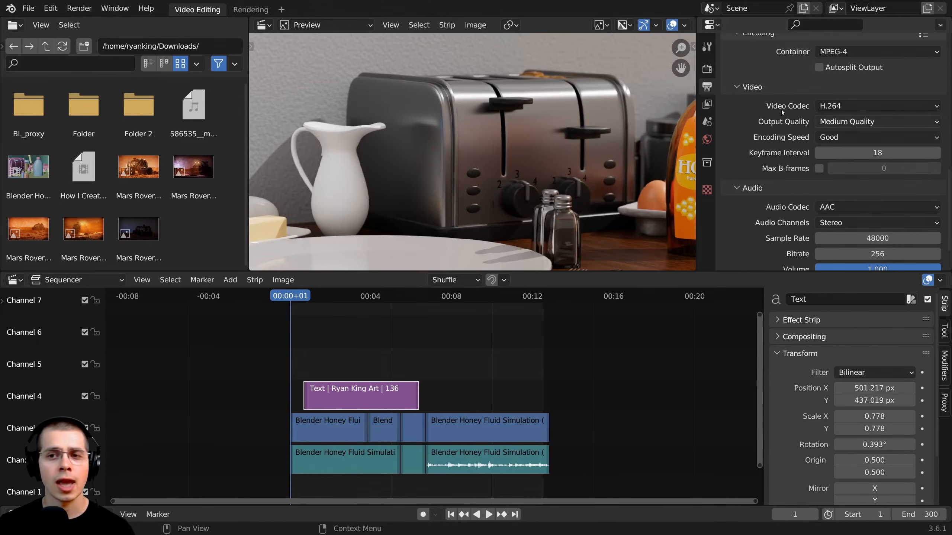
pyautogui.click(847, 107)
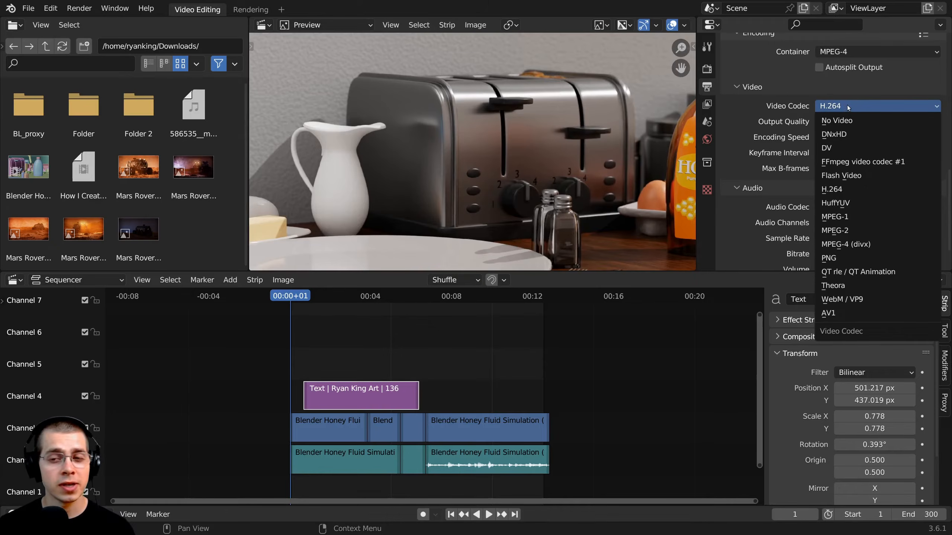
pyautogui.click(845, 106)
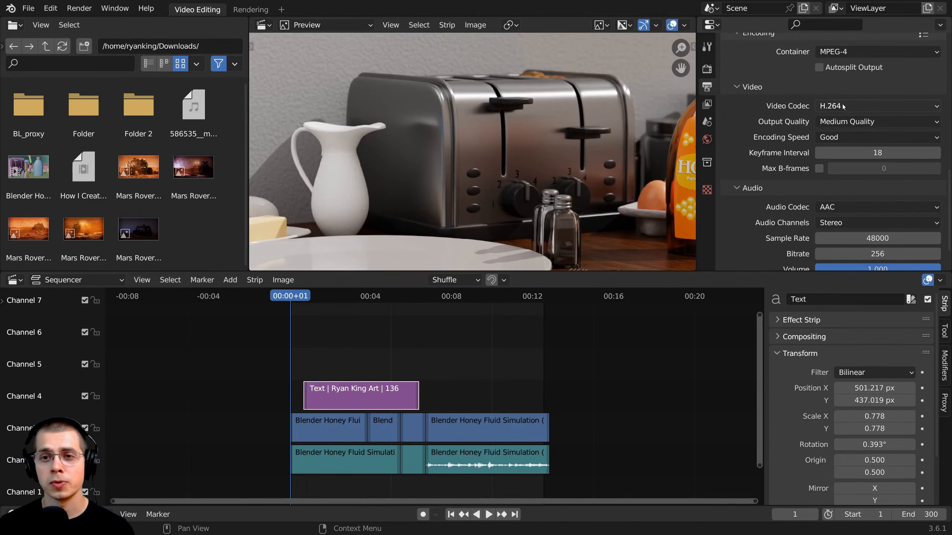
# - Examine the Output Quality choices for the video encoding and compare them with close-up detail in the preview
pyautogui.click(843, 123)
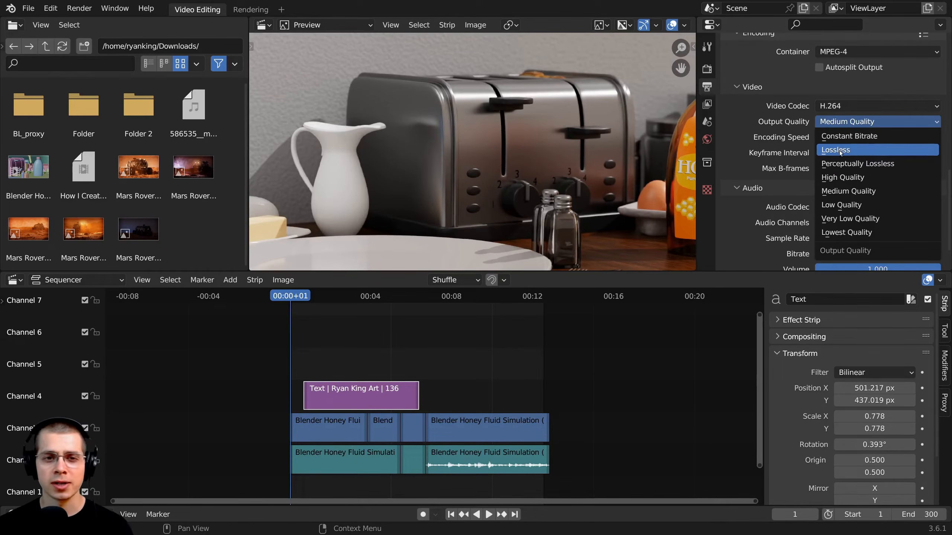
pyautogui.scroll(4, 465, 126)
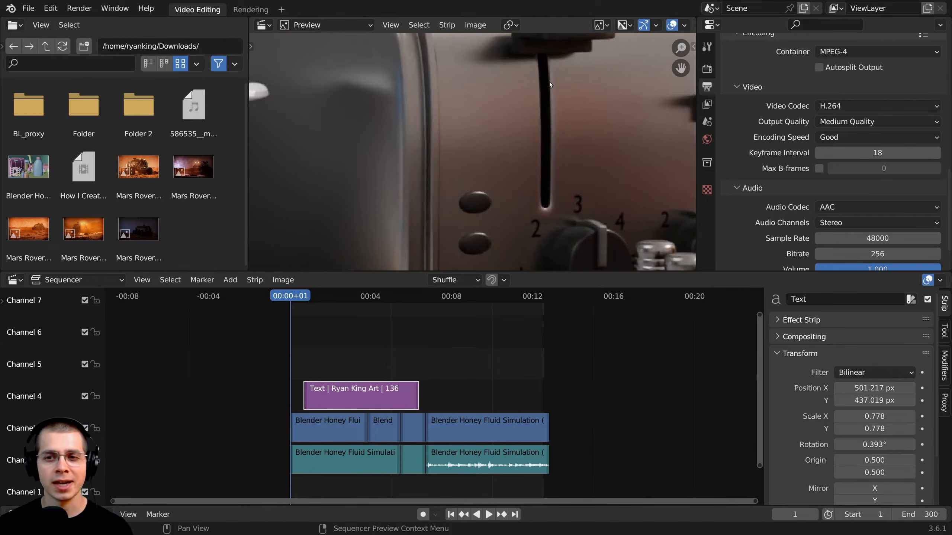
pyautogui.scroll(-3, 548, 82)
pyautogui.click(841, 122)
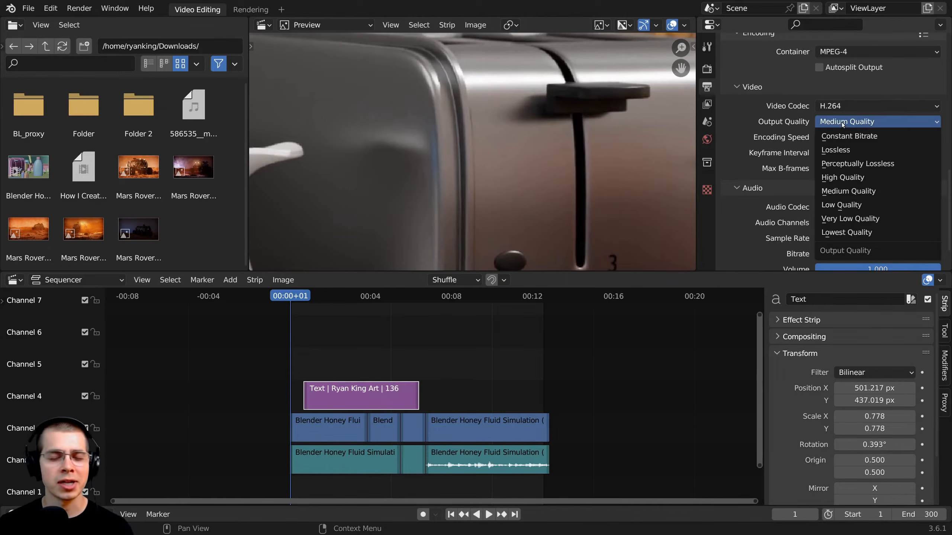
pyautogui.scroll(-1, 476, 118)
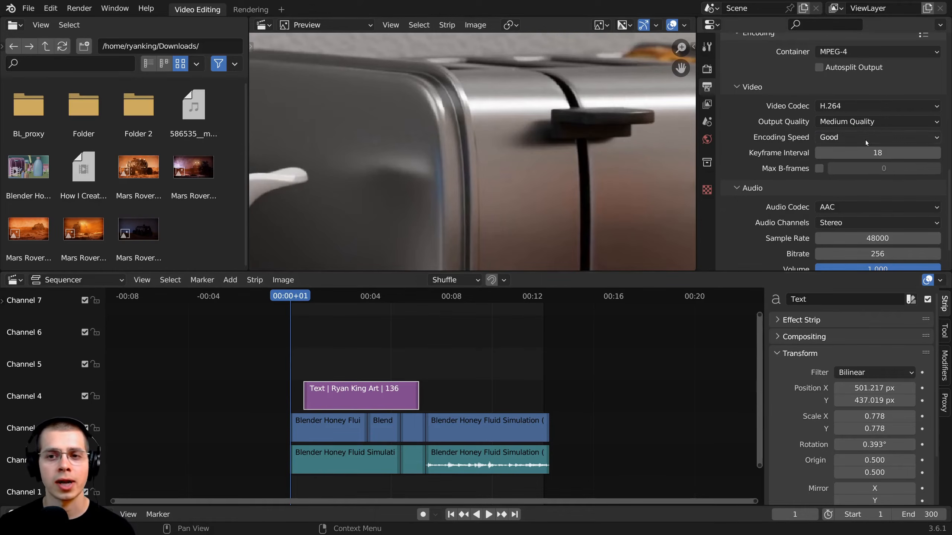
pyautogui.click(848, 123)
pyautogui.click(849, 122)
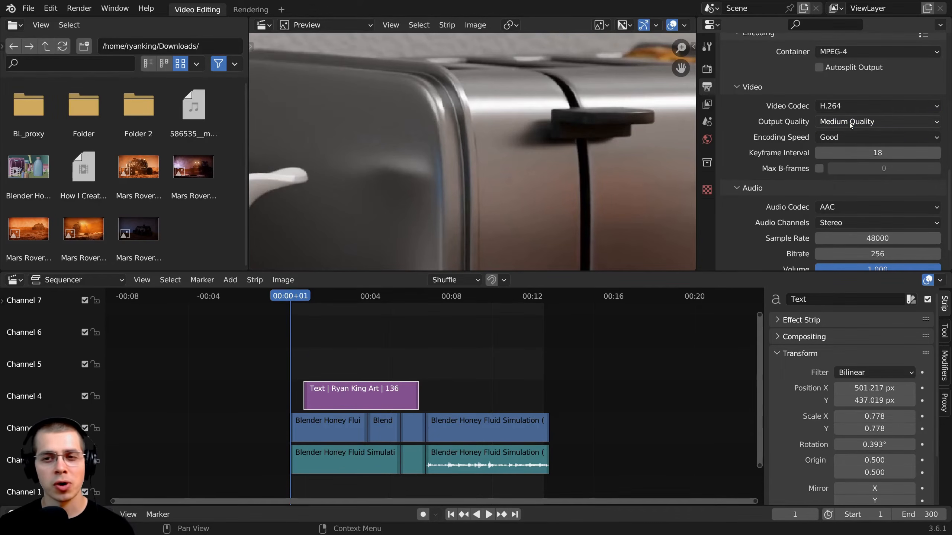
pyautogui.scroll(-3, 445, 120)
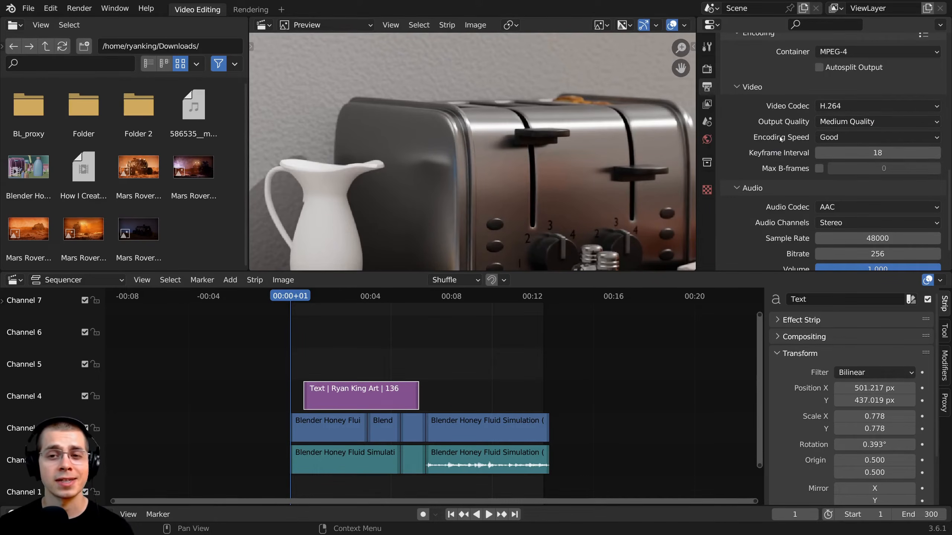
pyautogui.click(835, 121)
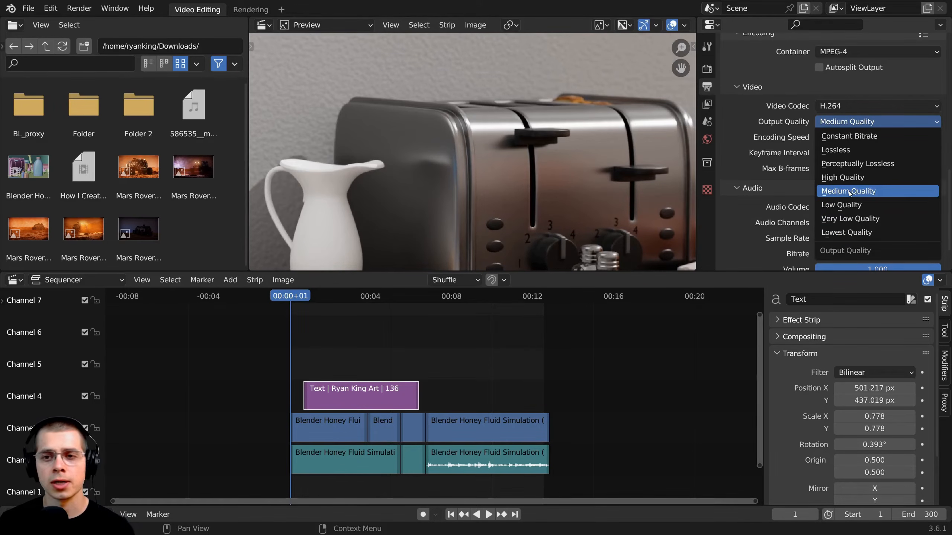
pyautogui.click(844, 122)
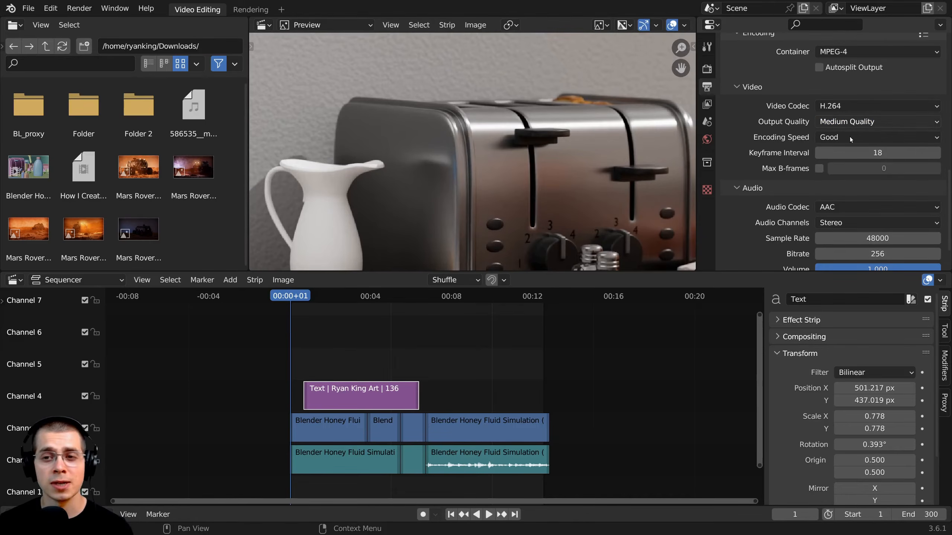
pyautogui.click(848, 122)
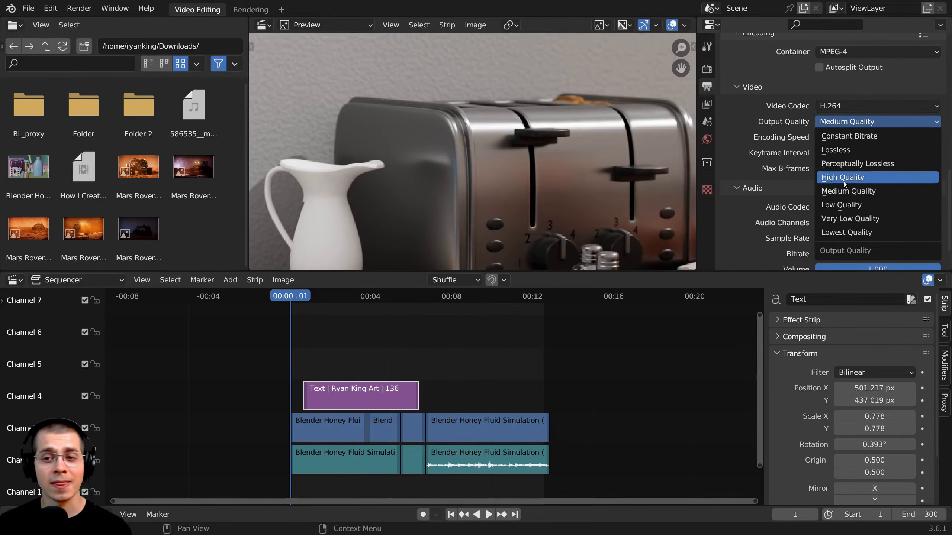
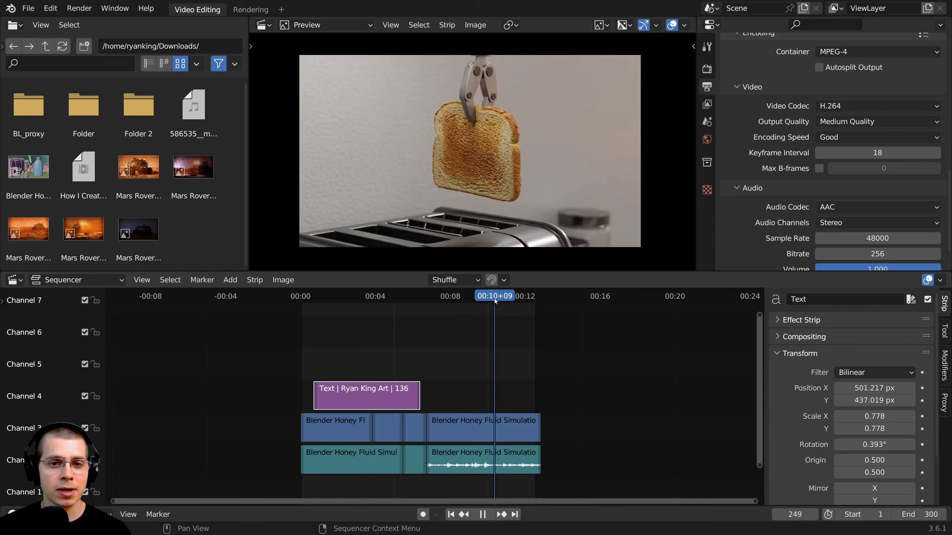
# - Compare the Output Quality choices with the footage at different points in the sequence, keeping Medium Quality
pyautogui.moveTo(494, 300); pyautogui.dragTo(306, 310)
pyautogui.click(842, 124)
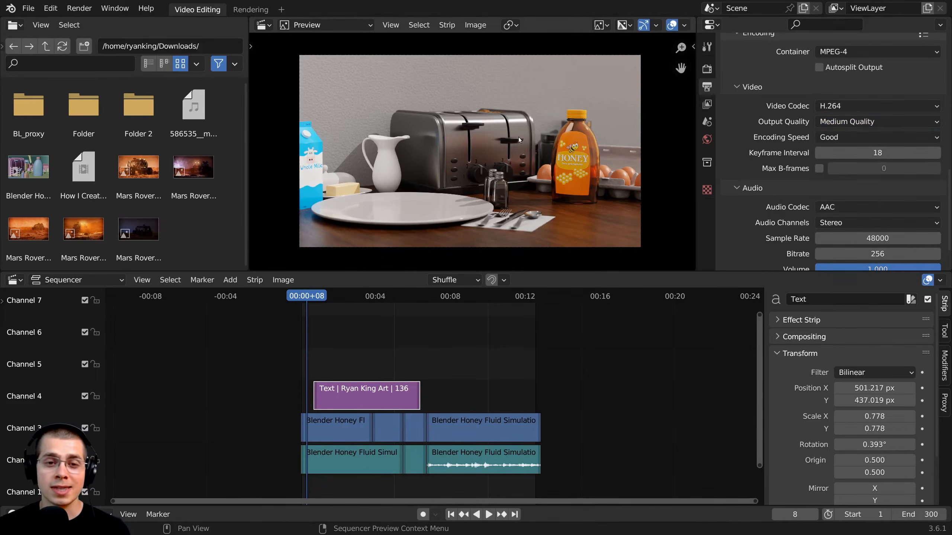
pyautogui.moveTo(342, 299); pyautogui.dragTo(431, 300)
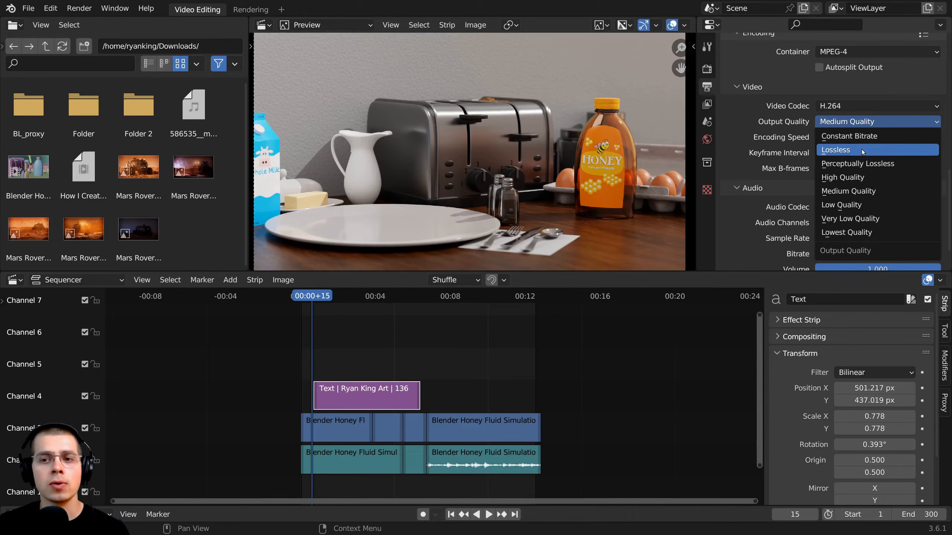
pyautogui.click(849, 191)
pyautogui.click(850, 122)
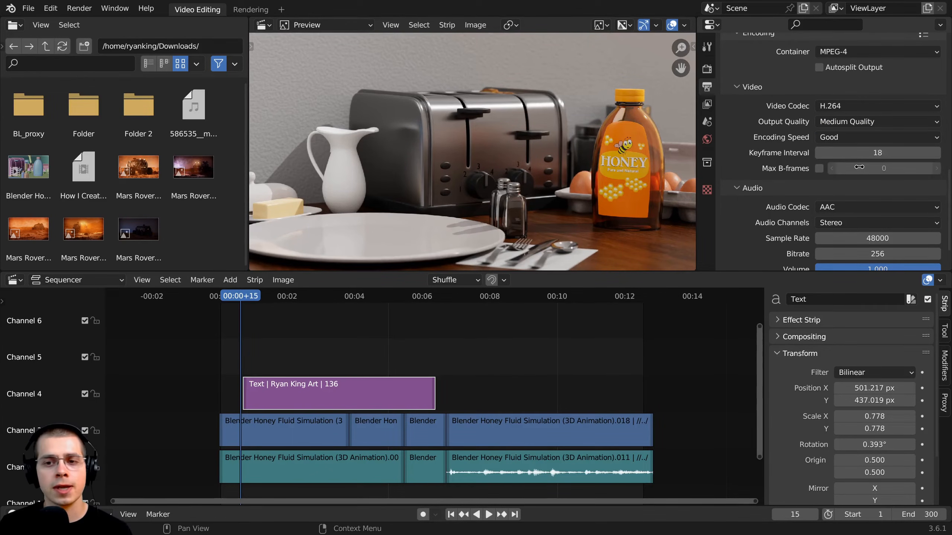
# - Review the available audio codecs for the output, keeping AAC
pyautogui.scroll(-3, 855, 164)
pyautogui.click(848, 163)
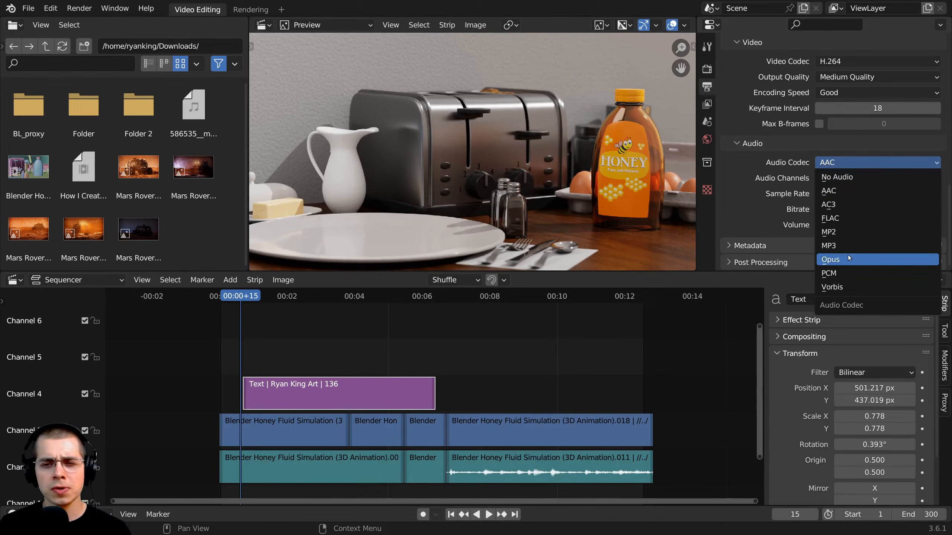
pyautogui.click(836, 164)
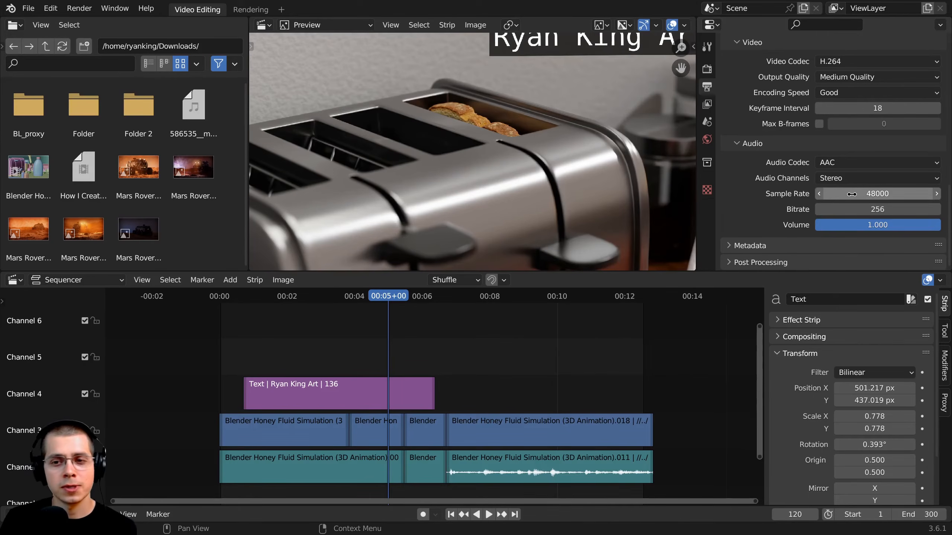
# - Inspect the output audio's Sample Rate and Bitrate values without changing them
pyautogui.click(853, 197)
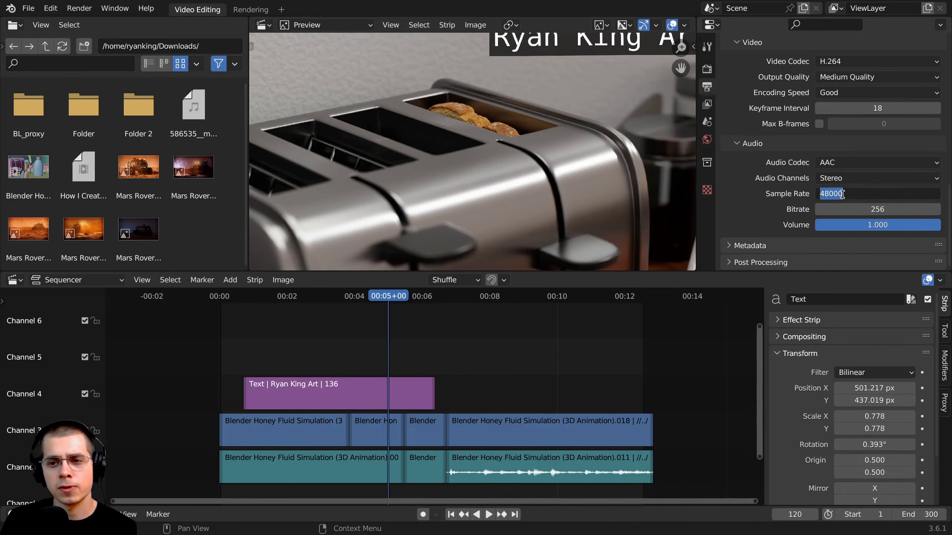
pyautogui.press('Escape')
pyautogui.click(853, 213)
pyautogui.moveTo(859, 211); pyautogui.dragTo(803, 204)
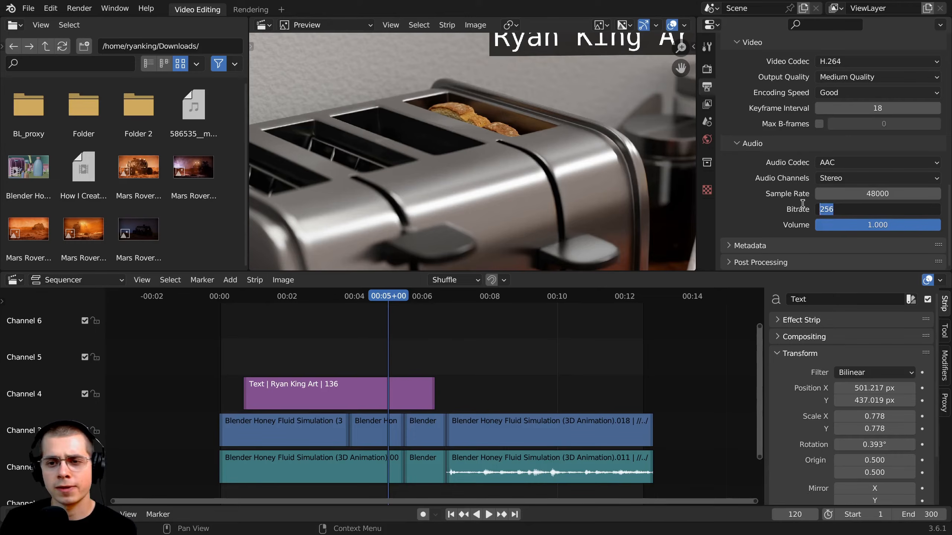
pyautogui.moveTo(863, 209); pyautogui.dragTo(814, 206)
pyautogui.press('Return')
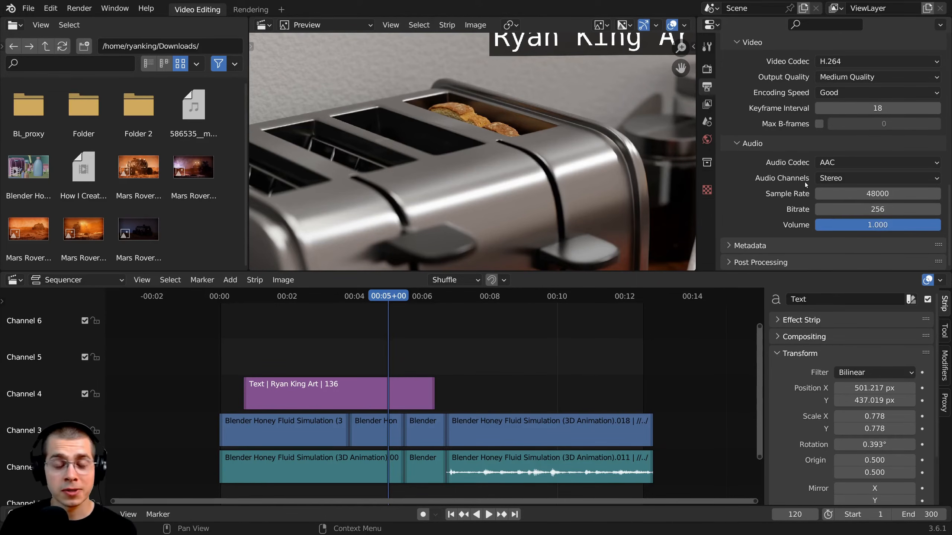
# - Check the whole set of output settings once more, from encoding and file path to resolution and frame range
pyautogui.scroll(10, 796, 180)
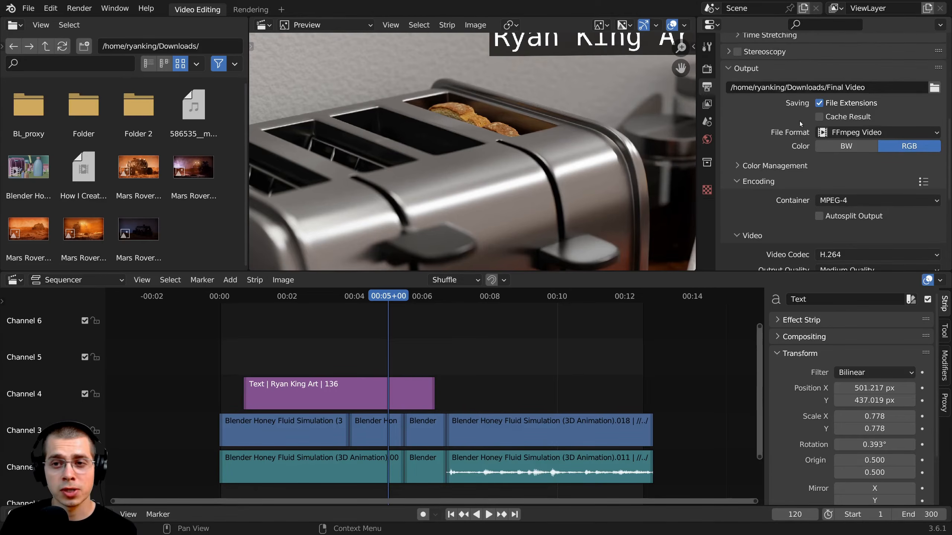
pyautogui.scroll(-9, 808, 147)
pyautogui.scroll(9, 849, 156)
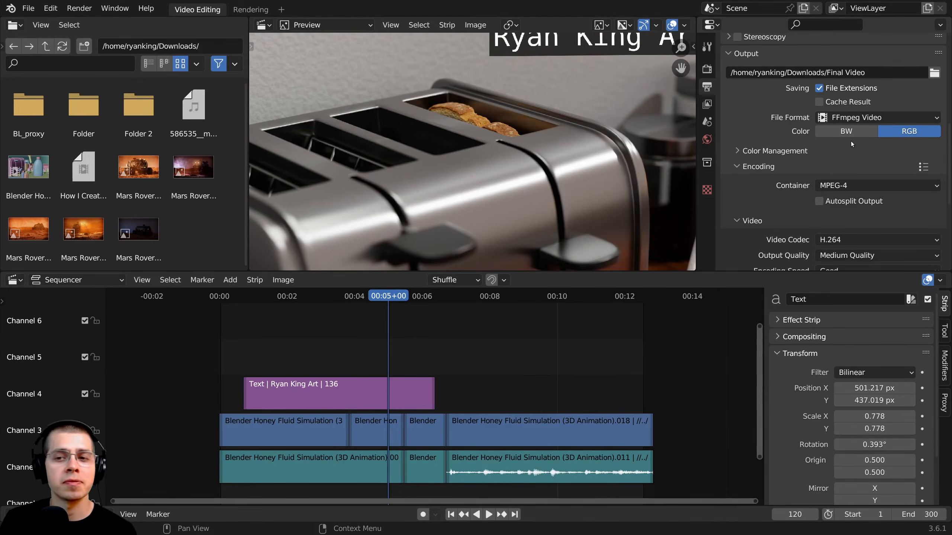
pyautogui.scroll(-10, 856, 146)
pyautogui.scroll(5, 949, 167)
pyautogui.moveTo(948, 166); pyautogui.dragTo(912, 43)
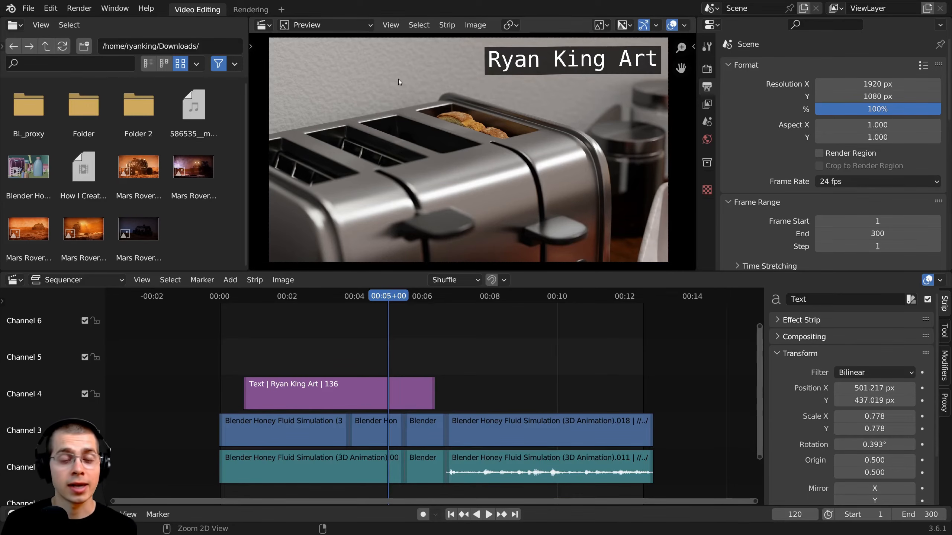
# - Render the whole sequence as an animation to the Final Video output file
pyautogui.hotkey('ctrl', 'F12')
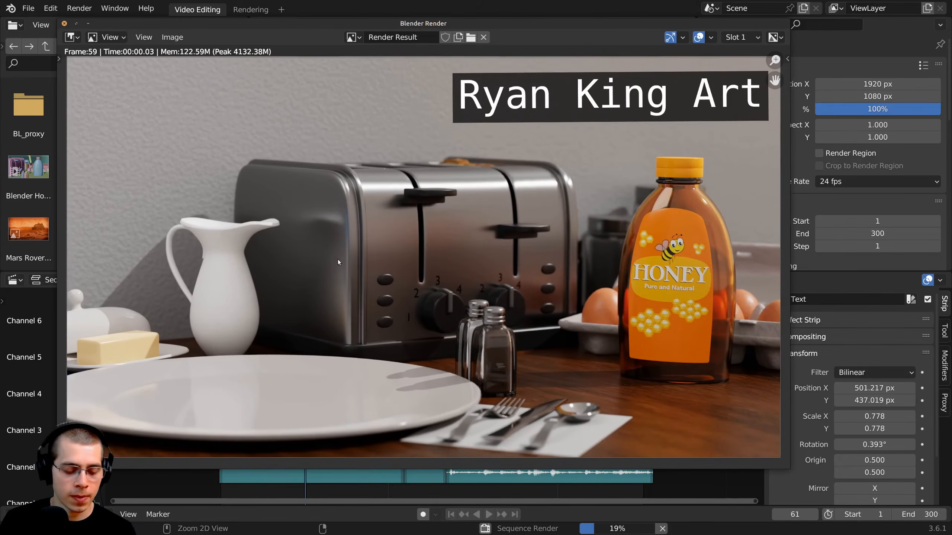
pyautogui.press('Escape')
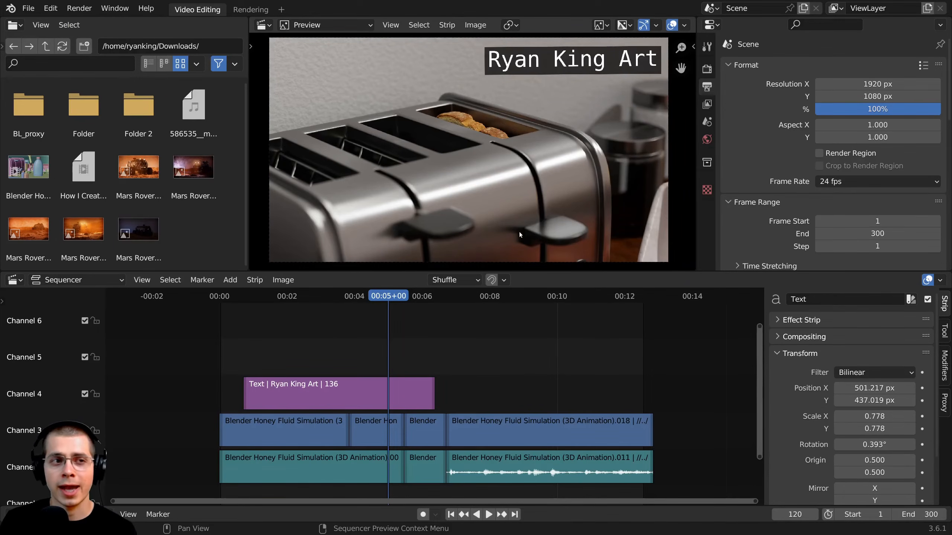
pyautogui.click(80, 8)
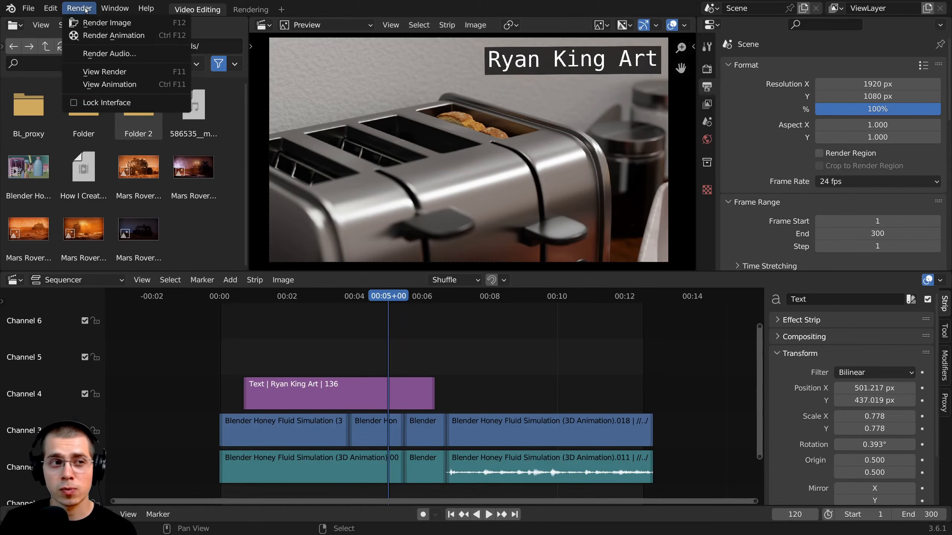
pyautogui.click(135, 38)
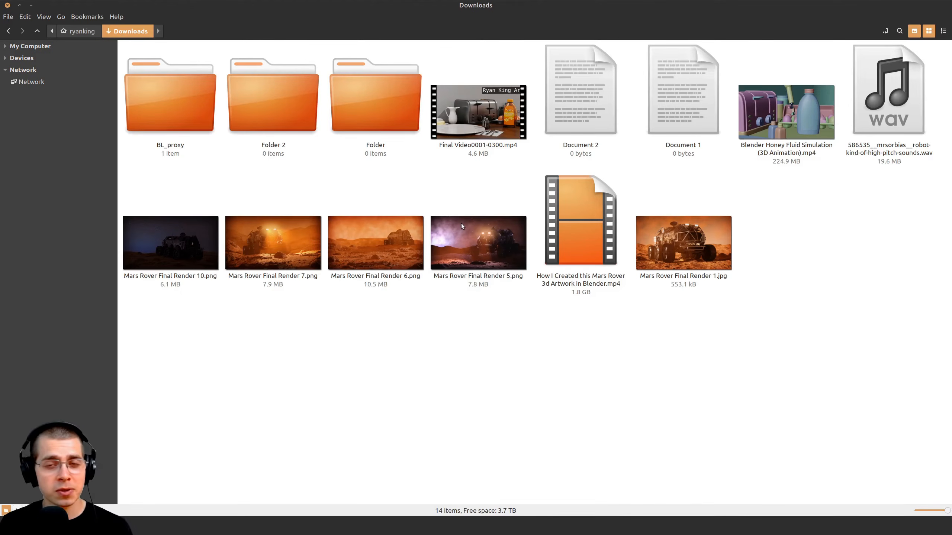
# - Switch to the Downloads folder in the file manager, rename the rendered video Final Video.mp4 and play it in VLC
pyautogui.click(464, 122)
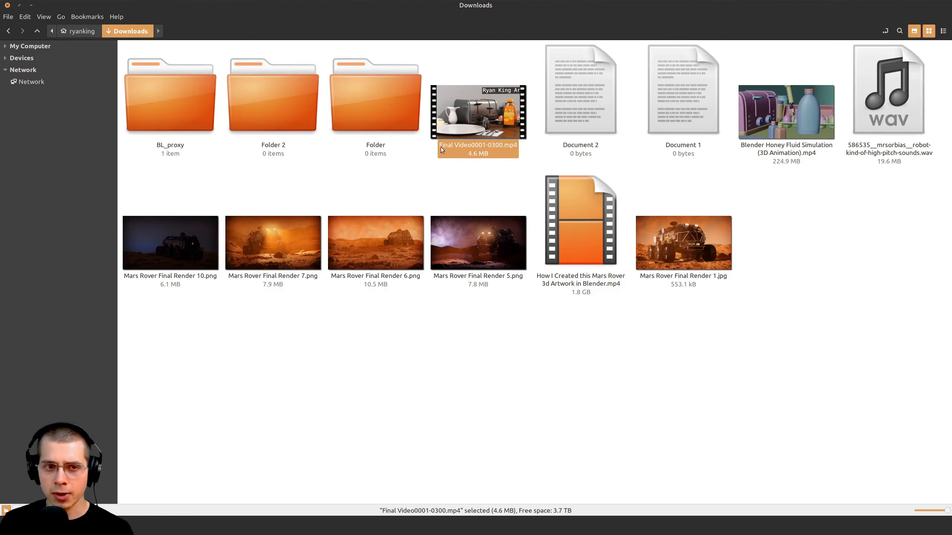
pyautogui.click(479, 147)
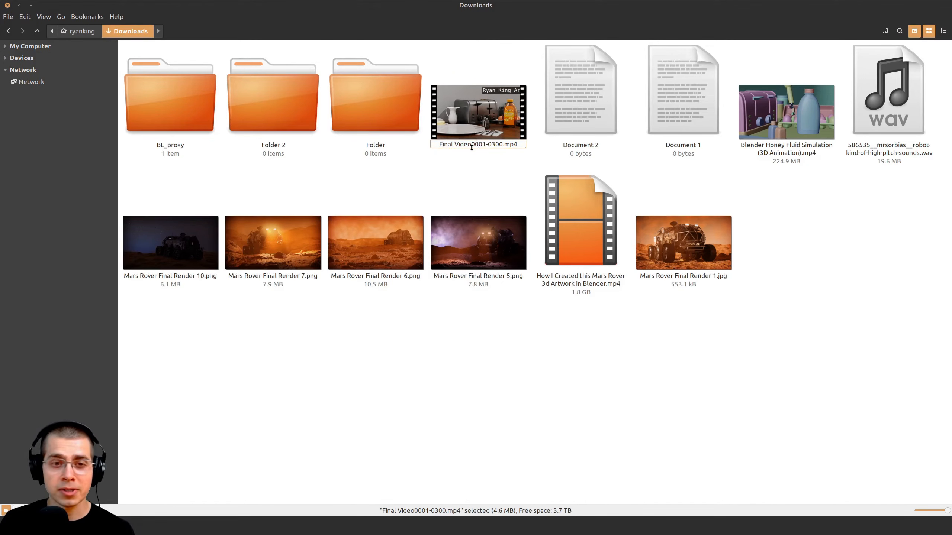
pyautogui.moveTo(472, 148); pyautogui.dragTo(496, 150)
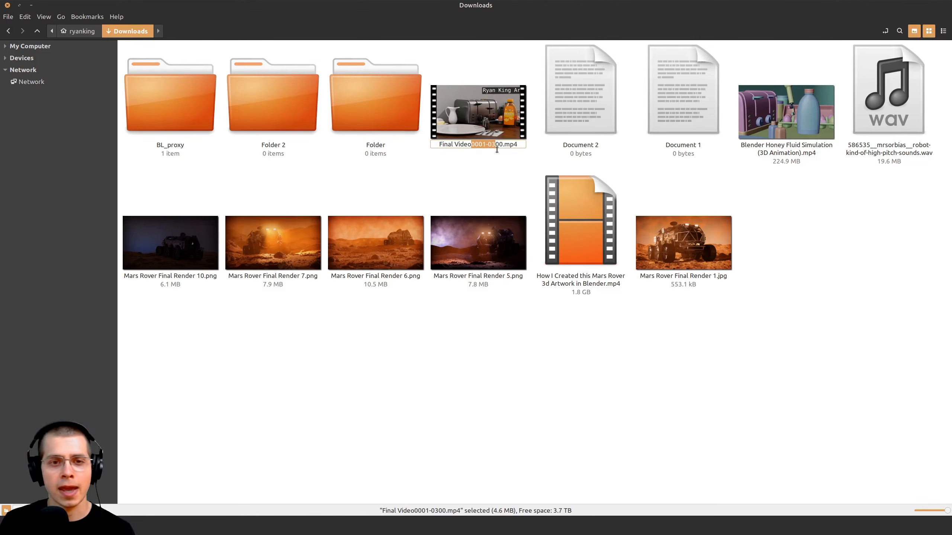
pyautogui.click(486, 147)
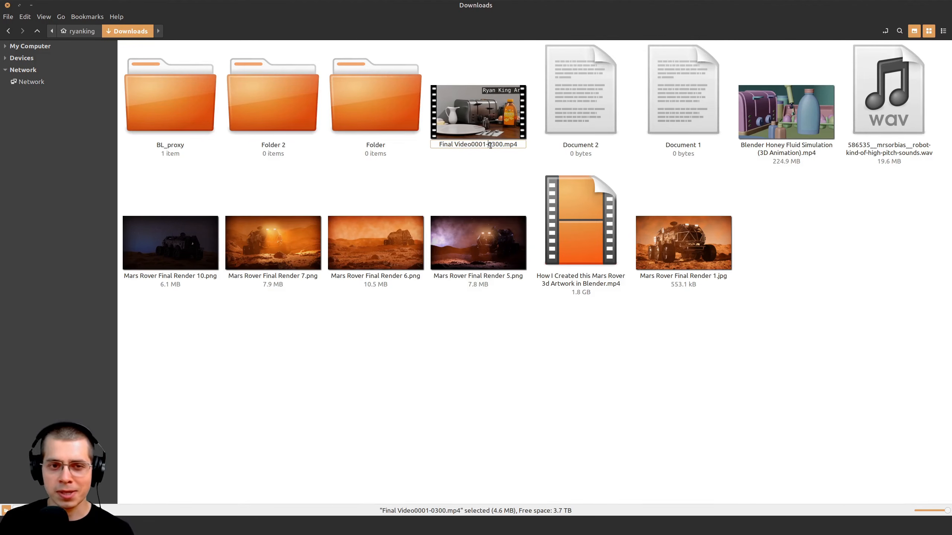
pyautogui.moveTo(502, 145); pyautogui.dragTo(494, 146)
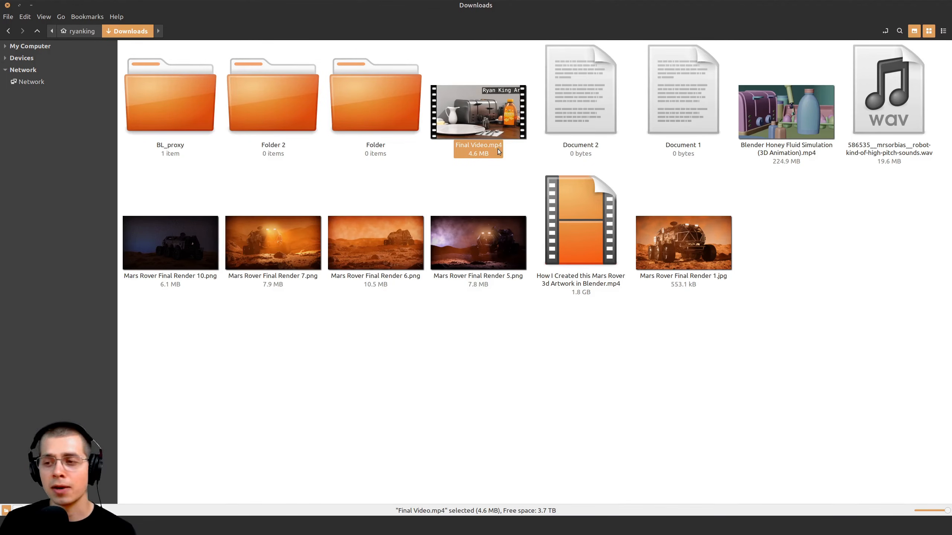
pyautogui.doubleClick(468, 118)
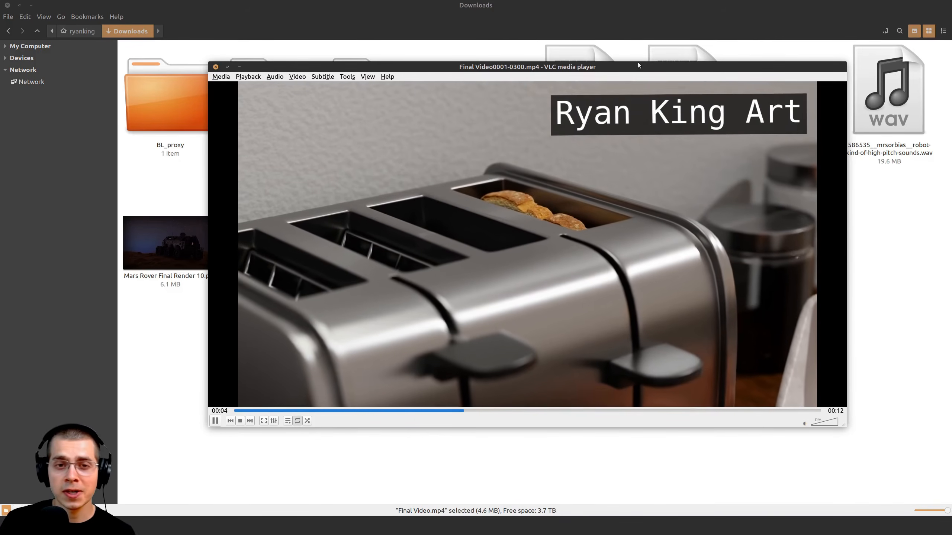
pyautogui.moveTo(527, 73)
pyautogui.mouseDown()
pyautogui.moveTo(496, 81)
pyautogui.moveTo(510, 65)
pyautogui.mouseUp()
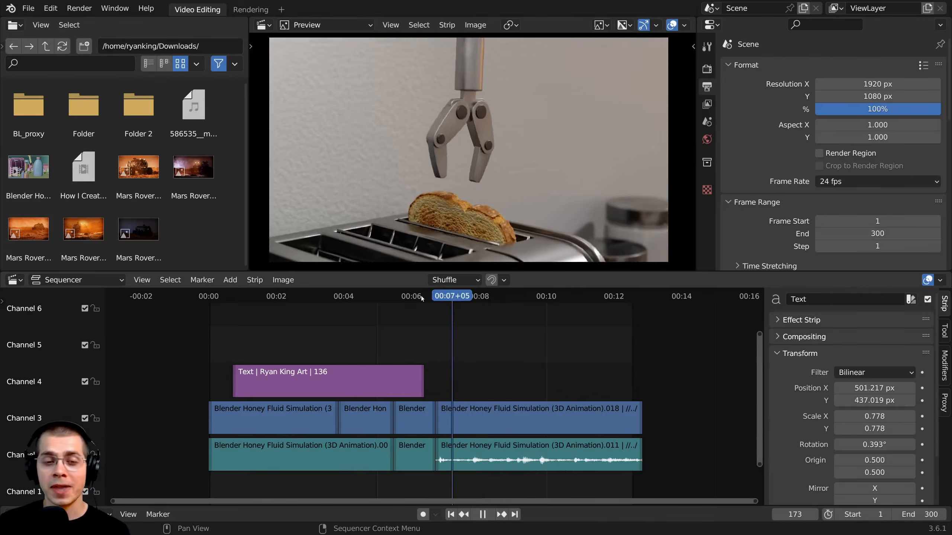
# - Back in Blender, start an audio-only render of the sequence into the Downloads folder and name the file Audio Only
pyautogui.moveTo(421, 299); pyautogui.dragTo(358, 304)
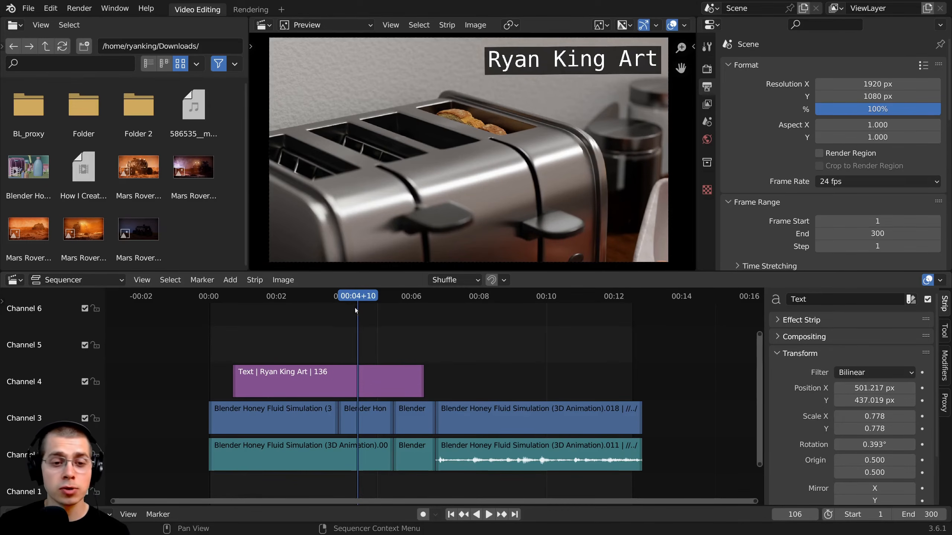
pyautogui.press('space')
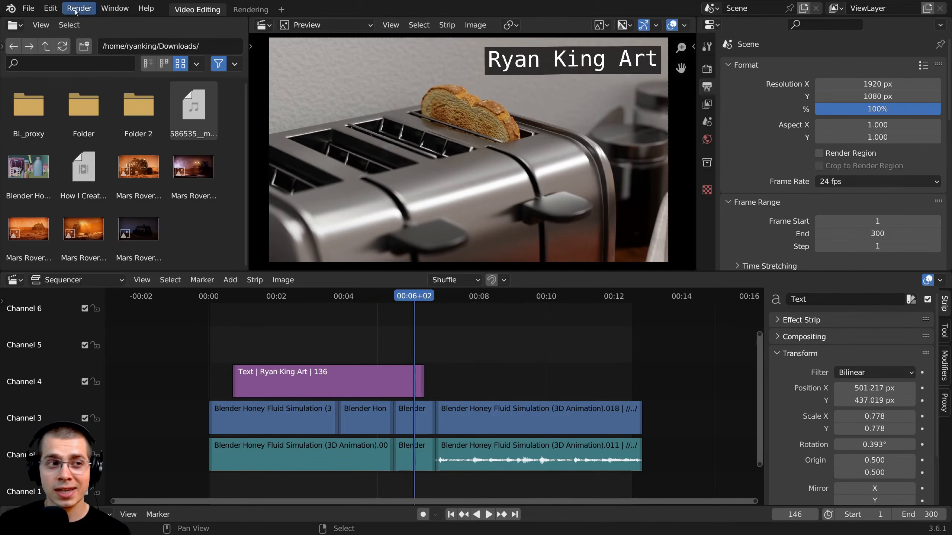
pyautogui.click(77, 9)
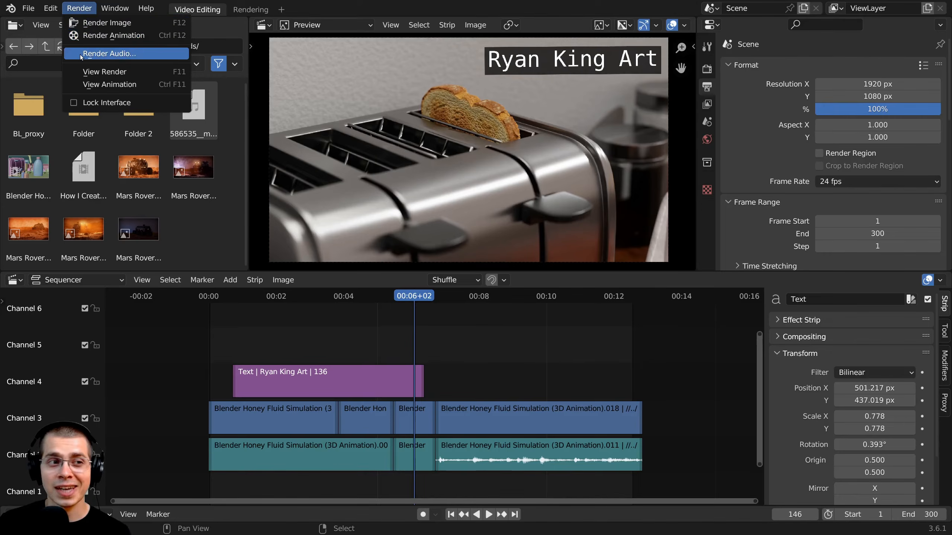
pyautogui.click(109, 54)
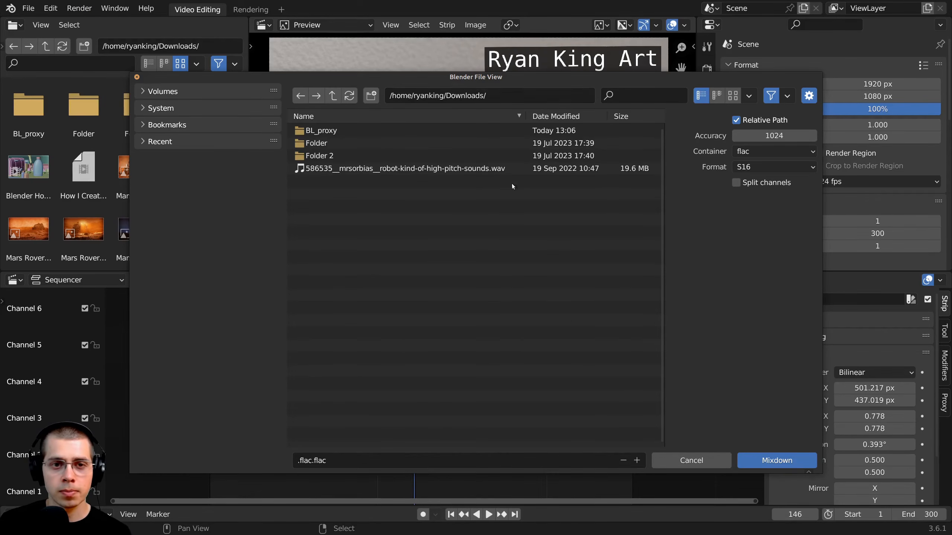
pyautogui.click(342, 462)
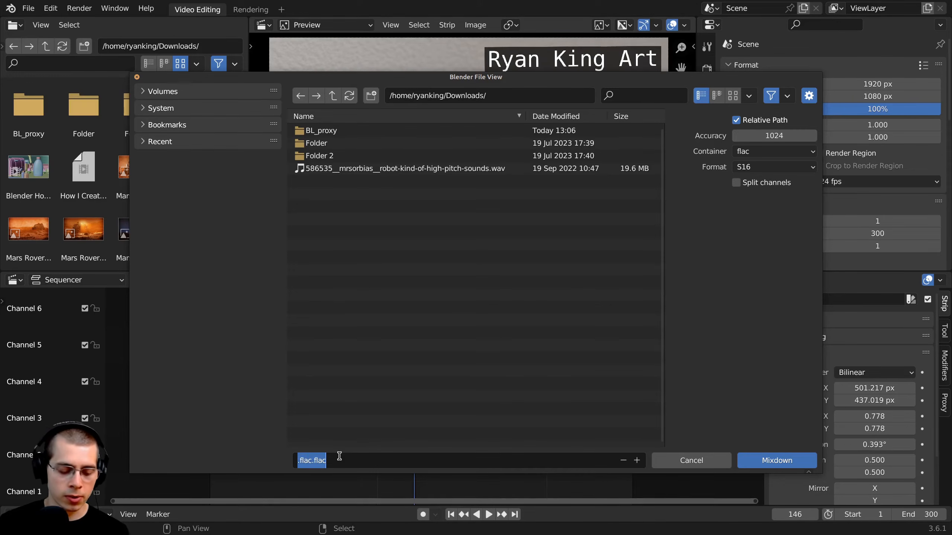
pyautogui.write('Audio')
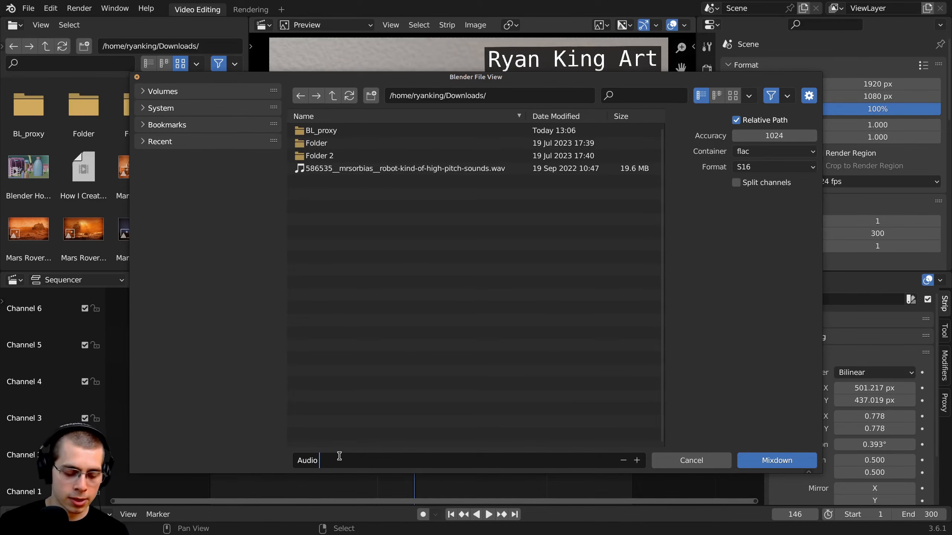
pyautogui.write(' Only')
pyautogui.press('Return')
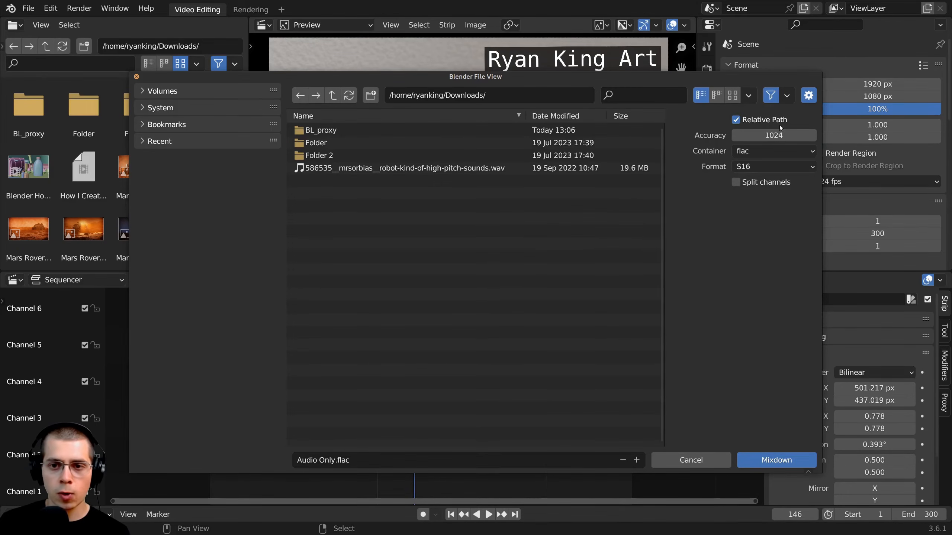
# - Set the audio file's container to mp3 and export the mixdown
pyautogui.click(753, 150)
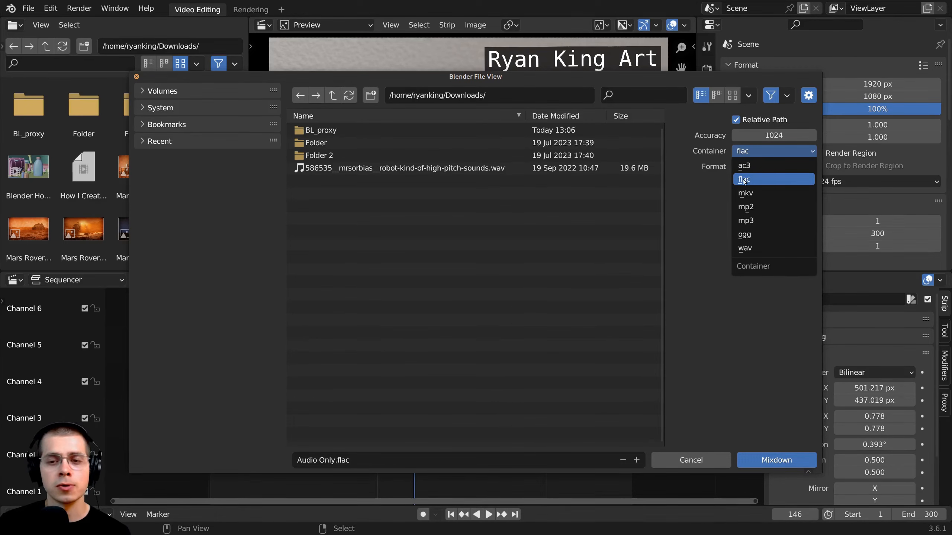
pyautogui.click(747, 221)
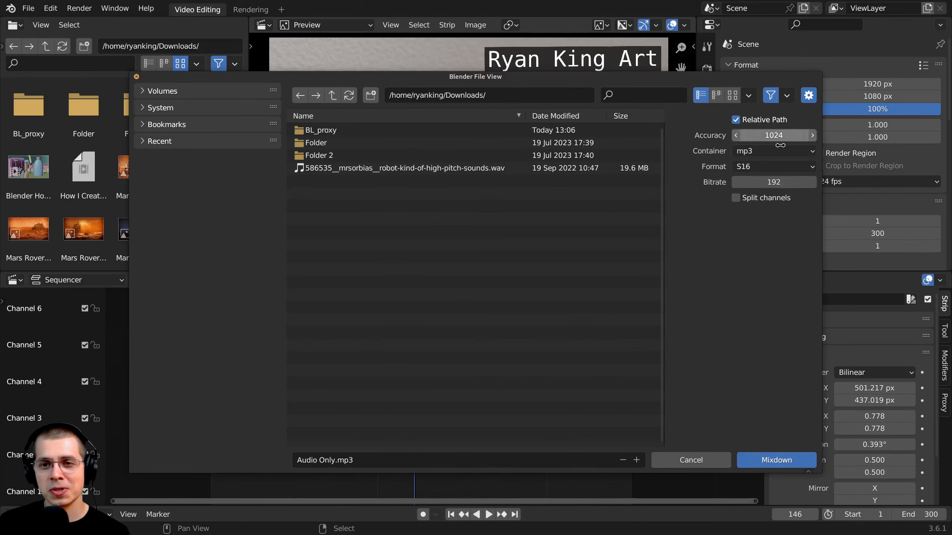
pyautogui.click(761, 459)
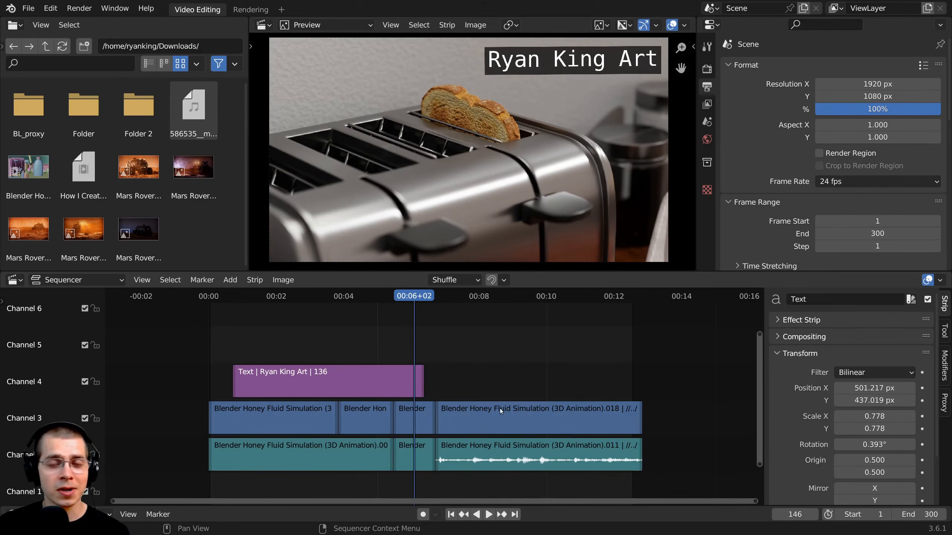
pyautogui.moveTo(416, 296); pyautogui.dragTo(391, 296)
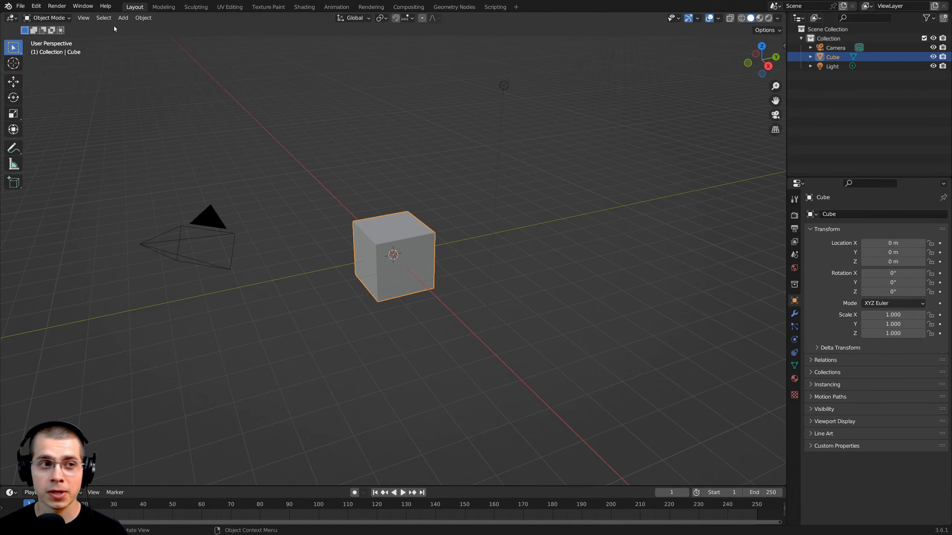
# - Open Blender's preferences and set the interface Resolution Scale to 1.36
pyautogui.click(36, 6)
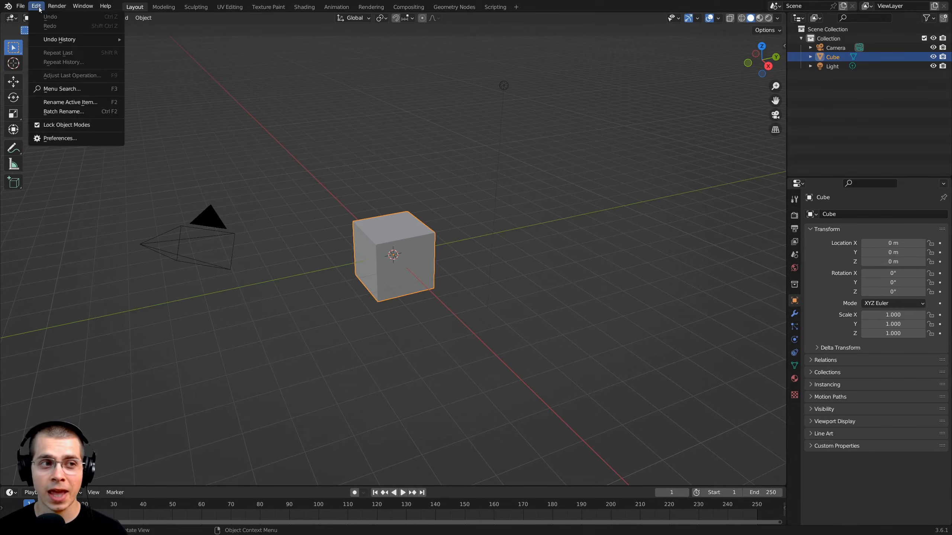
pyautogui.click(61, 138)
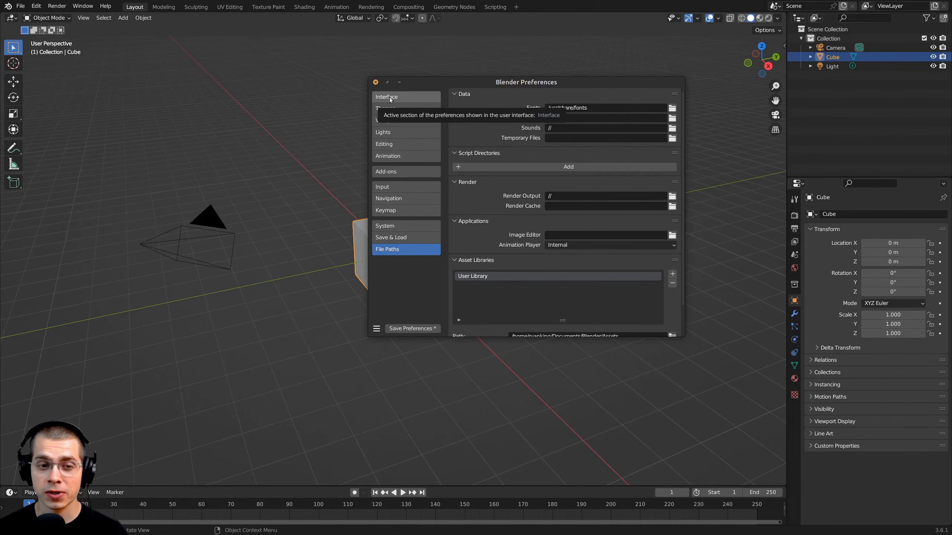
pyautogui.click(390, 98)
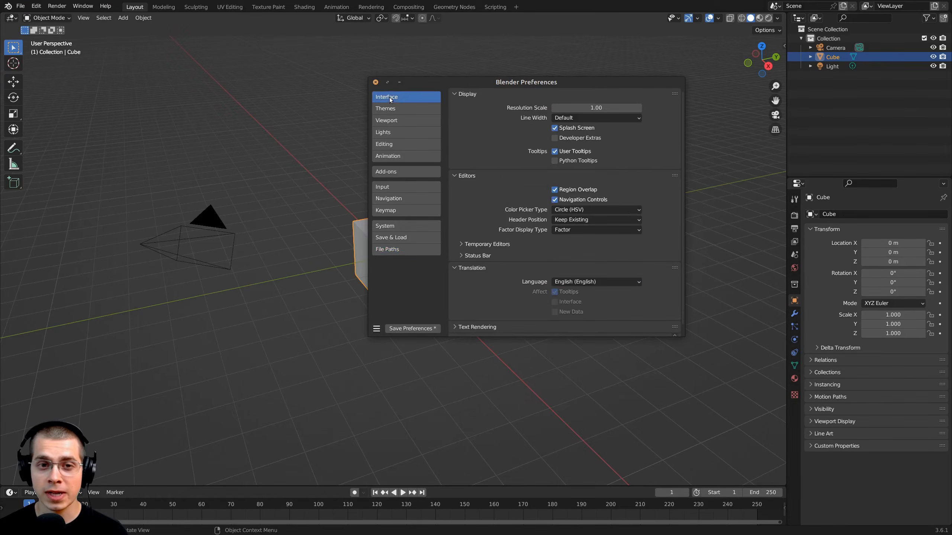
pyautogui.click(601, 108)
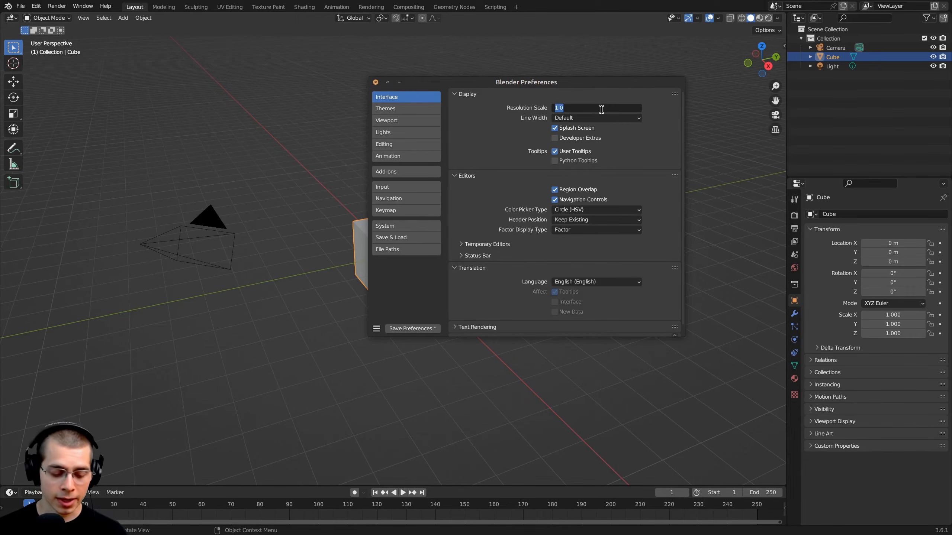
pyautogui.write('1.36')
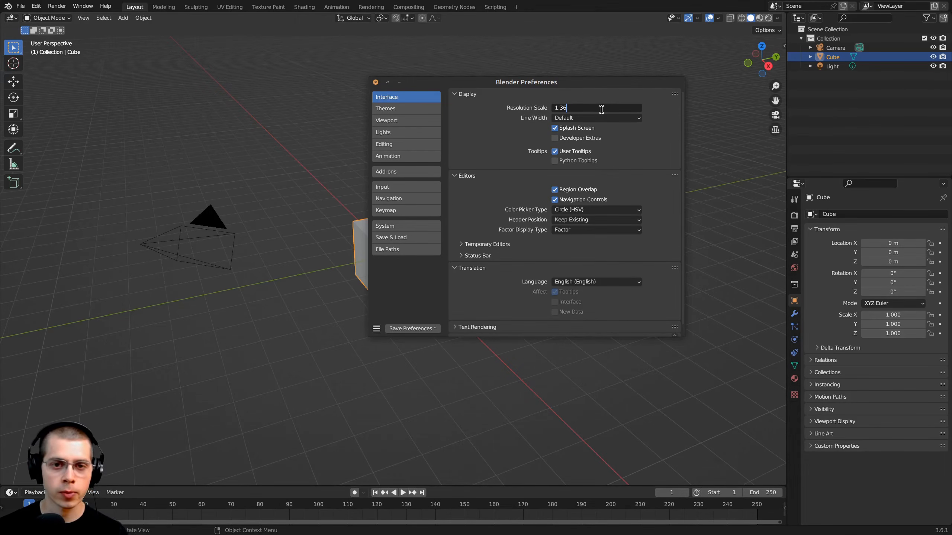
pyautogui.press('Return')
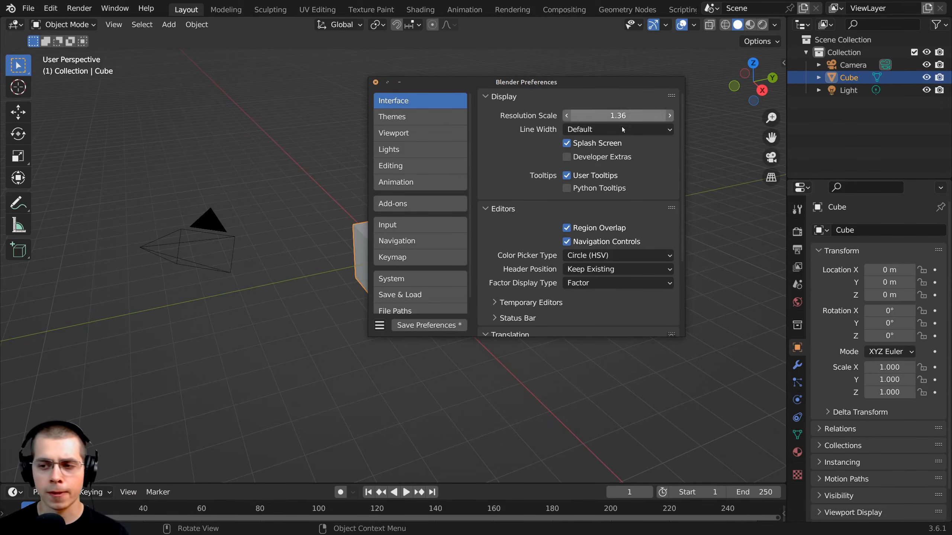
# - Reposition the Preferences window over the viewport and close it
pyautogui.moveTo(557, 84); pyautogui.dragTo(531, 96)
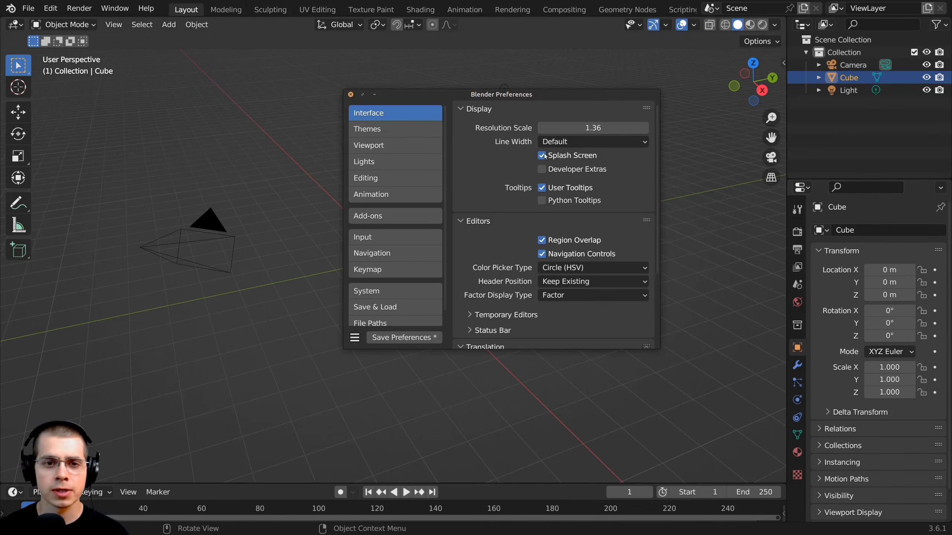
pyautogui.moveTo(540, 98); pyautogui.dragTo(508, 98)
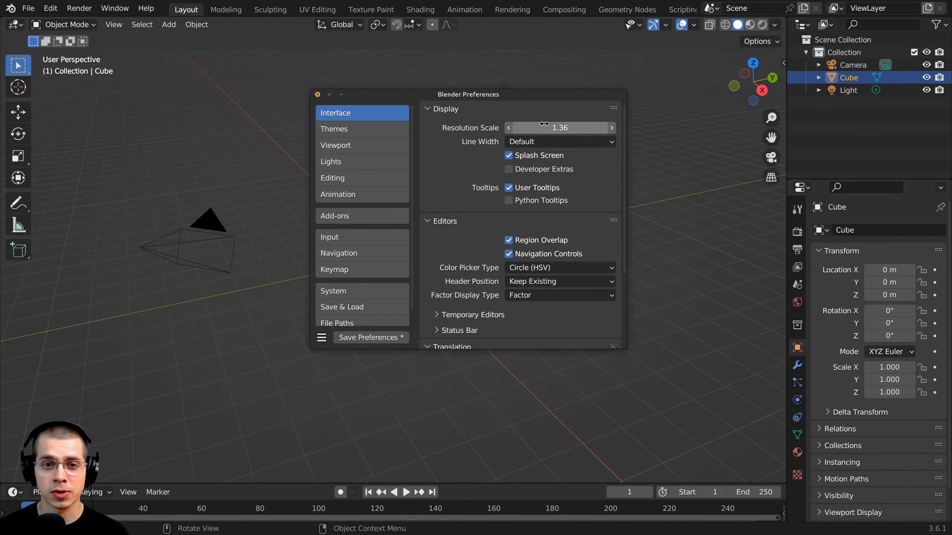
pyautogui.click(578, 125)
pyautogui.click(532, 117)
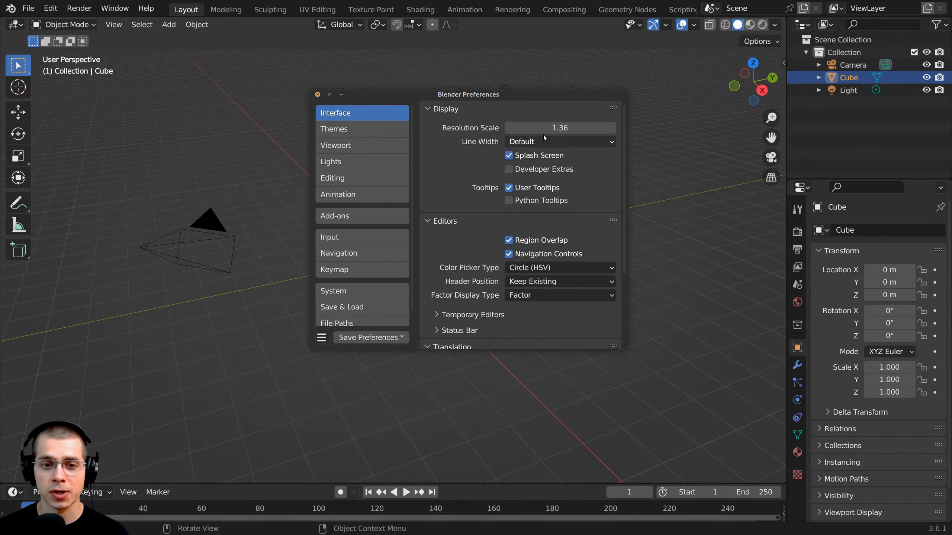
pyautogui.moveTo(454, 87); pyautogui.dragTo(465, 86)
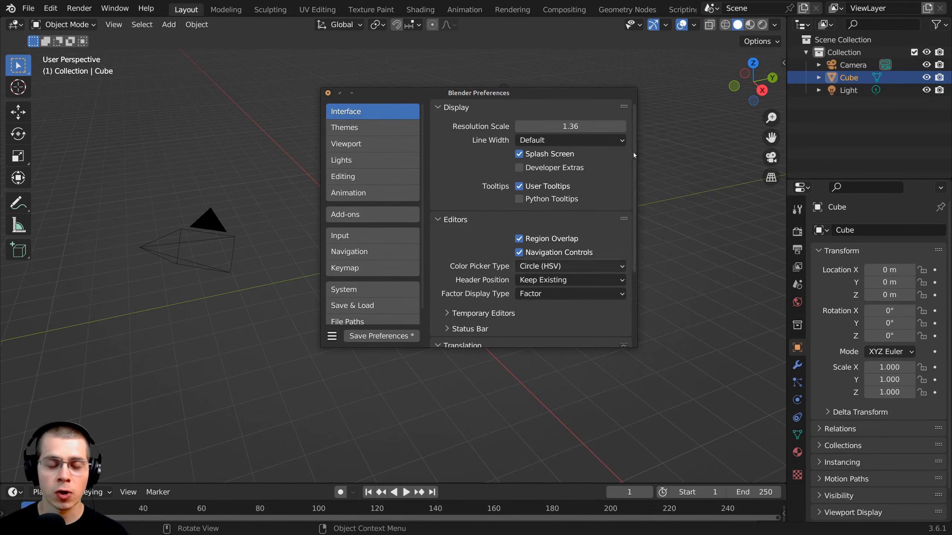
pyautogui.scroll(-2, 391, 183)
pyautogui.scroll(2, 391, 181)
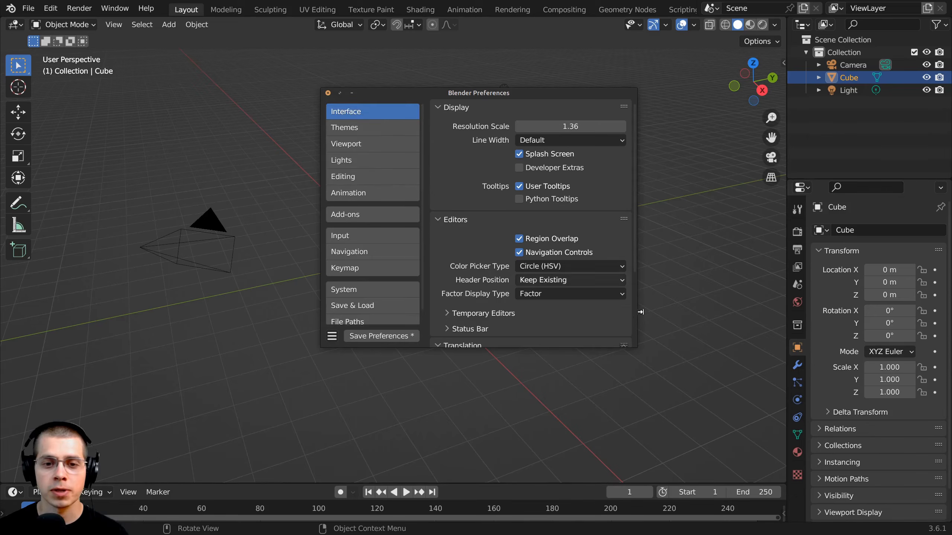
pyautogui.click(643, 342)
pyautogui.click(652, 351)
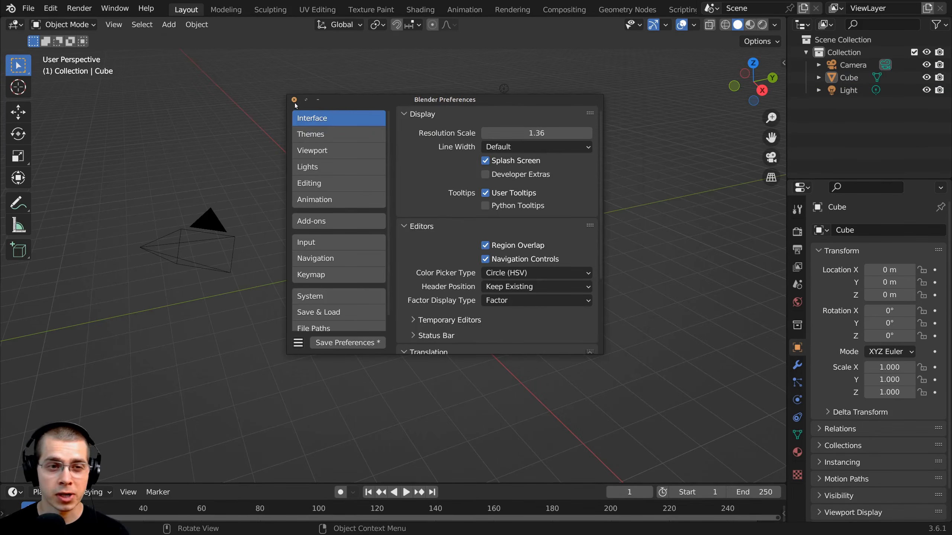
pyautogui.click(296, 99)
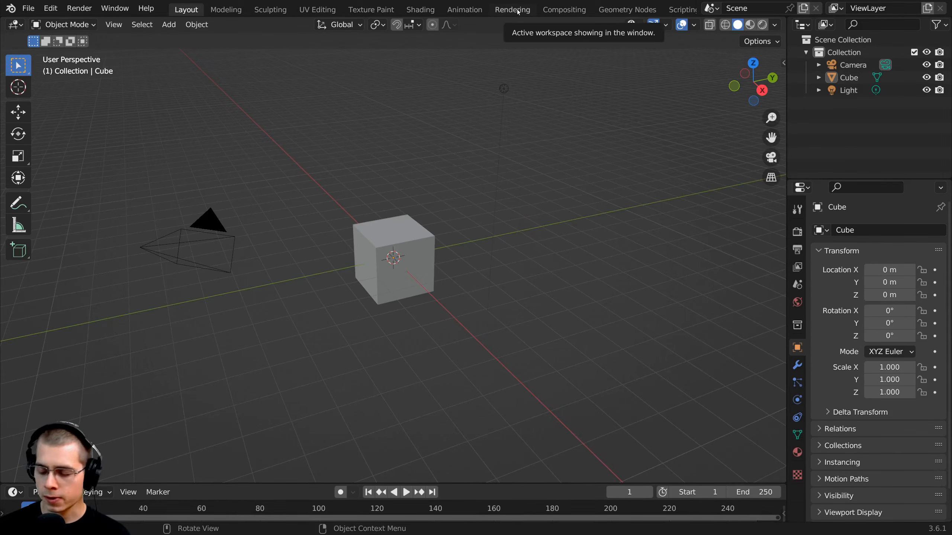
# - Add a Video Editing workspace to the current file
pyautogui.scroll(-3, 502, 8)
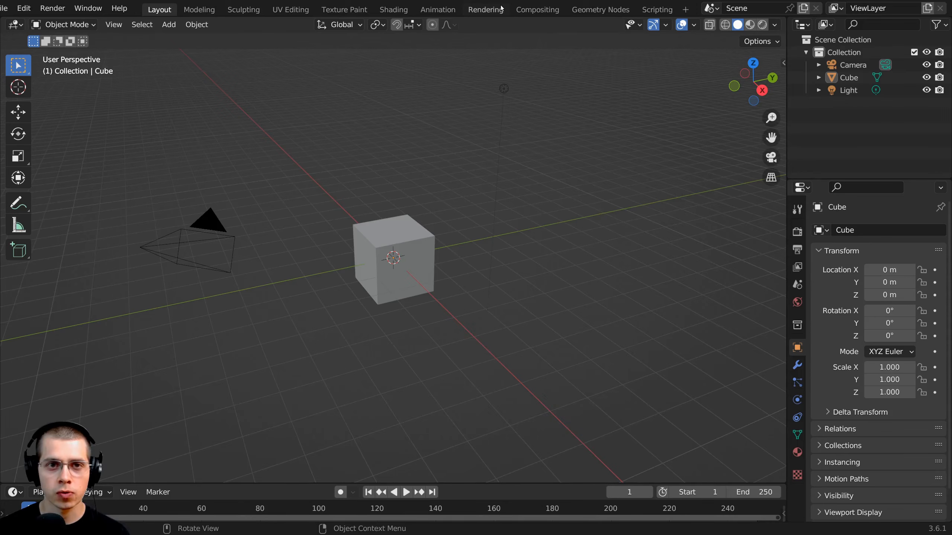
pyautogui.click(685, 10)
pyautogui.moveTo(659, 86)
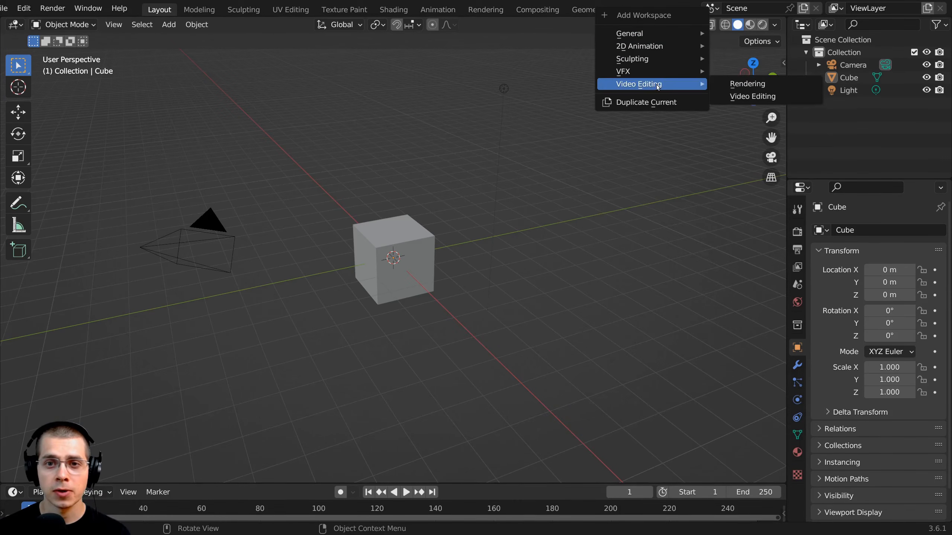
pyautogui.click(744, 97)
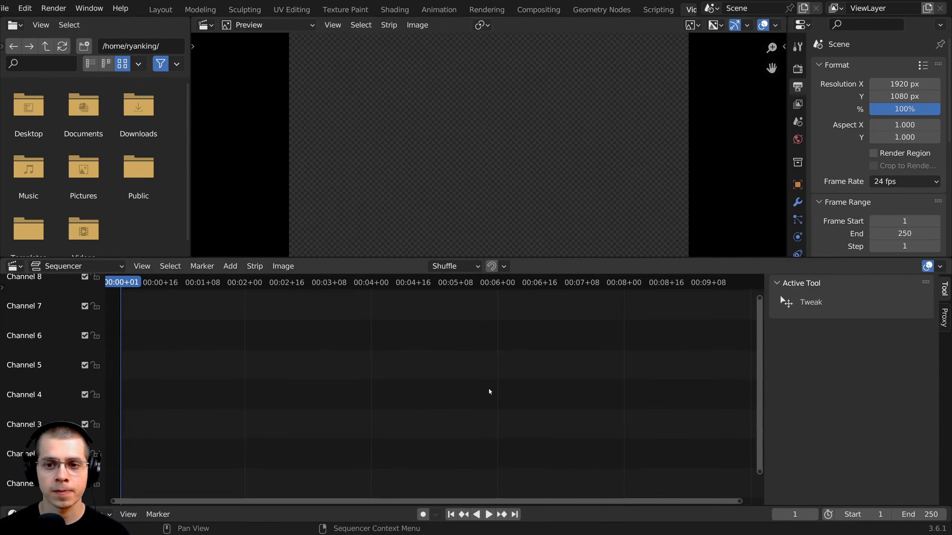
# - Examine the available workspaces and the new-file templates, including the Video Editing one
pyautogui.scroll(-2, 654, 12)
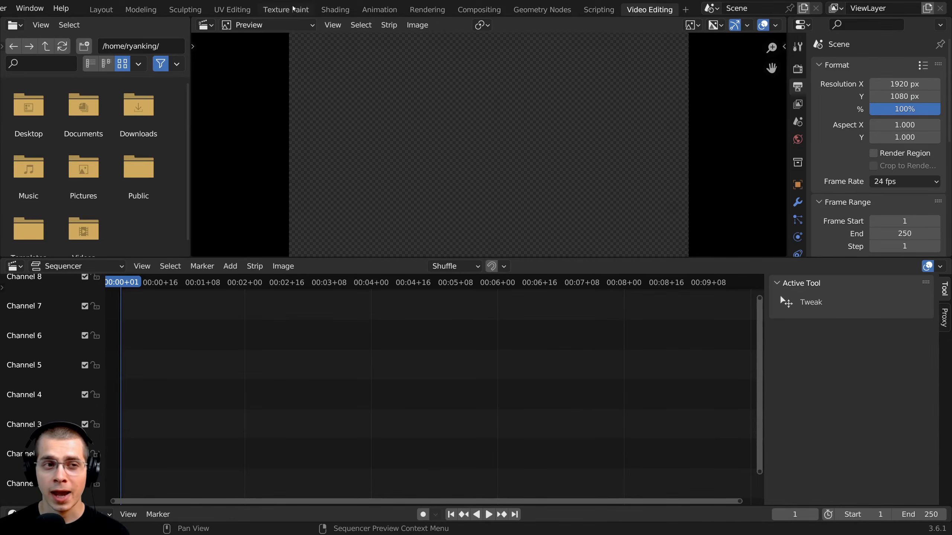
pyautogui.scroll(2, 169, 9)
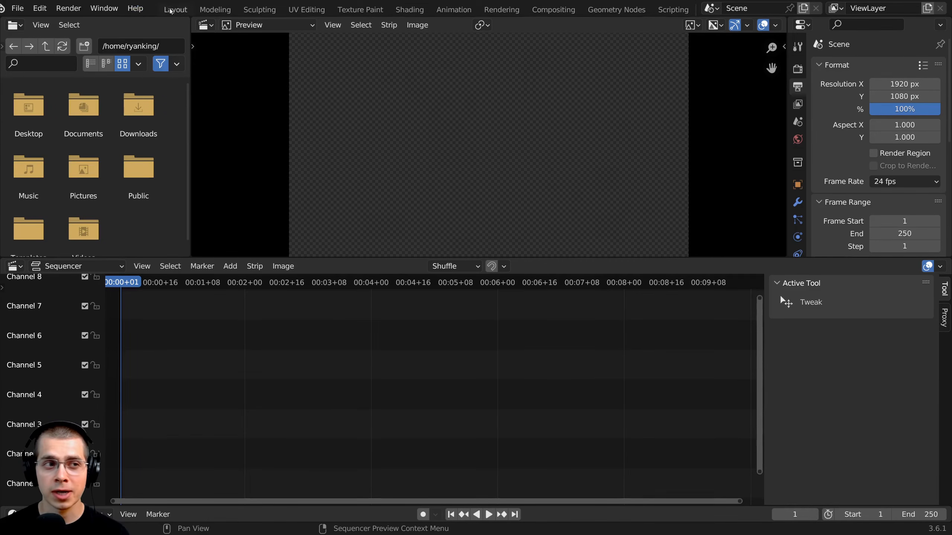
pyautogui.scroll(1, 167, 10)
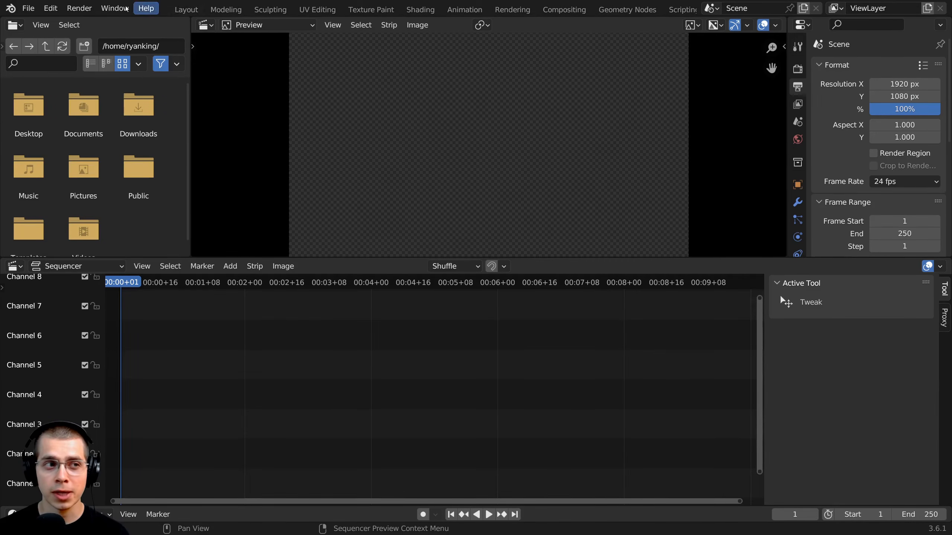
pyautogui.click(32, 9)
pyautogui.moveTo(75, 23)
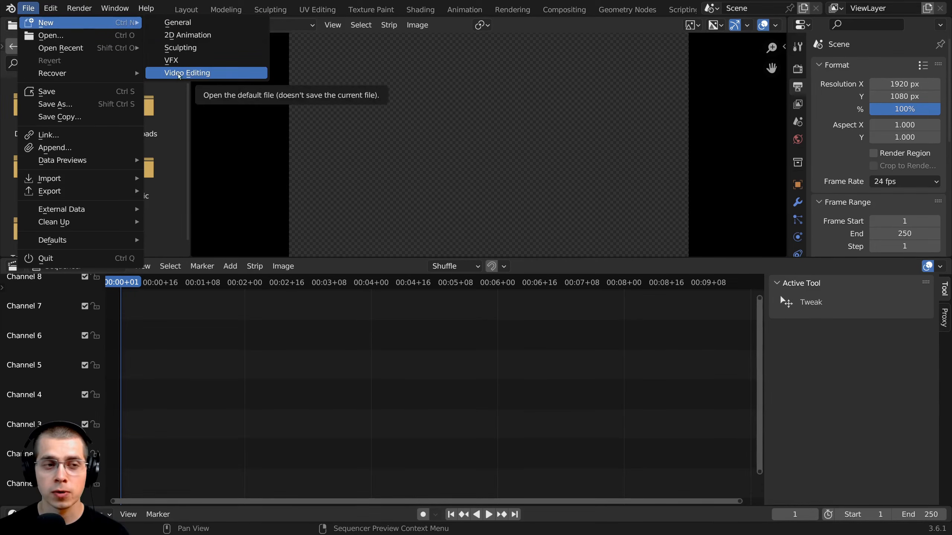
pyautogui.click(202, 73)
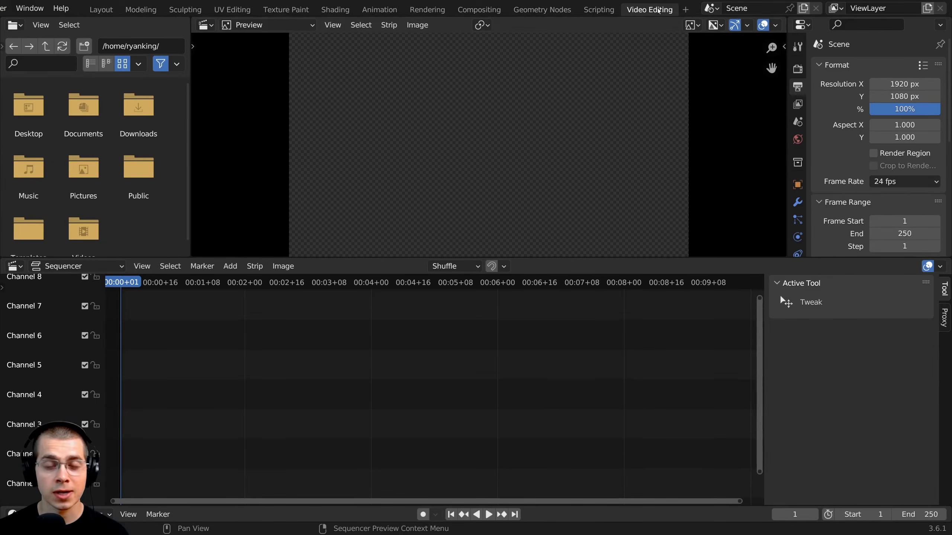
pyautogui.scroll(4, 185, 9)
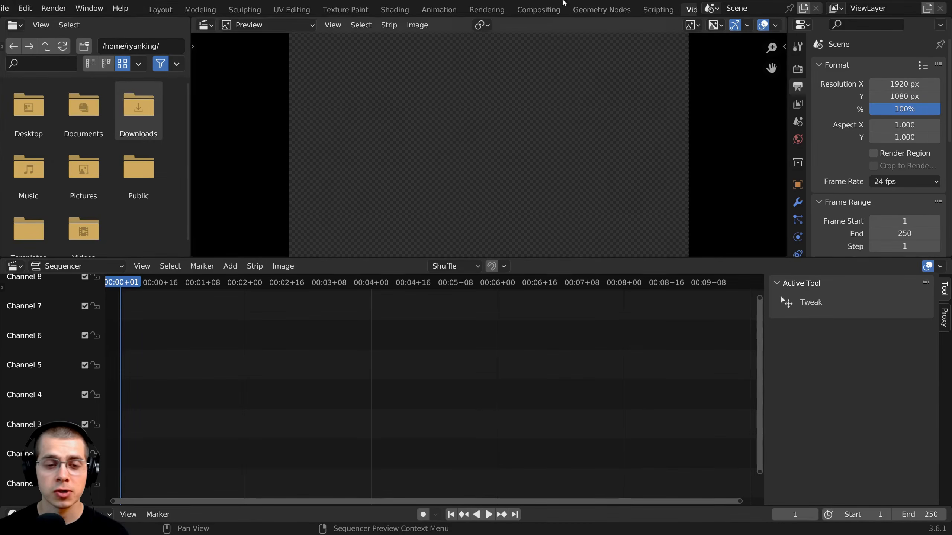
pyautogui.scroll(1, 270, 76)
pyautogui.scroll(2, 255, 9)
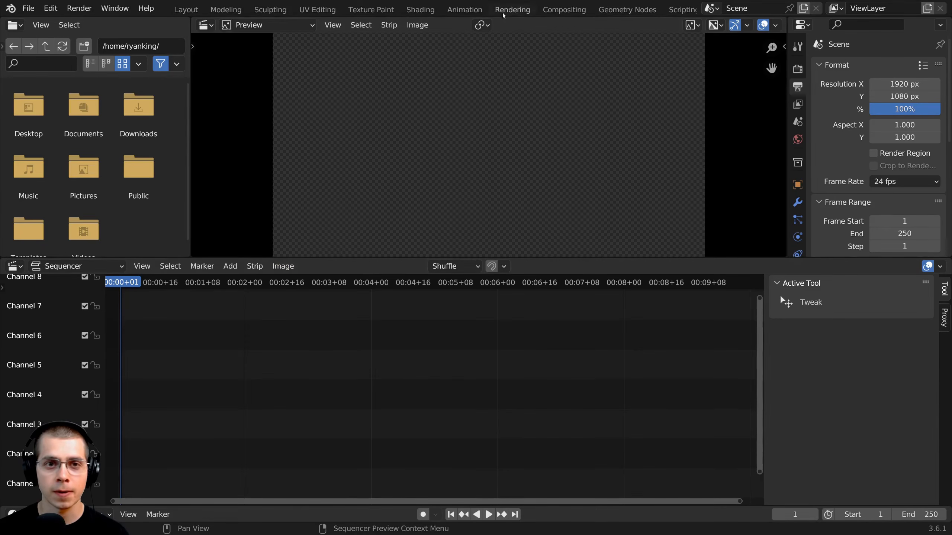
pyautogui.scroll(-5, 503, 12)
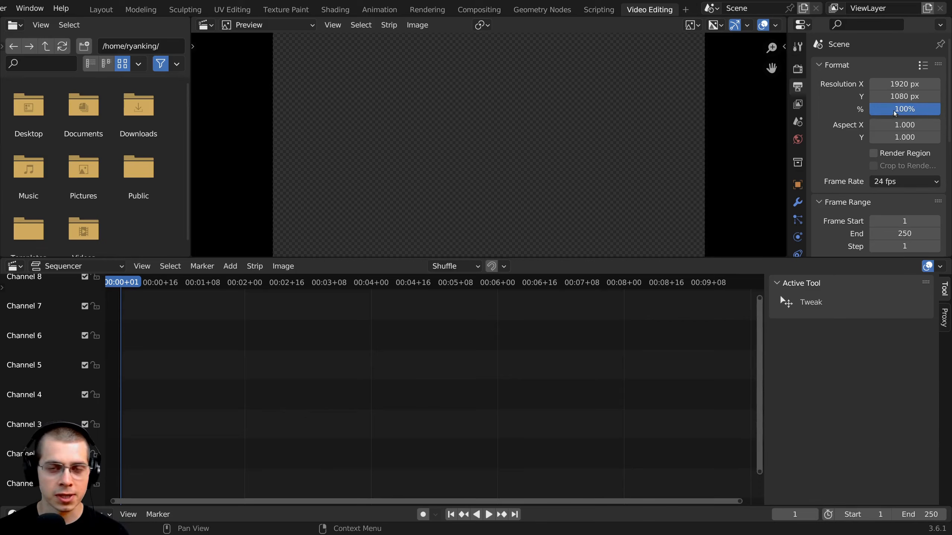
# - Set the render output path to the Downloads folder in the scene's output properties
pyautogui.scroll(-2, 873, 138)
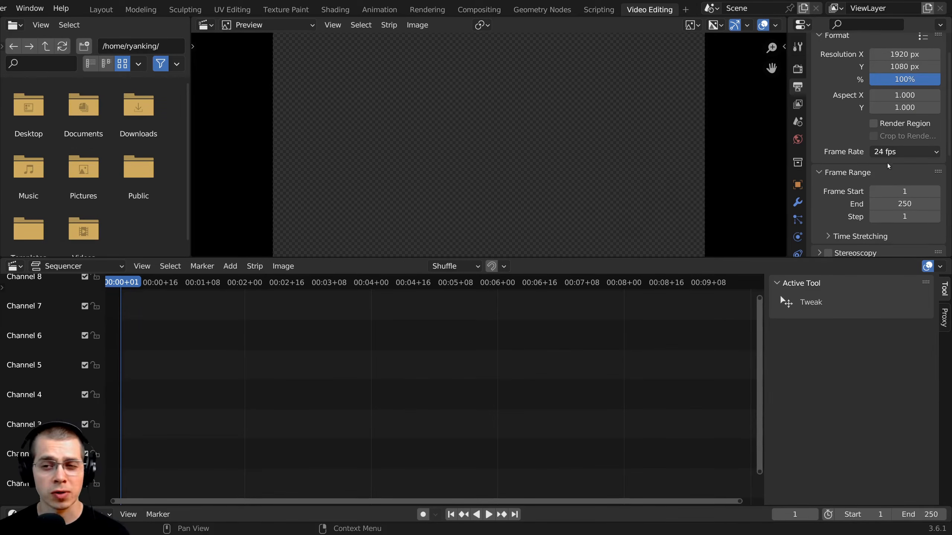
pyautogui.scroll(2, 887, 164)
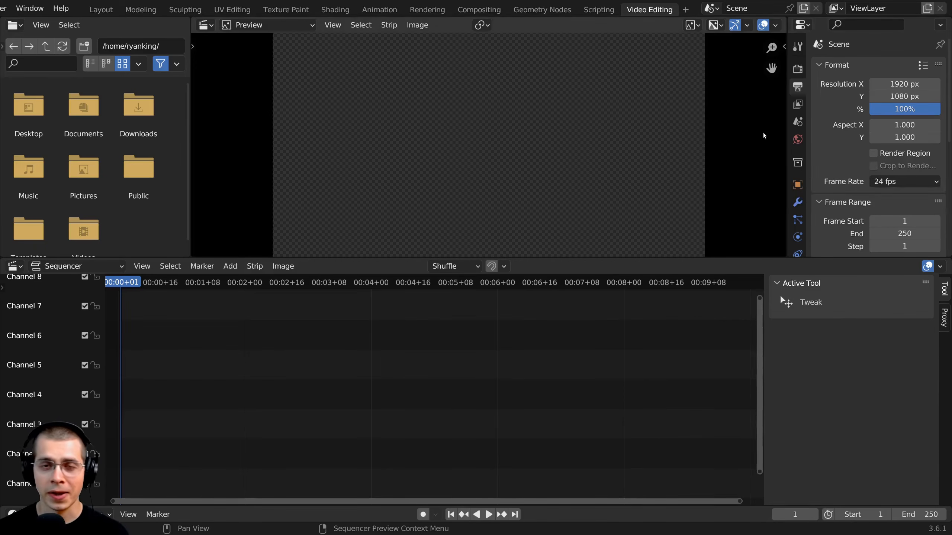
pyautogui.scroll(-2, 899, 165)
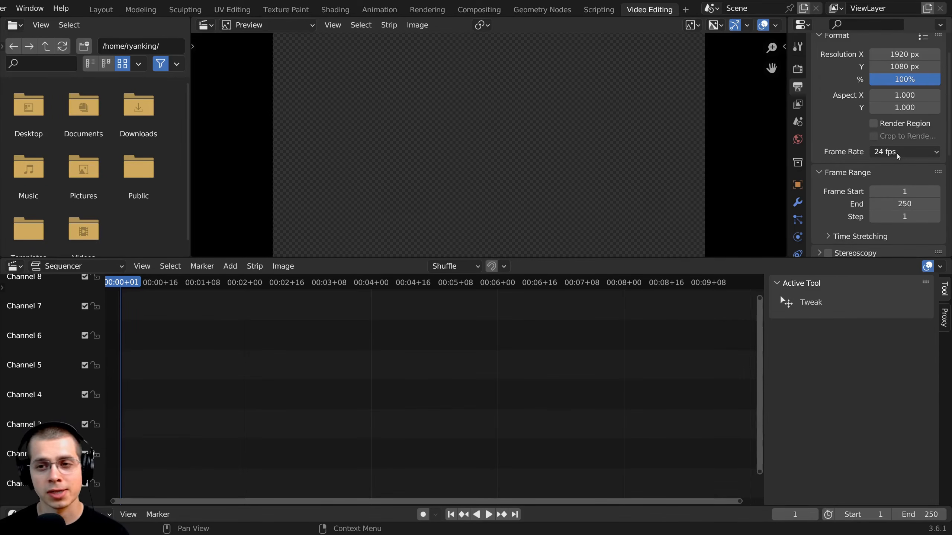
pyautogui.scroll(-1, 897, 154)
pyautogui.scroll(3, 897, 146)
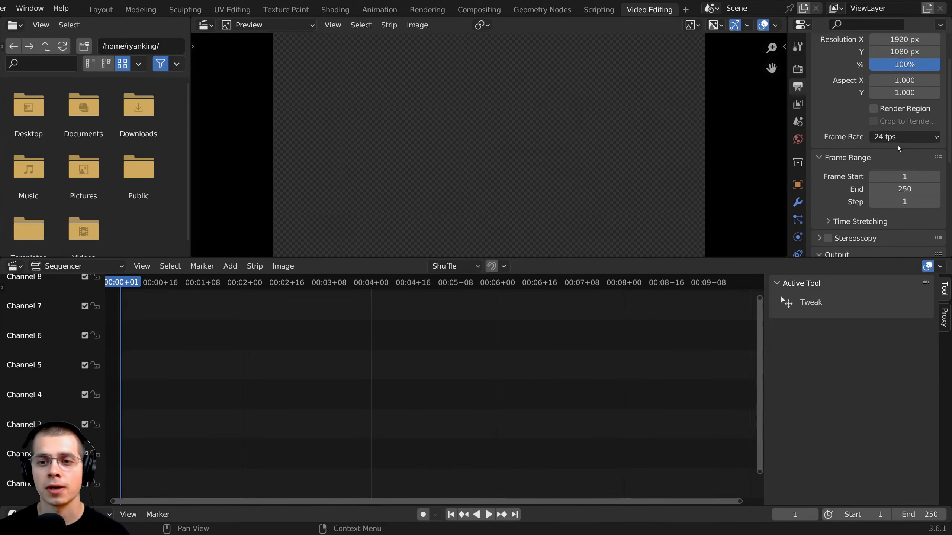
pyautogui.scroll(-5, 836, 71)
pyautogui.scroll(-2, 832, 129)
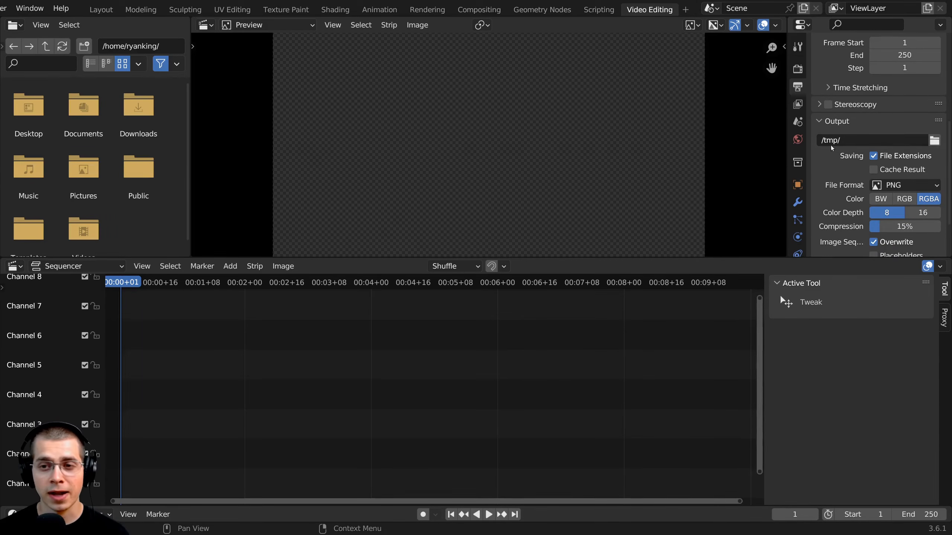
pyautogui.click(838, 144)
pyautogui.click(831, 162)
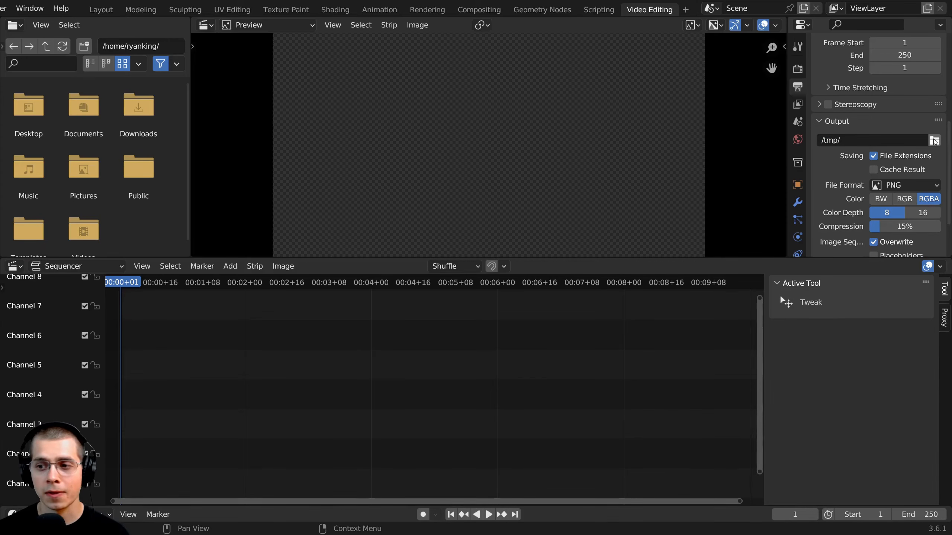
pyautogui.click(934, 141)
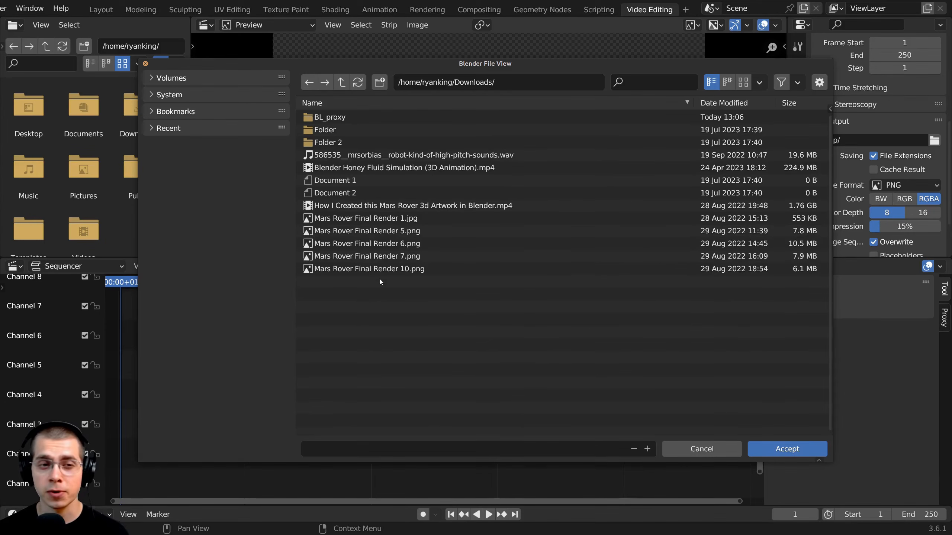
pyautogui.moveTo(435, 59); pyautogui.dragTo(445, 58)
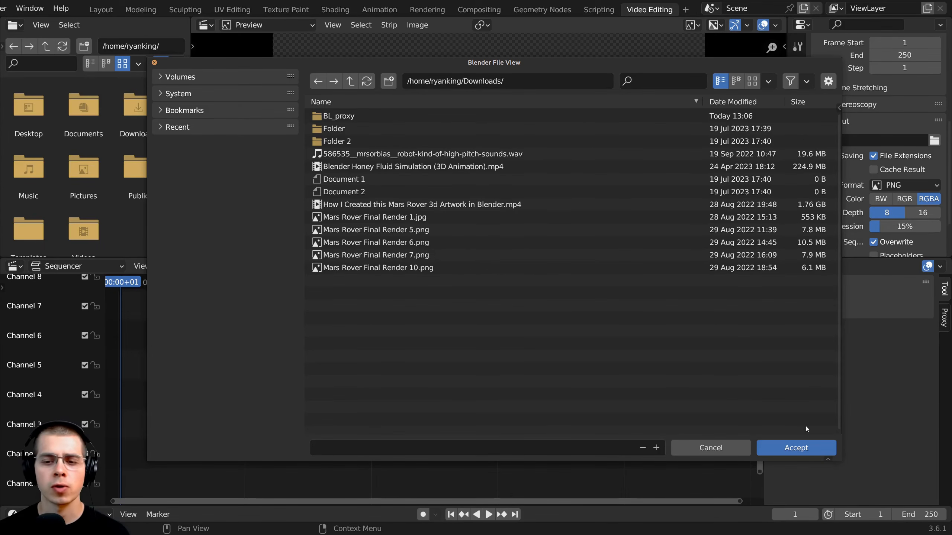
pyautogui.click(806, 450)
# - Set the render output file format to FFmpeg Video
pyautogui.scroll(-3, 843, 150)
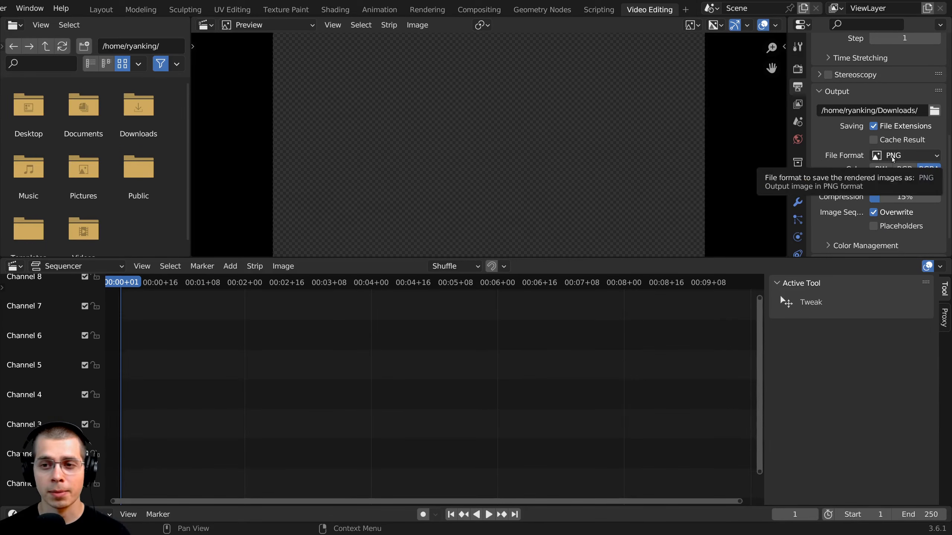
pyautogui.click(893, 157)
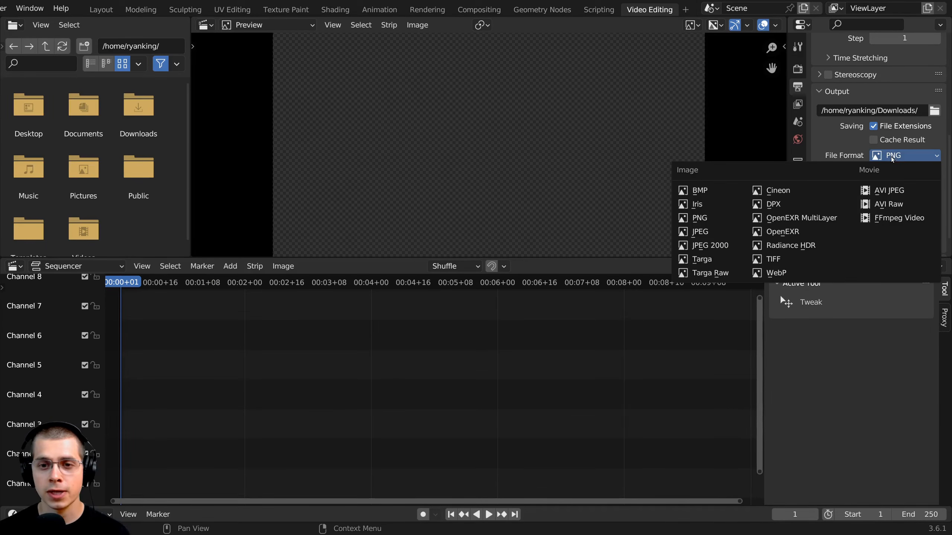
pyautogui.click(893, 157)
pyautogui.click(877, 155)
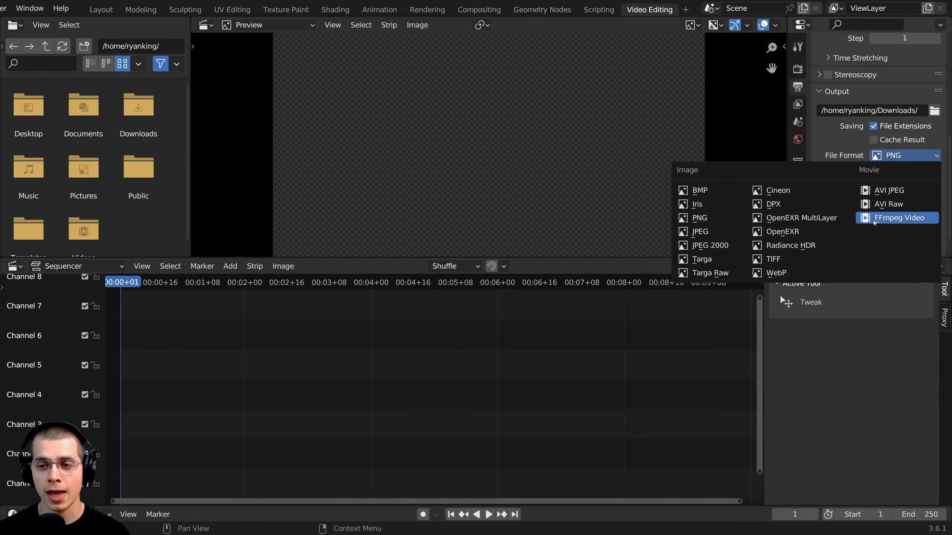
pyautogui.click(880, 220)
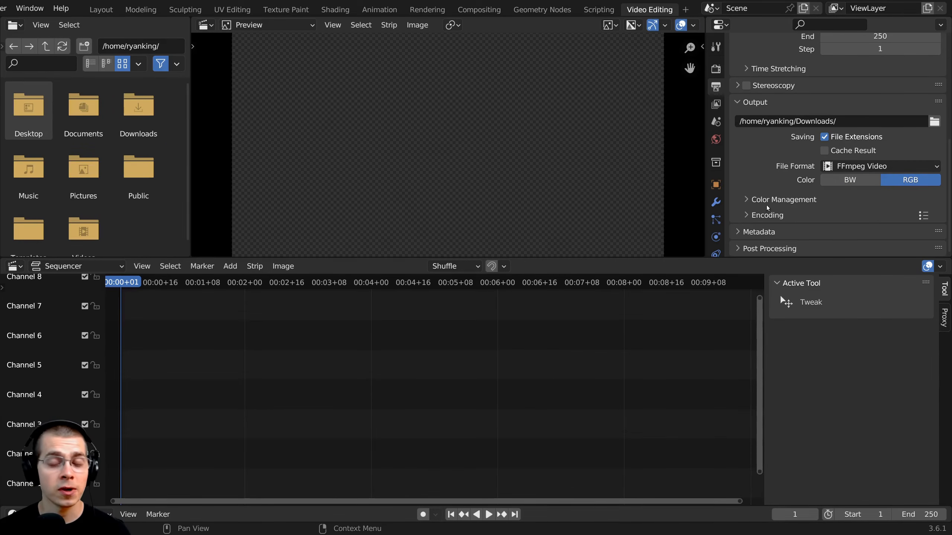
# - Set the scene's view transform to Standard in the render color management settings and collapse that section
pyautogui.click(747, 199)
pyautogui.scroll(-3, 751, 198)
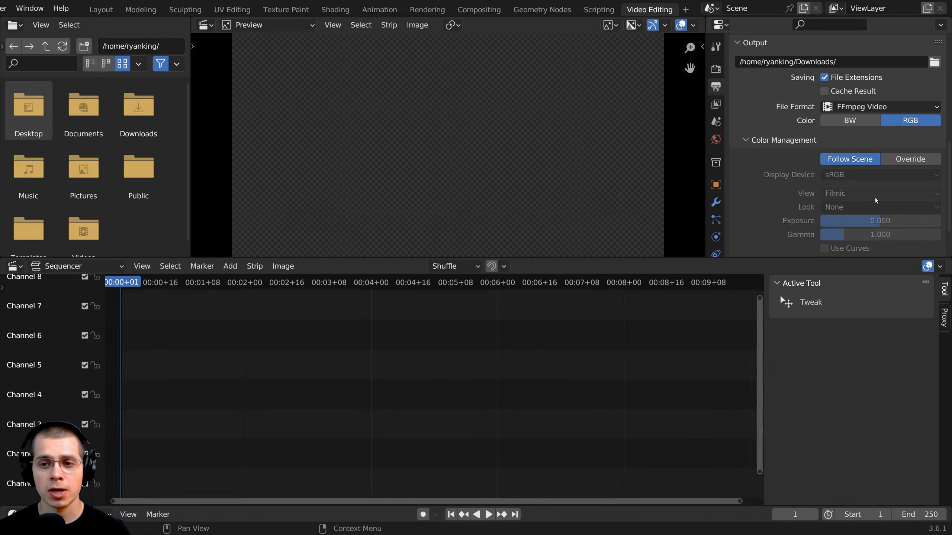
pyautogui.scroll(-2, 856, 178)
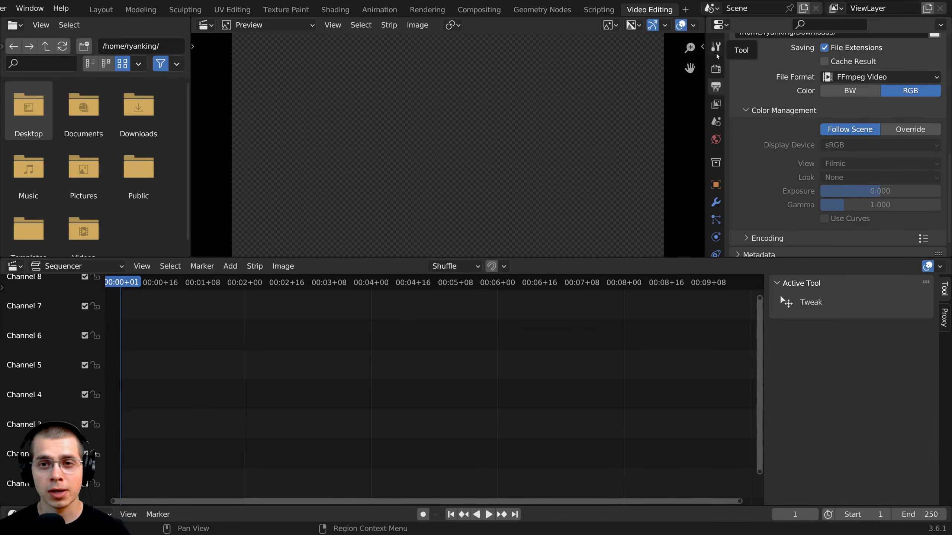
pyautogui.click(716, 69)
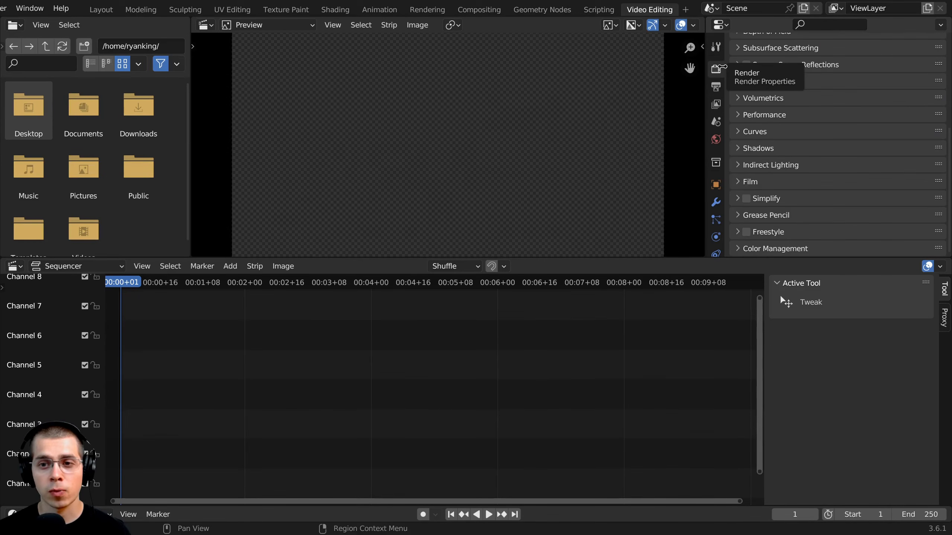
pyautogui.click(761, 247)
pyautogui.scroll(-5, 776, 223)
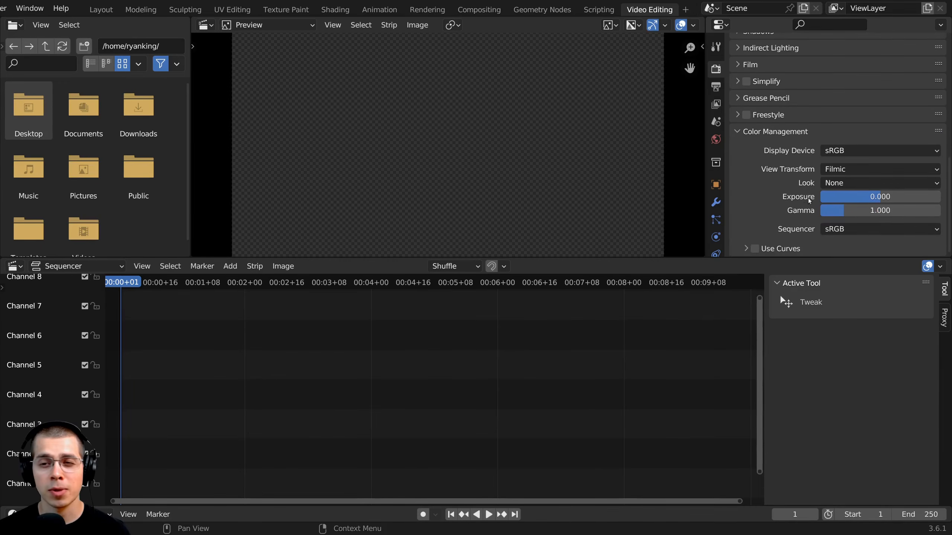
pyautogui.click(844, 170)
pyautogui.click(848, 185)
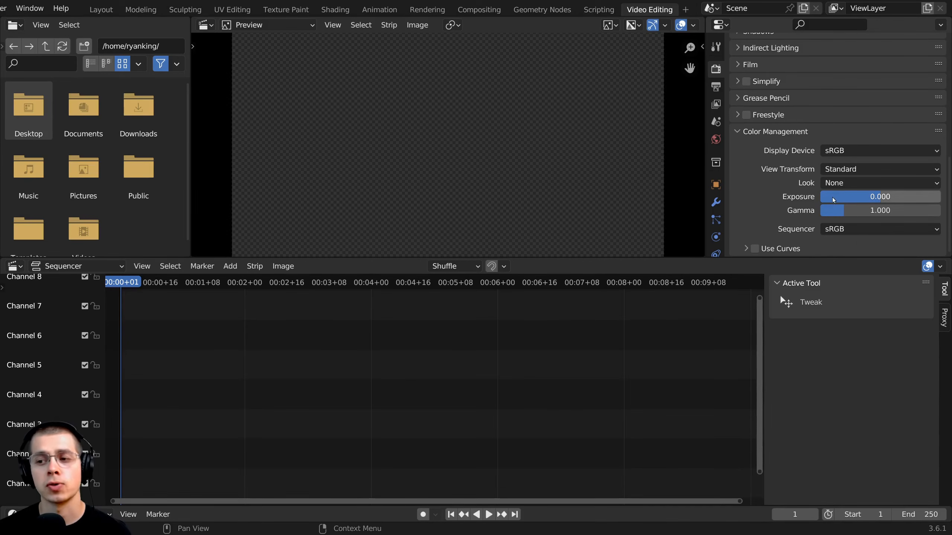
pyautogui.click(849, 171)
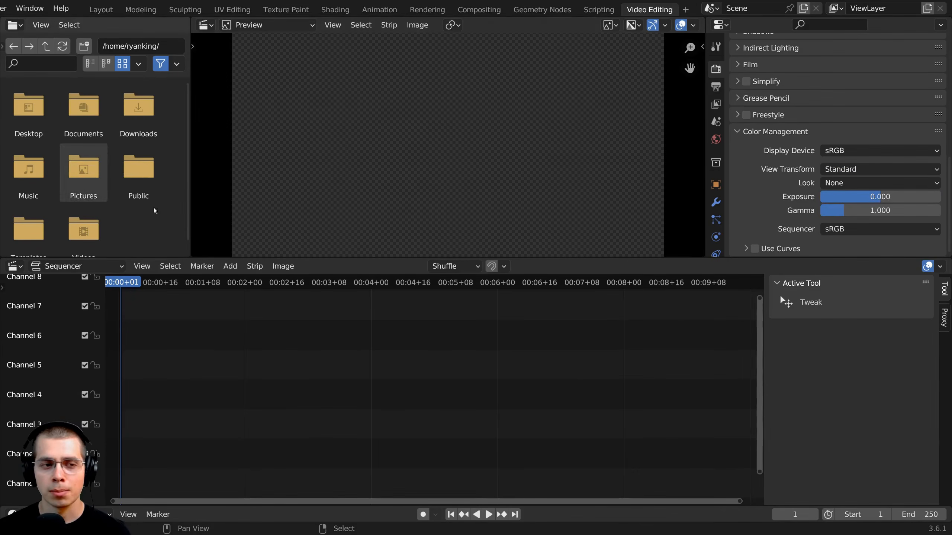
pyautogui.click(847, 170)
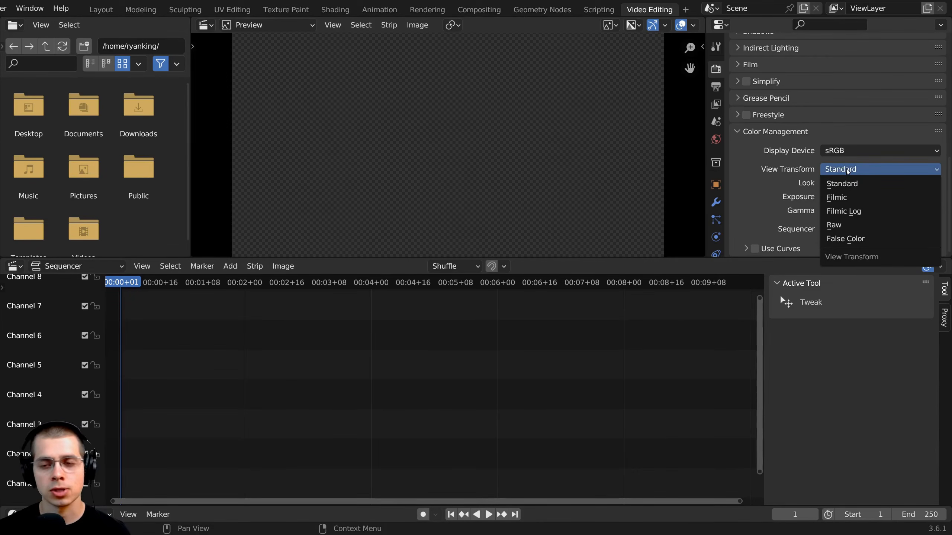
pyautogui.click(837, 162)
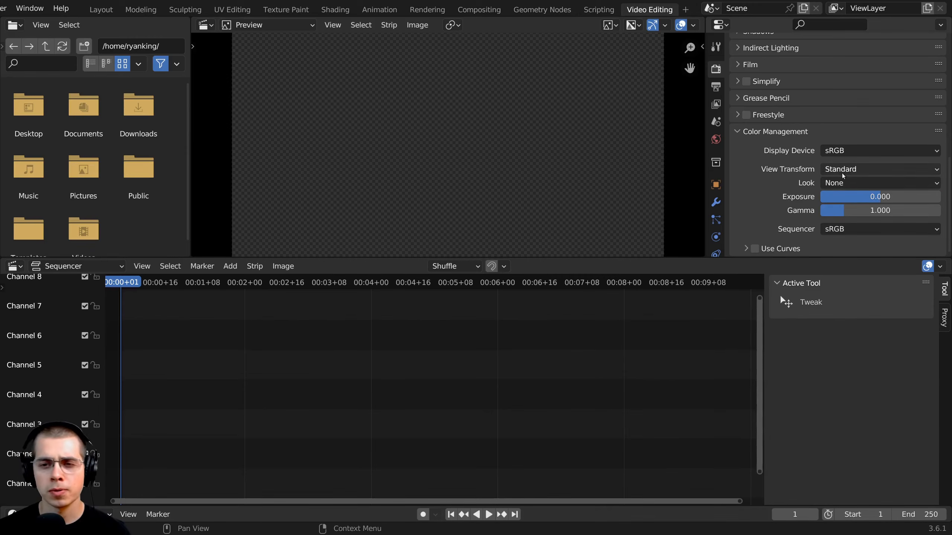
pyautogui.click(849, 169)
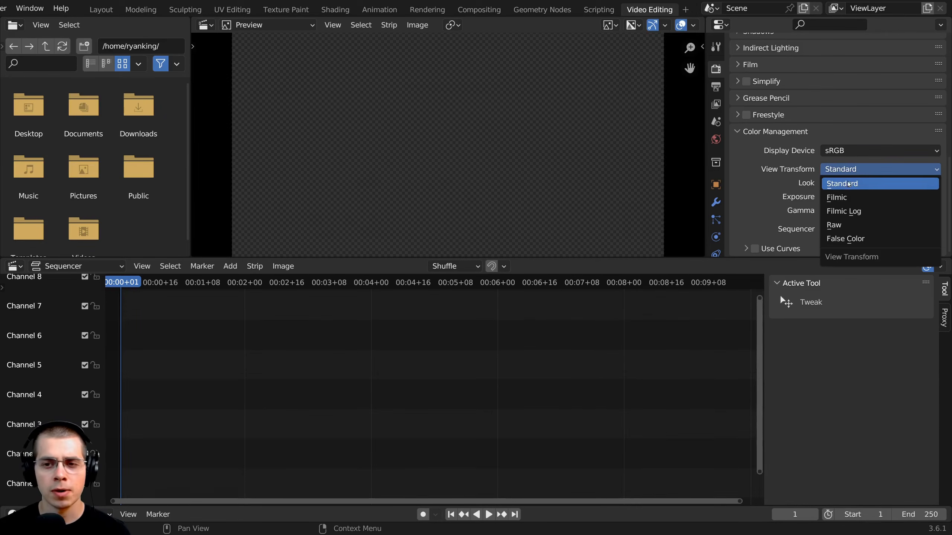
pyautogui.click(736, 133)
# - Collapse the output color management settings and set the encoding container to MPEG-4
pyautogui.click(715, 87)
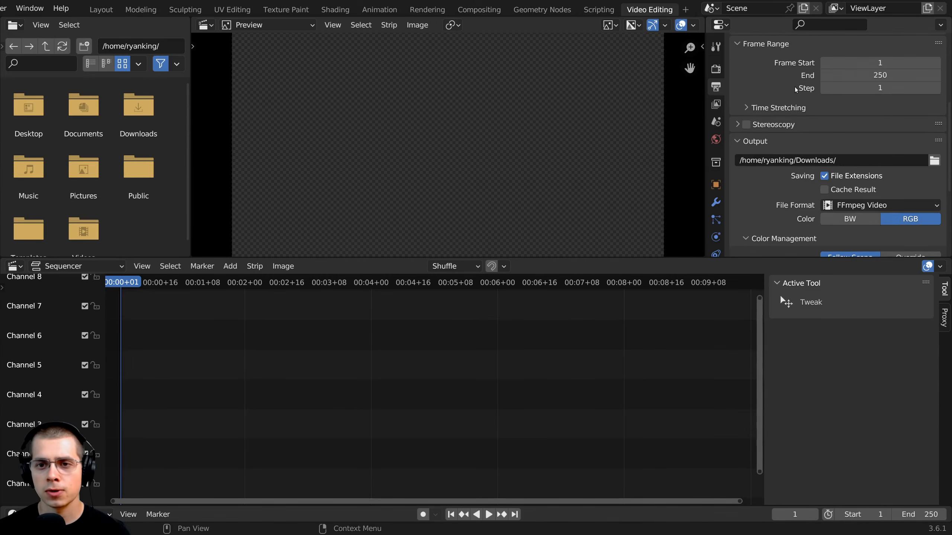
pyautogui.scroll(-5, 829, 101)
pyautogui.click(746, 161)
pyautogui.click(746, 215)
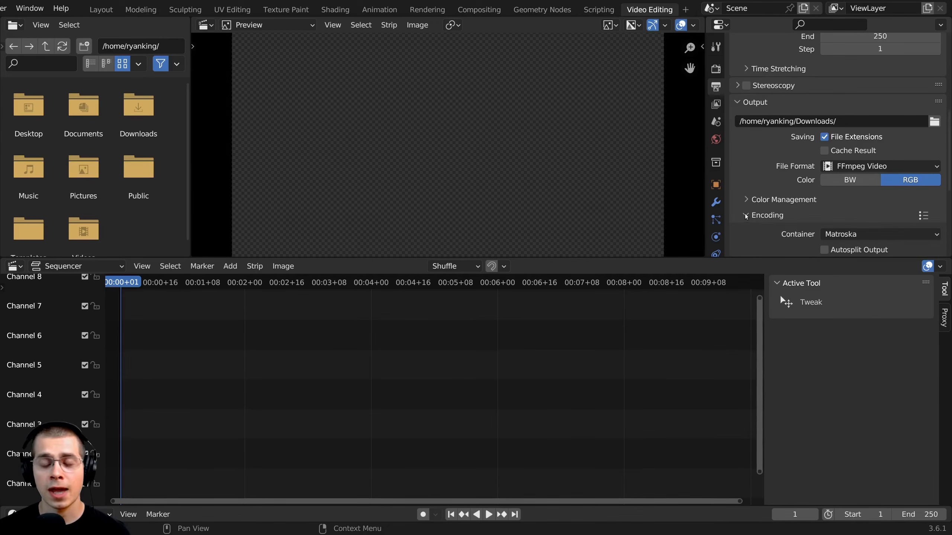
pyautogui.scroll(-8, 780, 201)
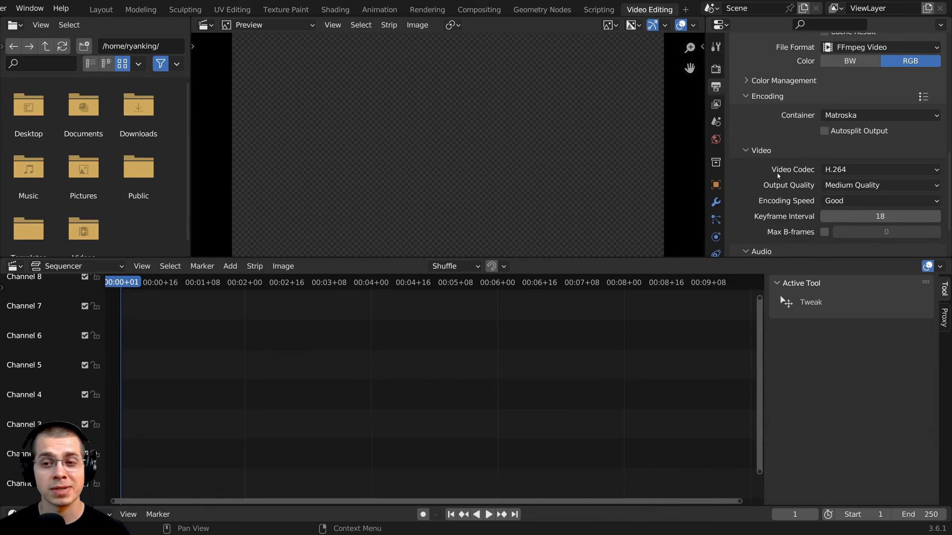
pyautogui.click(848, 117)
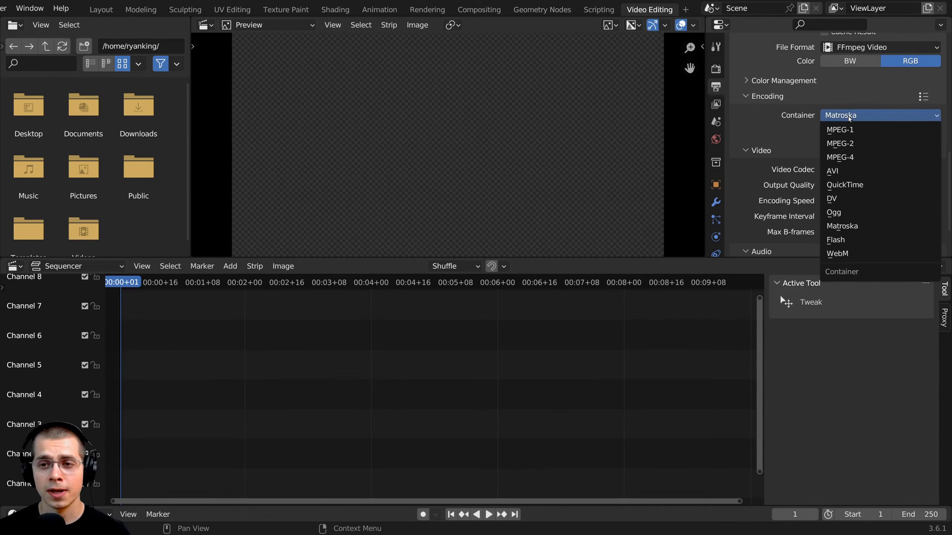
pyautogui.click(849, 158)
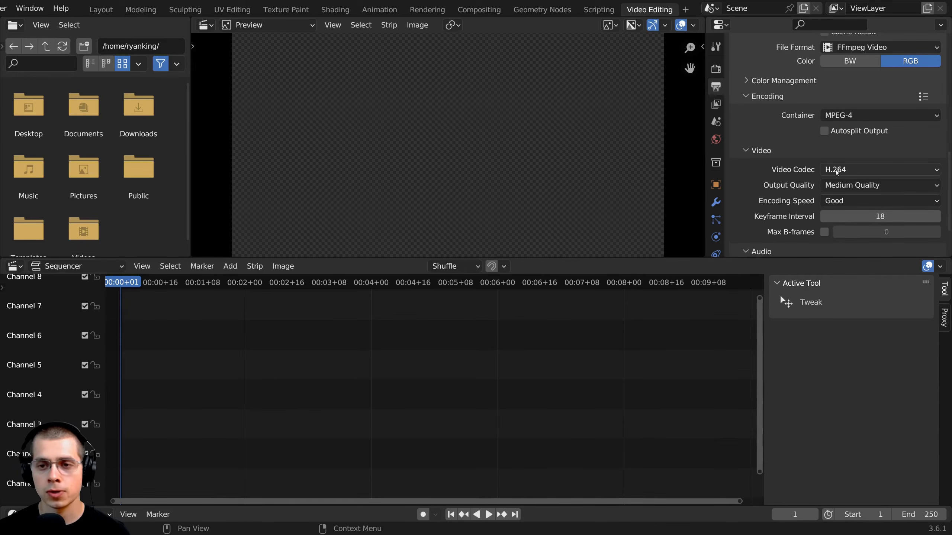
# - Set the audio codec of the video output to AAC
pyautogui.scroll(-3, 843, 203)
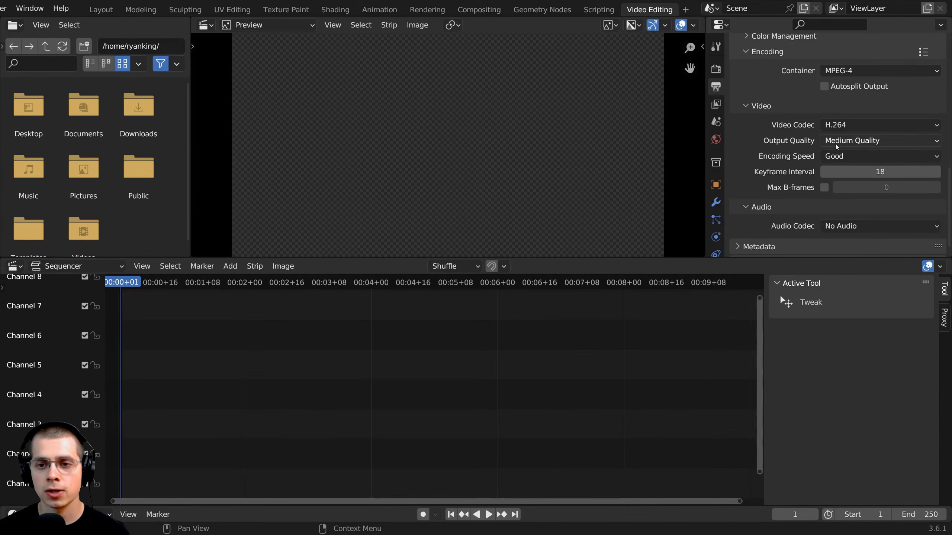
pyautogui.scroll(-1, 869, 195)
pyautogui.click(845, 211)
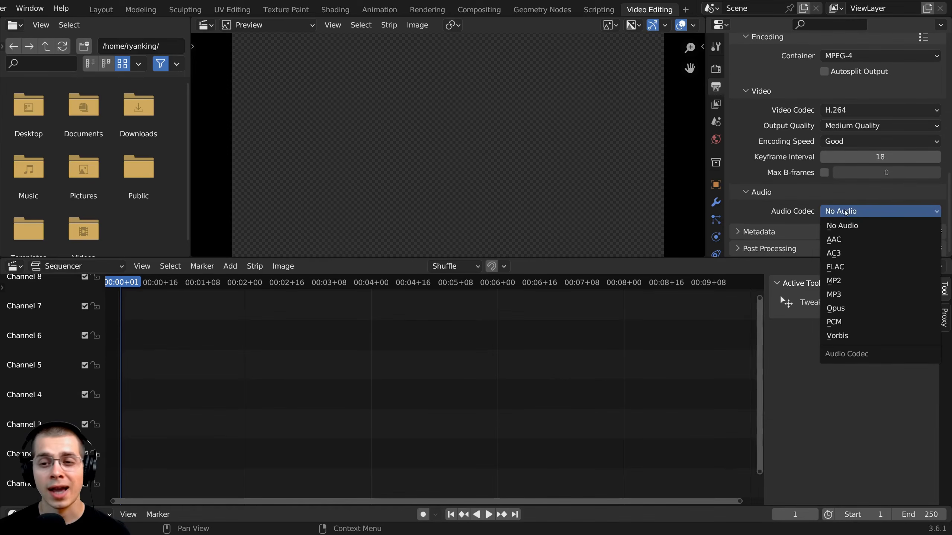
pyautogui.click(841, 239)
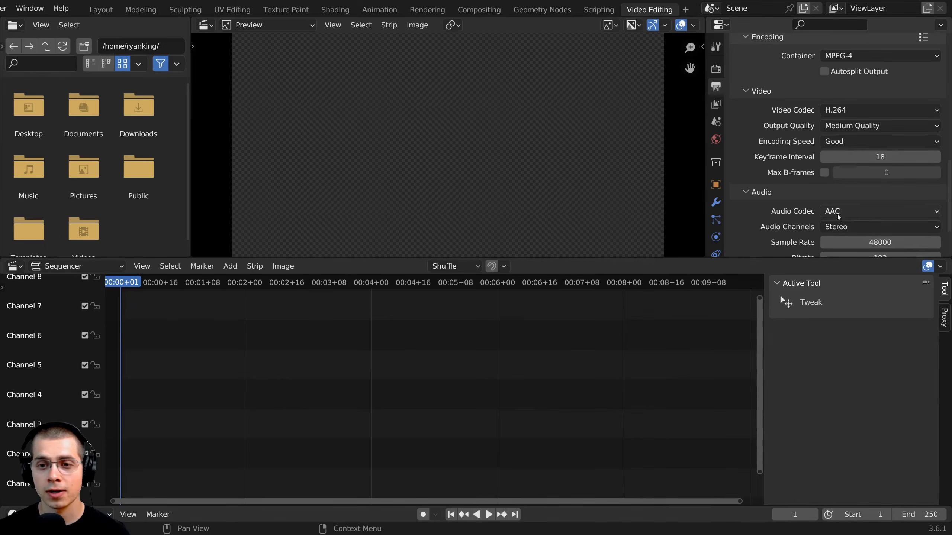
pyautogui.moveTo(948, 194)
pyautogui.mouseDown()
pyautogui.moveTo(948, 136)
pyautogui.moveTo(948, 204)
pyautogui.moveTo(938, 192)
pyautogui.mouseUp()
pyautogui.scroll(1, 914, 187)
pyautogui.scroll(-2, 827, 164)
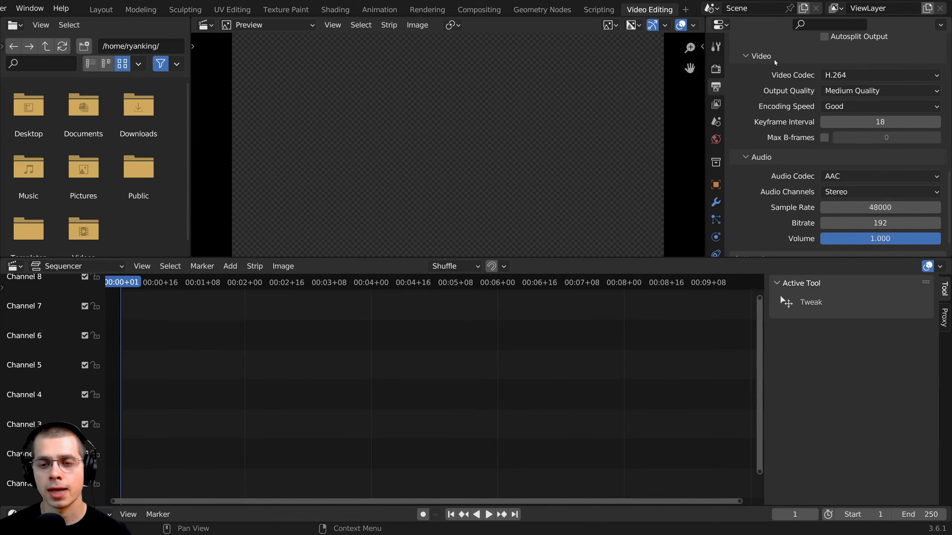
# - Collapse the Video, Audio and Encoding sections of the output settings
pyautogui.scroll(-1, 775, 62)
pyautogui.scroll(4, 758, 157)
pyautogui.click(754, 147)
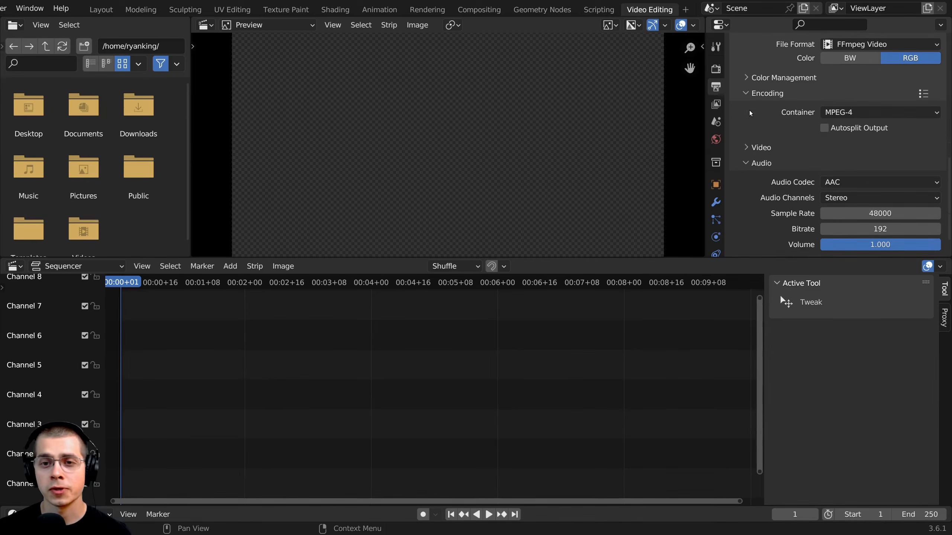
pyautogui.click(746, 164)
pyautogui.click(752, 145)
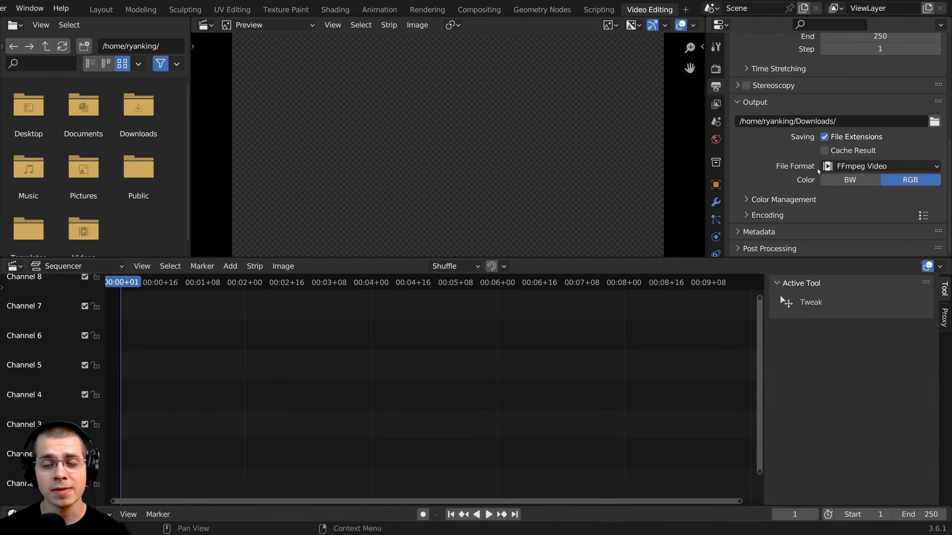
# - Switch the output file format to PNG and back to FFmpeg Video
pyautogui.click(869, 168)
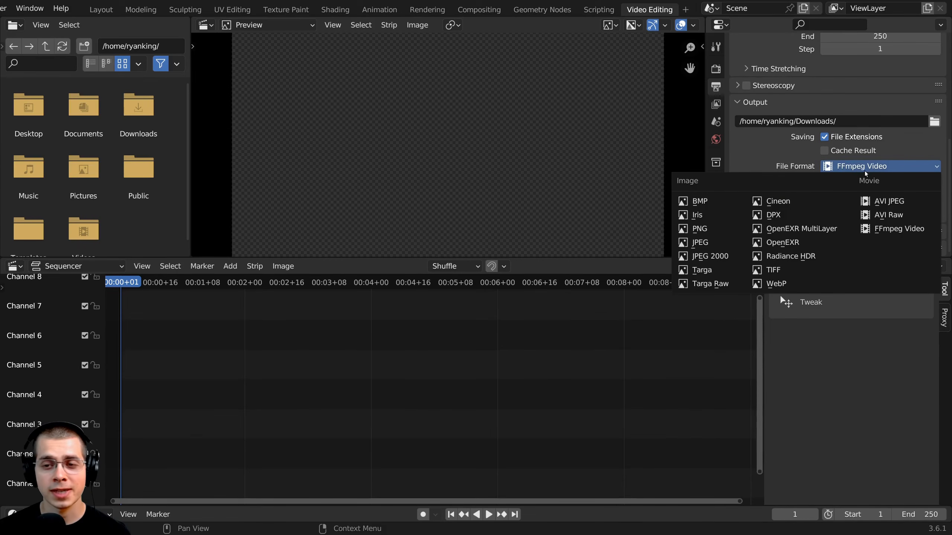
pyautogui.click(866, 169)
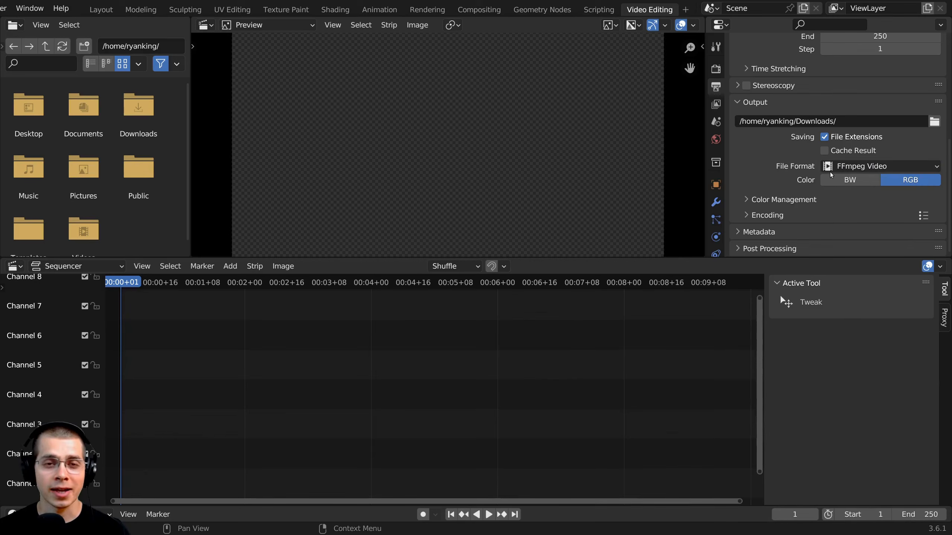
pyautogui.click(856, 168)
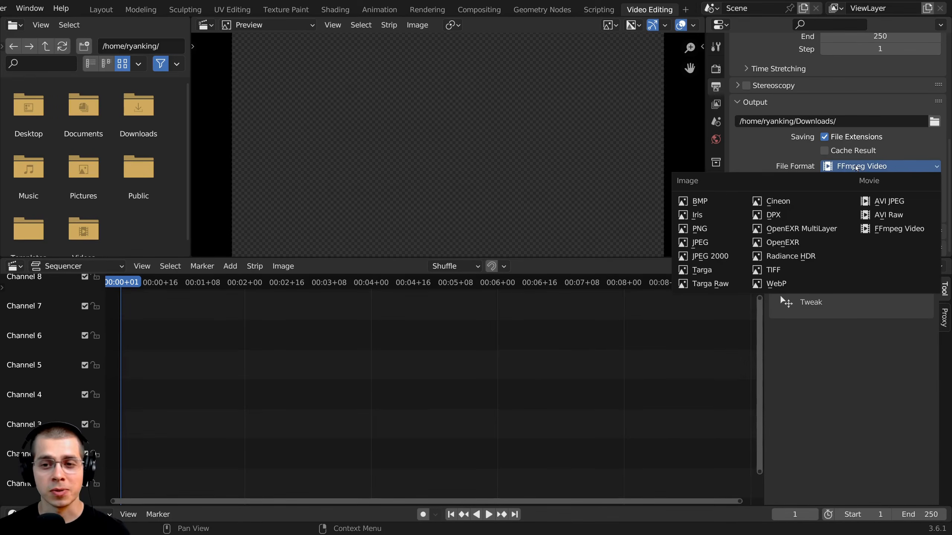
pyautogui.click(718, 226)
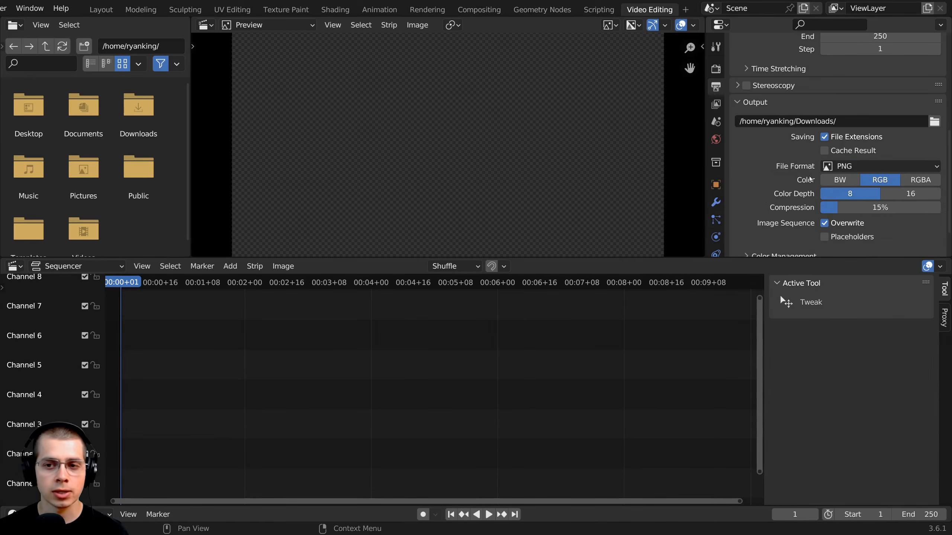
pyautogui.click(841, 168)
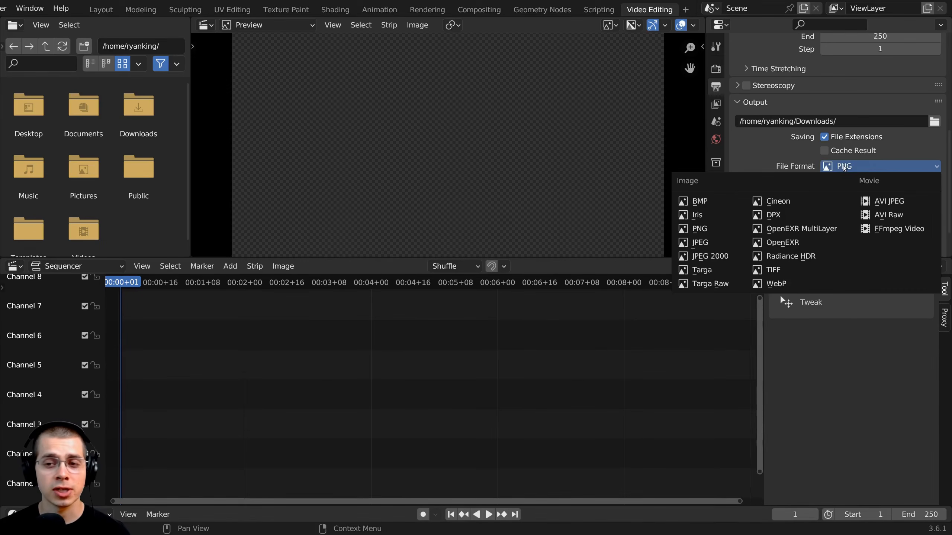
pyautogui.click(888, 230)
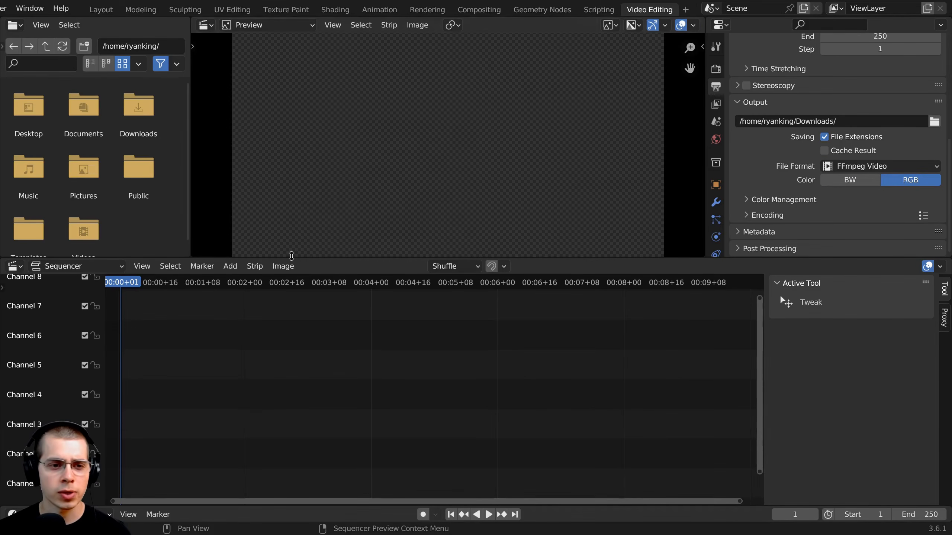
# - Make the upper row of editors taller and narrow the properties editor beside the preview
pyautogui.moveTo(288, 258); pyautogui.dragTo(314, 301)
pyautogui.scroll(5, 836, 150)
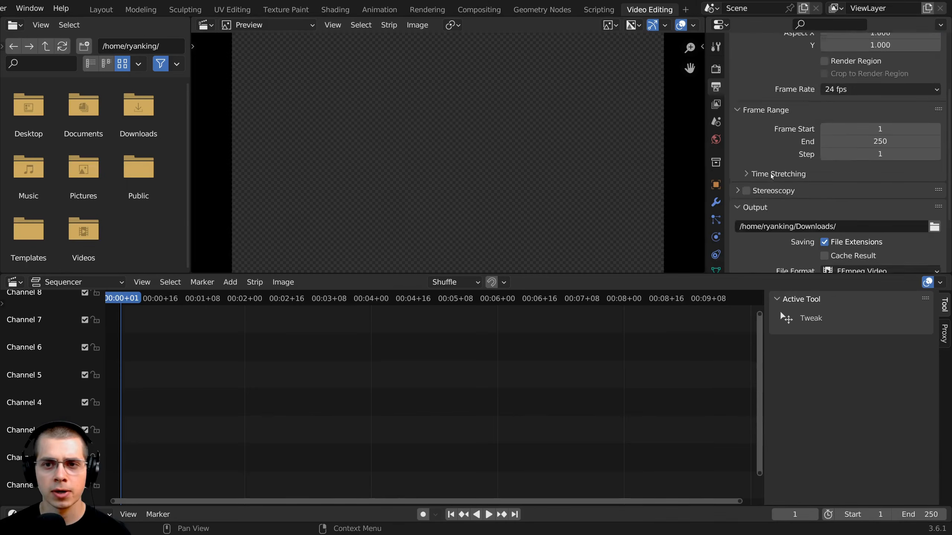
pyautogui.moveTo(706, 108); pyautogui.dragTo(741, 109)
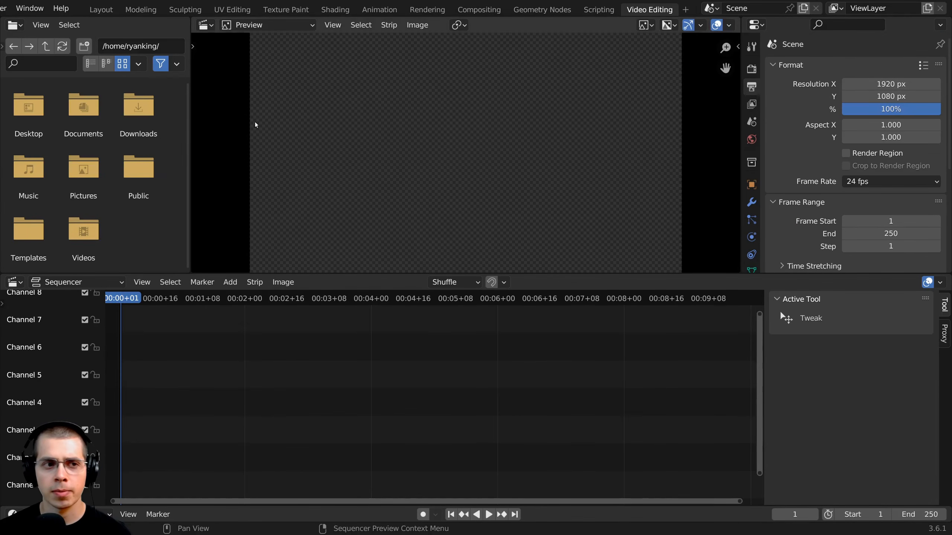
# - Widen the file browser area, and join the preview area over it to remove it
pyautogui.moveTo(189, 82); pyautogui.dragTo(215, 83)
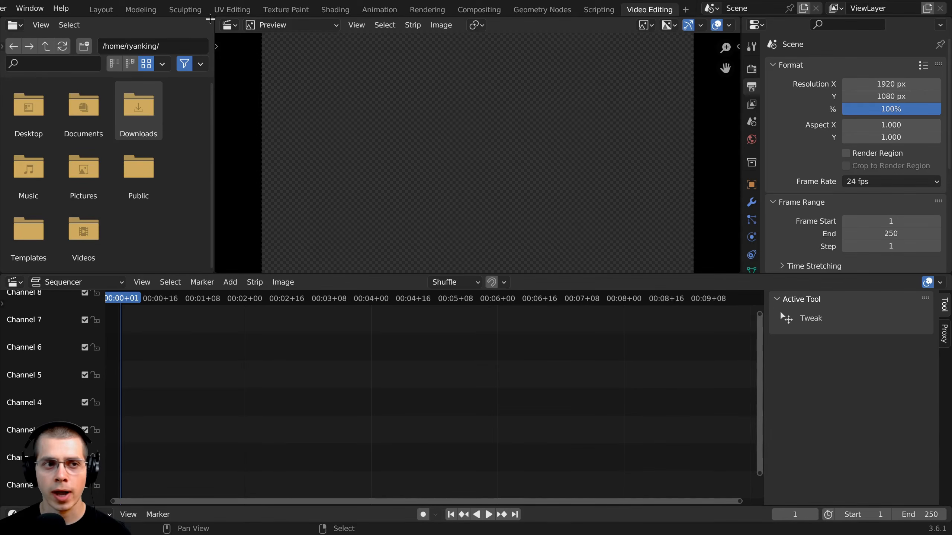
pyautogui.moveTo(210, 19); pyautogui.dragTo(229, 21)
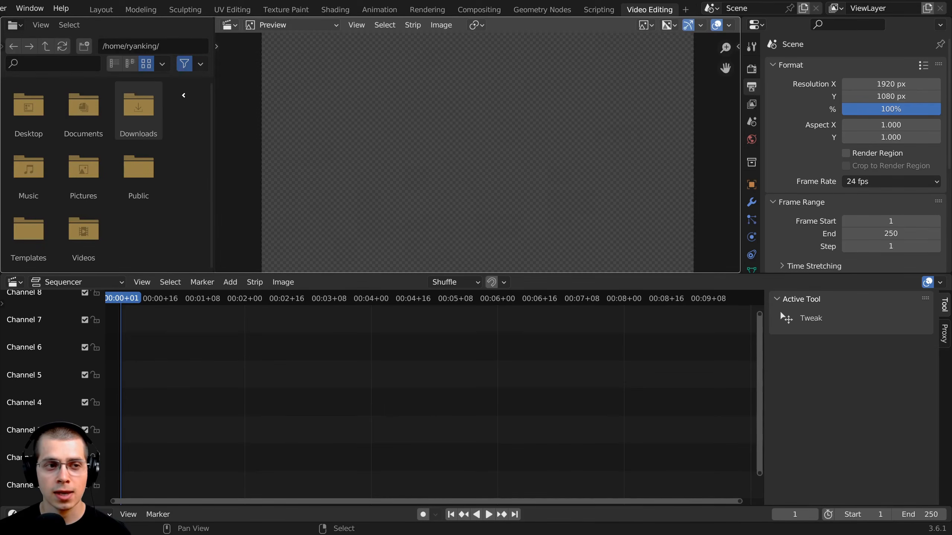
pyautogui.moveTo(184, 95); pyautogui.dragTo(183, 95)
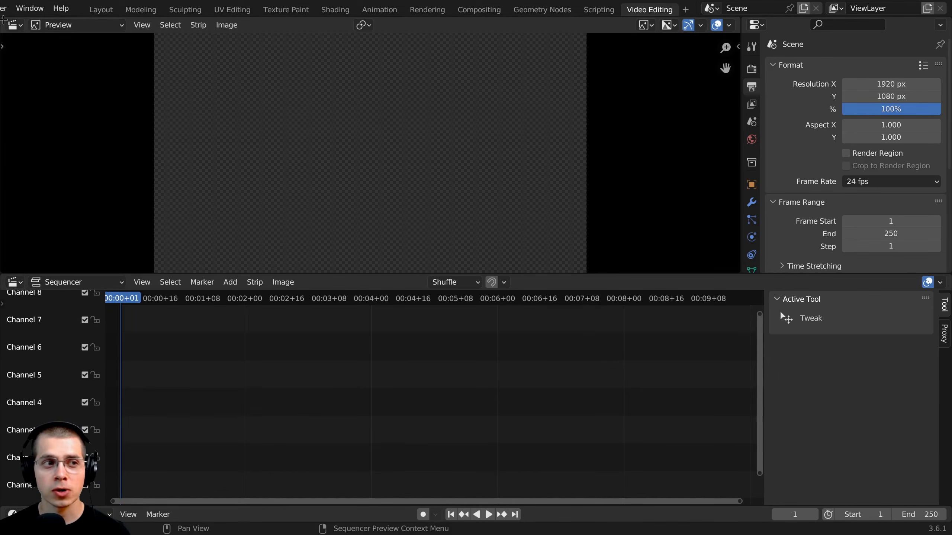
# - Split a new area off the preview, turn it into a File Browser, and join the preview back over it
pyautogui.moveTo(4, 19); pyautogui.dragTo(206, 29)
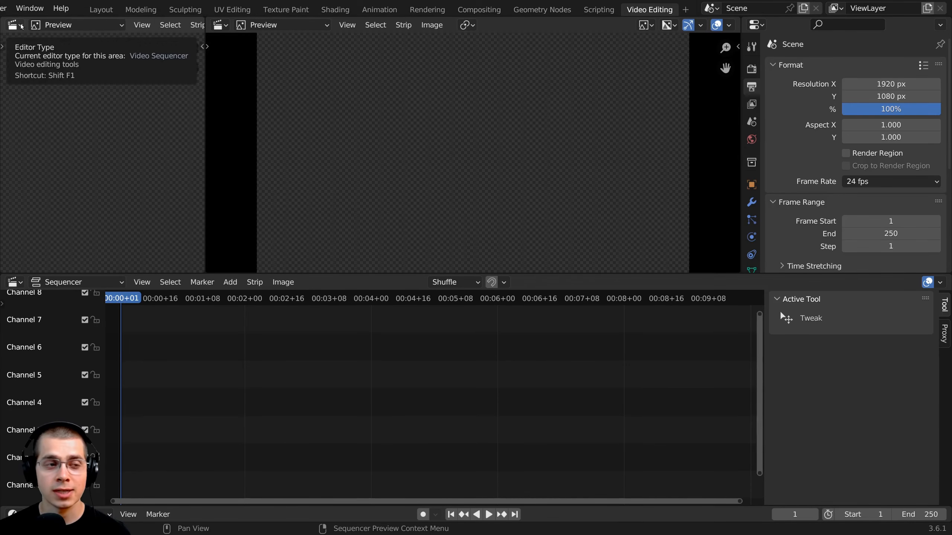
pyautogui.click(13, 26)
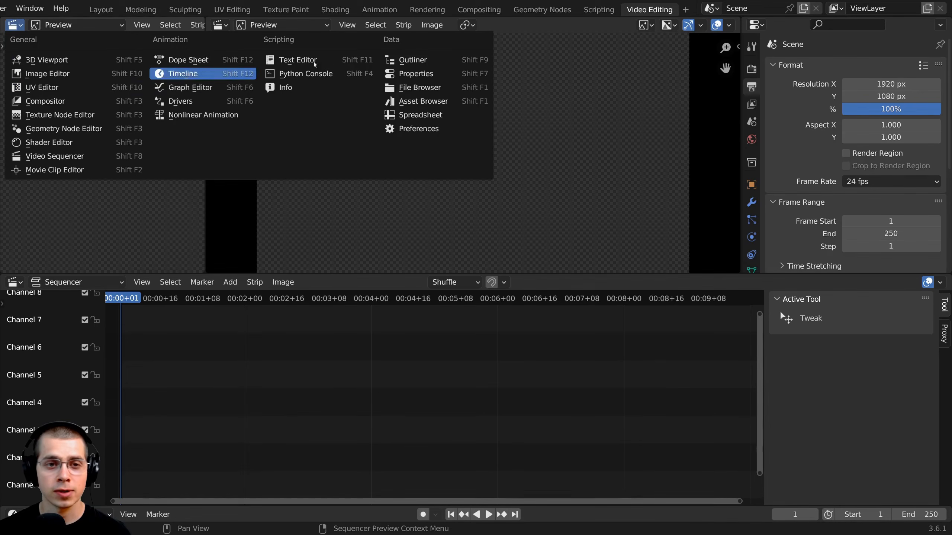
pyautogui.click(421, 88)
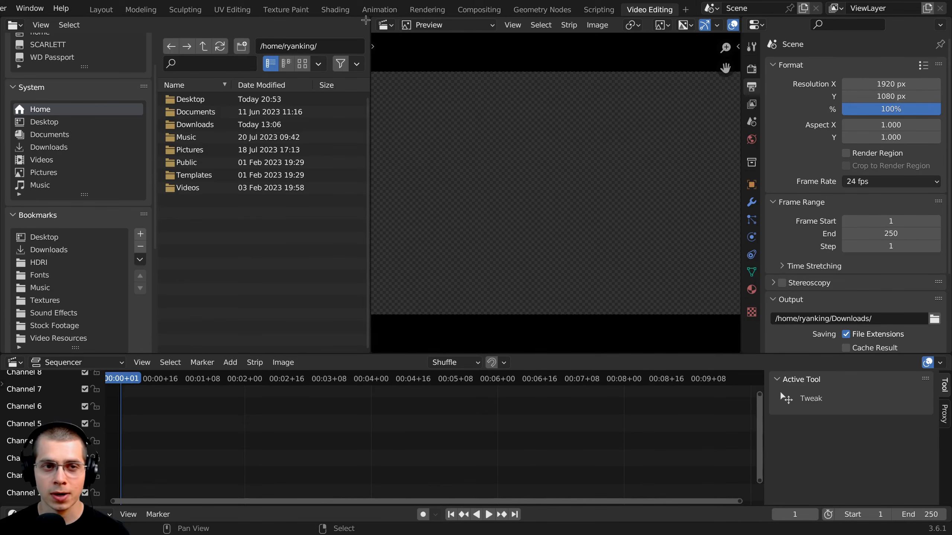
pyautogui.moveTo(365, 20); pyautogui.dragTo(377, 81)
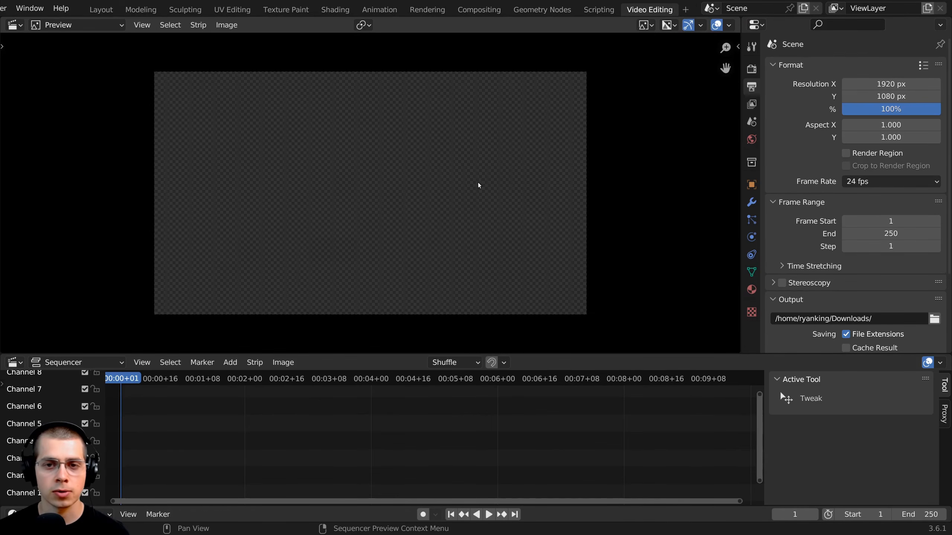
# - Make the sequencer area taller by raising its border with the preview, and fit the contents of the preview and sequencer to their areas
pyautogui.press('Home')
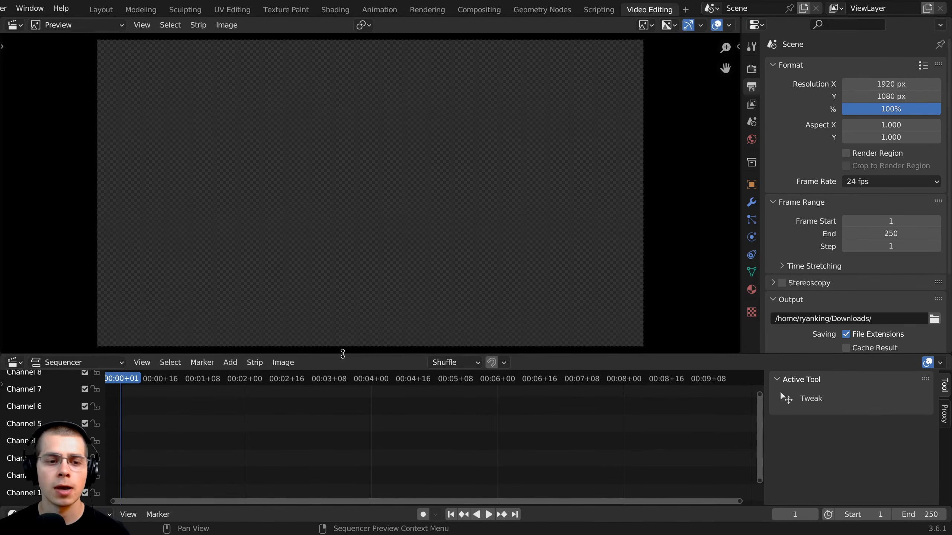
pyautogui.moveTo(339, 355); pyautogui.dragTo(346, 296)
pyautogui.press('Home')
pyautogui.press('Home')
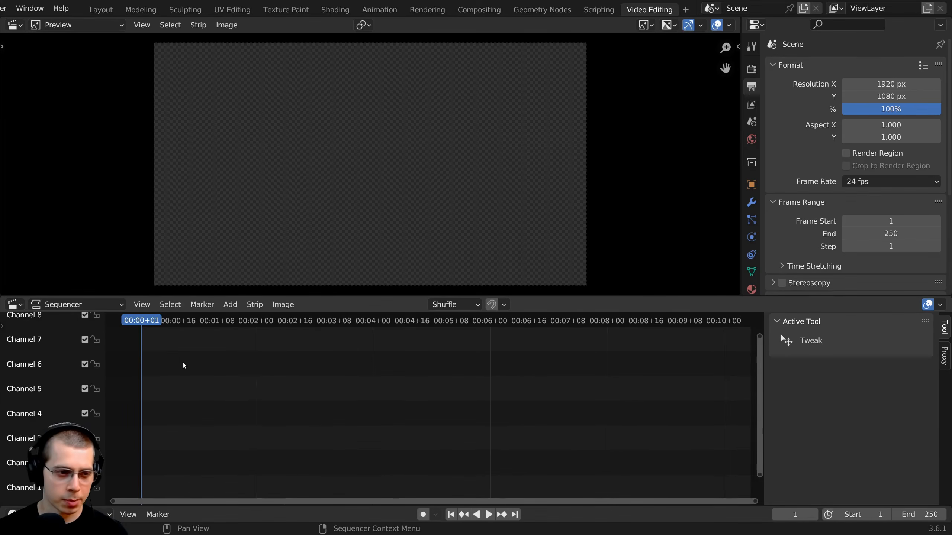
# - Toggle the sequencer's toolbar on and off, and collapse its channel list
pyautogui.press('t')
pyautogui.press('t')
pyautogui.press('t')
pyautogui.press('t')
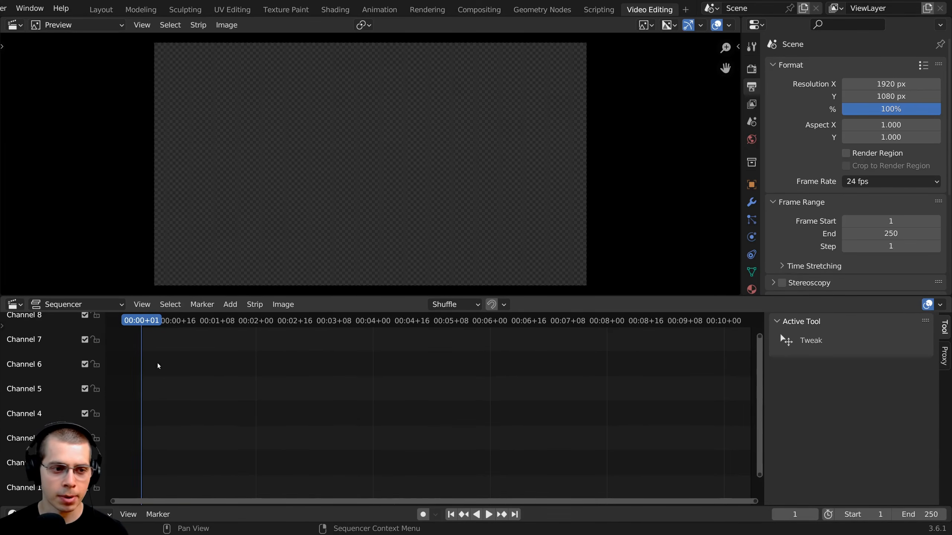
pyautogui.moveTo(103, 356); pyautogui.dragTo(73, 341)
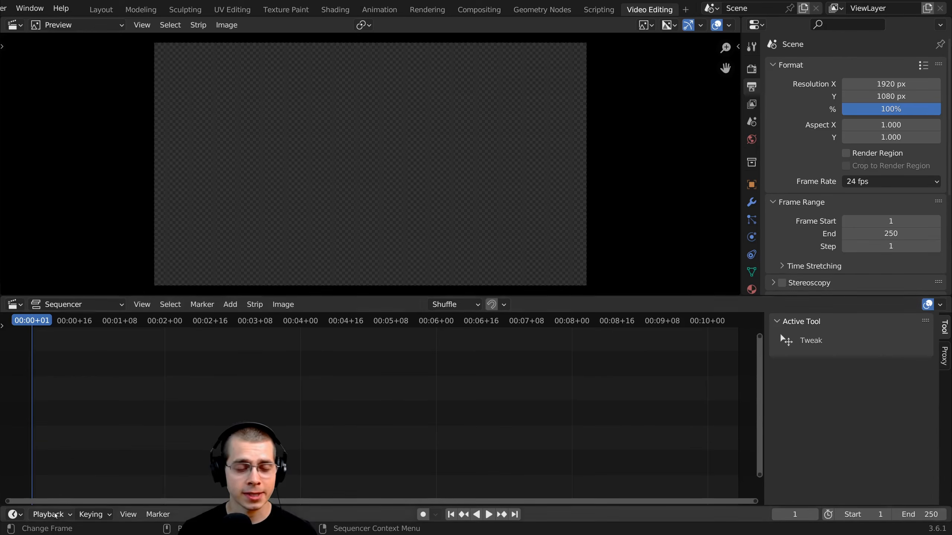
# - Set the playback sync mode to Sync to Audio and enable audio Scrubbing
pyautogui.click(46, 516)
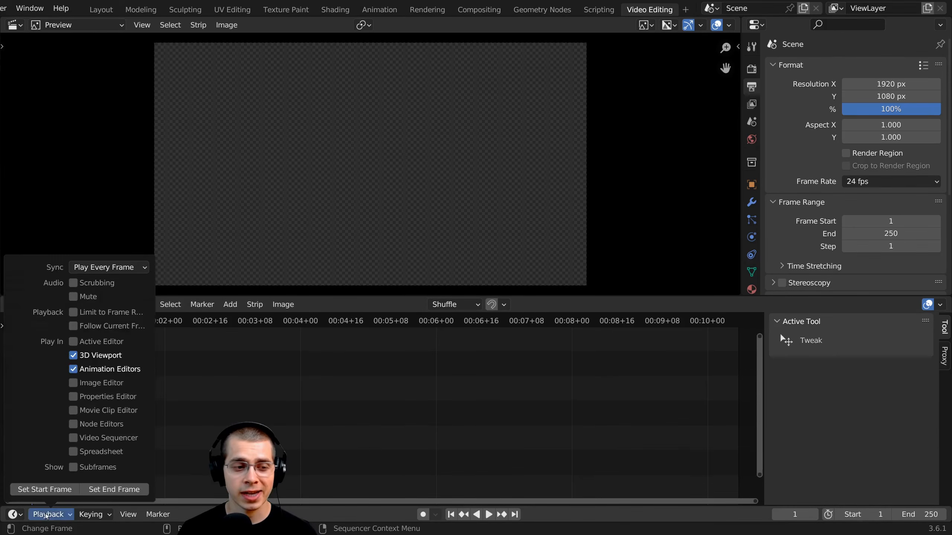
pyautogui.click(97, 267)
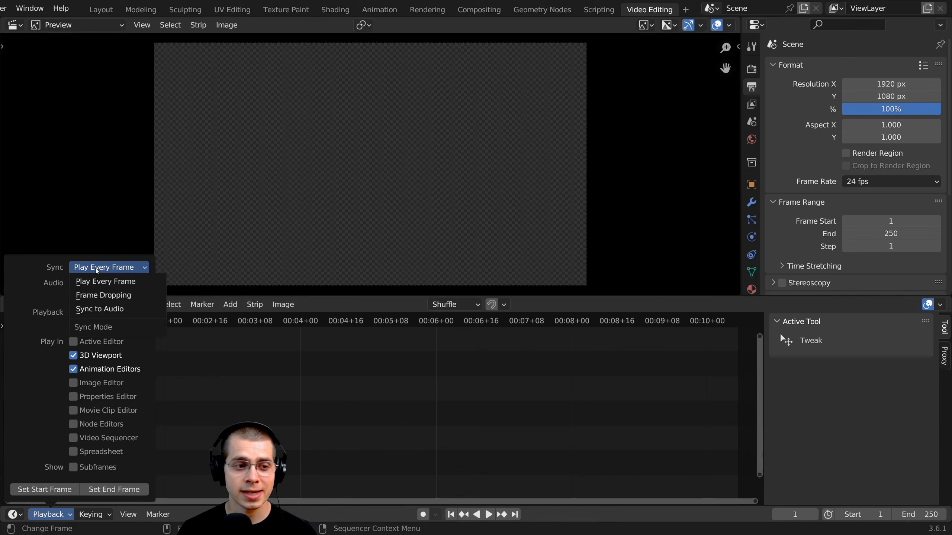
pyautogui.click(95, 310)
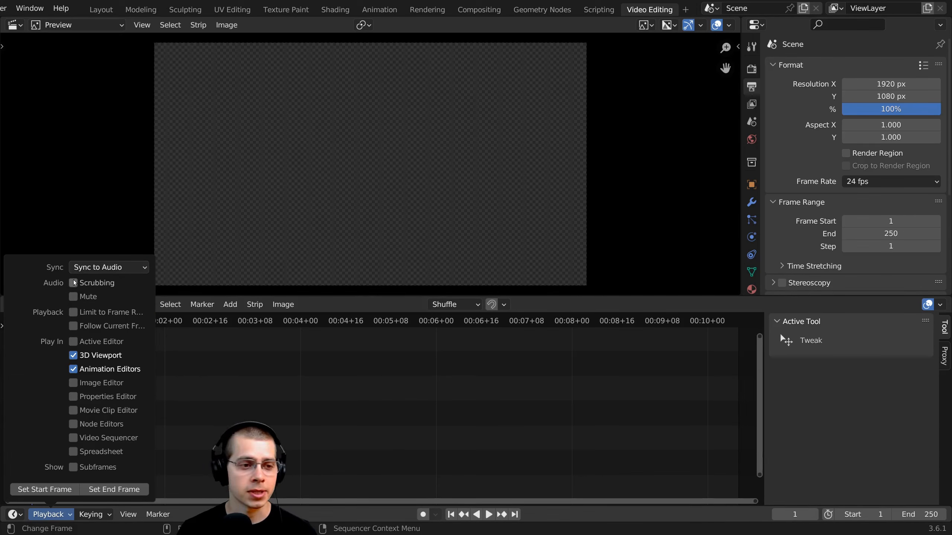
pyautogui.click(86, 283)
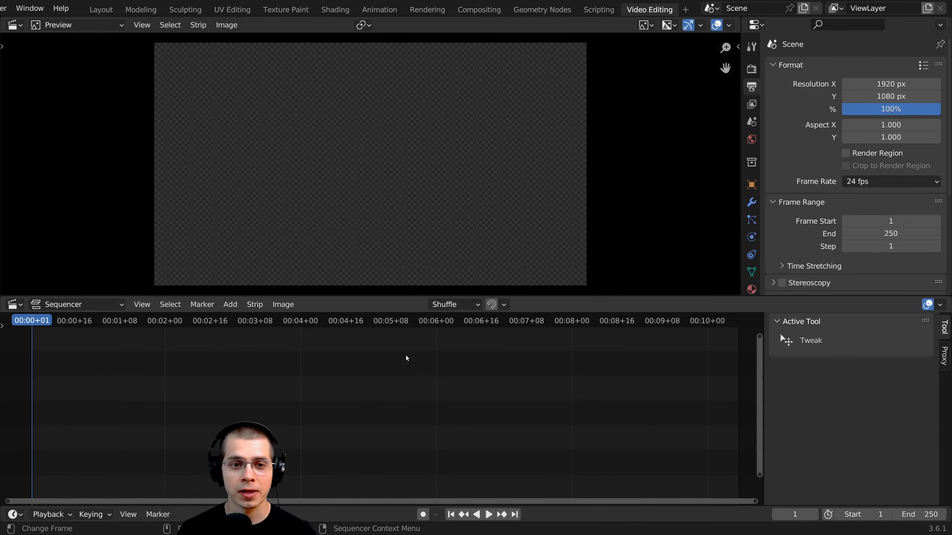
pyautogui.moveTo(210, 382); pyautogui.dragTo(246, 380, button='middle')
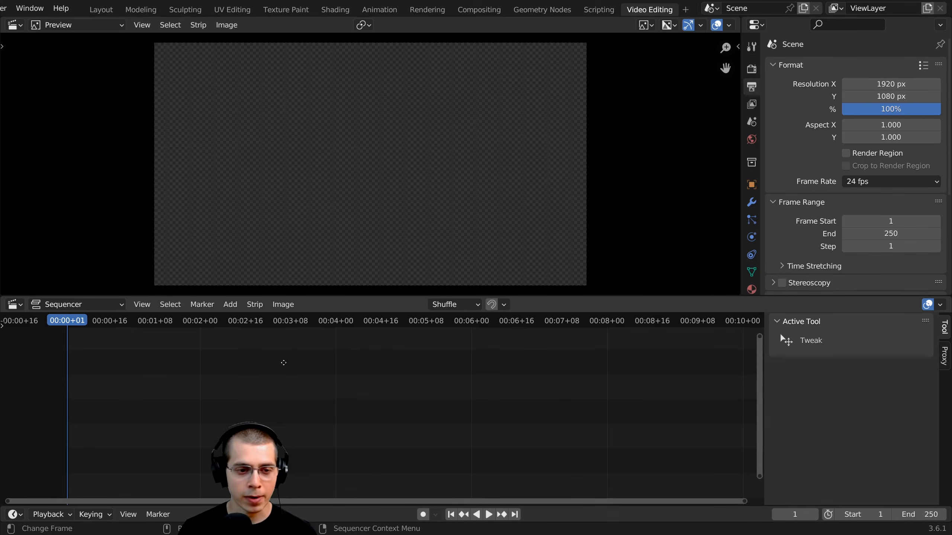
pyautogui.moveTo(282, 362); pyautogui.dragTo(358, 423, button='middle')
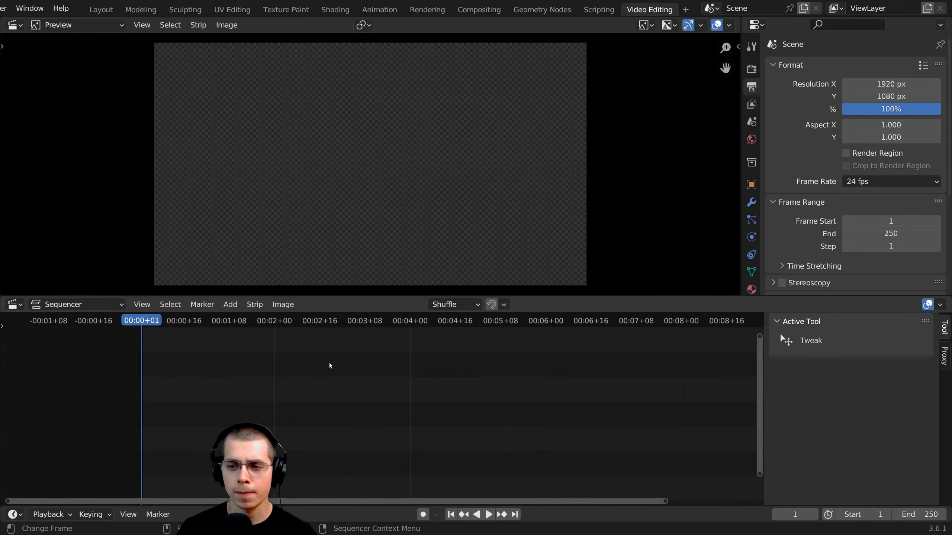
pyautogui.click(148, 305)
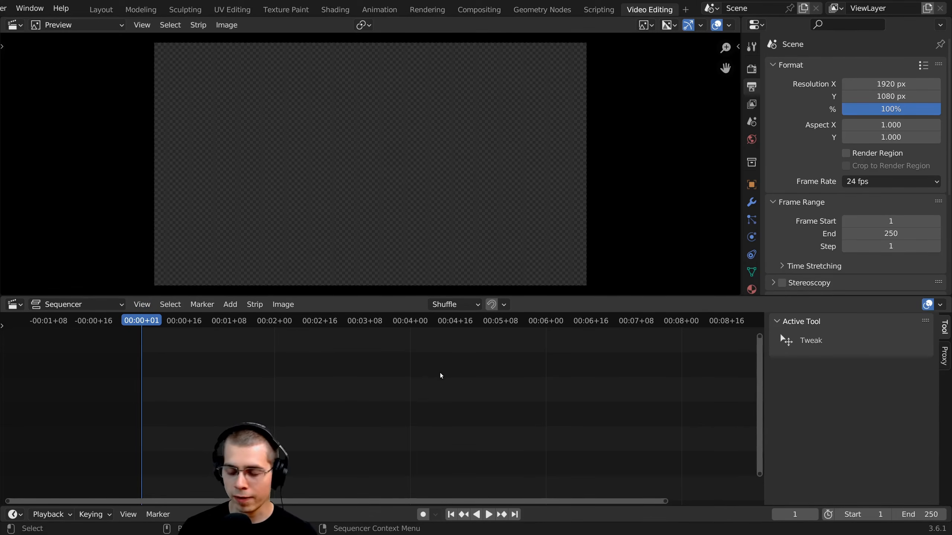
pyautogui.moveTo(441, 375); pyautogui.dragTo(374, 370, button='middle')
# - Show the toolbar and the channel list in the sequencer
pyautogui.press('t')
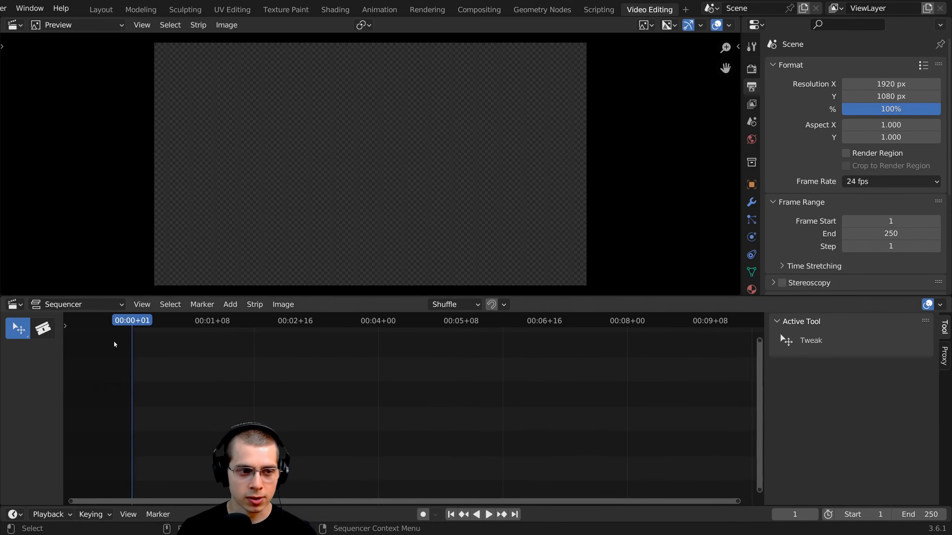
pyautogui.click(65, 326)
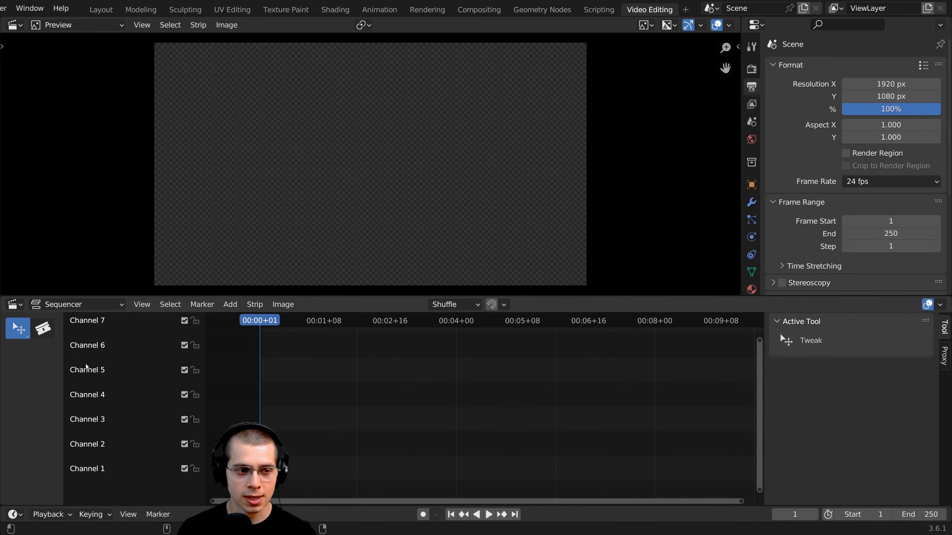
pyautogui.moveTo(424, 349); pyautogui.dragTo(414, 232, button='middle')
# - Enable Limit View to Contents for the sequencer, comparing how the timeline moves with the option on and off
pyautogui.click(142, 304)
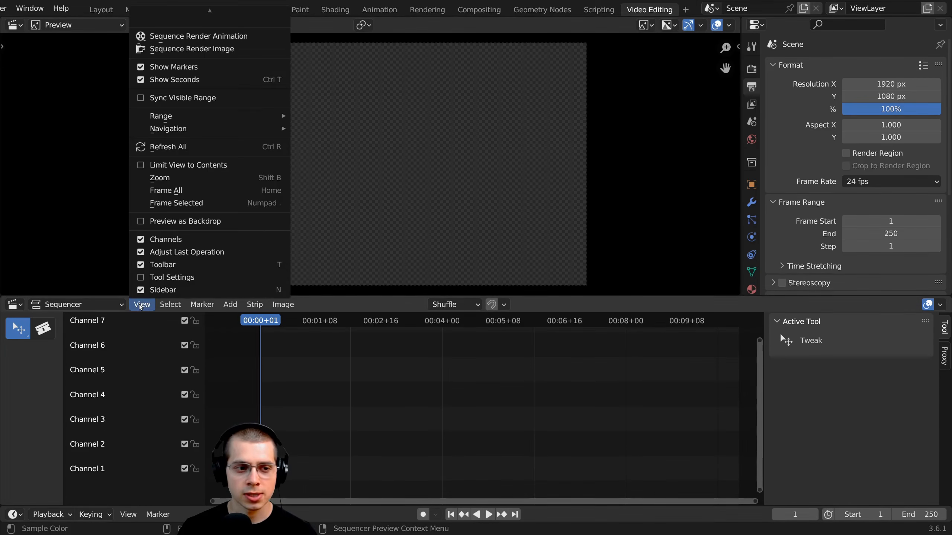
pyautogui.click(144, 165)
pyautogui.moveTo(365, 427); pyautogui.dragTo(269, 450, button='middle')
pyautogui.click(146, 306)
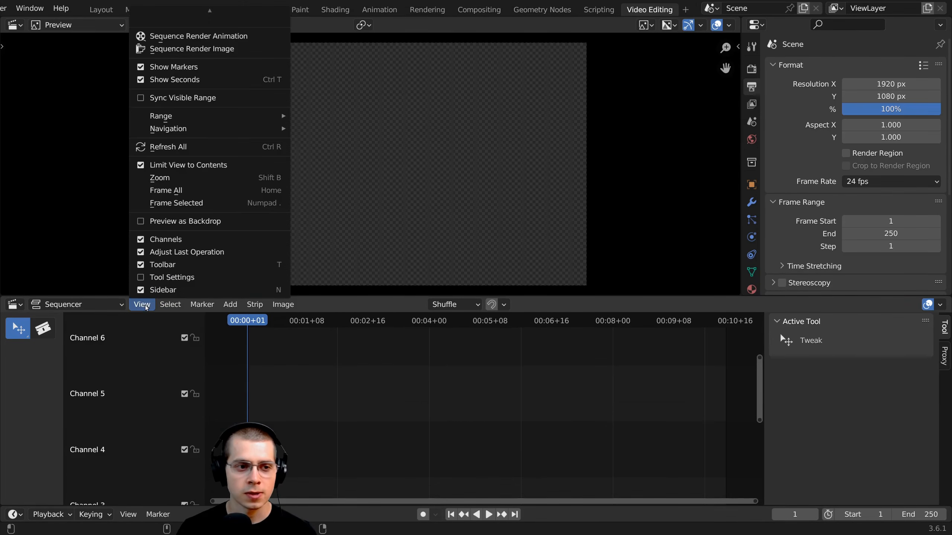
pyautogui.click(140, 168)
pyautogui.keyDown('ctrl'); pyautogui.moveTo(364, 425); pyautogui.dragTo(312, 491, button='middle'); pyautogui.keyUp('ctrl')
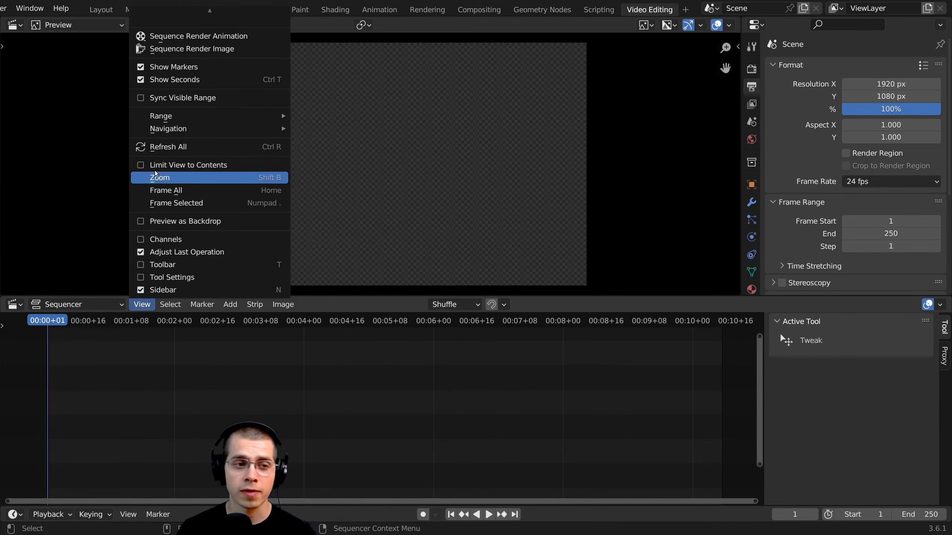
pyautogui.click(152, 165)
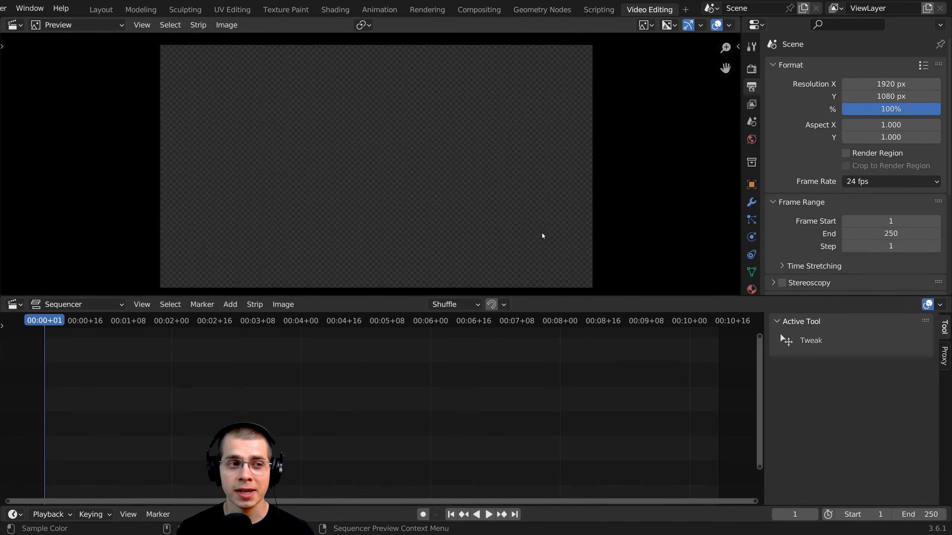
pyautogui.moveTo(549, 131); pyautogui.dragTo(559, 133, button='middle')
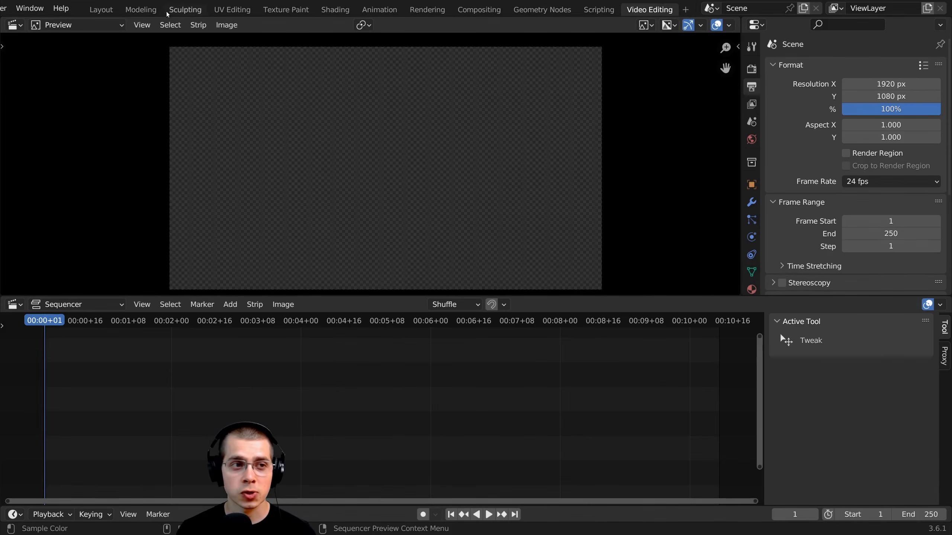
# - Look through the file commands for the Defaults options
pyautogui.scroll(3, 165, 10)
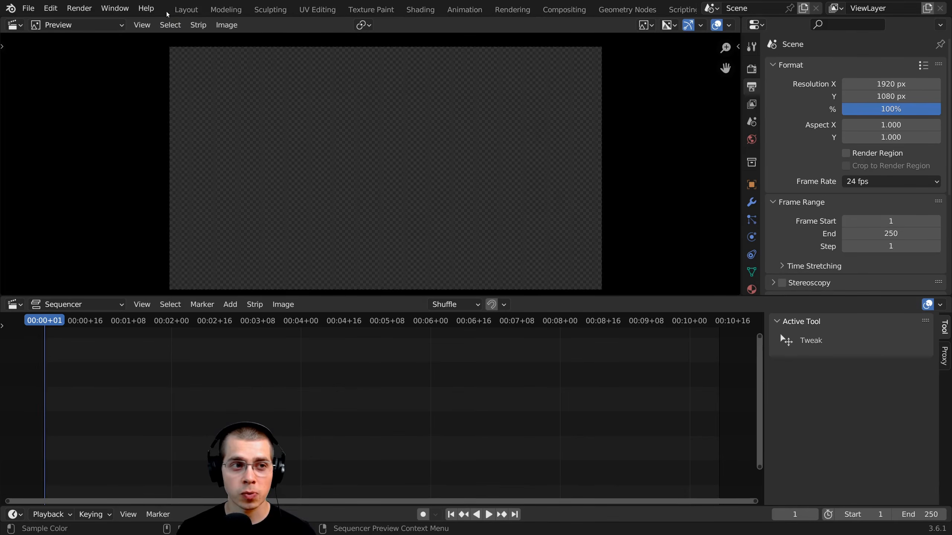
pyautogui.click(29, 9)
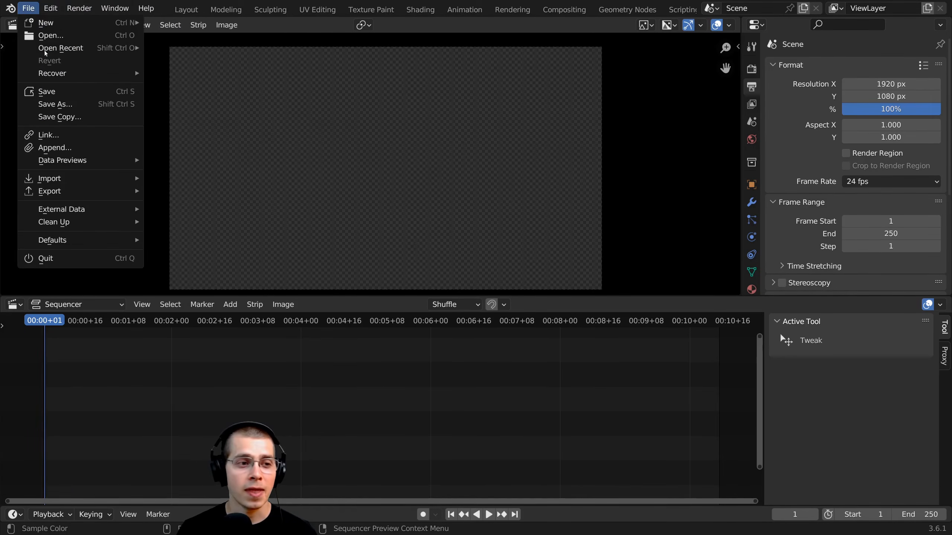
pyautogui.moveTo(86, 240)
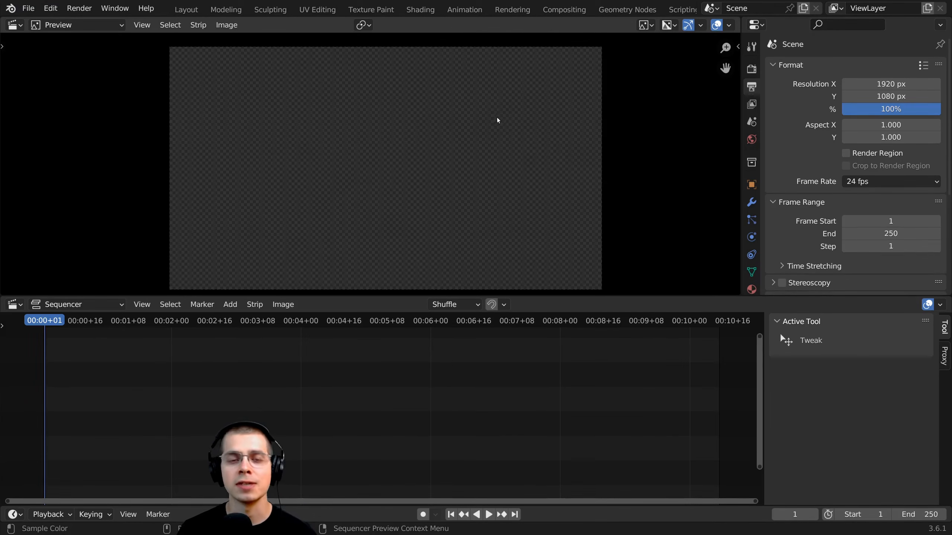
pyautogui.moveTo(497, 120); pyautogui.dragTo(496, 117, button='middle')
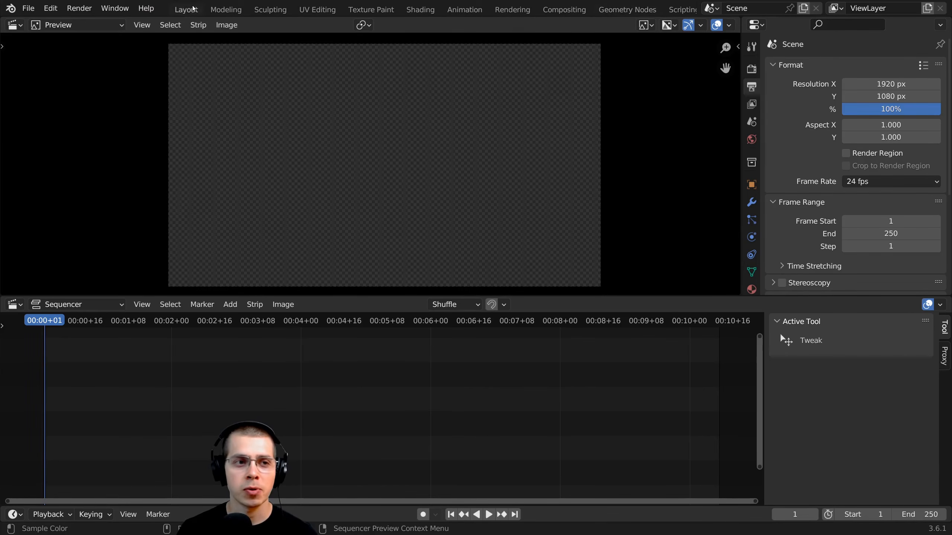
pyautogui.scroll(-3, 616, 3)
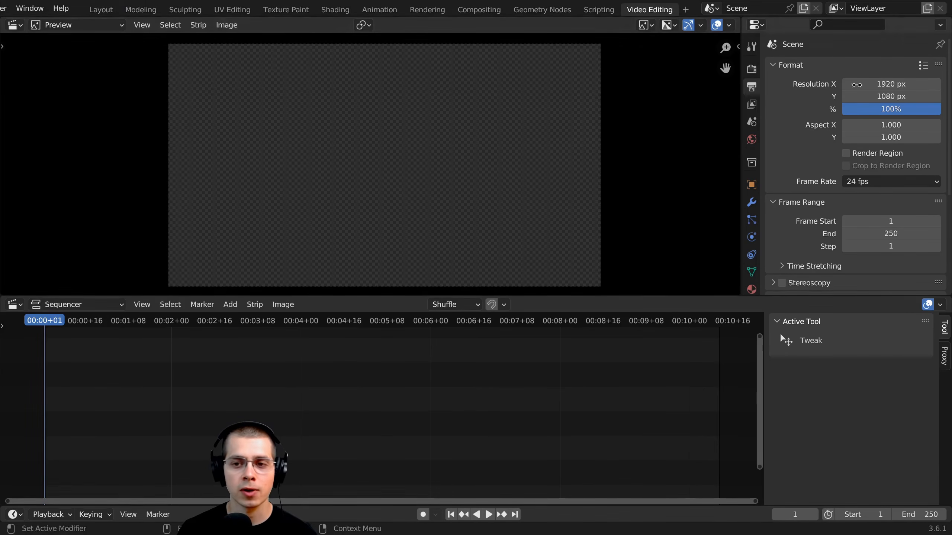